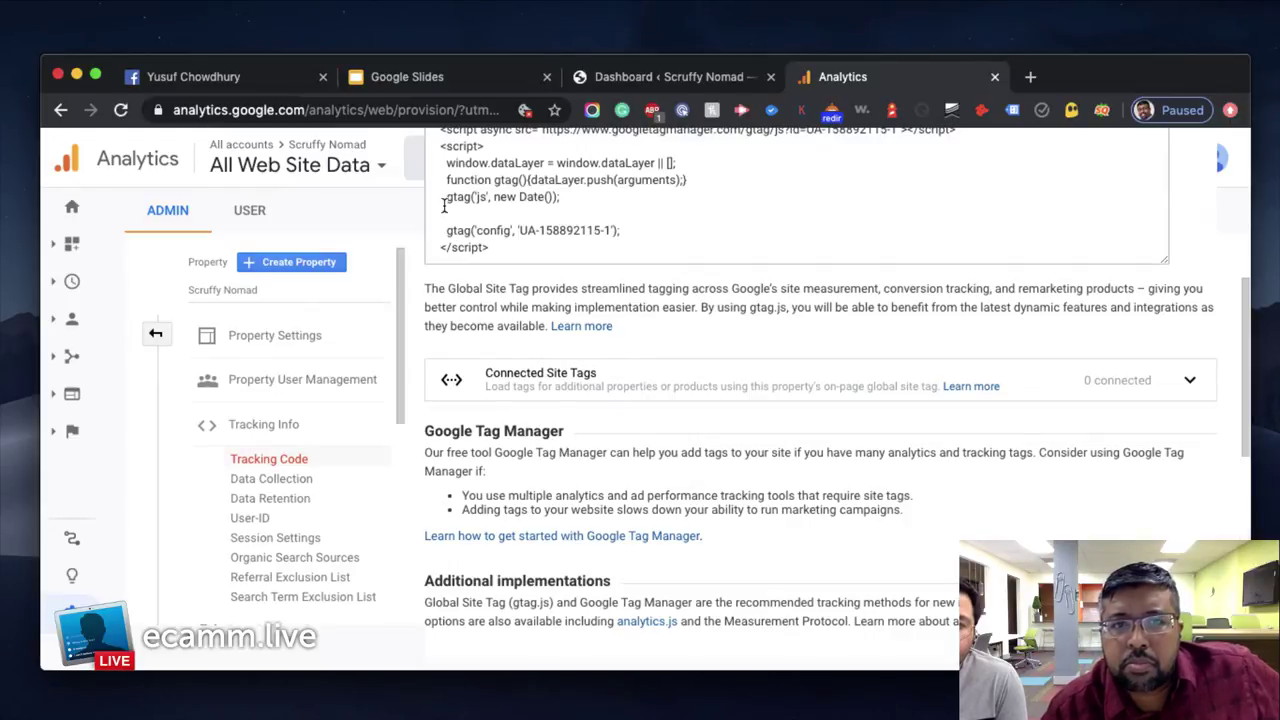
Select the Scruffy Nomad gtag.js tracking snippet, then move to the WordPress dashboard tab
{"action": "left_click", "coordinate": [687, 250]}
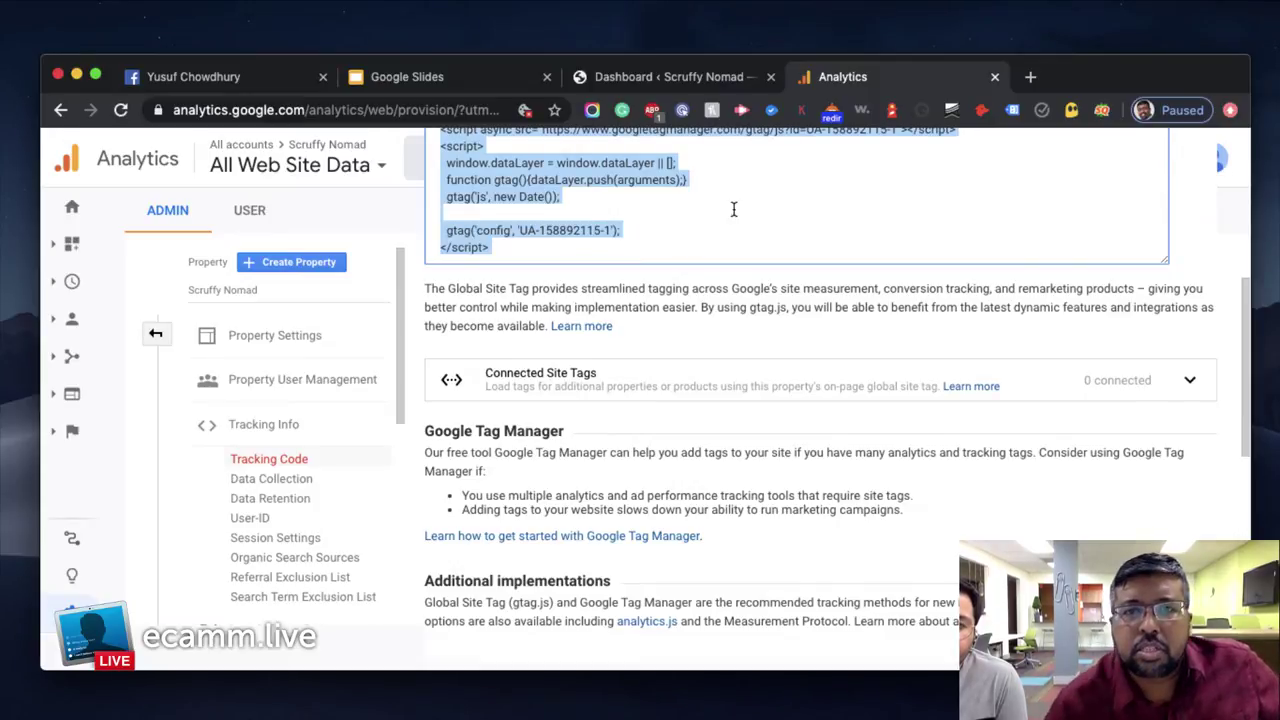
{"action": "left_click_drag", "start_coordinate": [1164, 68], "coordinate": [1171, 36]}
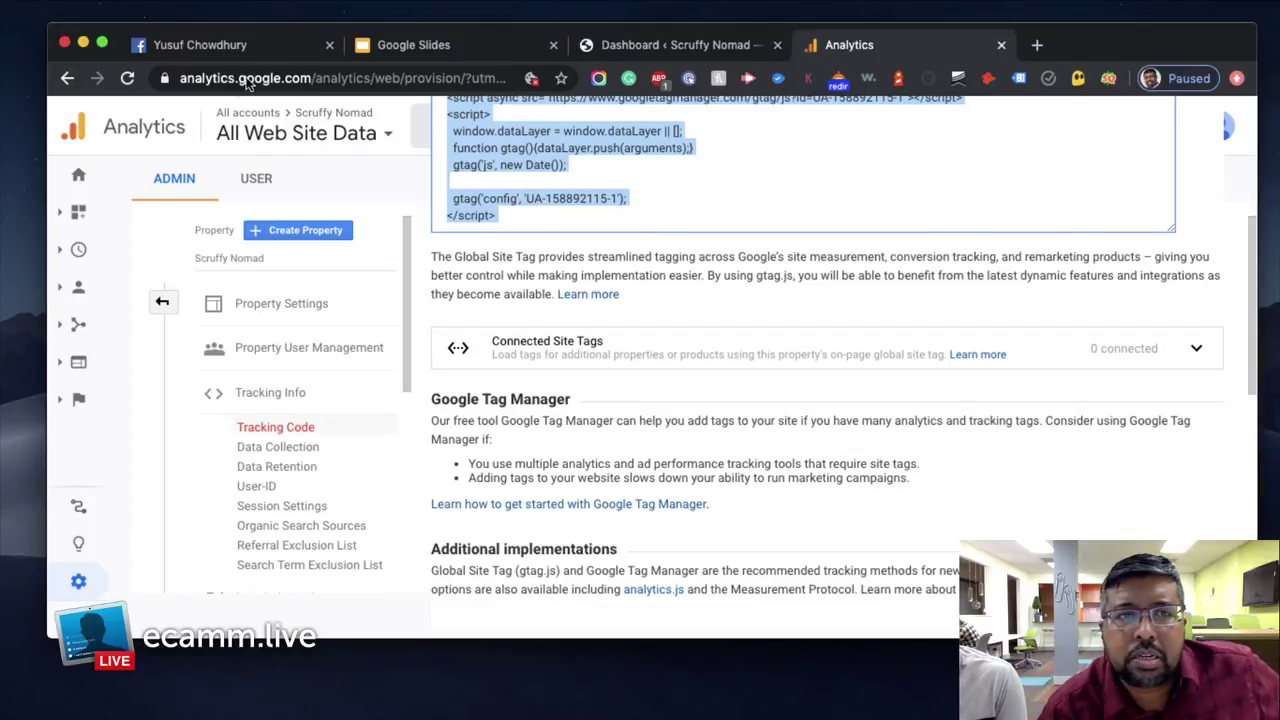
{"action": "left_click", "coordinate": [127, 80]}
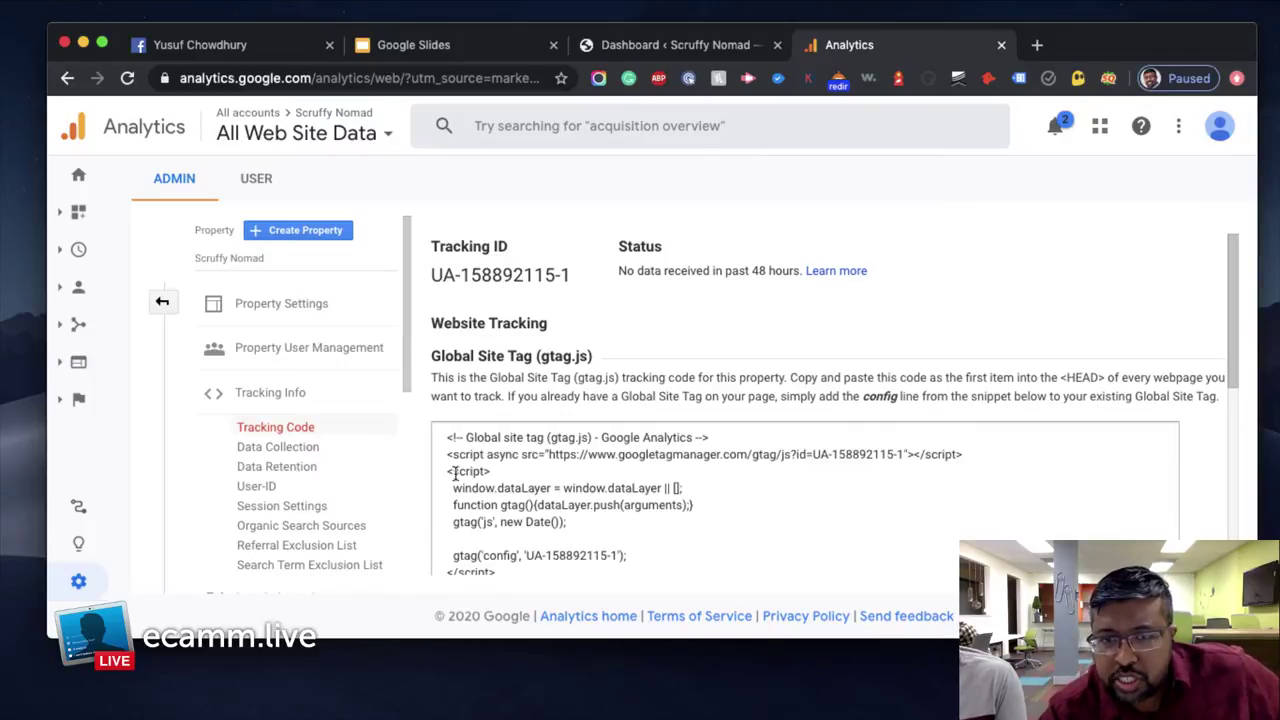
{"action": "left_click_drag", "start_coordinate": [435, 453], "coordinate": [571, 614]}
{"action": "scroll", "coordinate": [623, 474], "scroll_direction": "down", "scroll_amount": 5}
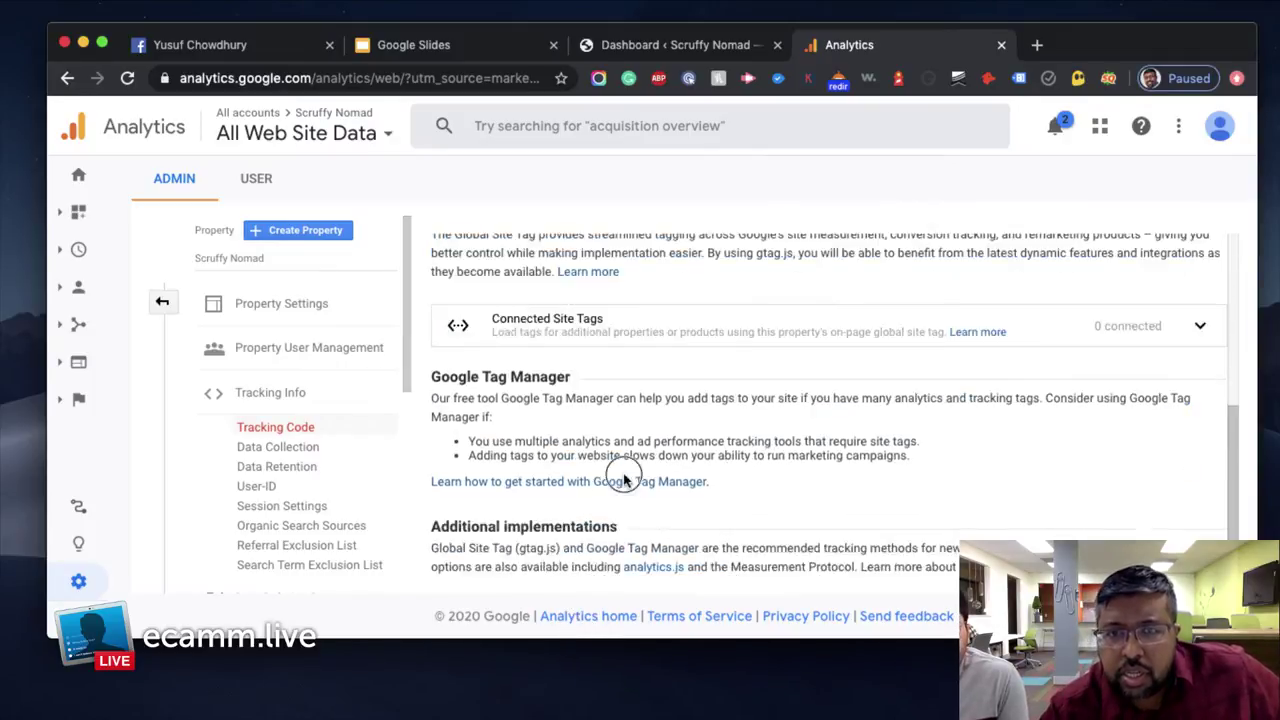
{"action": "scroll", "coordinate": [728, 477], "scroll_direction": "up", "scroll_amount": 5}
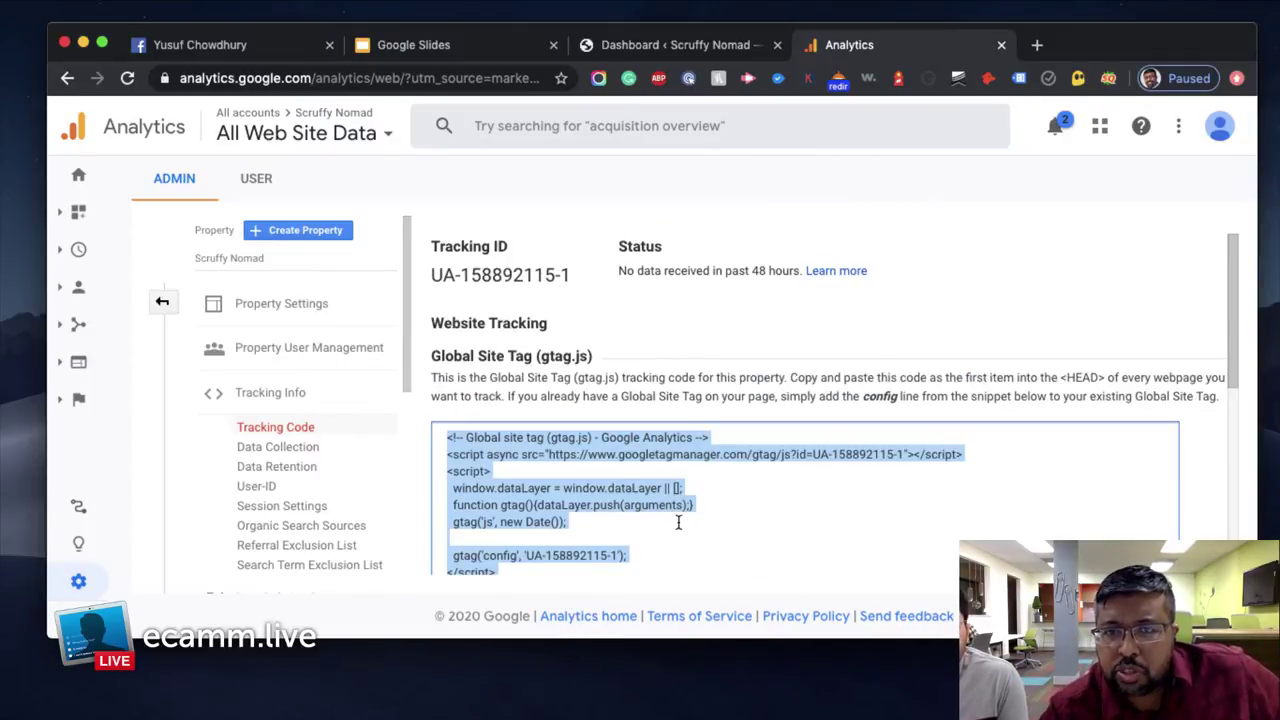
{"action": "scroll", "coordinate": [760, 521], "scroll_direction": "down", "scroll_amount": 5}
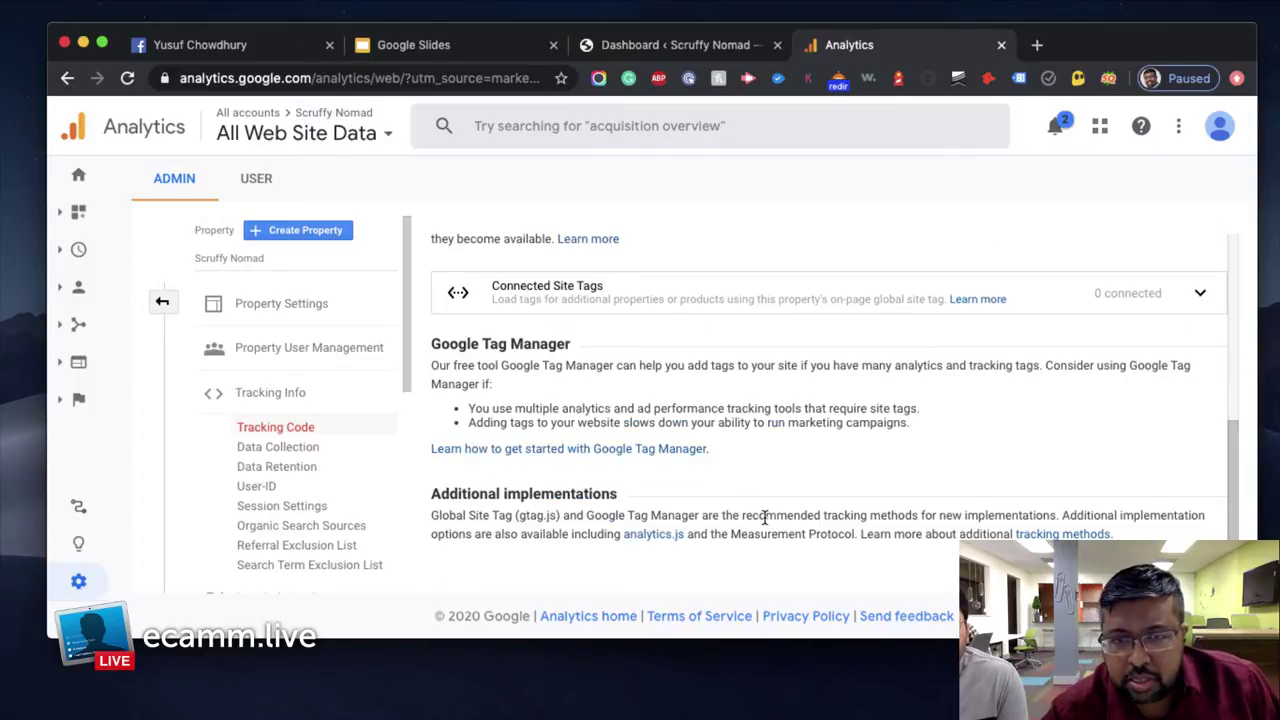
{"action": "scroll", "coordinate": [765, 517], "scroll_direction": "up", "scroll_amount": 2}
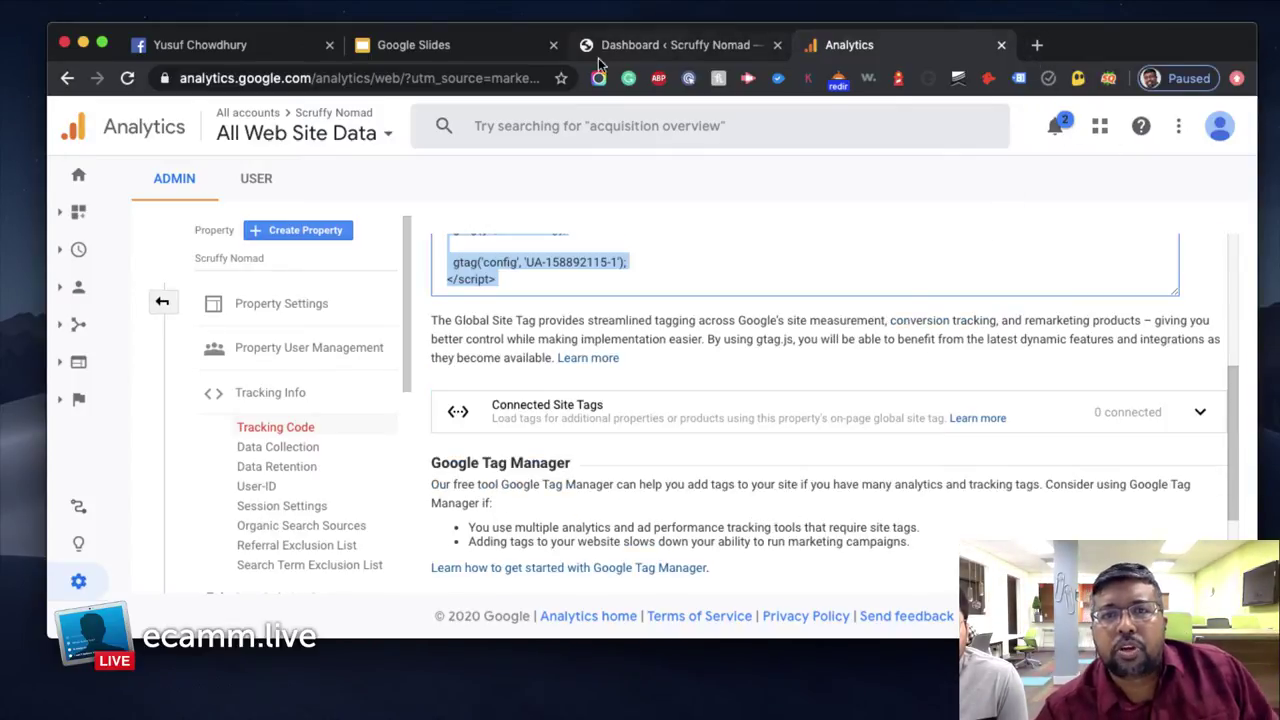
{"action": "left_click", "coordinate": [667, 46]}
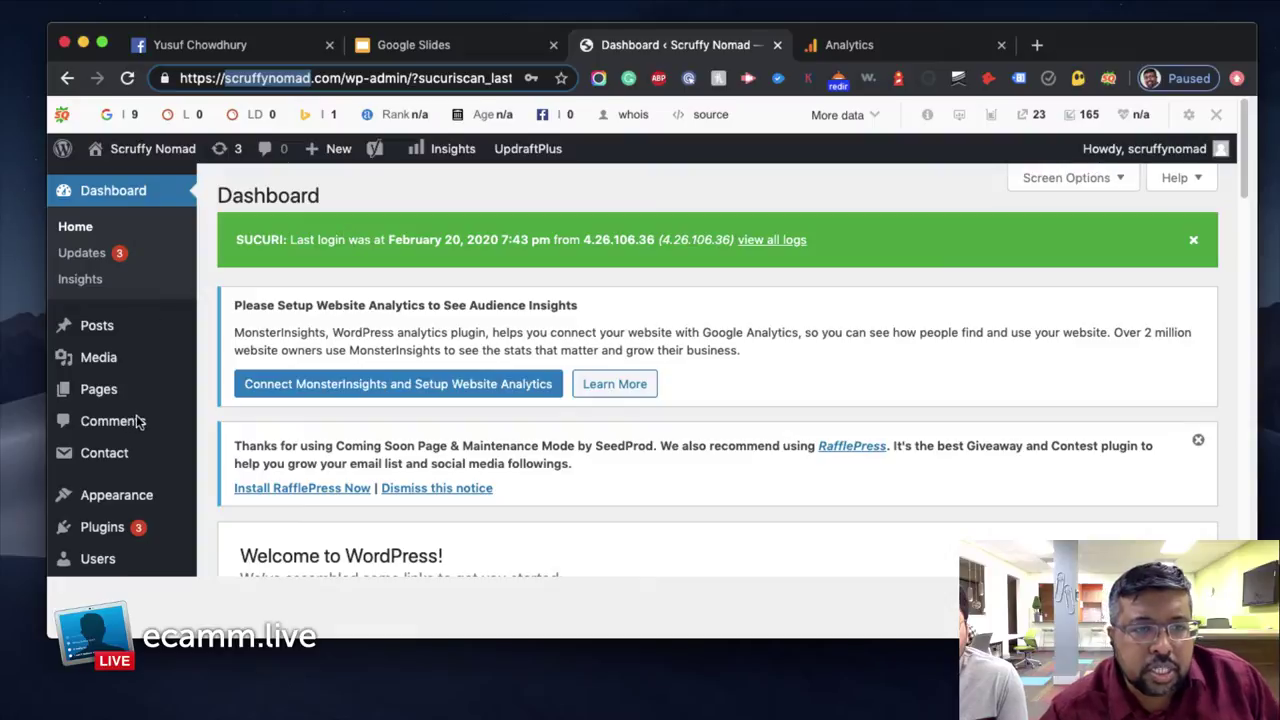
Go to Insights > Settings for MonsterInsights, then start a new blank browser tab
{"action": "scroll", "coordinate": [171, 406], "scroll_direction": "down", "scroll_amount": 3}
{"action": "mouse_move", "coordinate": [171, 406]}
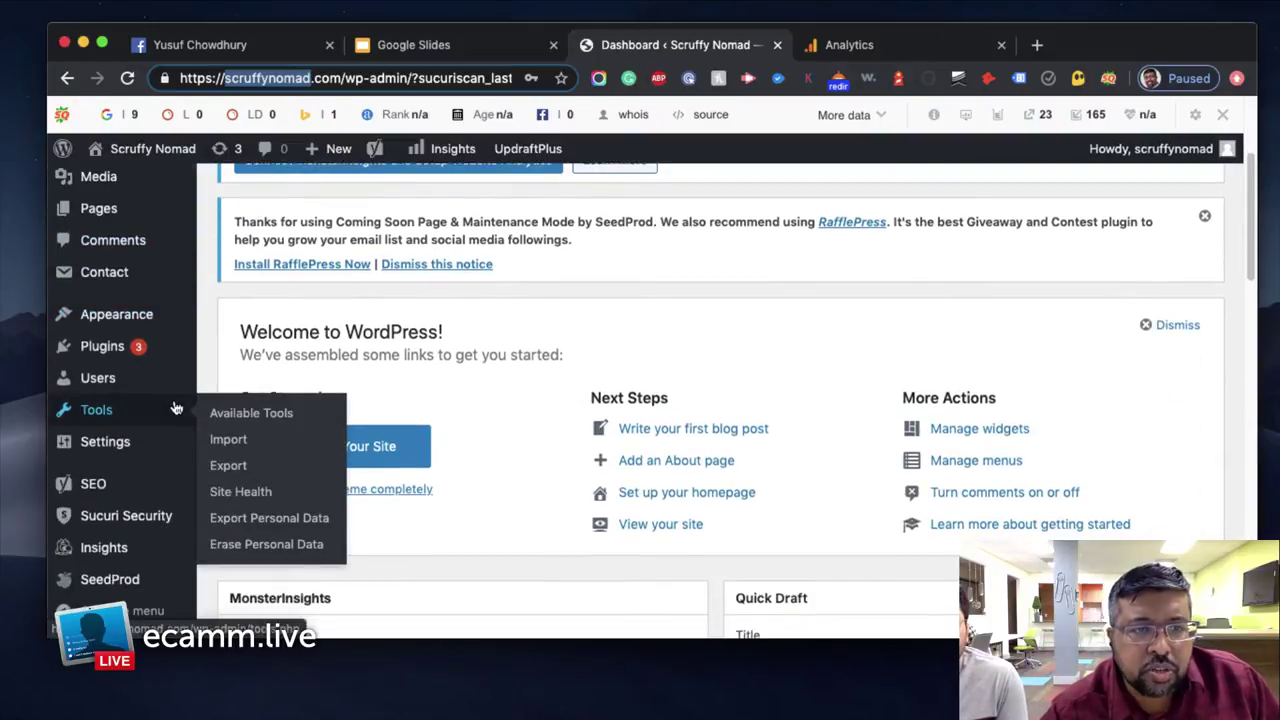
{"action": "scroll", "coordinate": [165, 500], "scroll_direction": "down", "scroll_amount": 1}
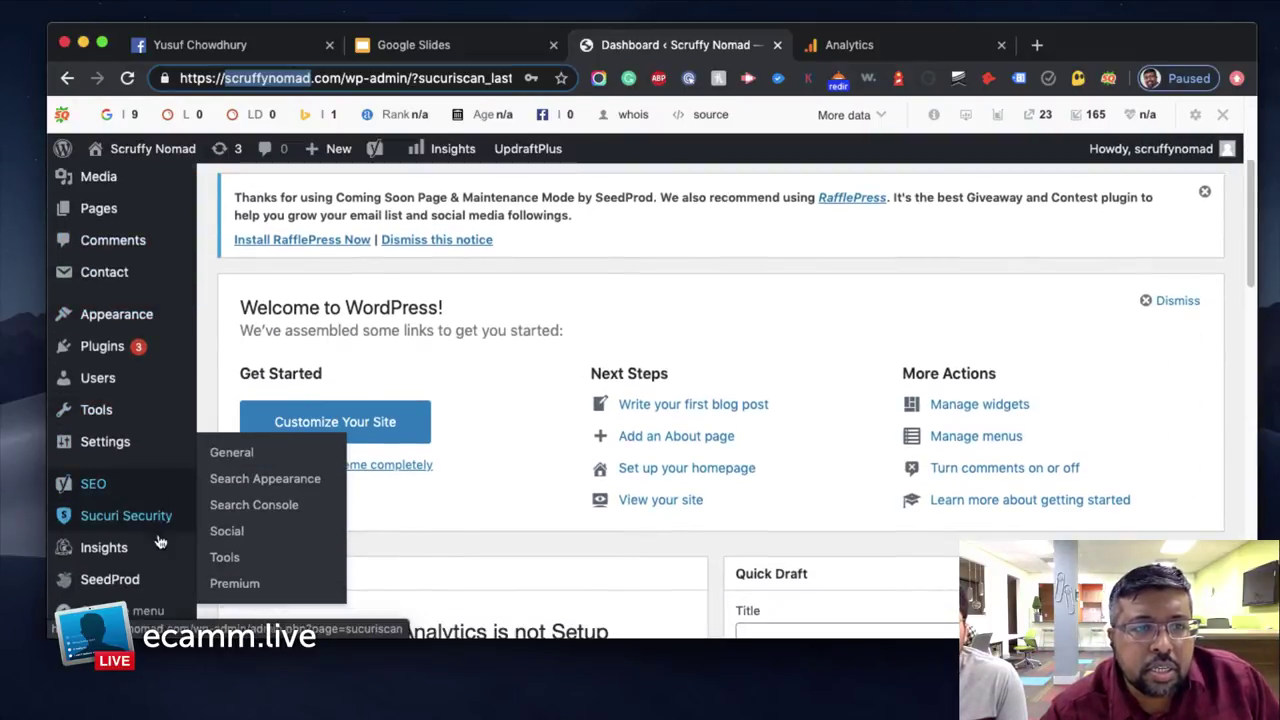
{"action": "mouse_move", "coordinate": [136, 558]}
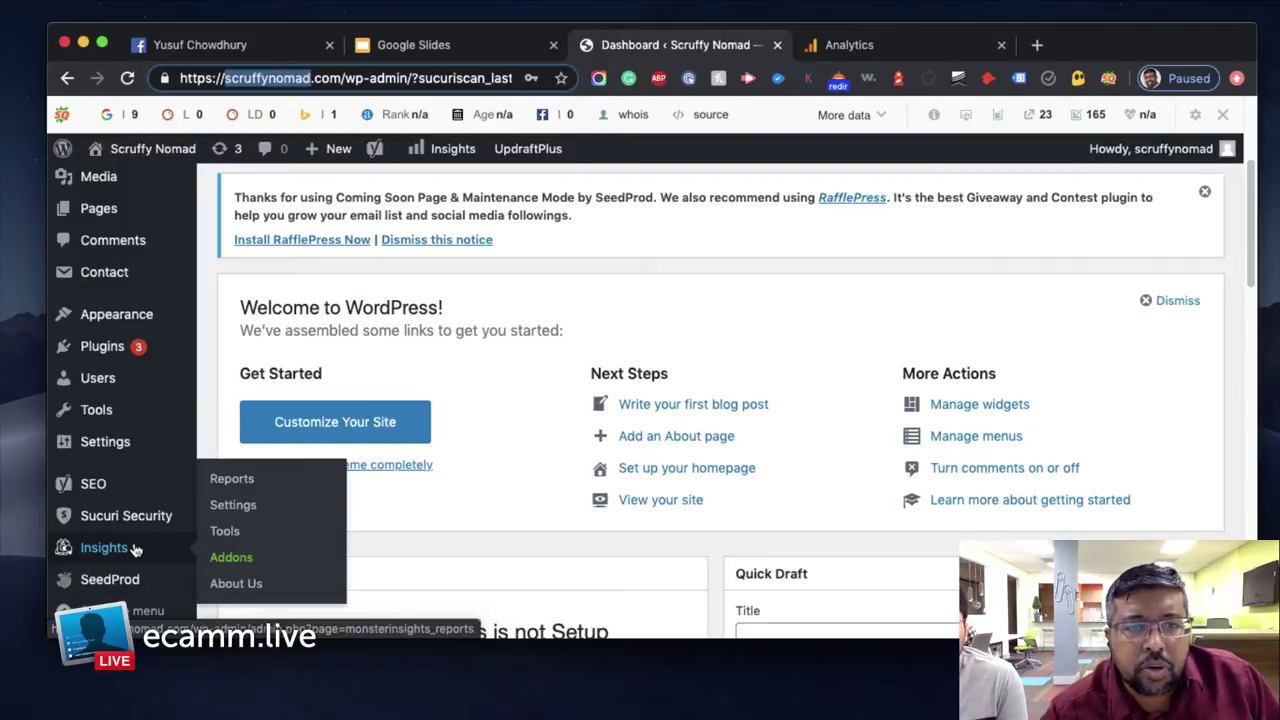
{"action": "left_click", "coordinate": [235, 506]}
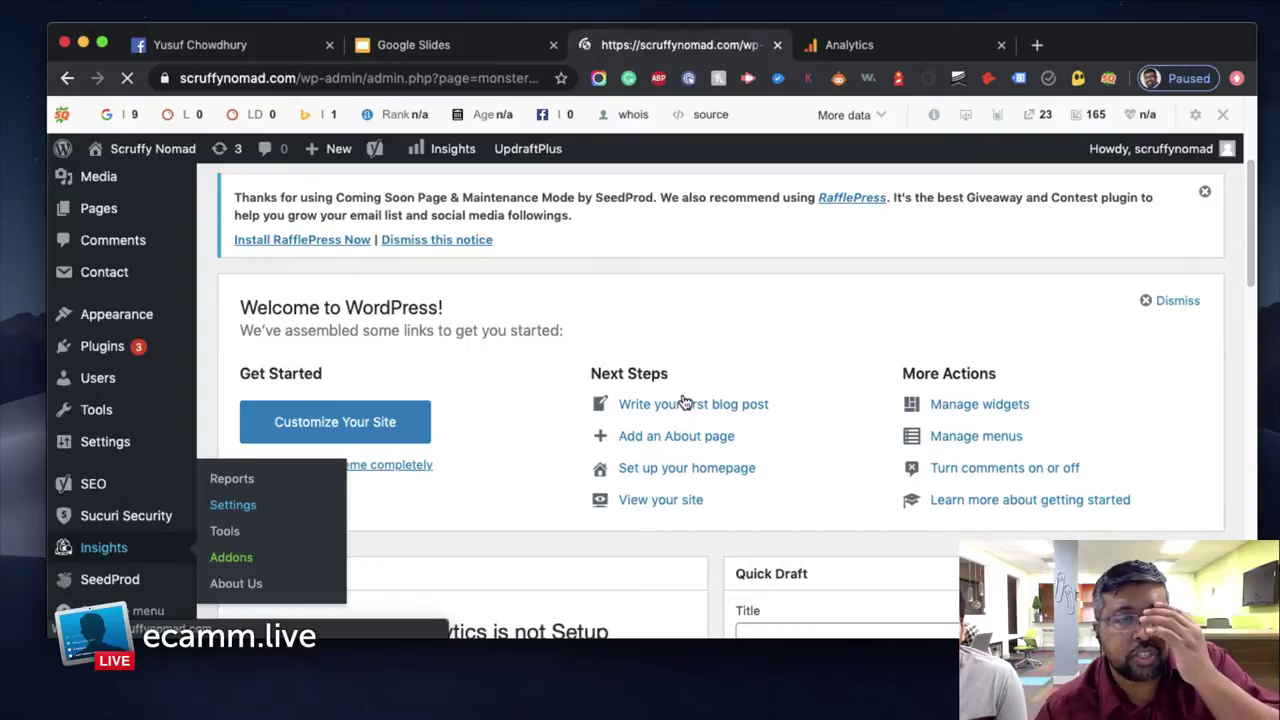
{"action": "left_click", "coordinate": [1038, 46]}
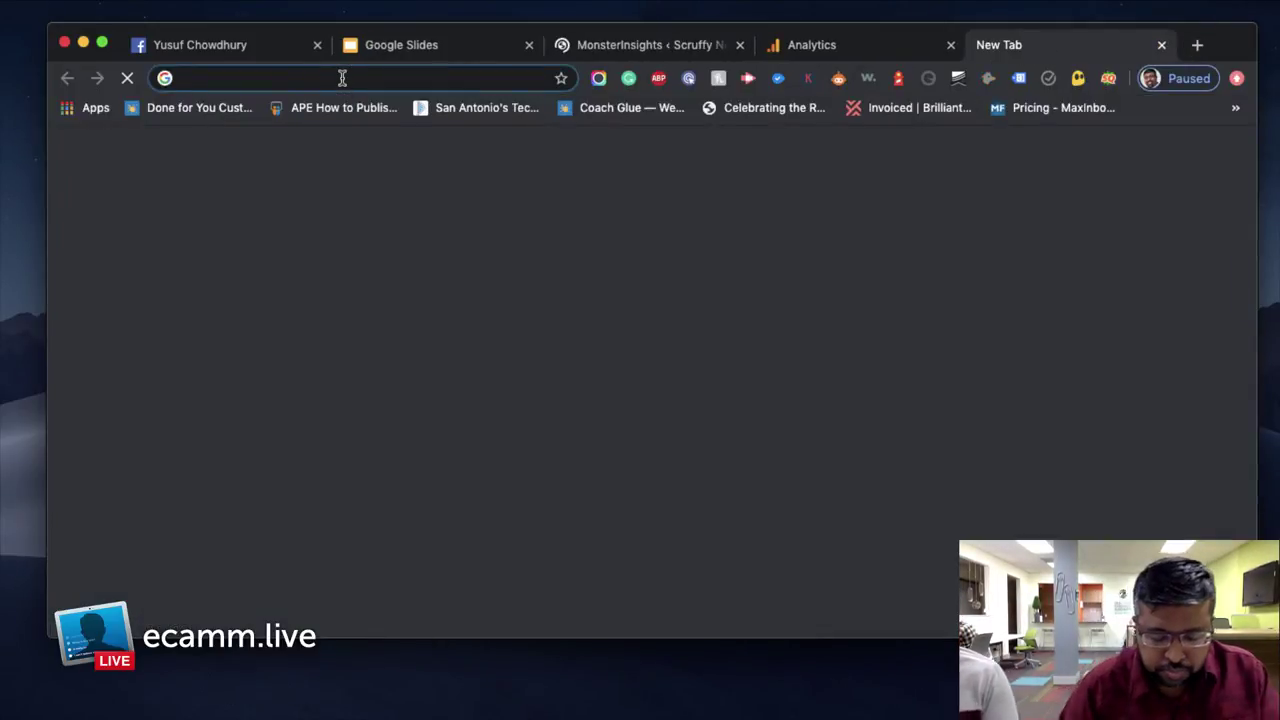
Search Google for monsterinsights and open the official MonsterInsights homepage from the results
{"action": "type", "text": "m"}
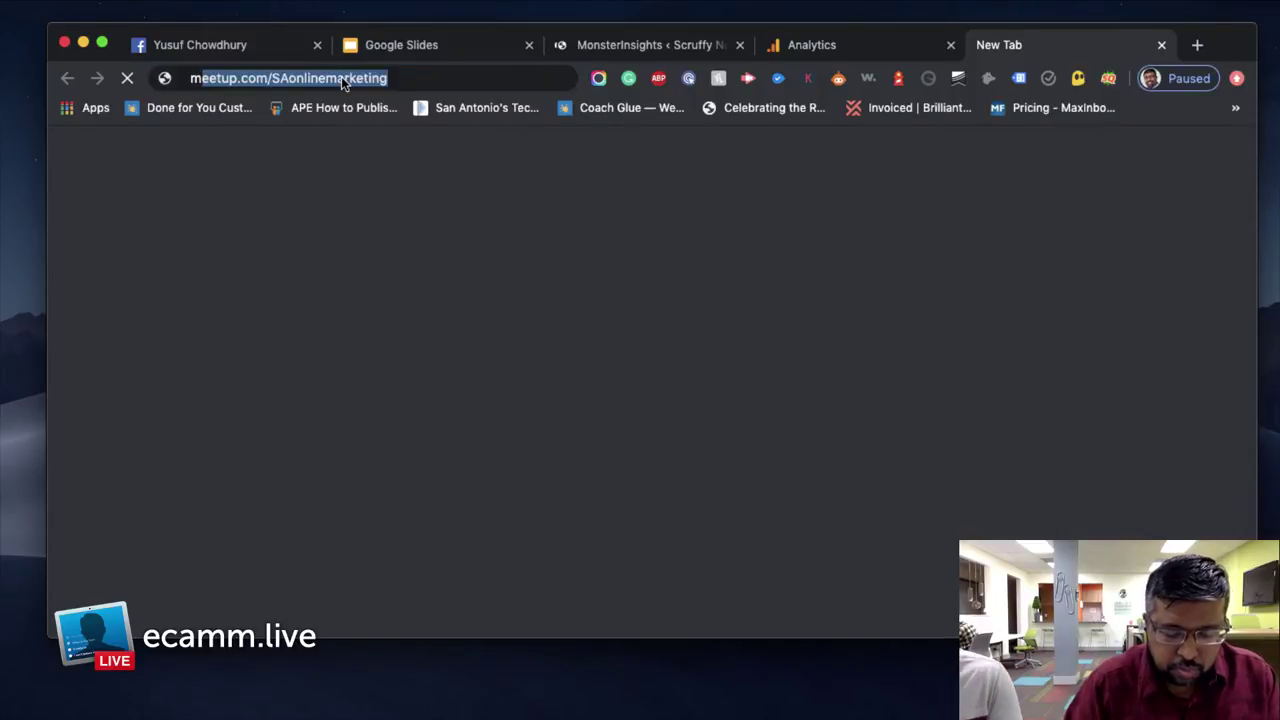
{"action": "type", "text": "onsterinsghts"}
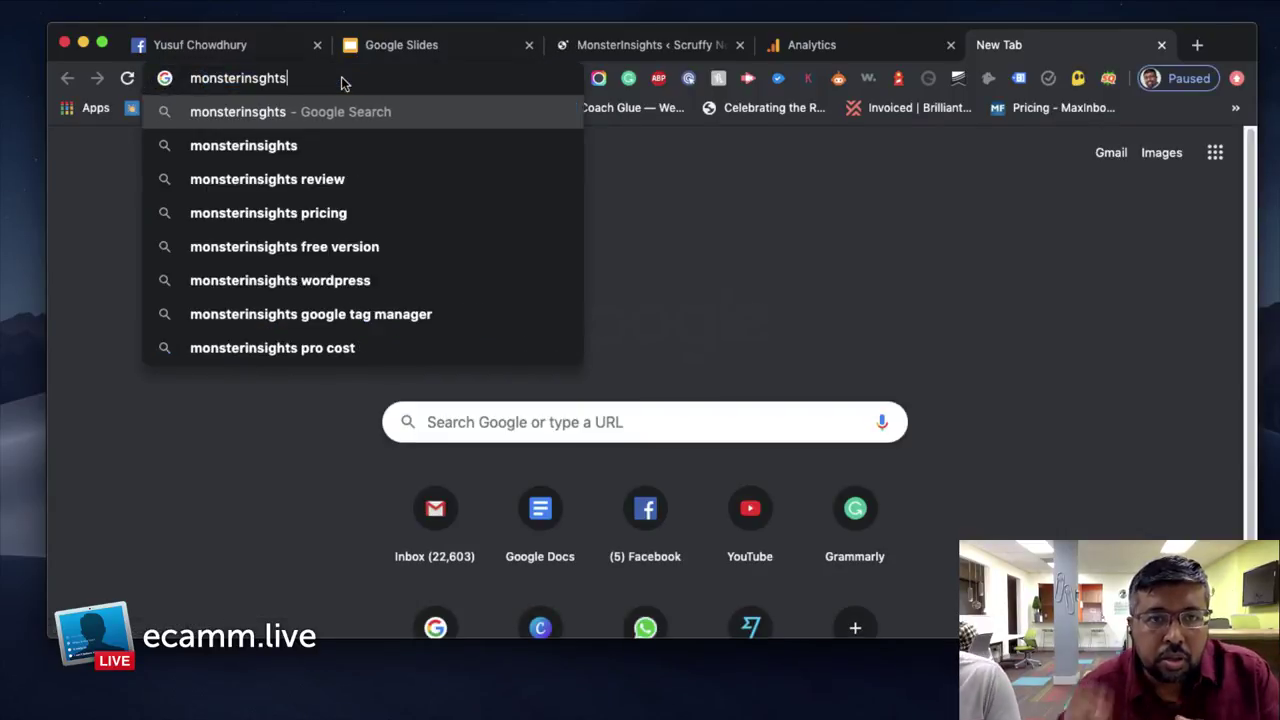
{"action": "key", "text": "Down"}
{"action": "key", "text": "Return"}
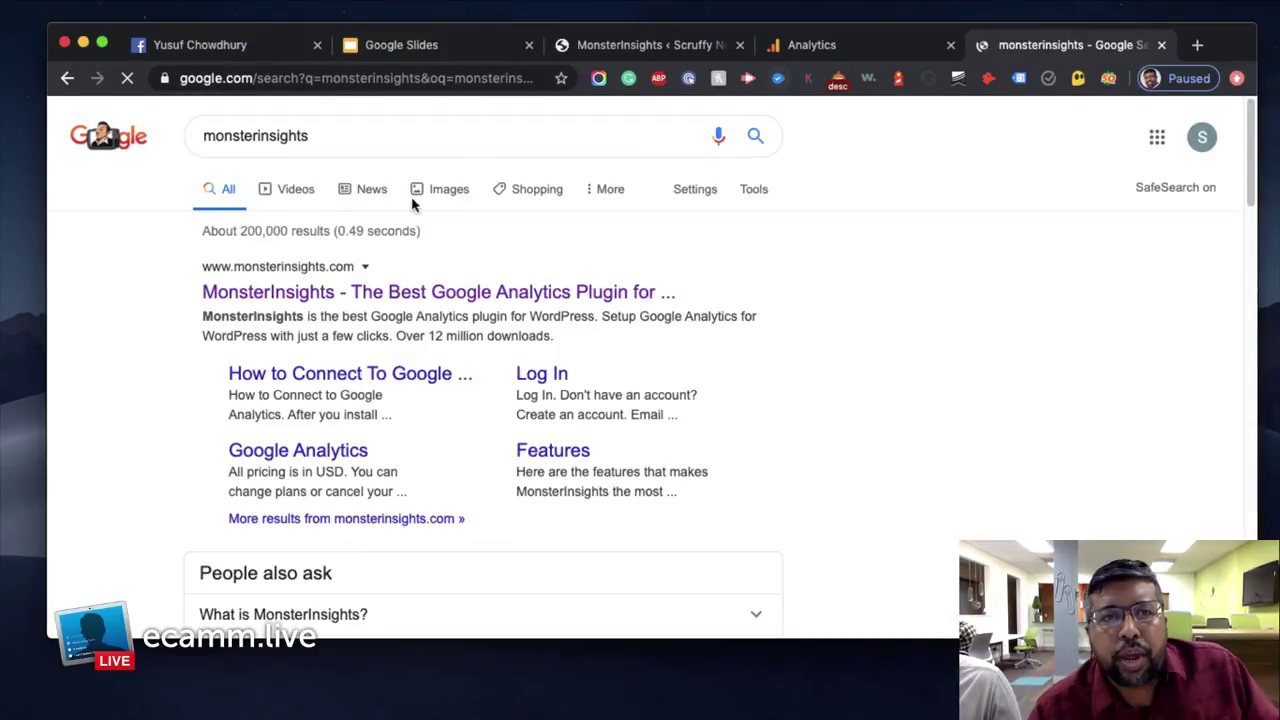
{"action": "left_click", "coordinate": [355, 292]}
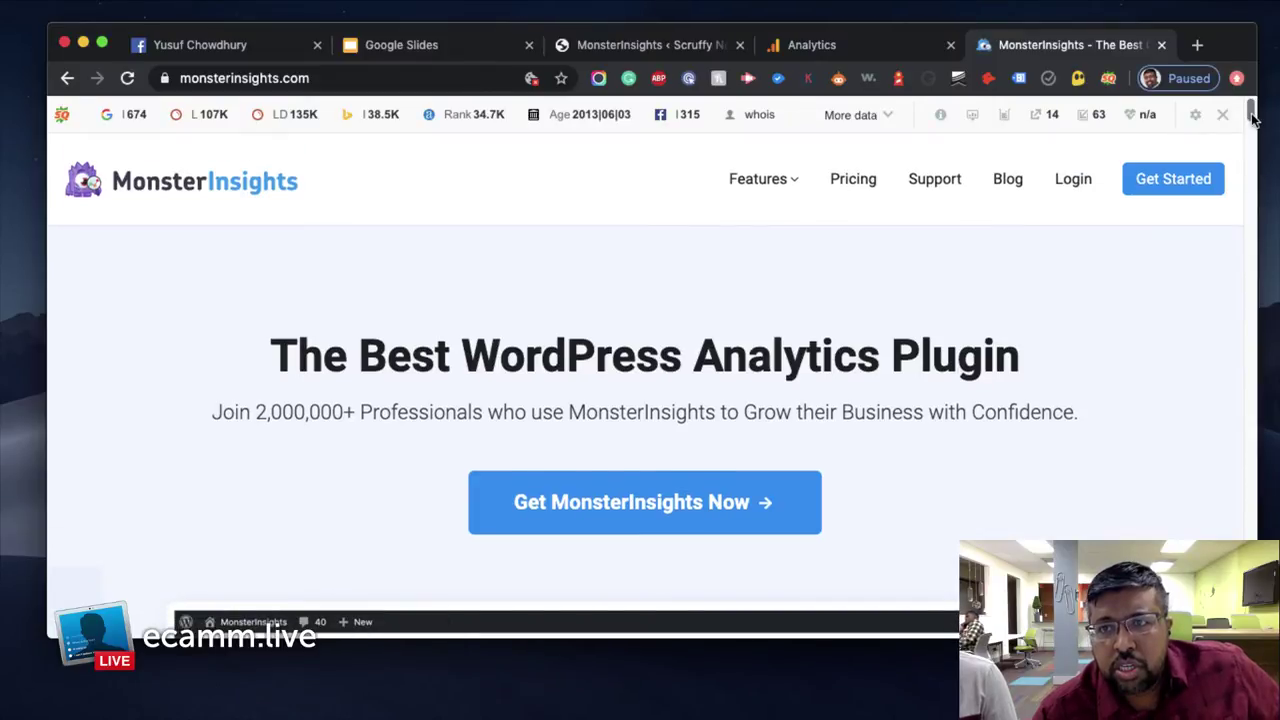
Hide the SEObar for this domain, browse the MonsterInsights page, then return to WordPress settings
{"action": "left_click", "coordinate": [1222, 114]}
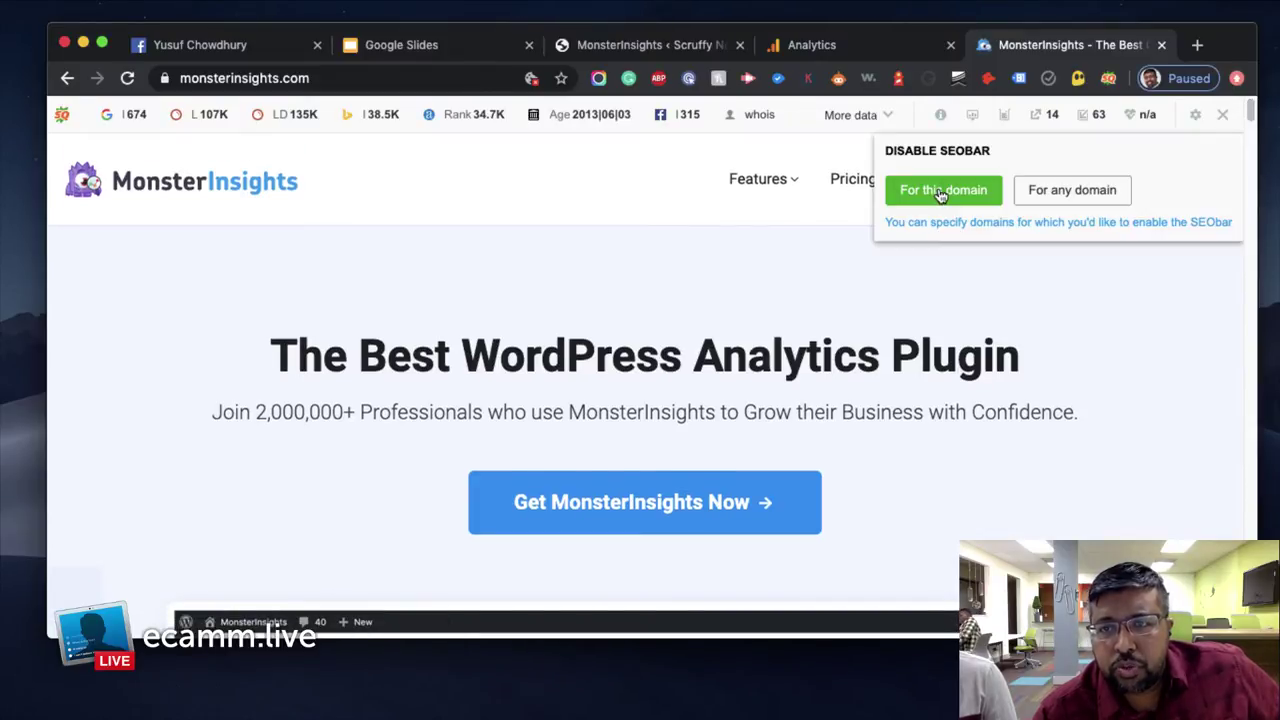
{"action": "left_click", "coordinate": [941, 193]}
{"action": "scroll", "coordinate": [1255, 120], "scroll_direction": "down", "scroll_amount": 3}
{"action": "left_click_drag", "start_coordinate": [1257, 121], "coordinate": [1250, 443]}
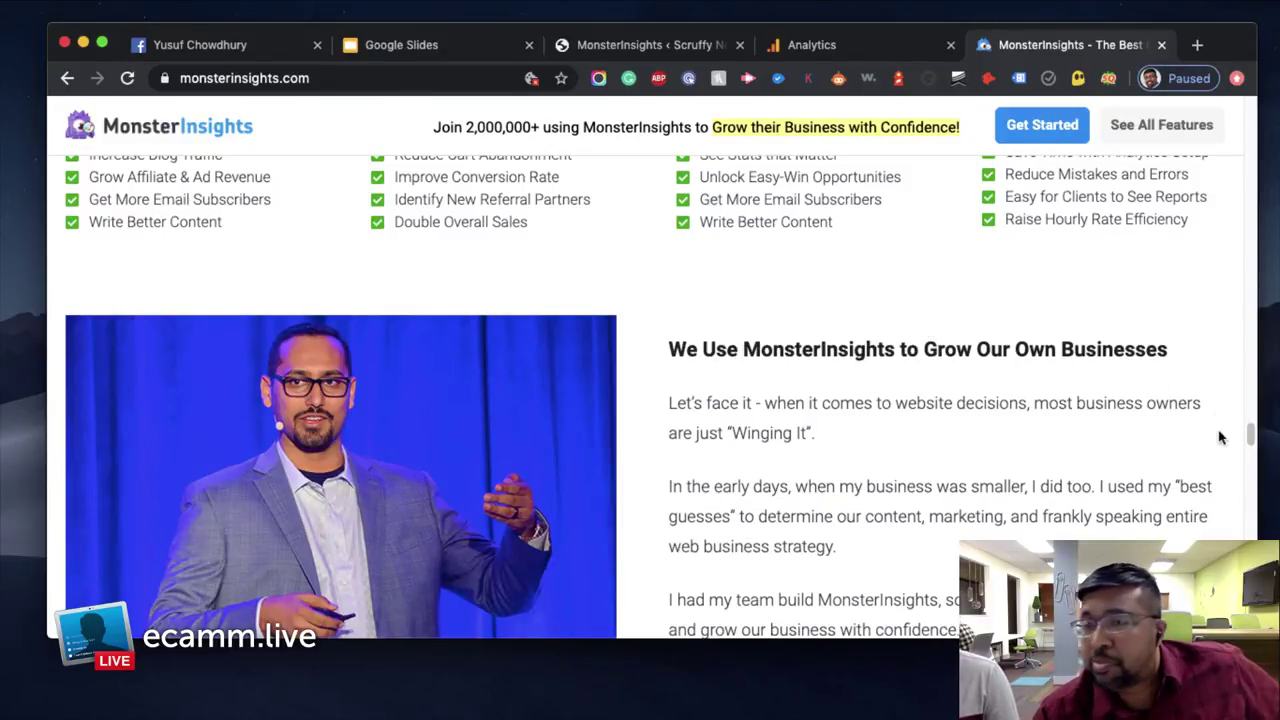
{"action": "scroll", "coordinate": [1250, 440], "scroll_direction": "down", "scroll_amount": 1}
{"action": "left_click_drag", "start_coordinate": [1250, 440], "coordinate": [1257, 541]}
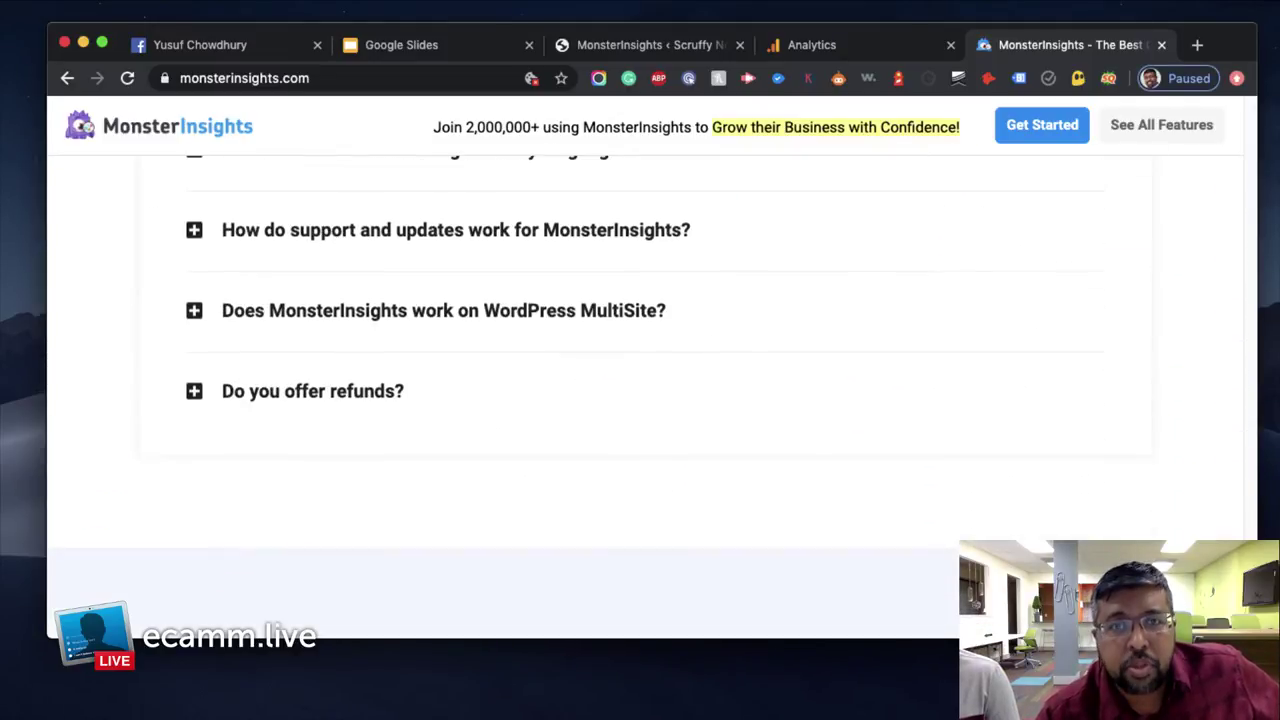
{"action": "left_click", "coordinate": [615, 48]}
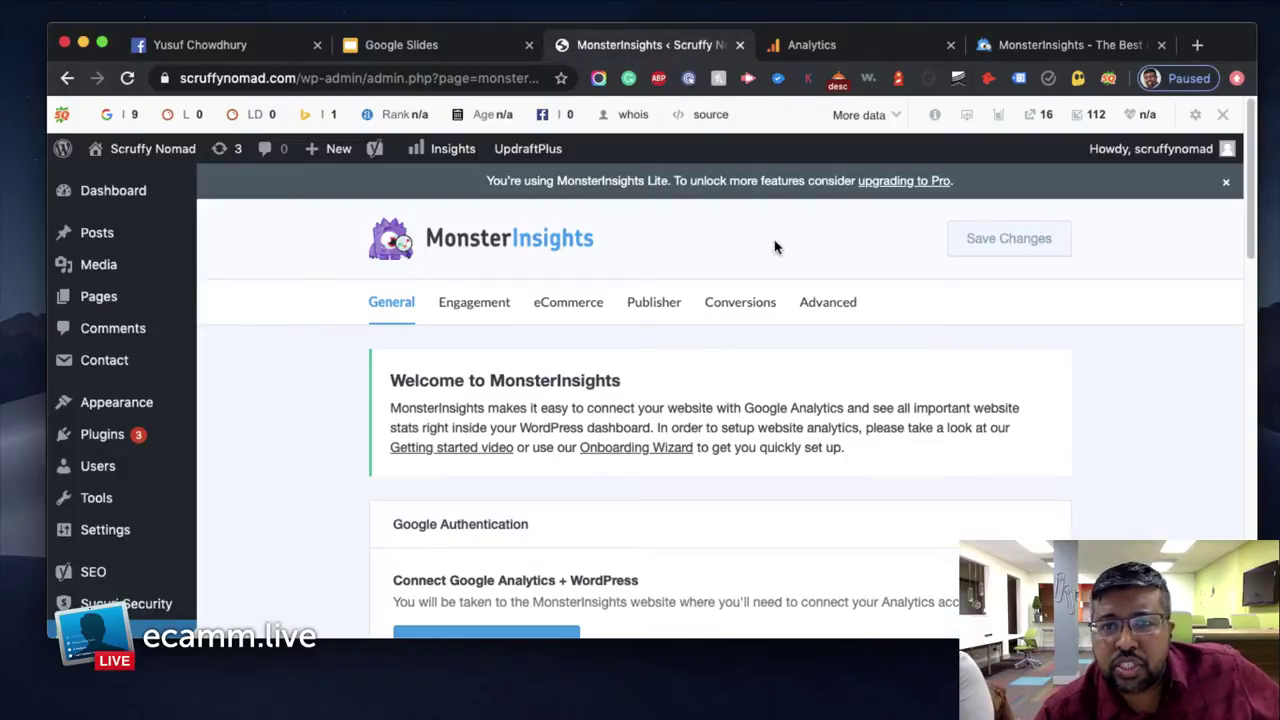
Start Connect MonsterInsights under Google Authentication and pick the Scruffy Nomad Google account
{"action": "scroll", "coordinate": [1080, 403], "scroll_direction": "down", "scroll_amount": 2}
{"action": "scroll", "coordinate": [1080, 403], "scroll_direction": "down", "scroll_amount": 4}
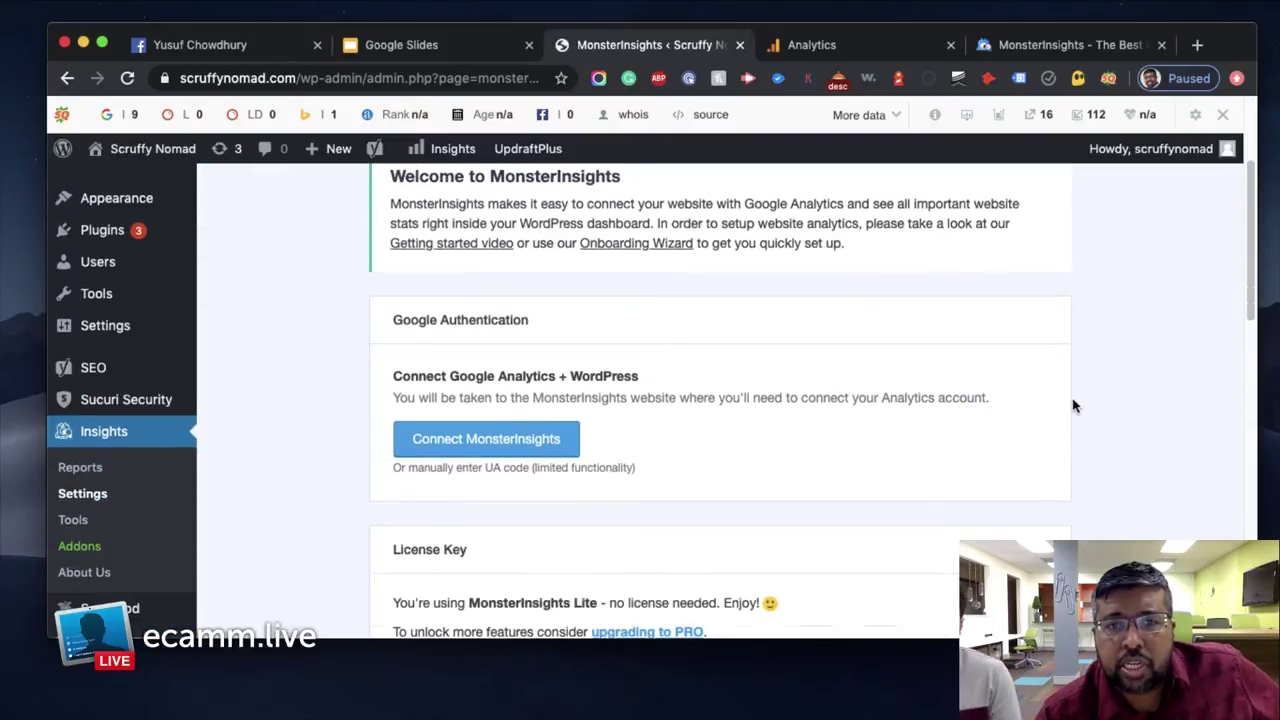
{"action": "left_click", "coordinate": [507, 442]}
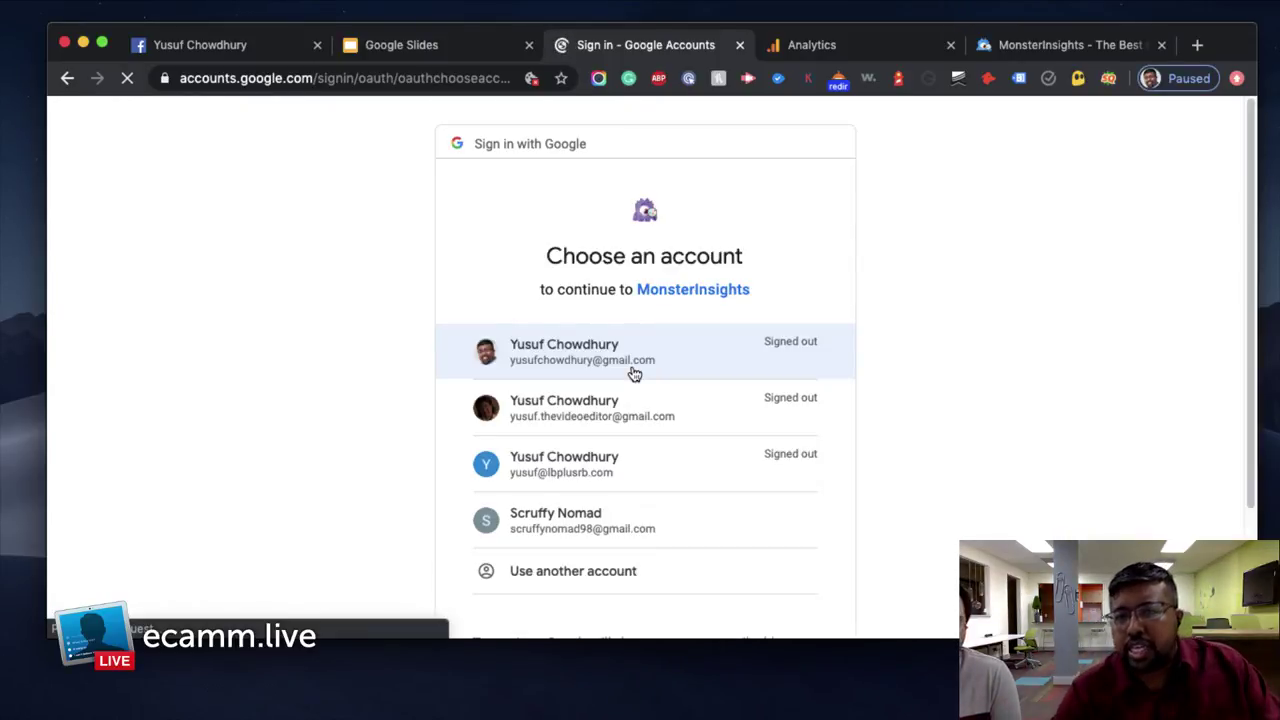
{"action": "left_click", "coordinate": [609, 527]}
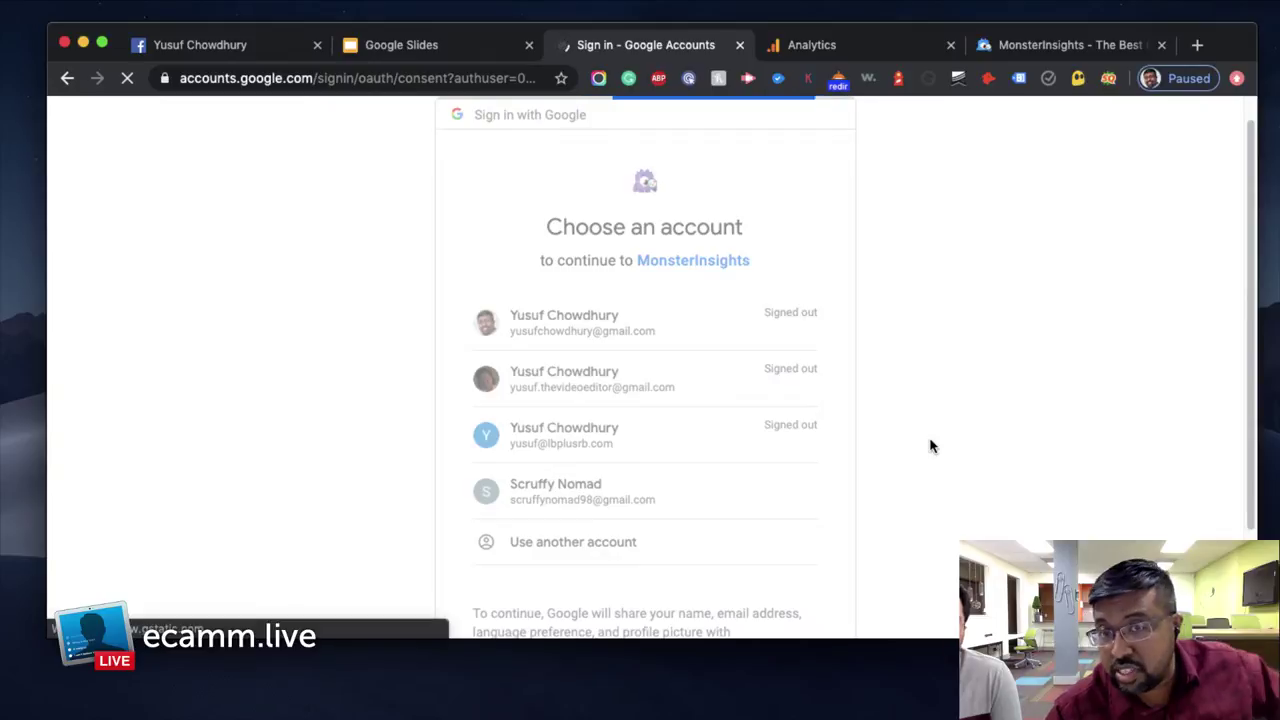
Allow MonsterInsights Google access, keep the All Web Site Data profile, and complete the connection
{"action": "scroll", "coordinate": [933, 440], "scroll_direction": "down", "scroll_amount": 5}
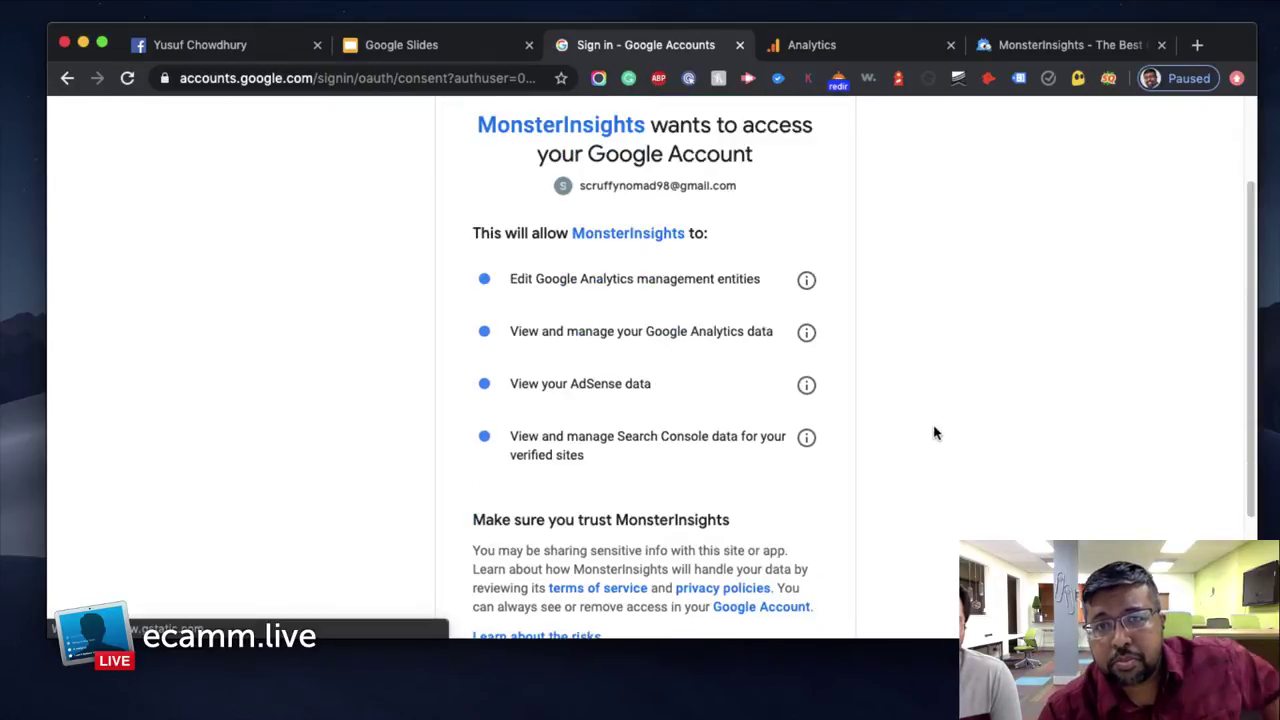
{"action": "left_click", "coordinate": [802, 570]}
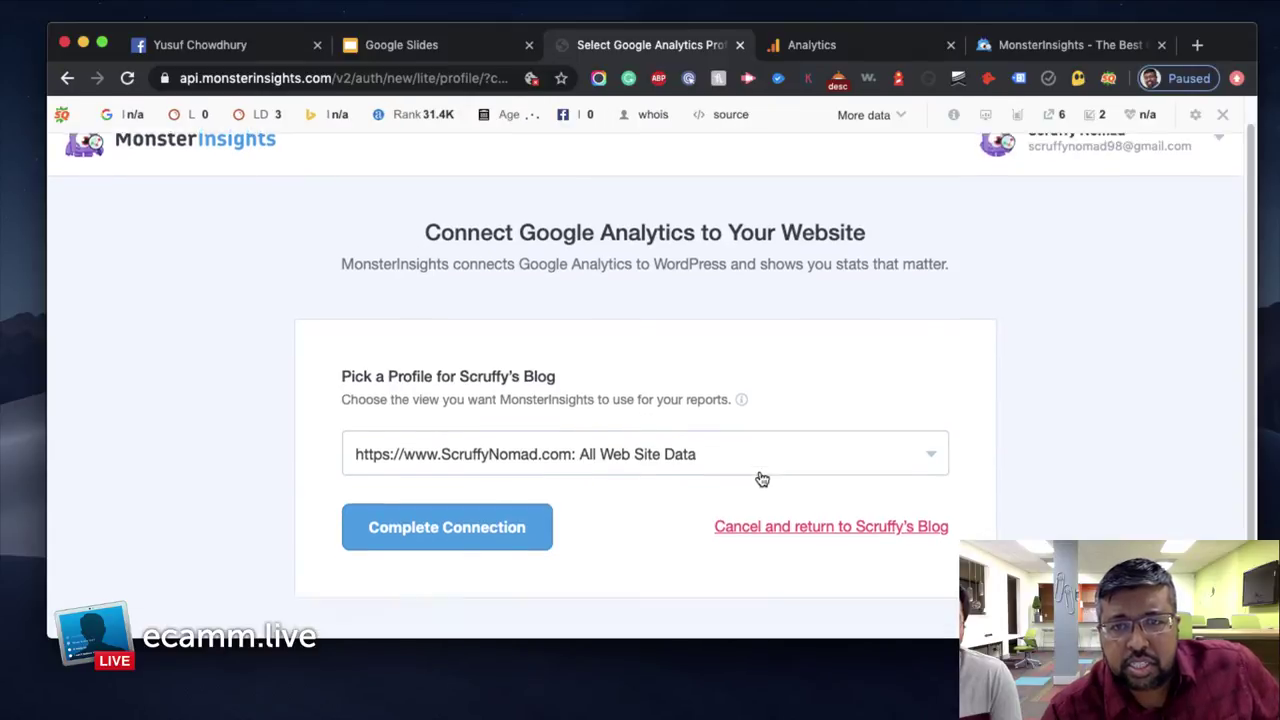
{"action": "left_click", "coordinate": [680, 421]}
{"action": "left_click", "coordinate": [712, 510]}
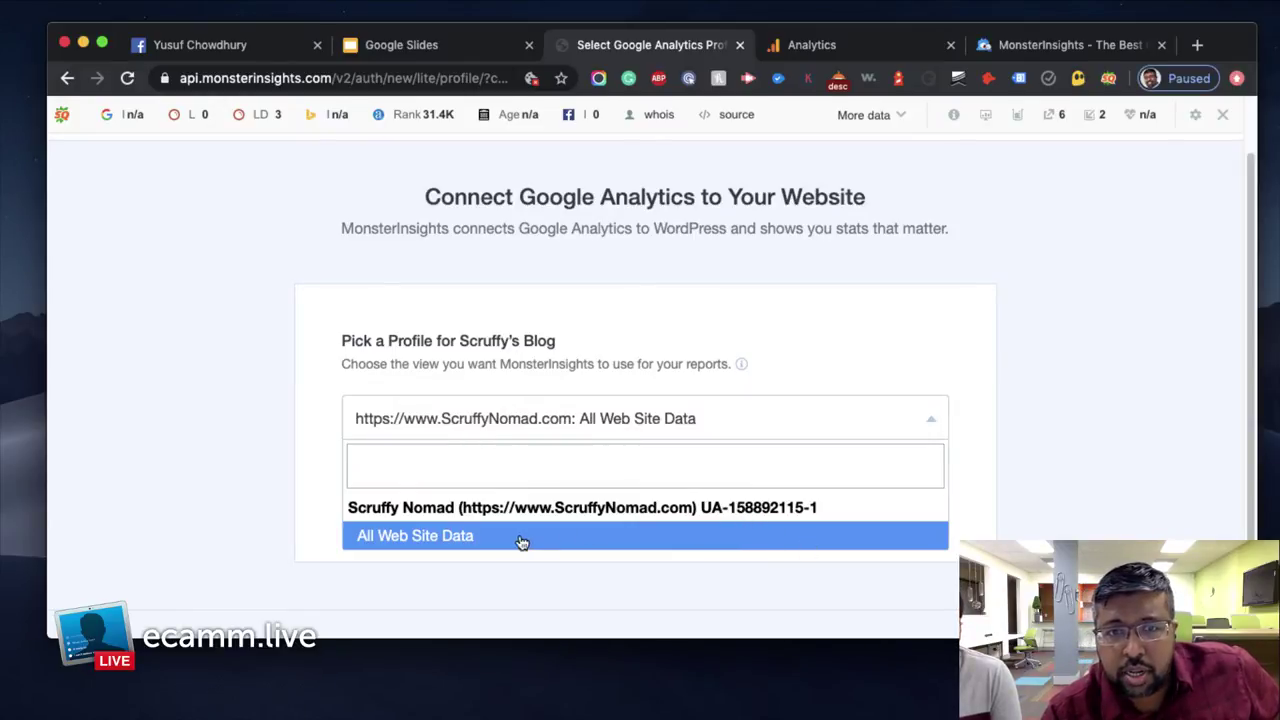
{"action": "left_click", "coordinate": [484, 537]}
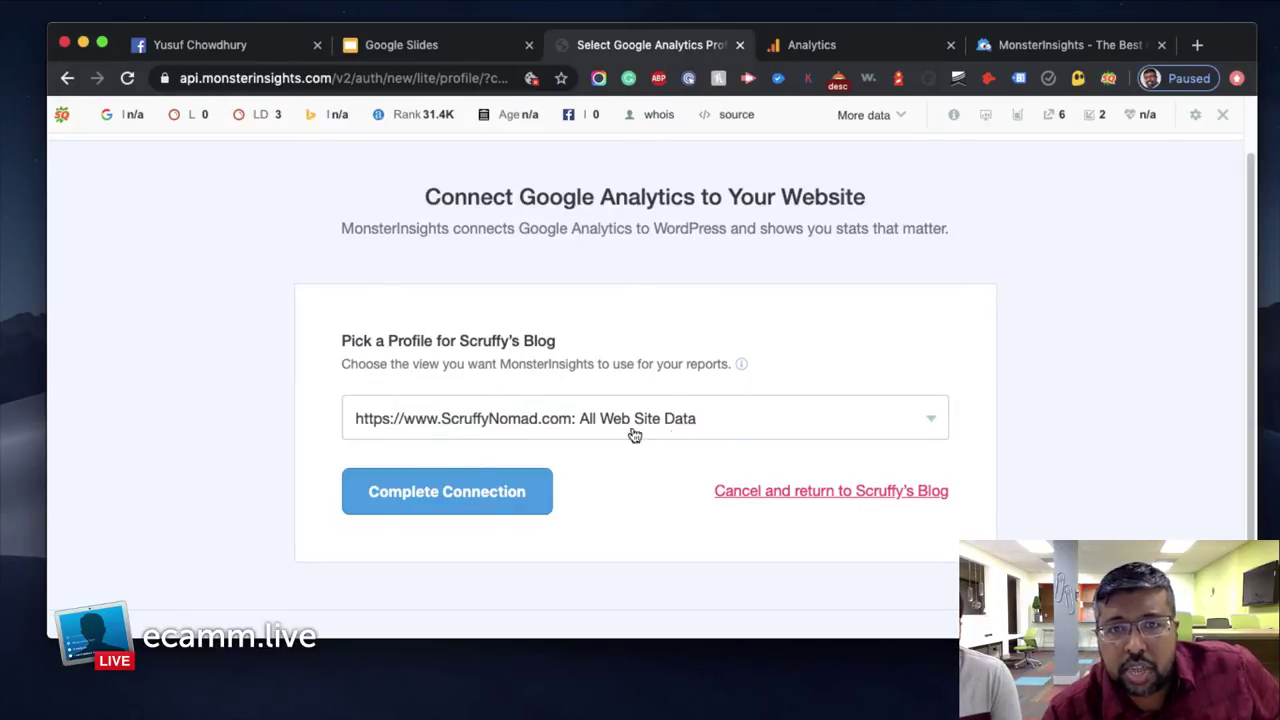
{"action": "left_click", "coordinate": [466, 499]}
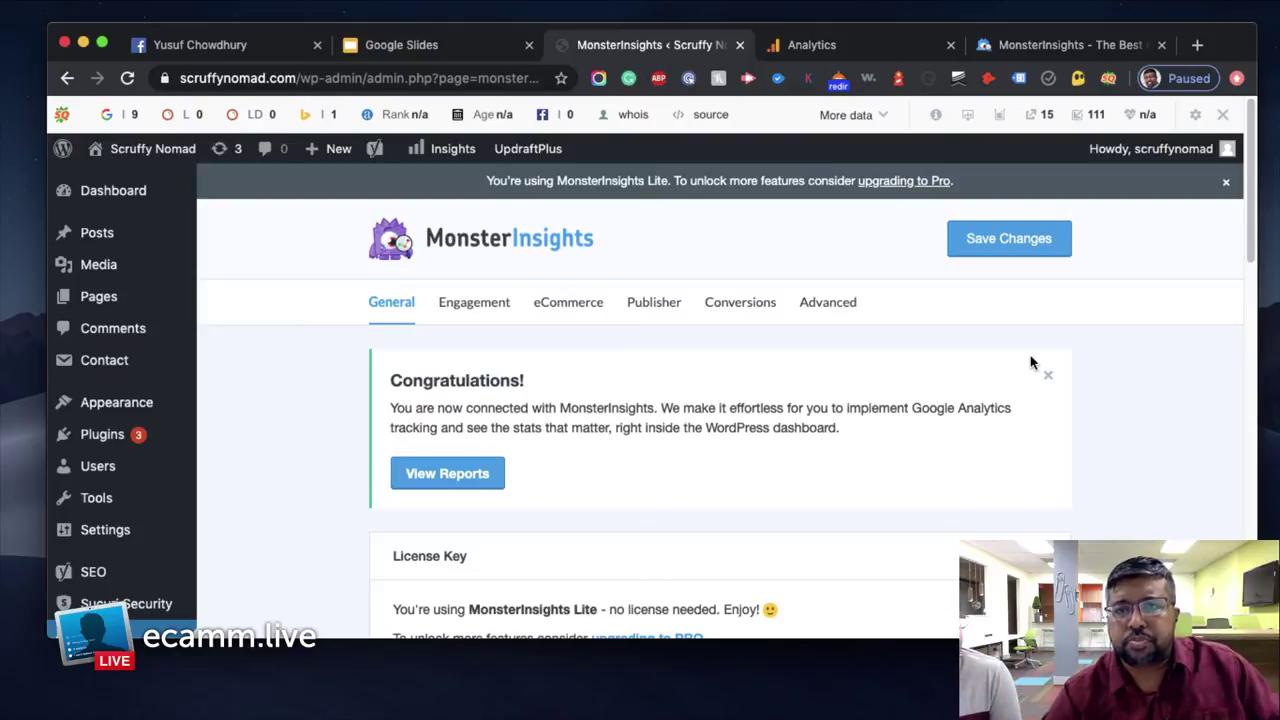
Dismiss the MonsterInsights Lite upgrade notice and hide the SEObar for this domain
{"action": "left_click", "coordinate": [1226, 182]}
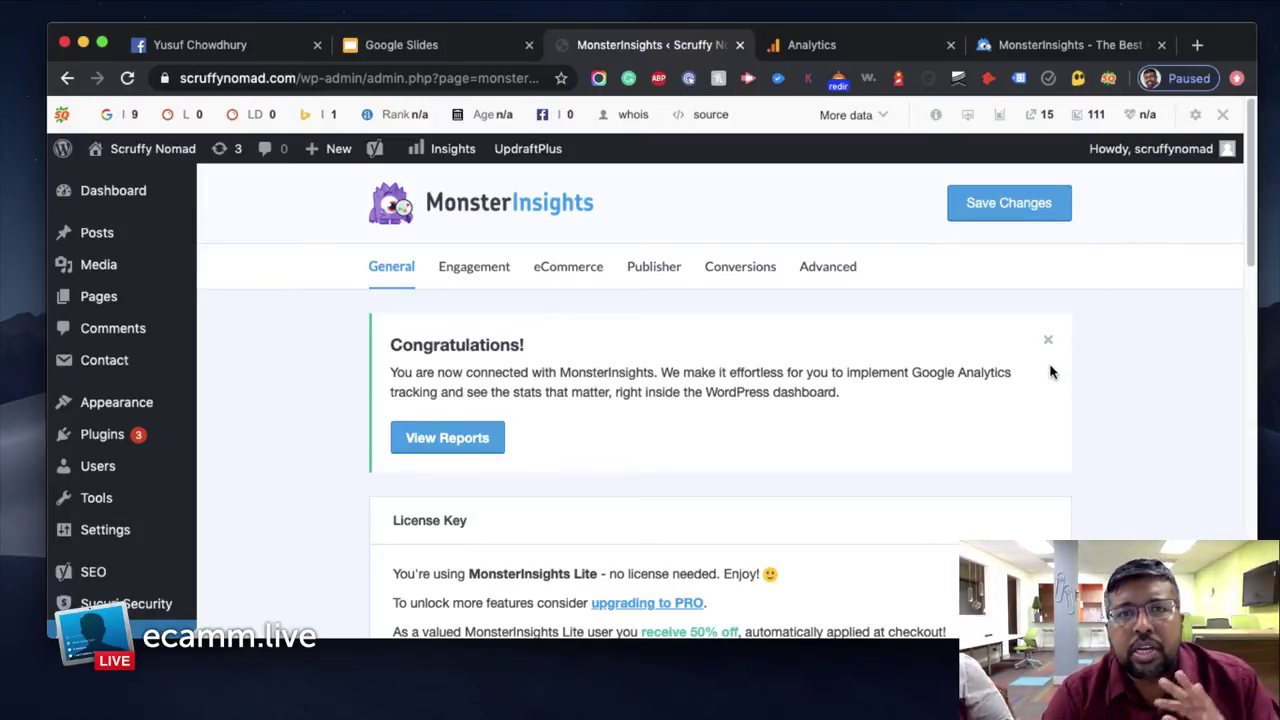
{"action": "left_click", "coordinate": [1222, 114]}
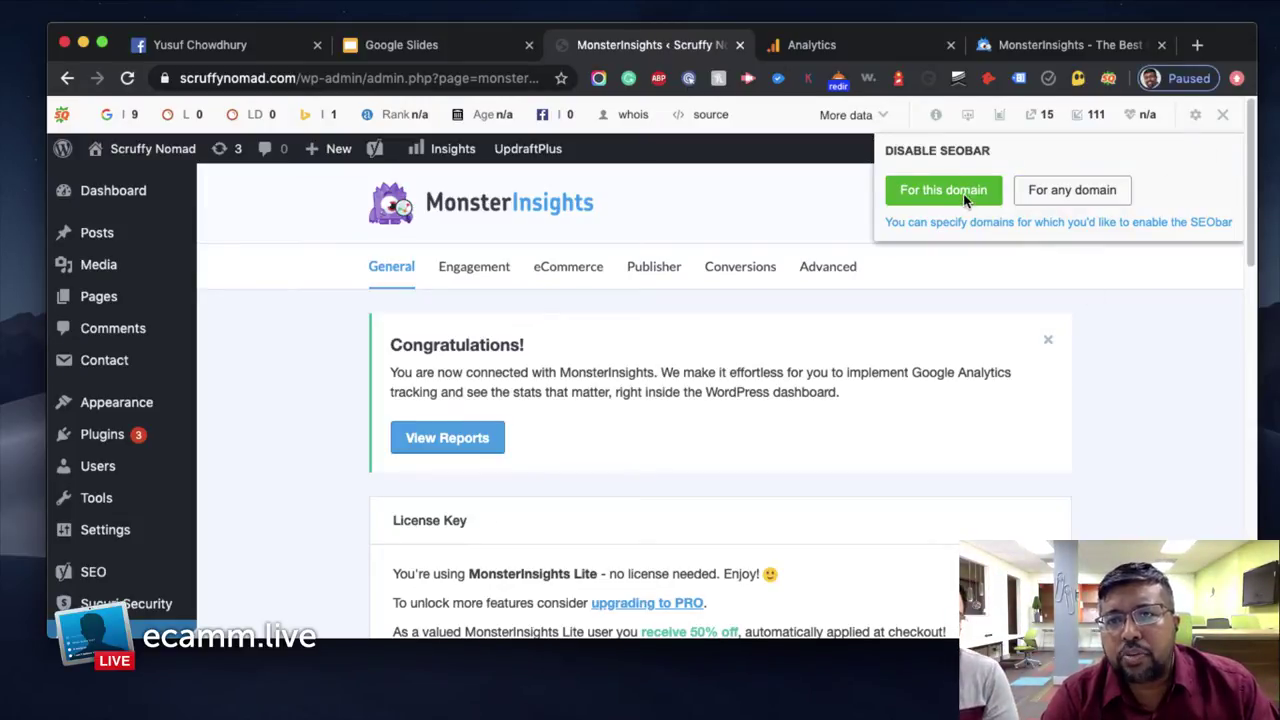
{"action": "left_click", "coordinate": [958, 192]}
Switch on Allow Usage Tracking in MonsterInsights settings, then go back to Google Analytics
{"action": "scroll", "coordinate": [1138, 326], "scroll_direction": "down", "scroll_amount": 1}
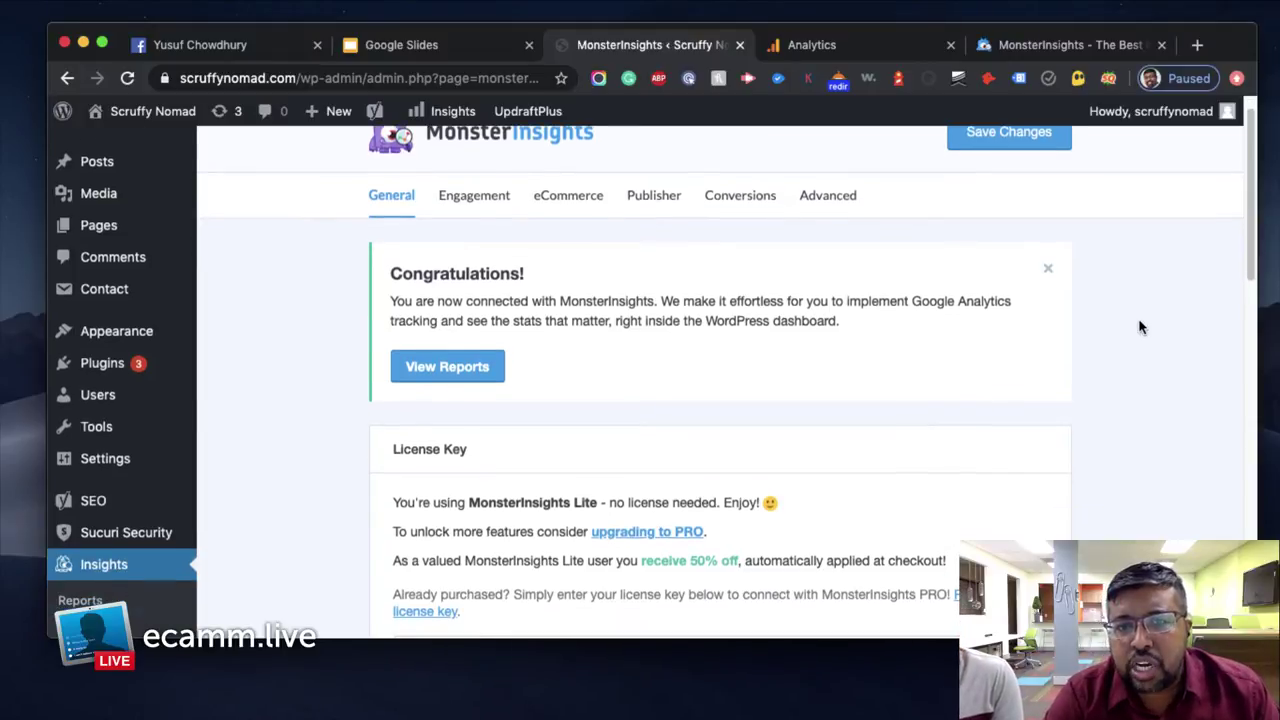
{"action": "scroll", "coordinate": [1140, 327], "scroll_direction": "down", "scroll_amount": 5}
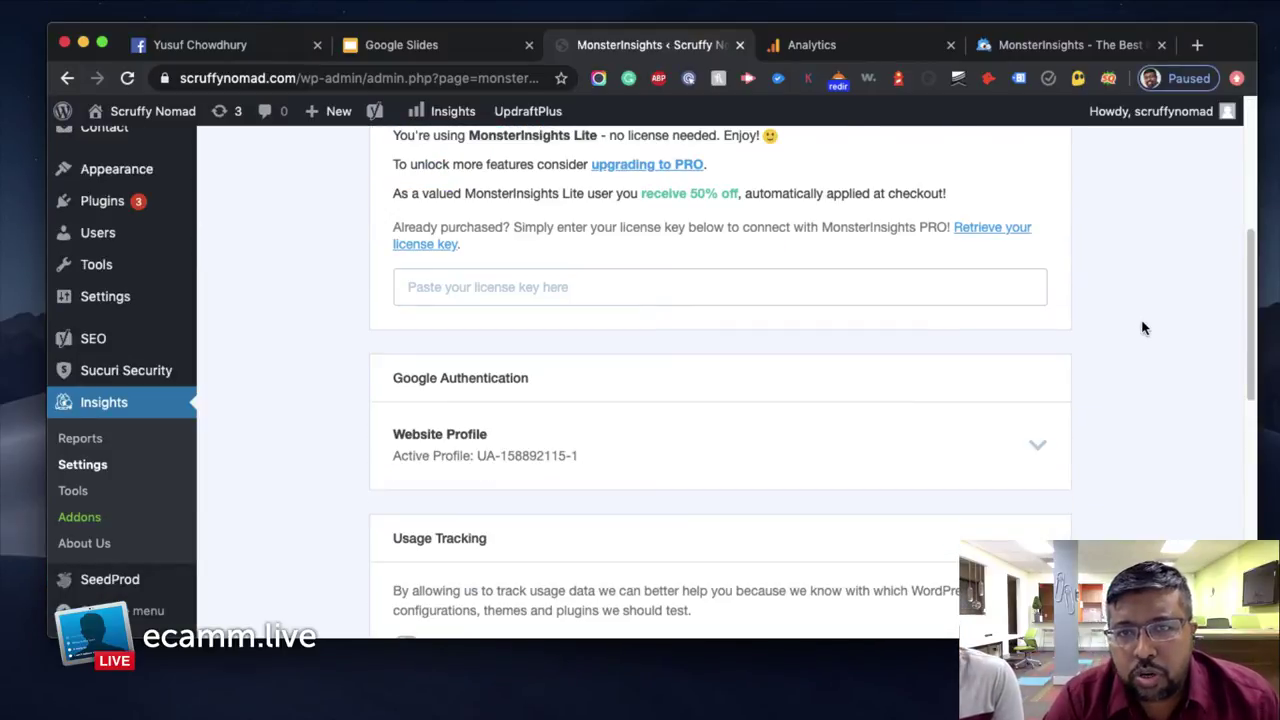
{"action": "scroll", "coordinate": [1140, 329], "scroll_direction": "down", "scroll_amount": 3}
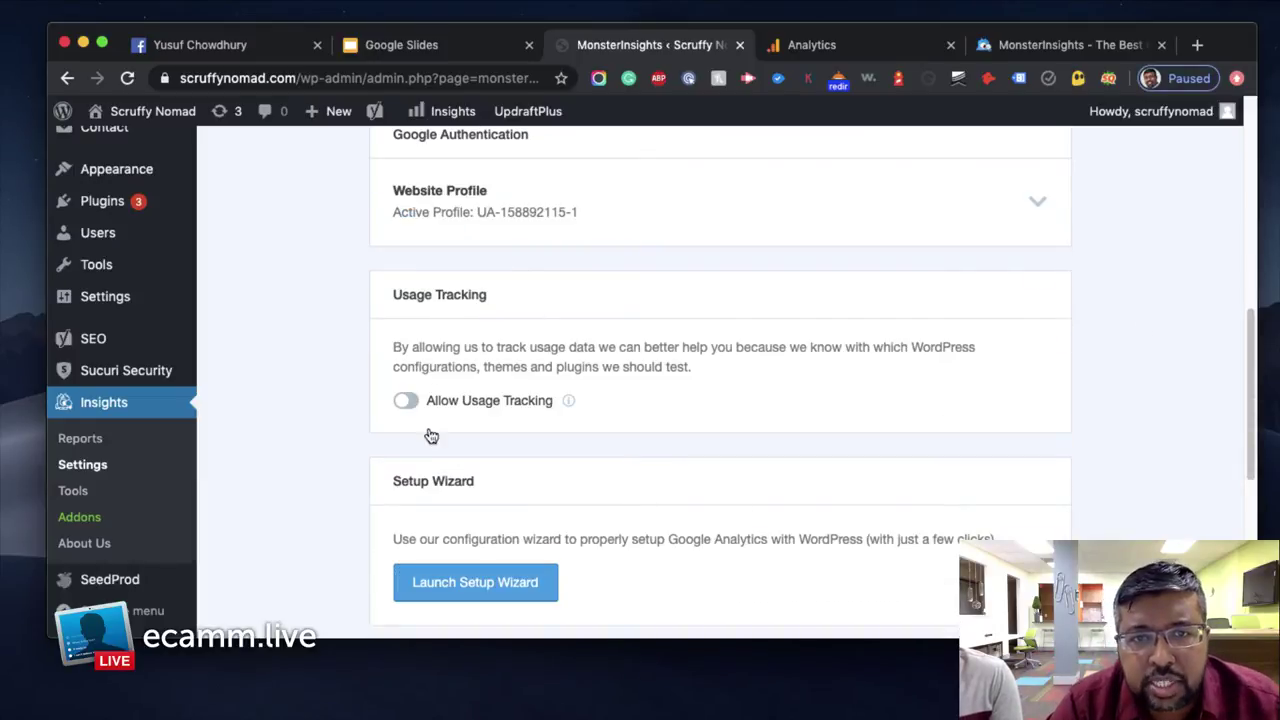
{"action": "left_click", "coordinate": [407, 401]}
{"action": "scroll", "coordinate": [1108, 377], "scroll_direction": "down", "scroll_amount": 3}
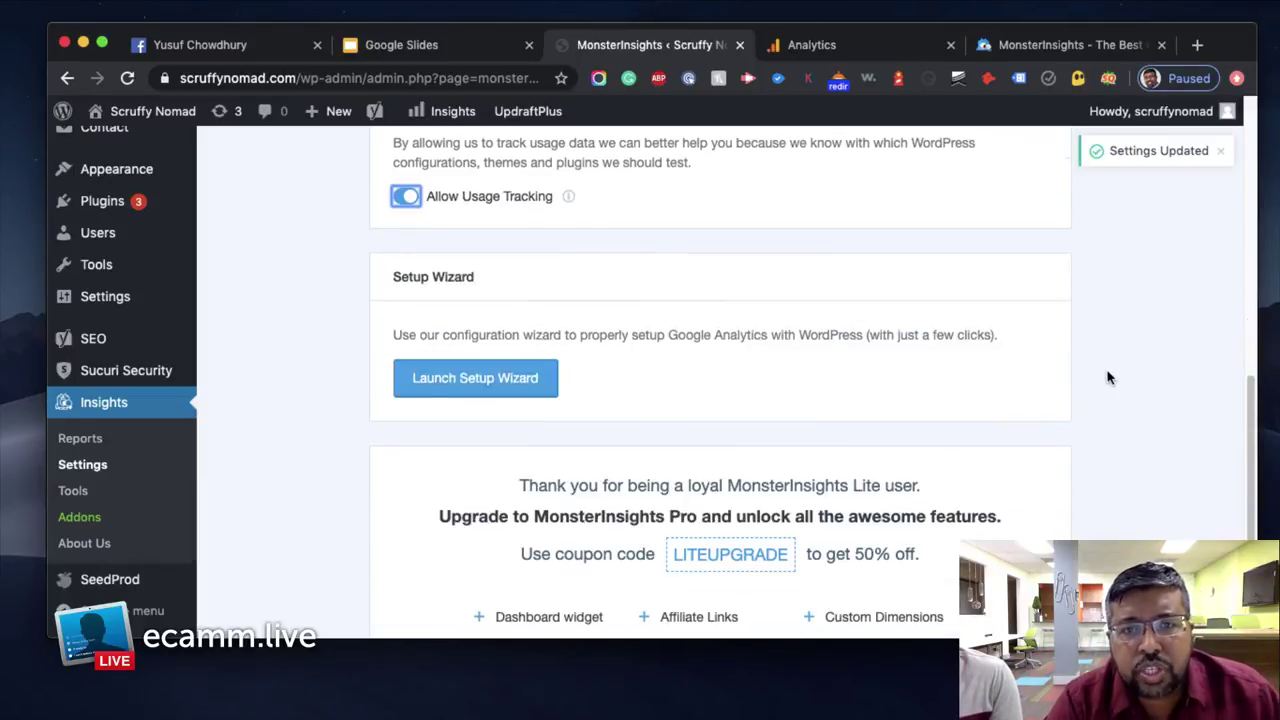
{"action": "scroll", "coordinate": [1108, 377], "scroll_direction": "down", "scroll_amount": 4}
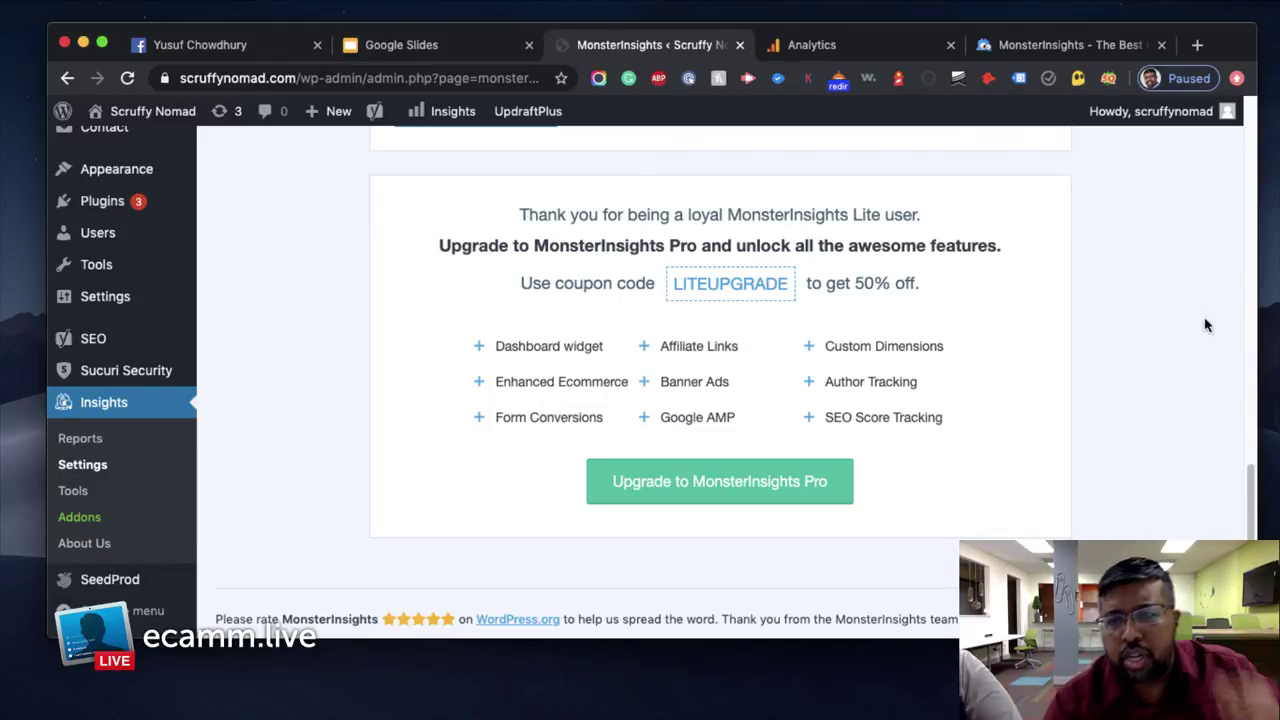
{"action": "scroll", "coordinate": [1137, 359], "scroll_direction": "up", "scroll_amount": 10}
{"action": "scroll", "coordinate": [1137, 359], "scroll_direction": "up", "scroll_amount": 5}
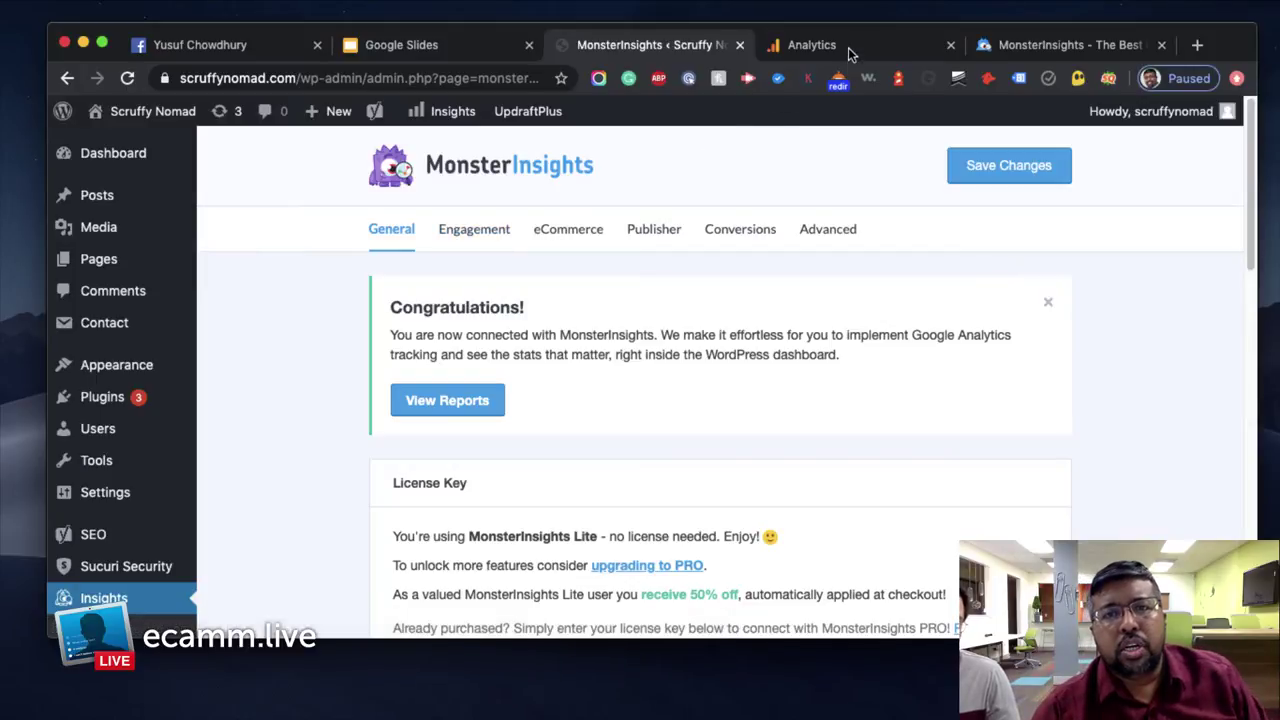
{"action": "left_click", "coordinate": [814, 50]}
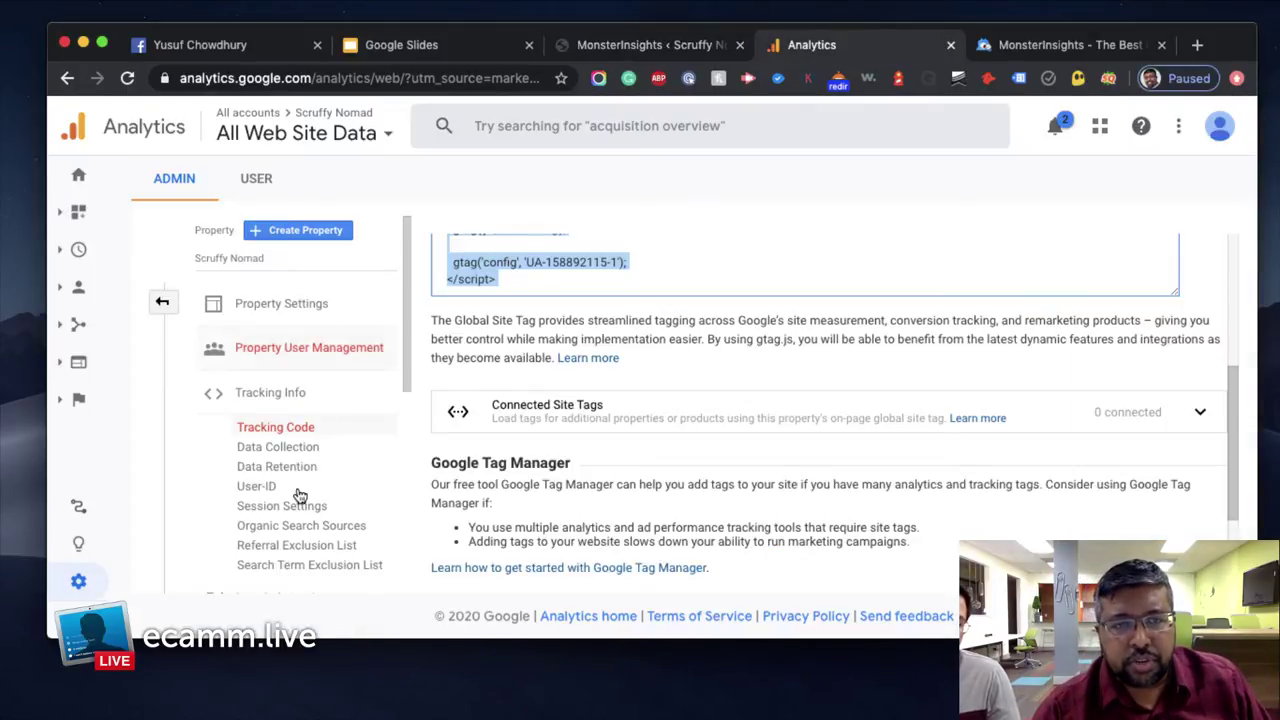
{"action": "scroll", "coordinate": [297, 494], "scroll_direction": "down", "scroll_amount": 3}
{"action": "mouse_move", "coordinate": [157, 323]}
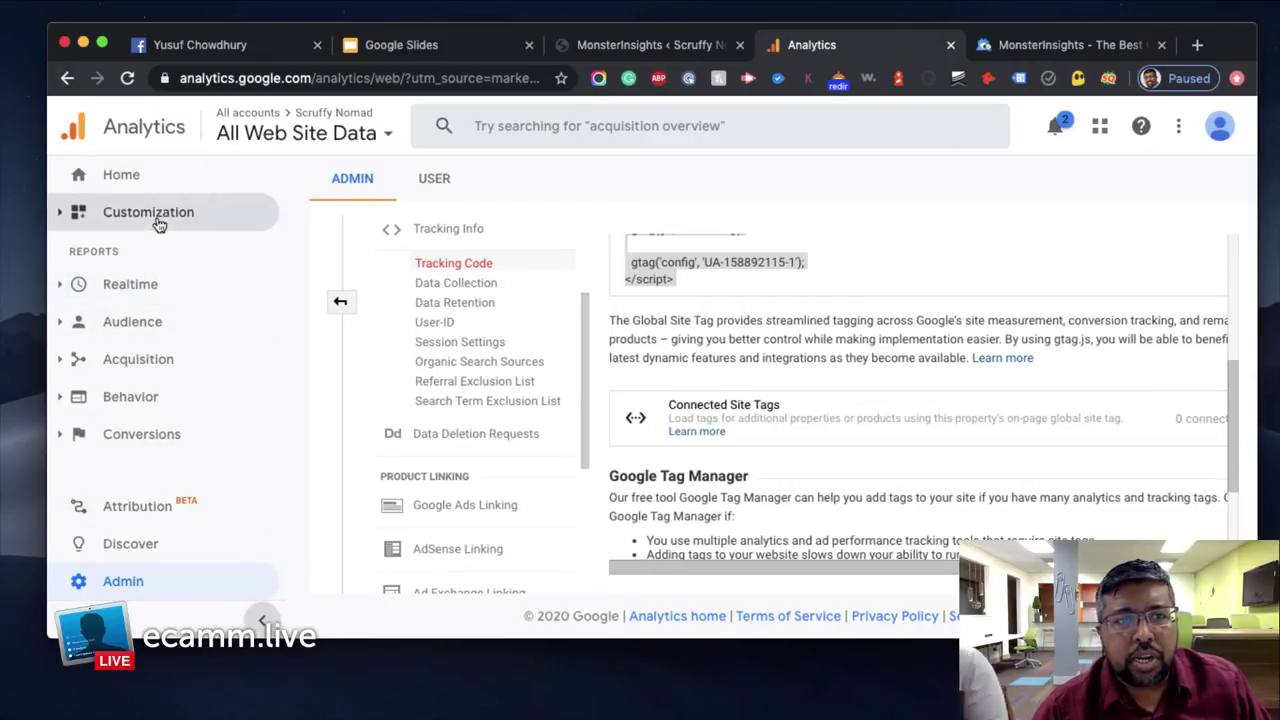
{"action": "left_click", "coordinate": [138, 188]}
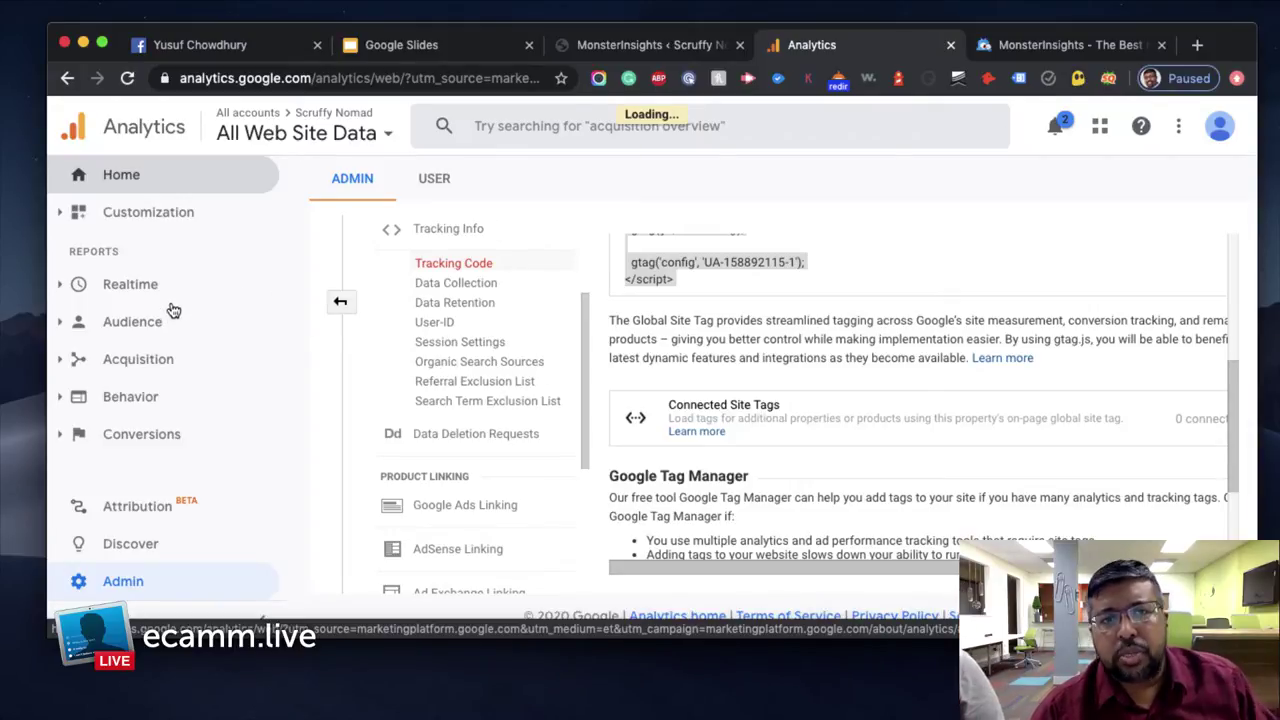
{"action": "left_click", "coordinate": [680, 50]}
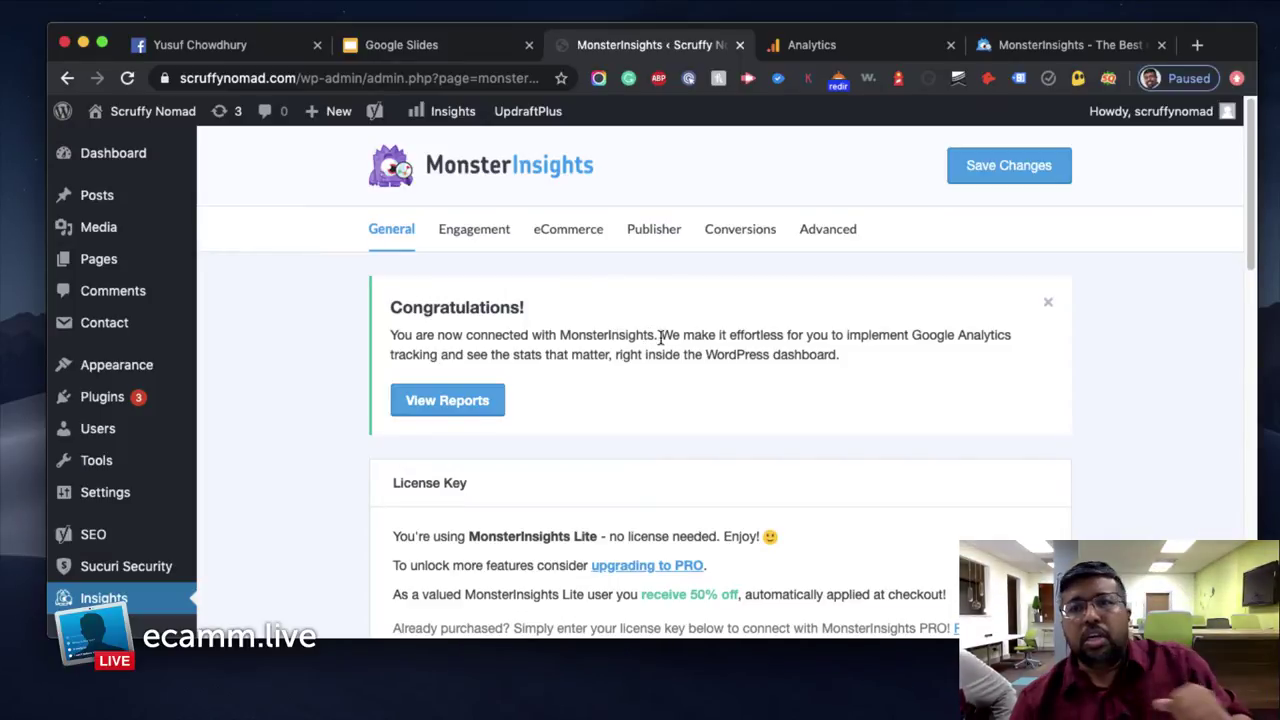
Close the Congratulations notice and enter google.com/webmasters in a new blank tab
{"action": "left_click", "coordinate": [1049, 304]}
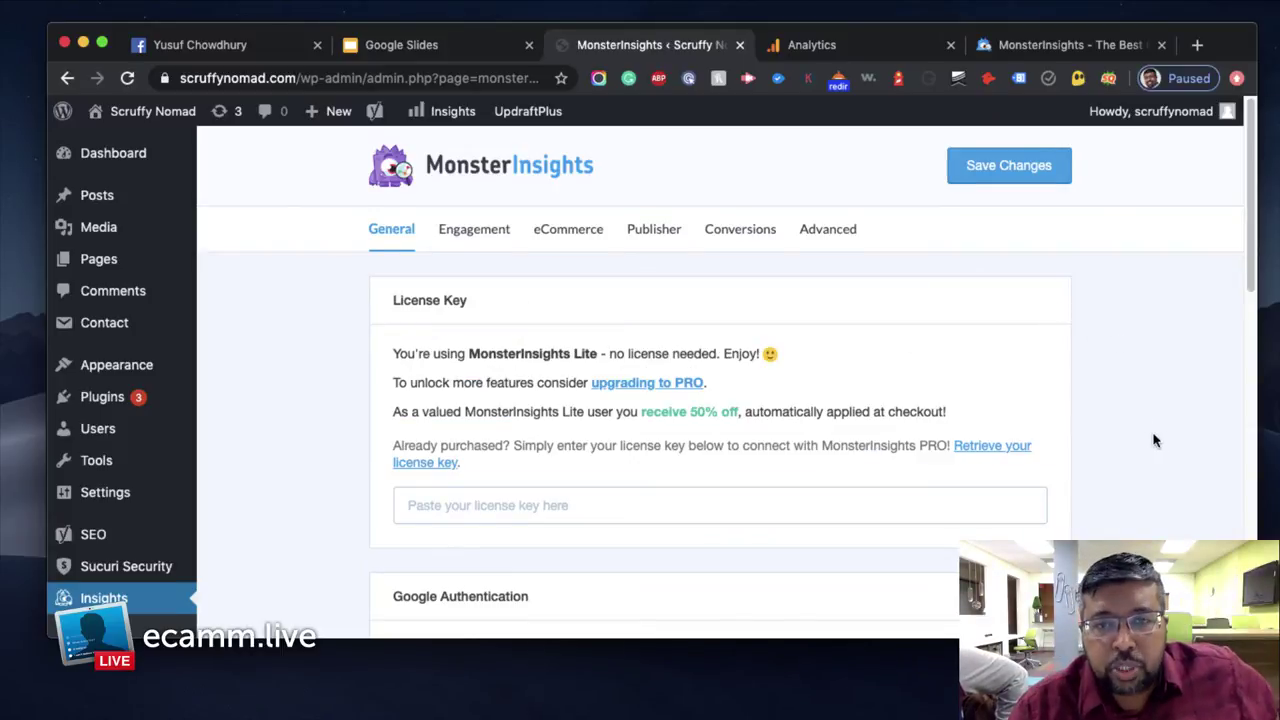
{"action": "scroll", "coordinate": [1153, 441], "scroll_direction": "down", "scroll_amount": 3}
{"action": "scroll", "coordinate": [1111, 443], "scroll_direction": "down", "scroll_amount": 5}
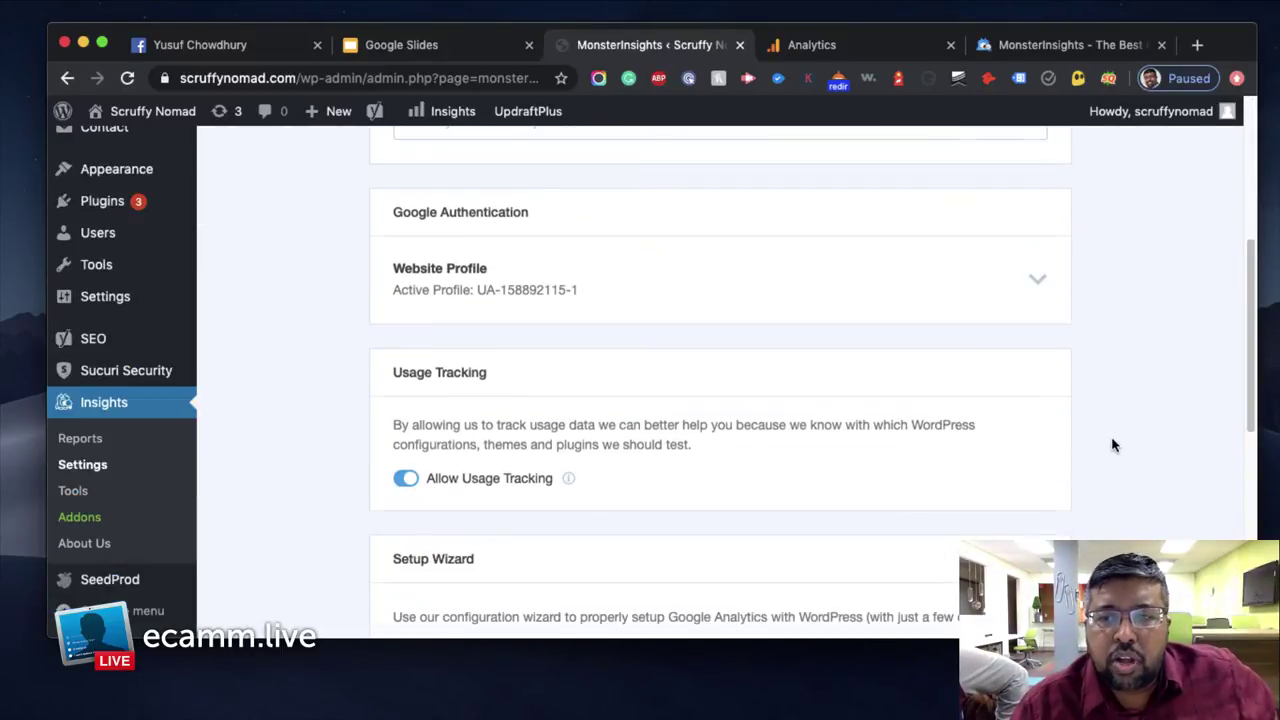
{"action": "scroll", "coordinate": [1113, 444], "scroll_direction": "down", "scroll_amount": 4}
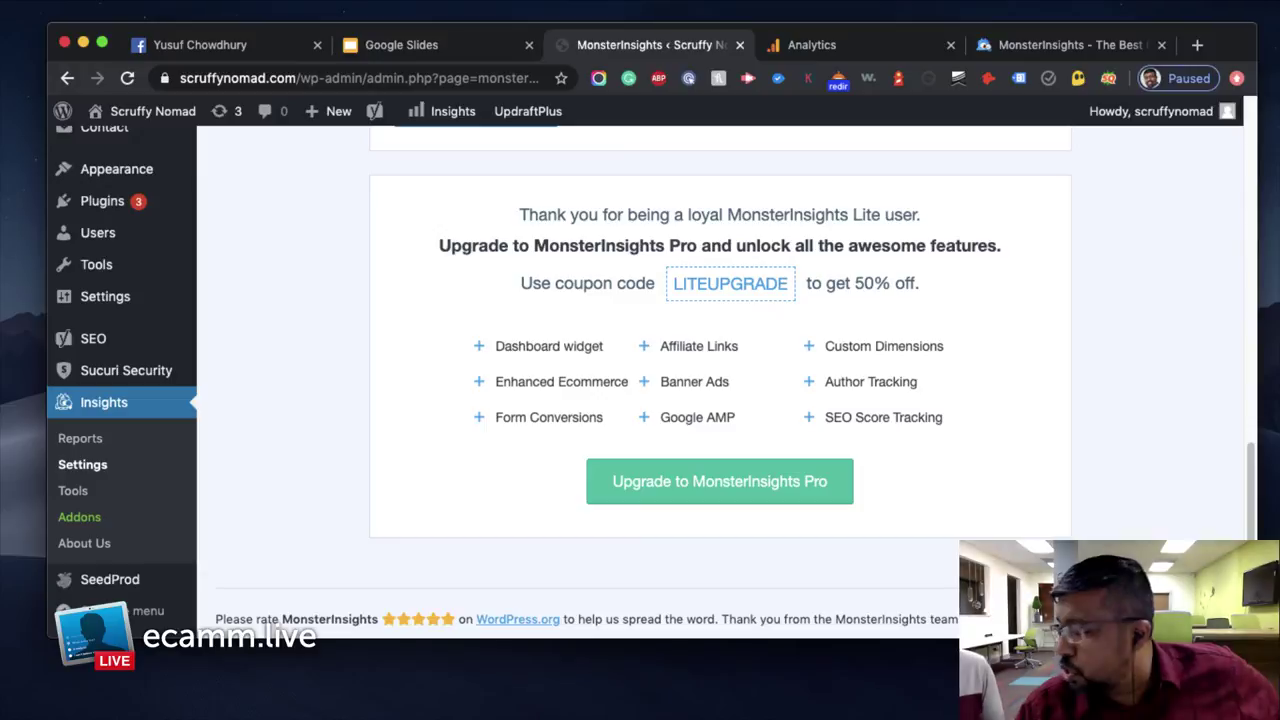
{"action": "left_click", "coordinate": [1197, 44]}
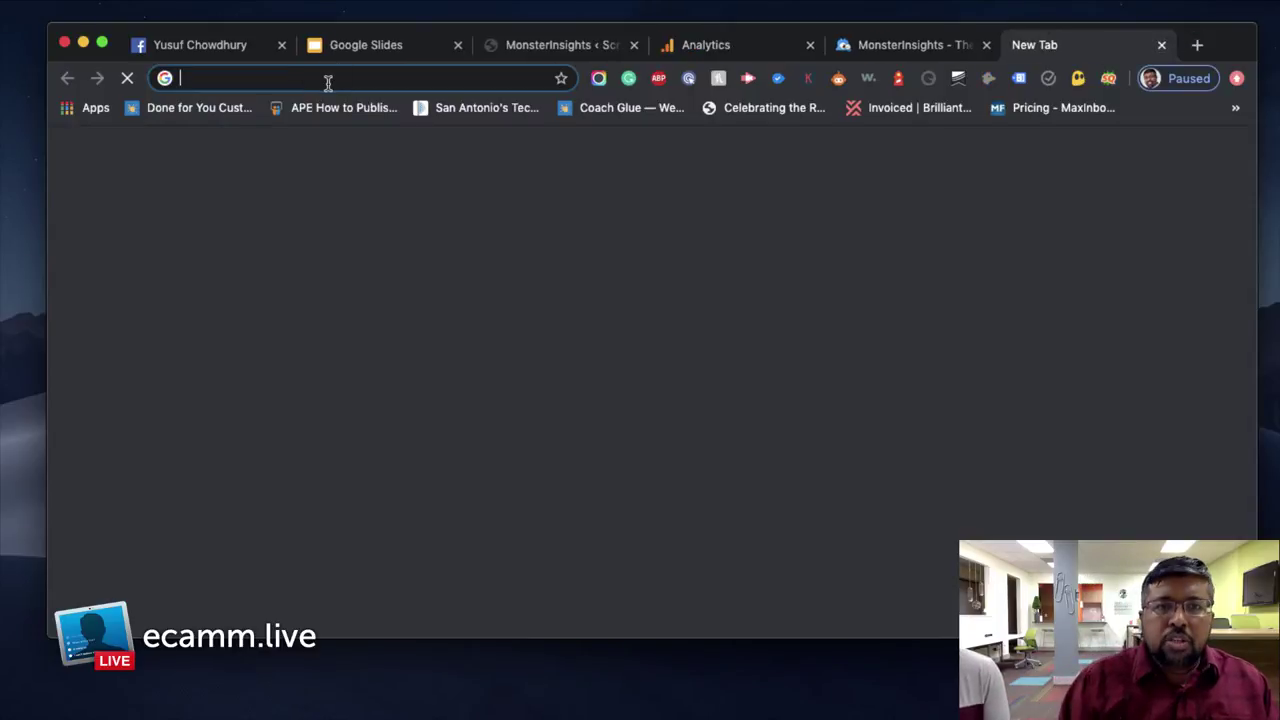
{"action": "type", "text": "google"}
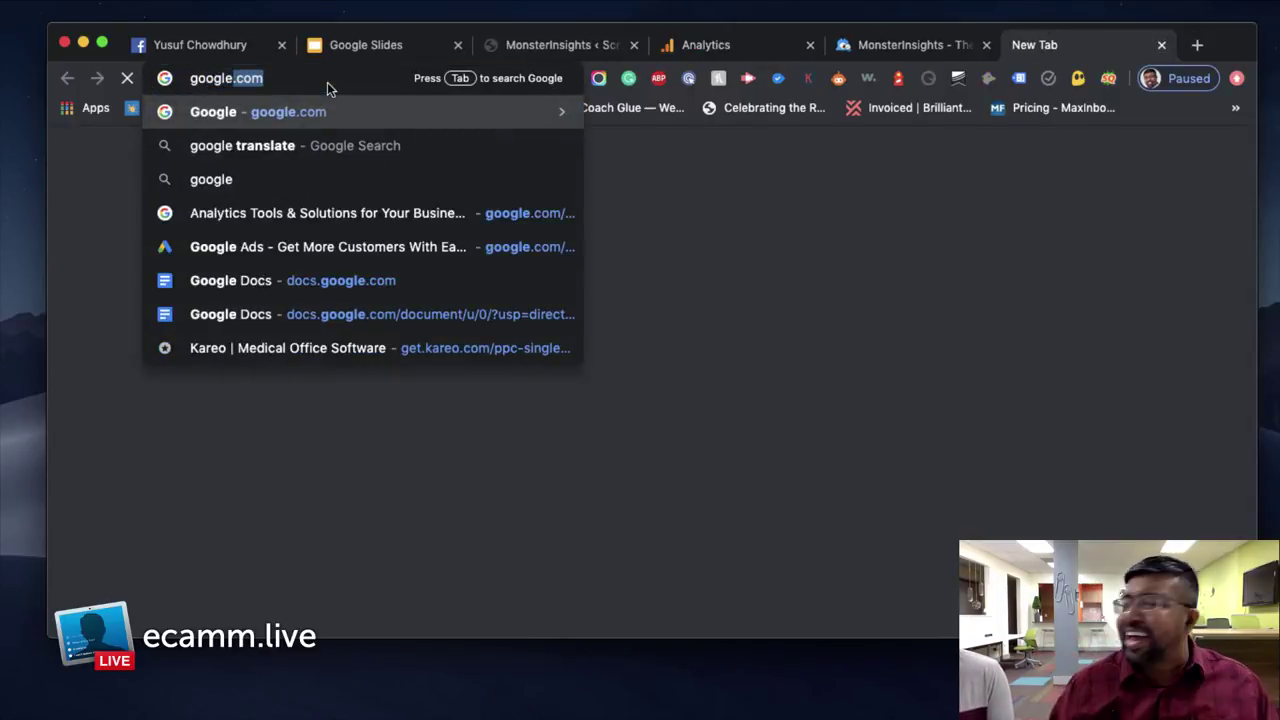
{"action": "type", "text": ".com/webmasters"}
Load google.com/webmasters, trimming the 404-causing address ending, and sign in to Search Console
{"action": "key", "text": "Return"}
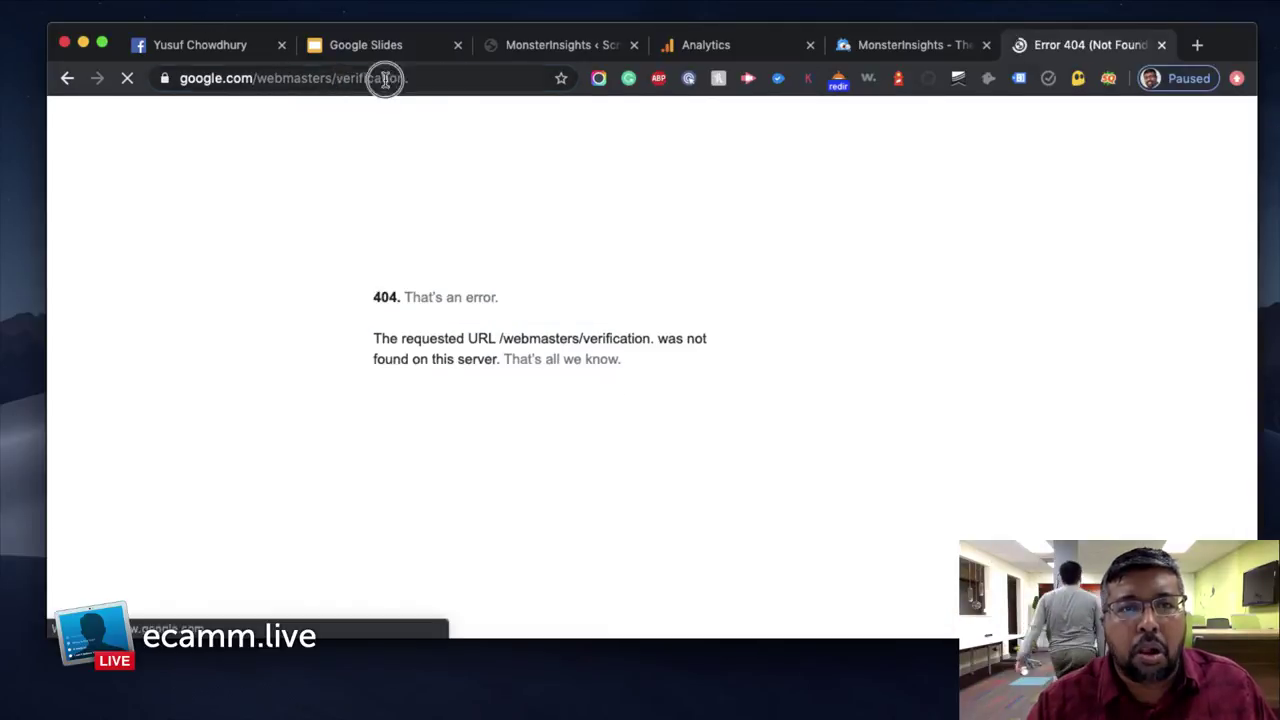
{"action": "left_click_drag", "start_coordinate": [428, 78], "coordinate": [490, 78]}
{"action": "key", "text": "BackSpace"}
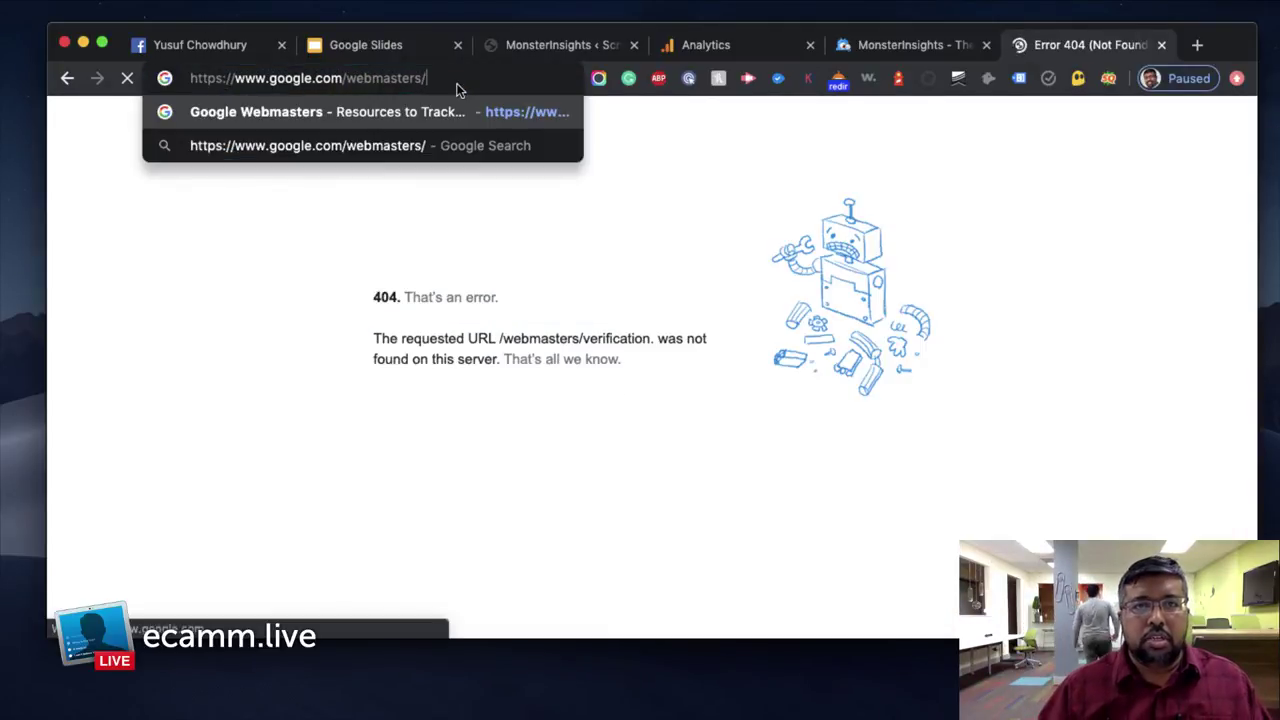
{"action": "key", "text": "Return"}
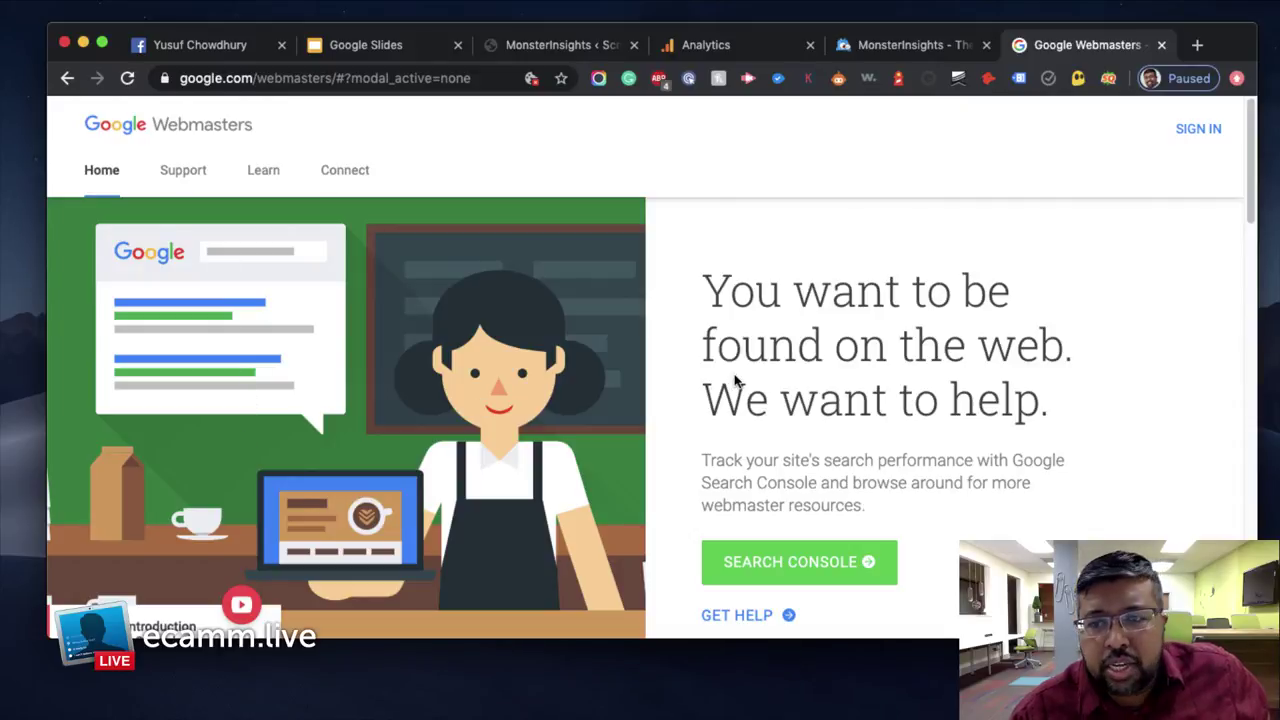
{"action": "left_click", "coordinate": [1188, 135]}
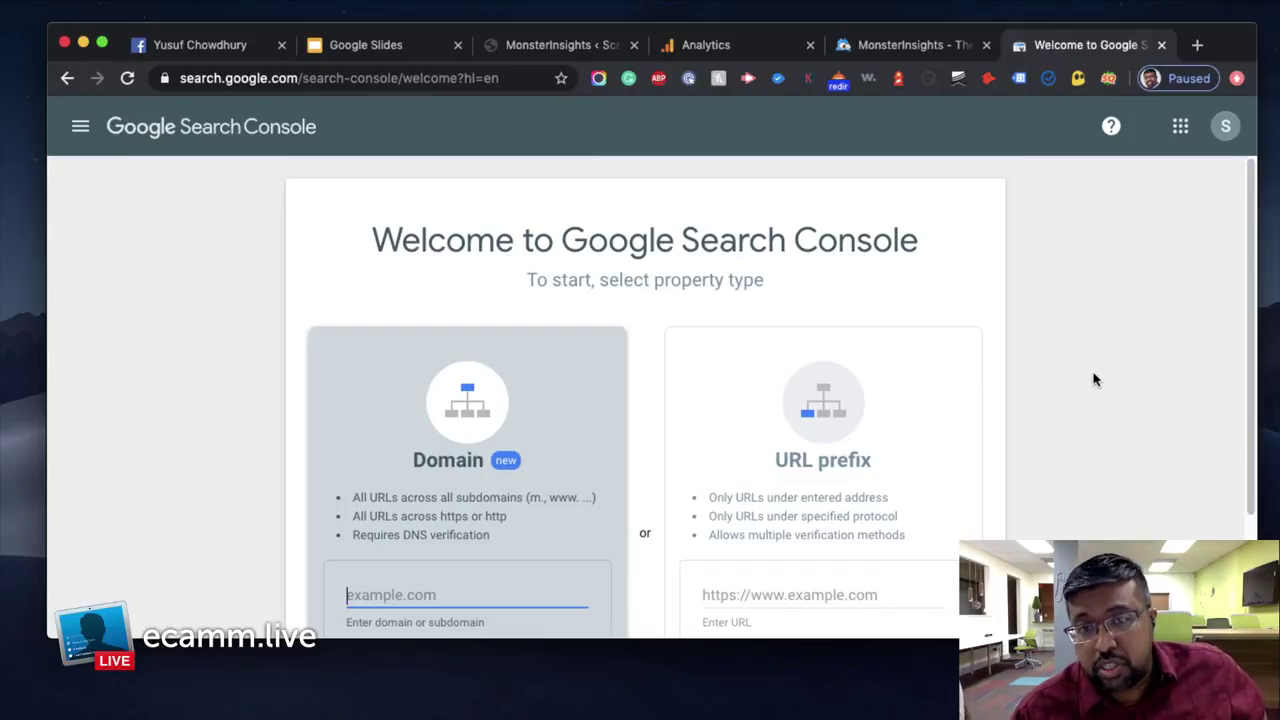
Copy the site's web address from the WordPress MonsterInsights tab
{"action": "scroll", "coordinate": [1094, 379], "scroll_direction": "down", "scroll_amount": 2}
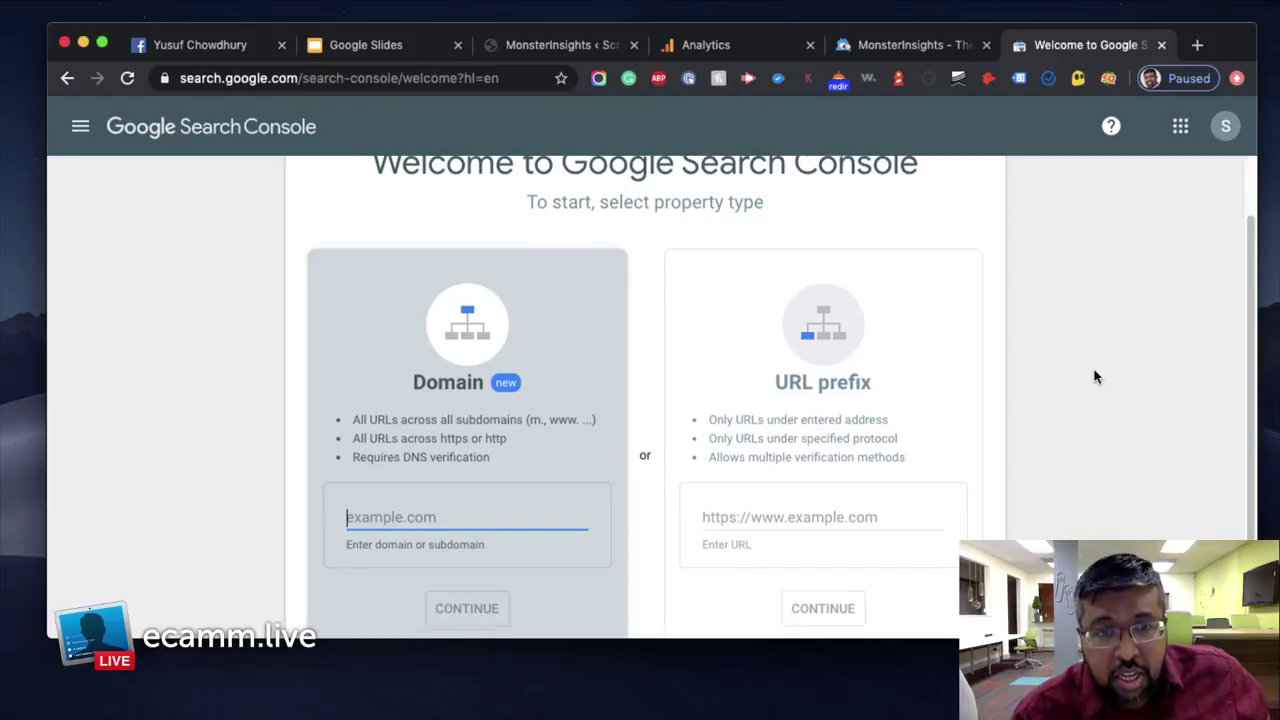
{"action": "scroll", "coordinate": [610, 106], "scroll_direction": "up", "scroll_amount": 2}
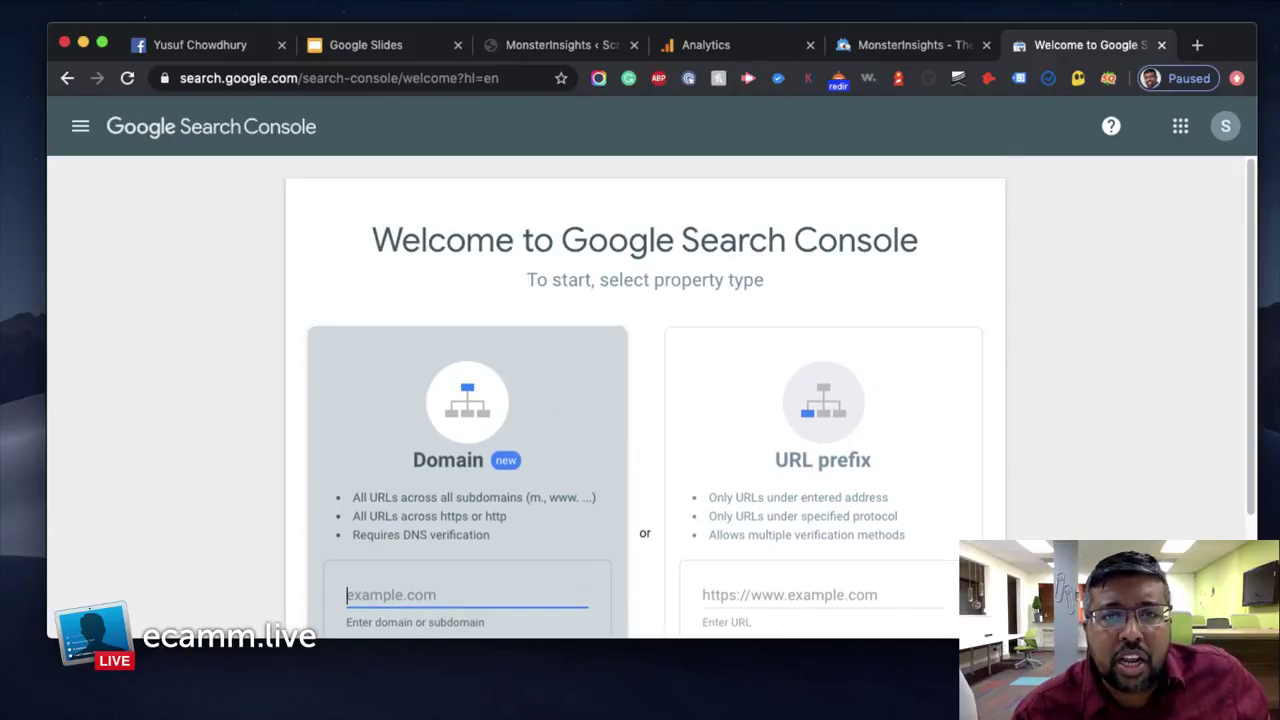
{"action": "left_click", "coordinate": [532, 47]}
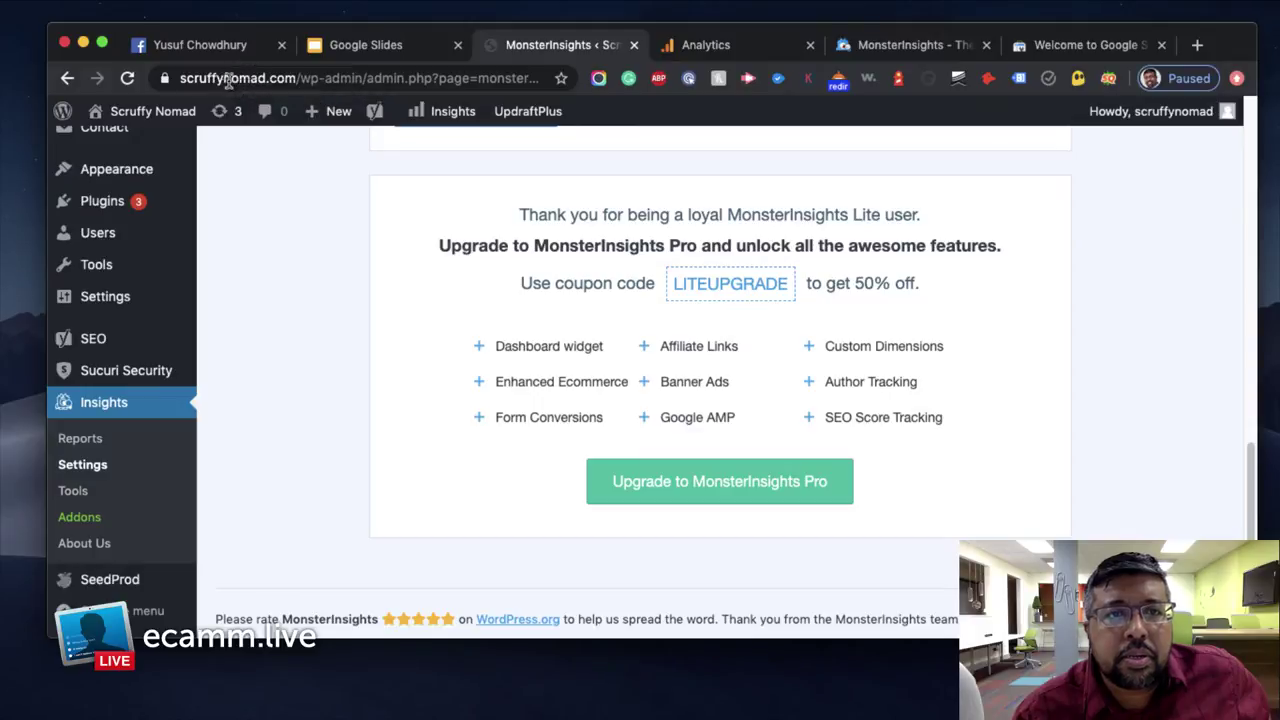
{"action": "left_click_drag", "start_coordinate": [341, 78], "coordinate": [168, 78]}
{"action": "right_click", "coordinate": [264, 80]}
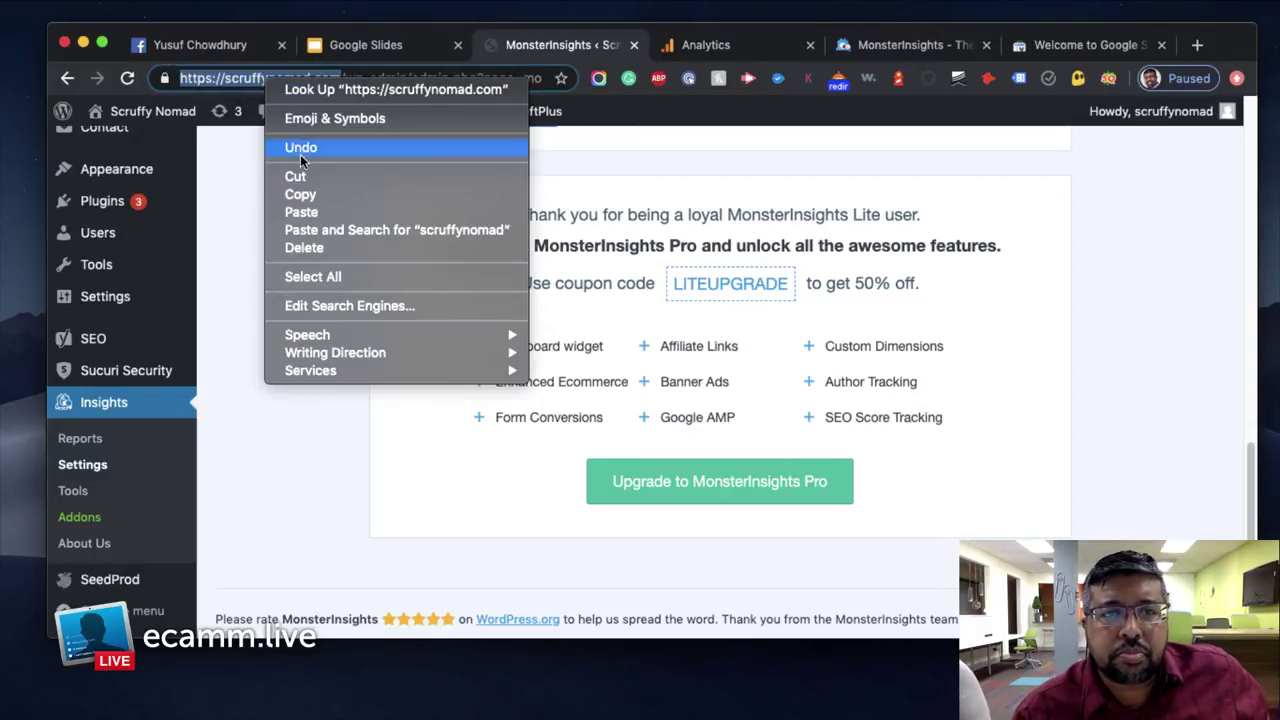
{"action": "left_click", "coordinate": [290, 192]}
Paste the address into the Domain field and trim it to scruffynomad.com
{"action": "left_click", "coordinate": [1053, 49]}
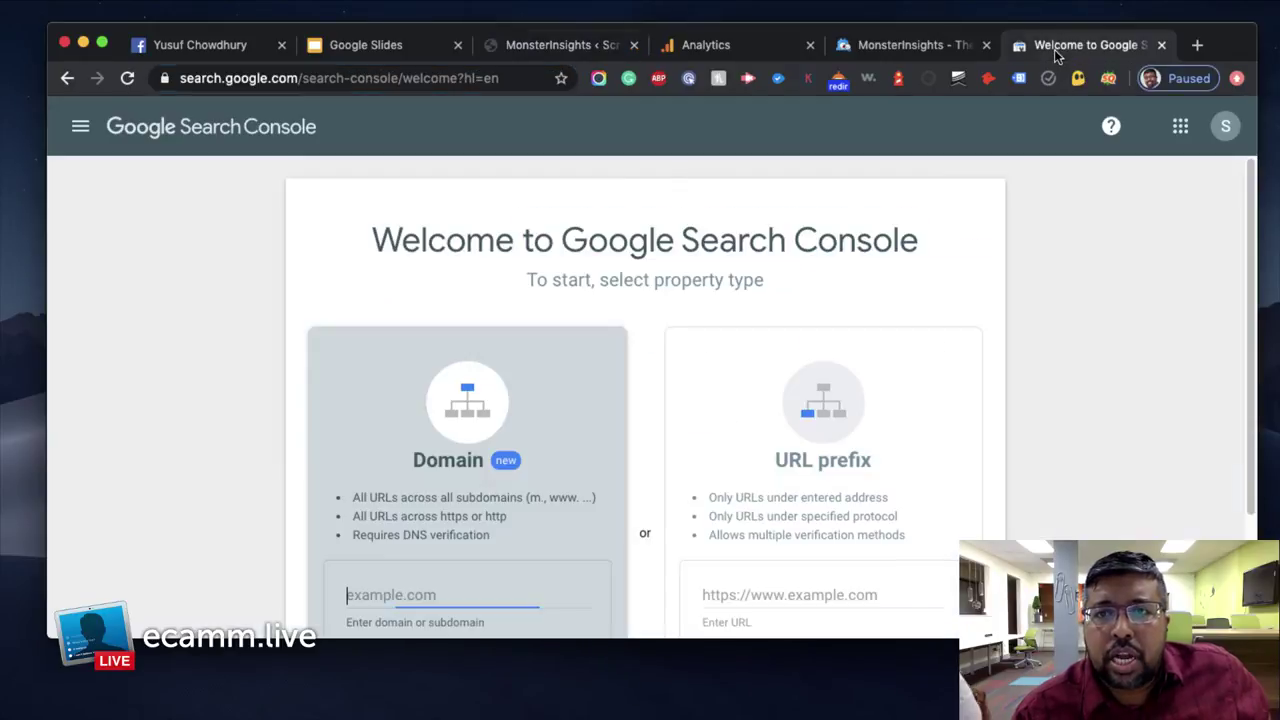
{"action": "scroll", "coordinate": [463, 535], "scroll_direction": "down", "scroll_amount": 1}
{"action": "right_click", "coordinate": [434, 524]}
{"action": "left_click", "coordinate": [470, 518]}
{"action": "left_click_drag", "start_coordinate": [395, 527], "coordinate": [303, 526]}
{"action": "key", "text": "BackSpace"}
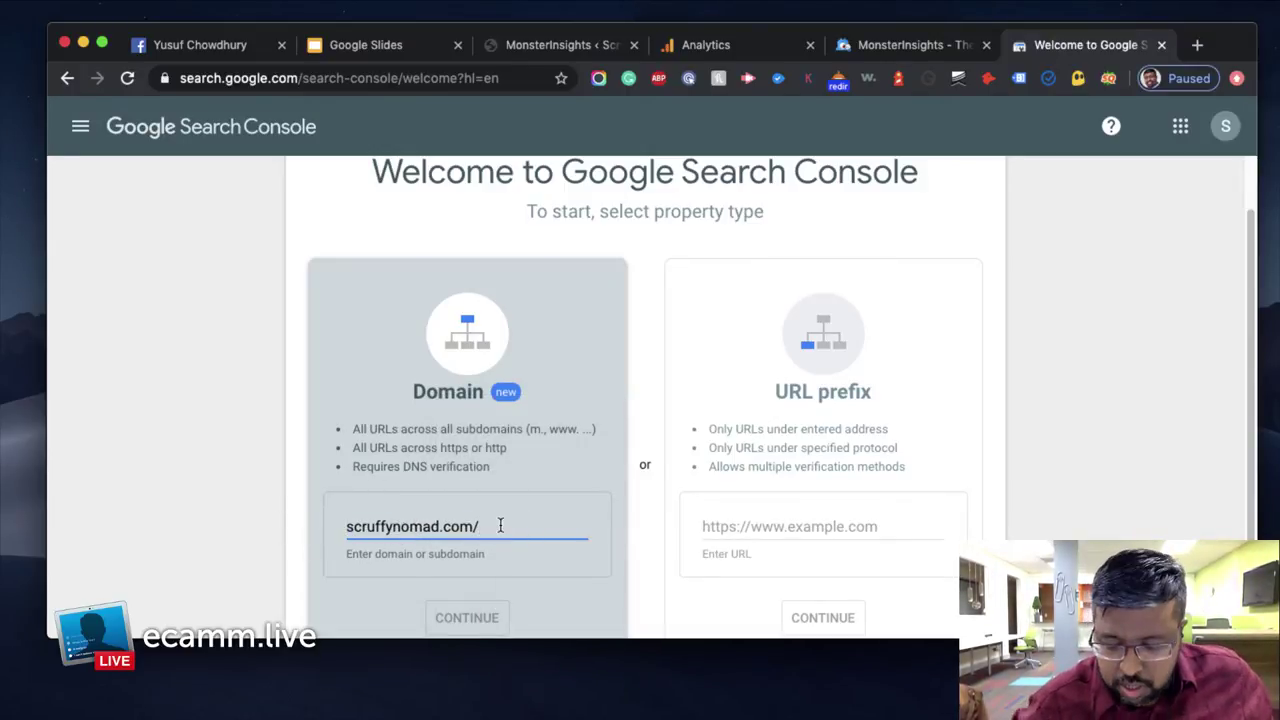
{"action": "key", "text": "BackSpace"}
{"action": "scroll", "coordinate": [386, 249], "scroll_direction": "down", "scroll_amount": 2}
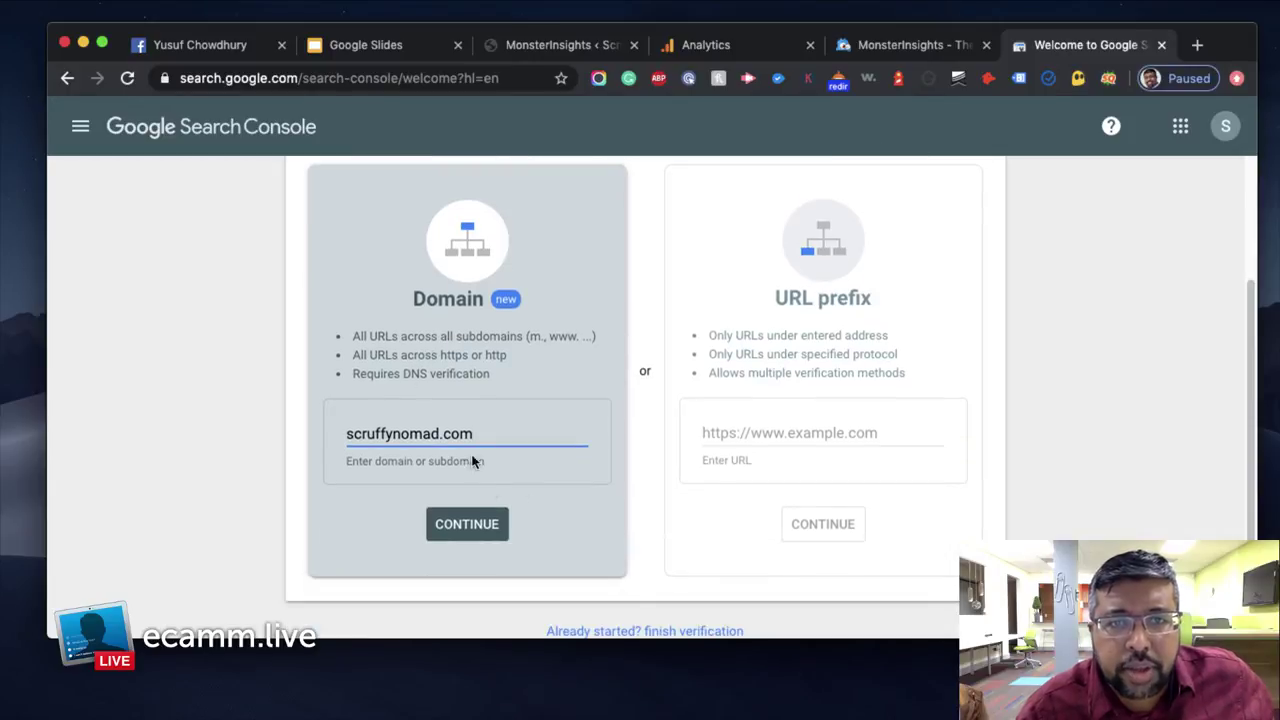
{"action": "left_click", "coordinate": [466, 524]}
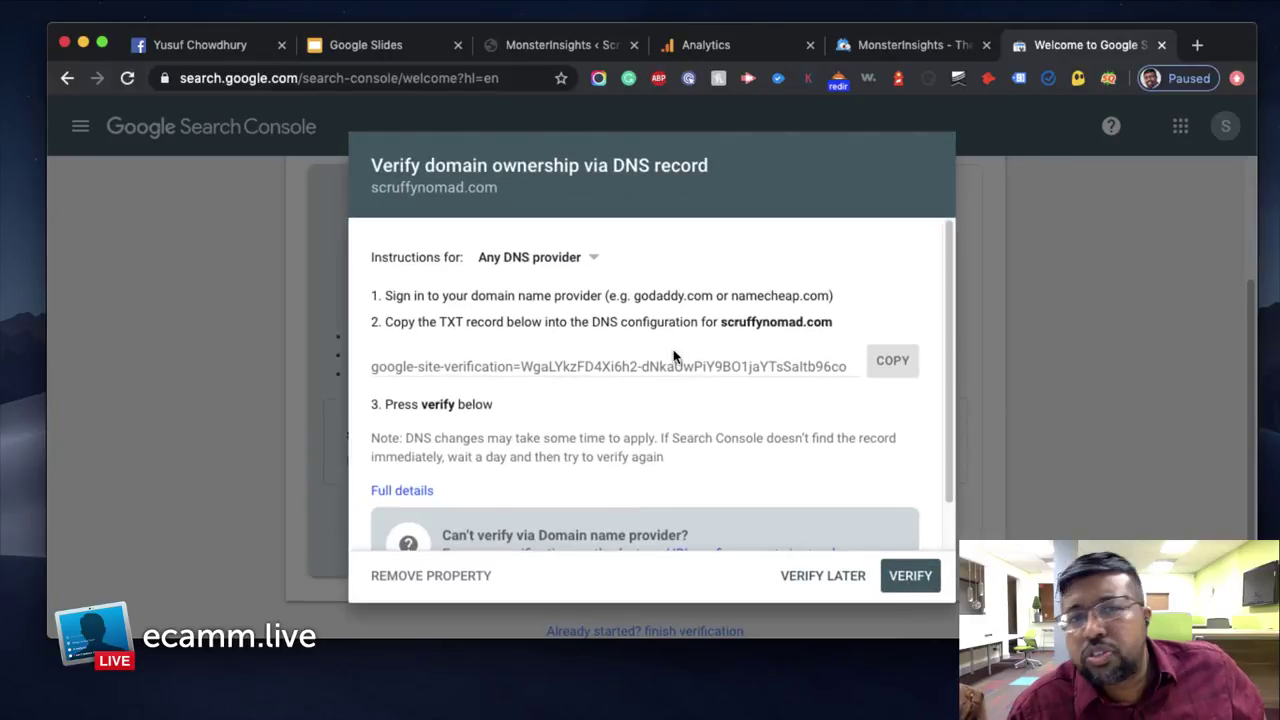
{"action": "scroll", "coordinate": [812, 365], "scroll_direction": "down", "scroll_amount": 2}
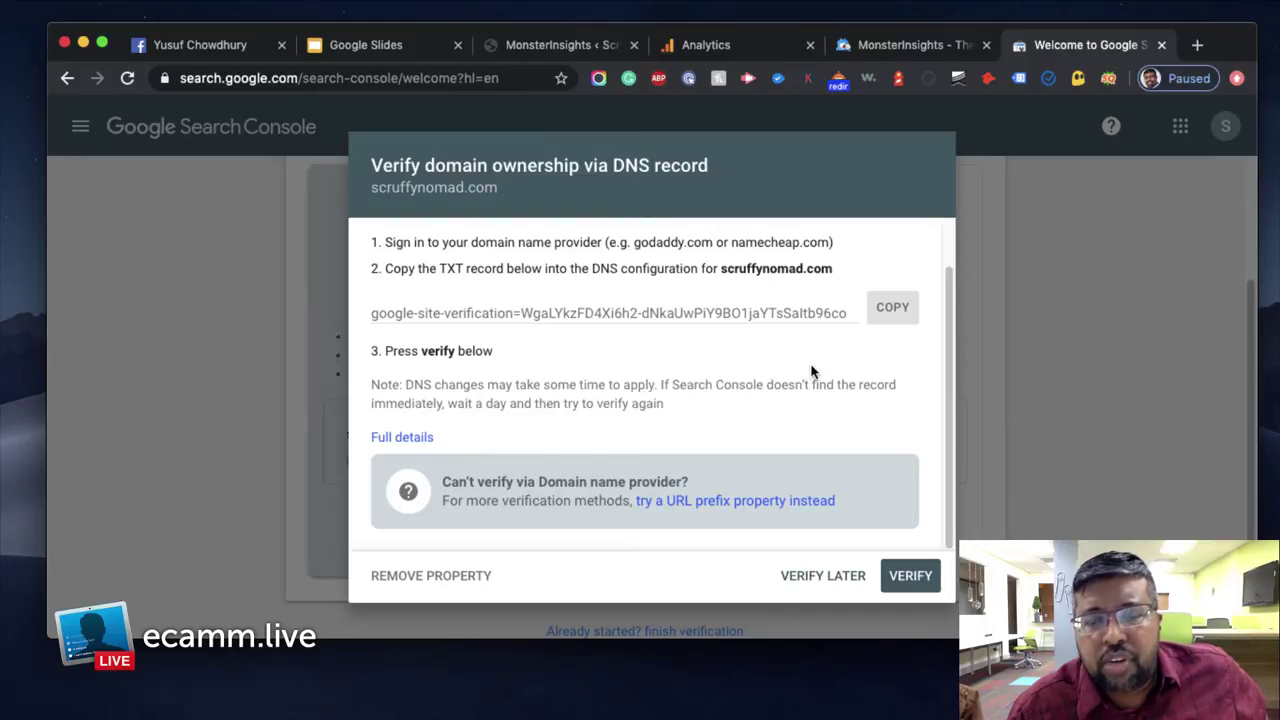
{"action": "scroll", "coordinate": [812, 371], "scroll_direction": "up", "scroll_amount": 2}
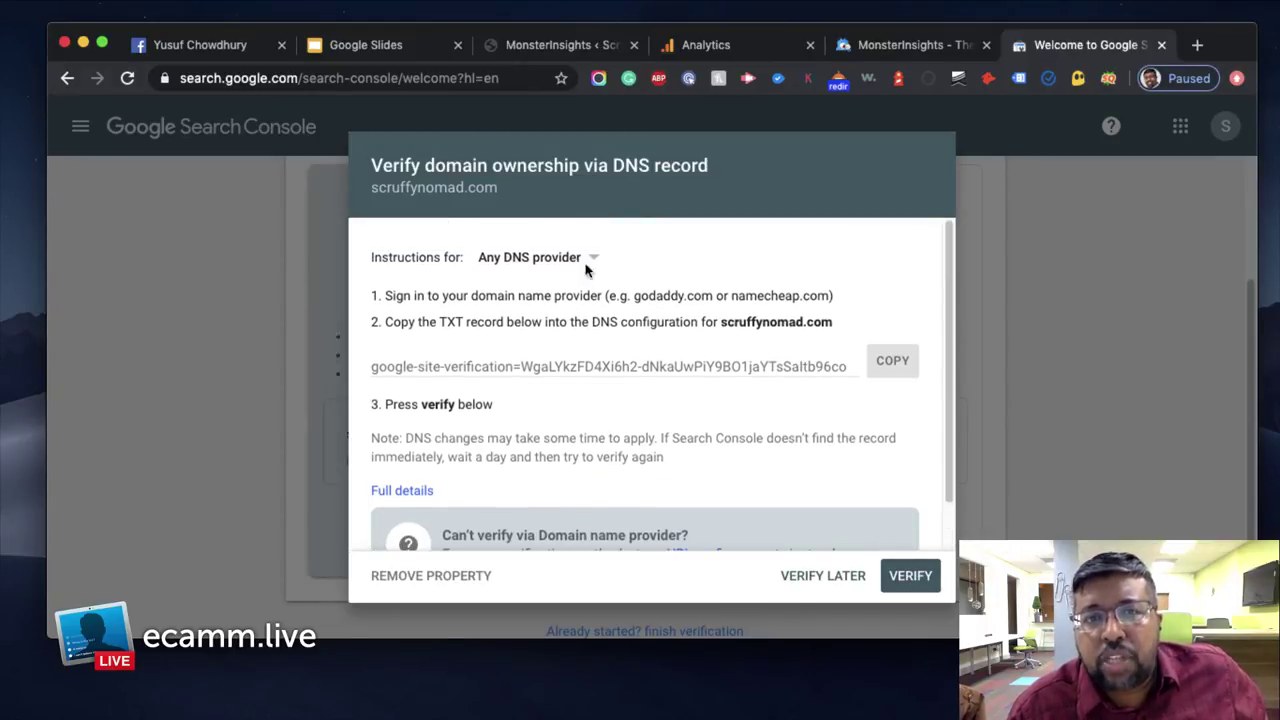
{"action": "left_click", "coordinate": [591, 264]}
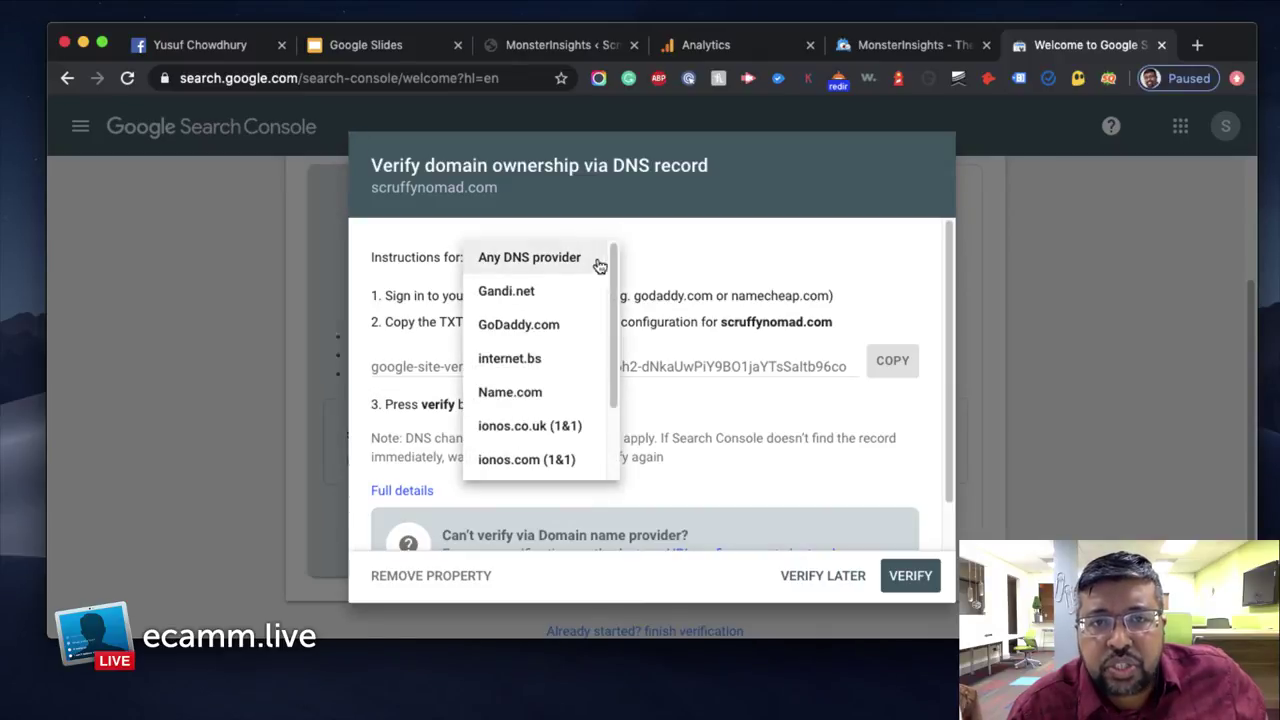
{"action": "left_click", "coordinate": [669, 271]}
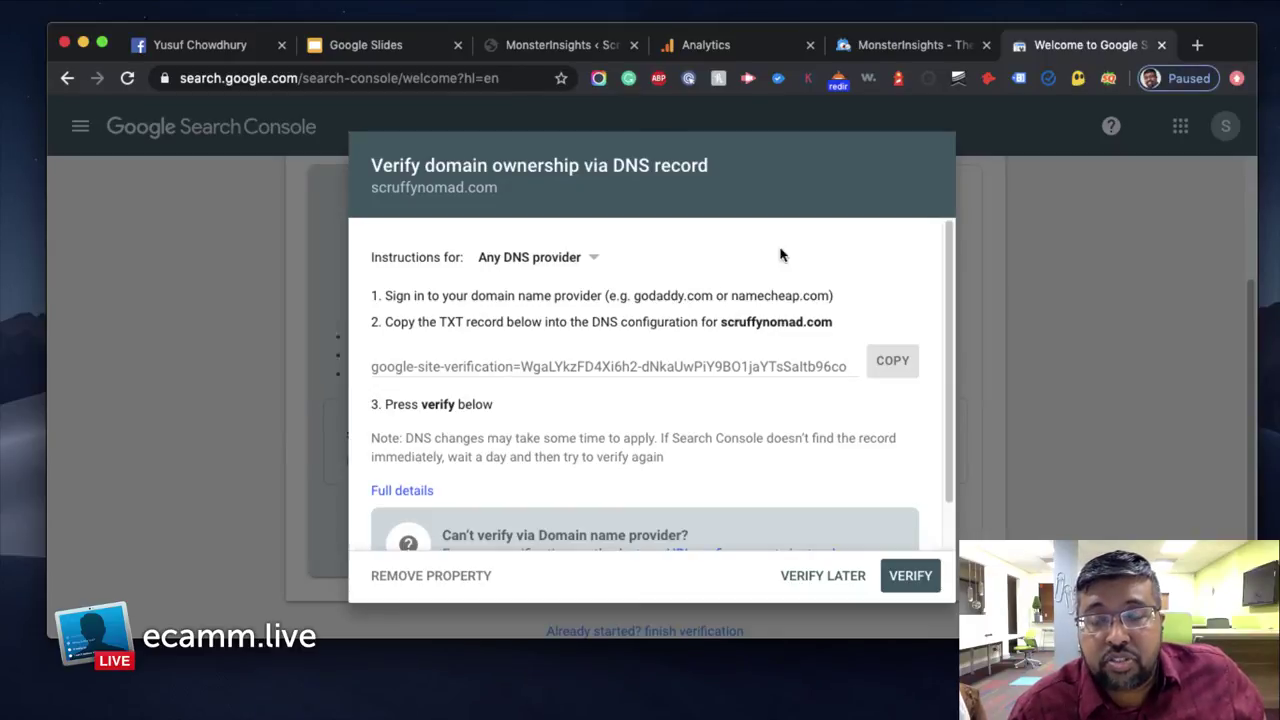
{"action": "left_click_drag", "start_coordinate": [950, 312], "coordinate": [940, 357]}
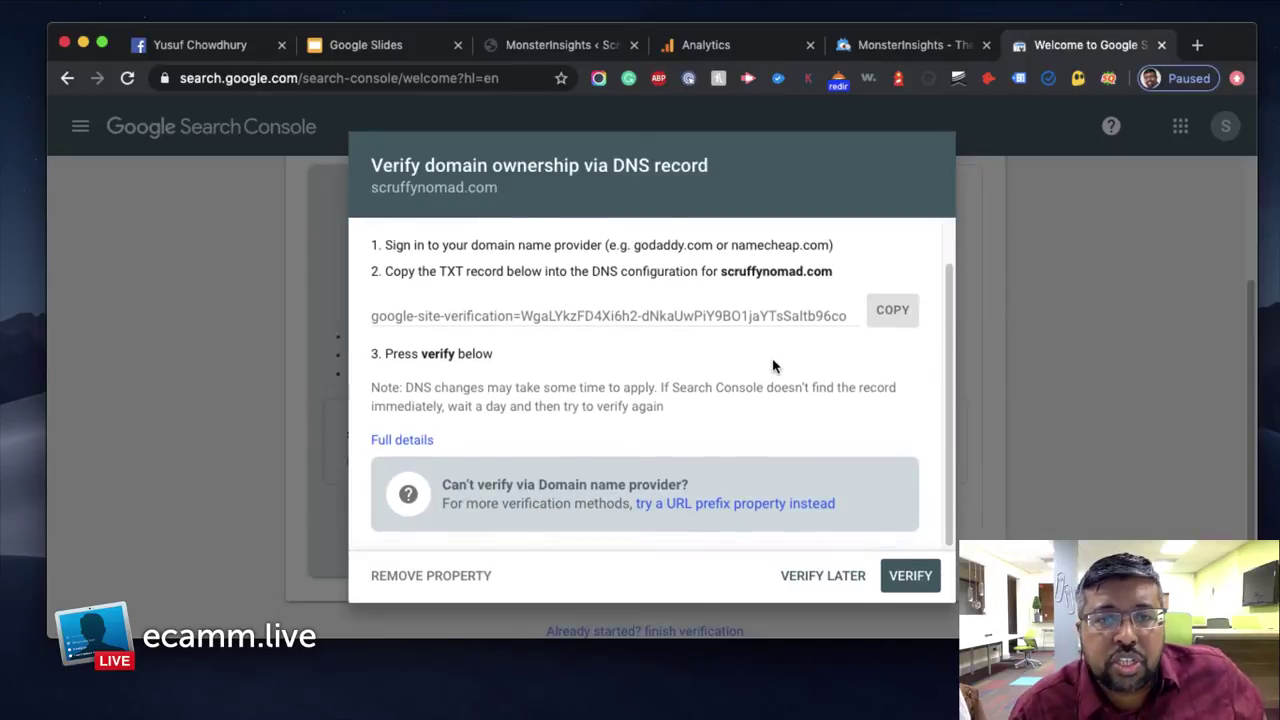
{"action": "scroll", "coordinate": [768, 368], "scroll_direction": "down", "scroll_amount": 1}
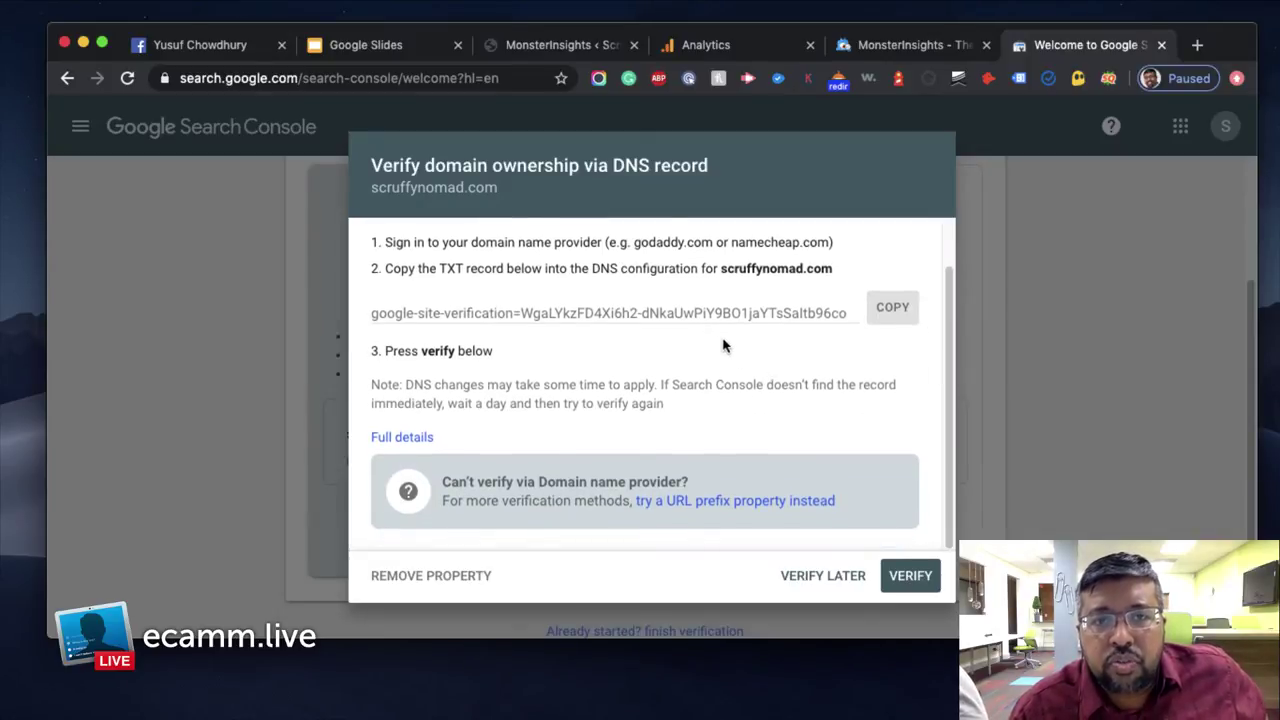
{"action": "scroll", "coordinate": [724, 352], "scroll_direction": "up", "scroll_amount": 2}
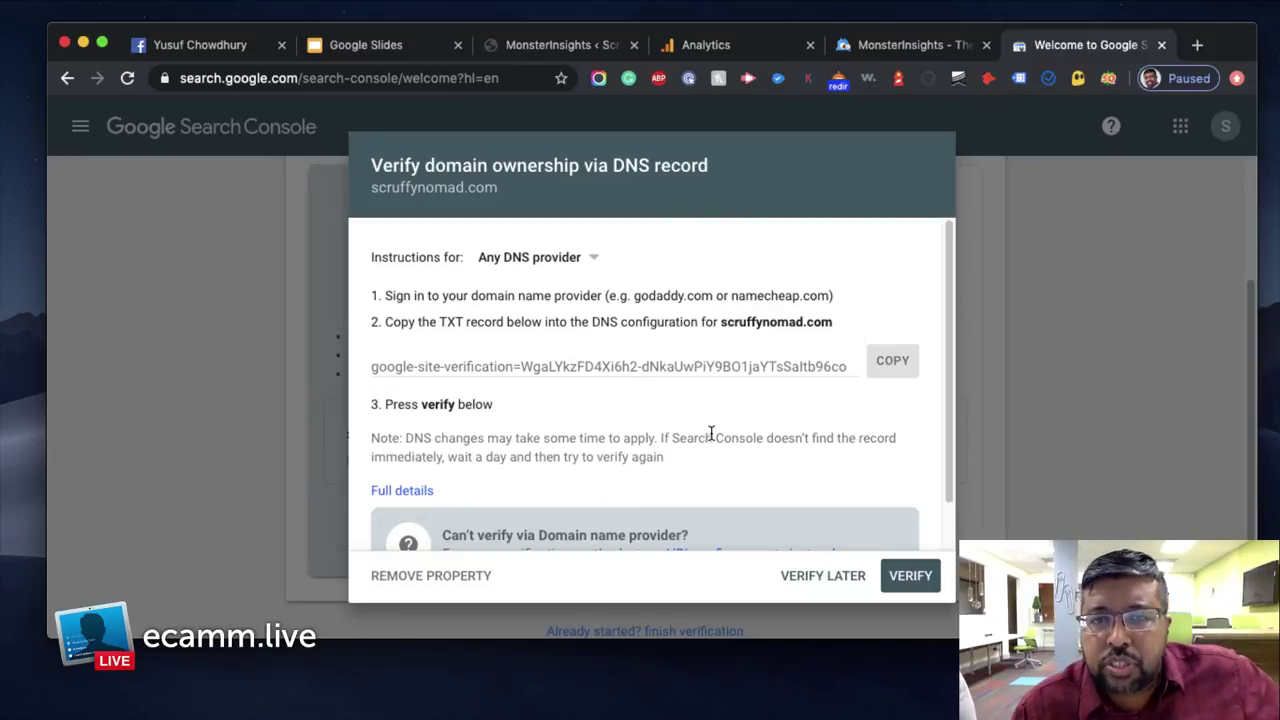
{"action": "scroll", "coordinate": [735, 426], "scroll_direction": "down", "scroll_amount": 1}
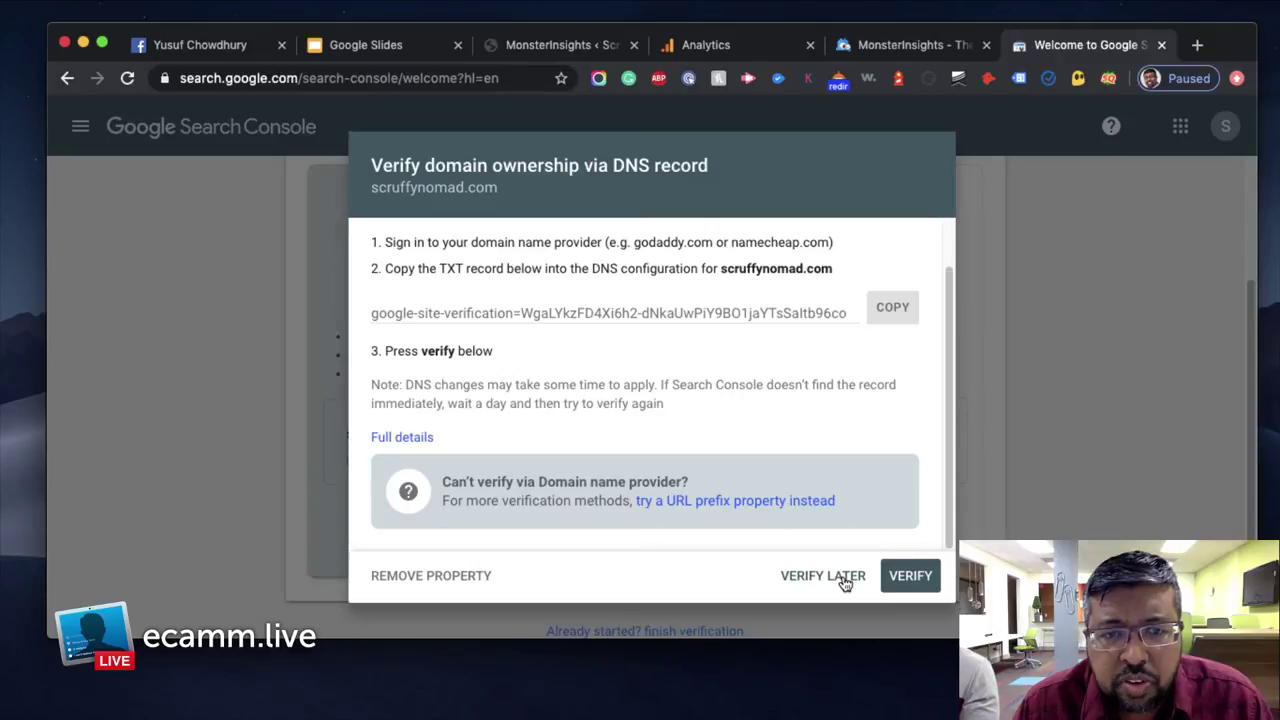
{"action": "scroll", "coordinate": [890, 440], "scroll_direction": "up", "scroll_amount": 2}
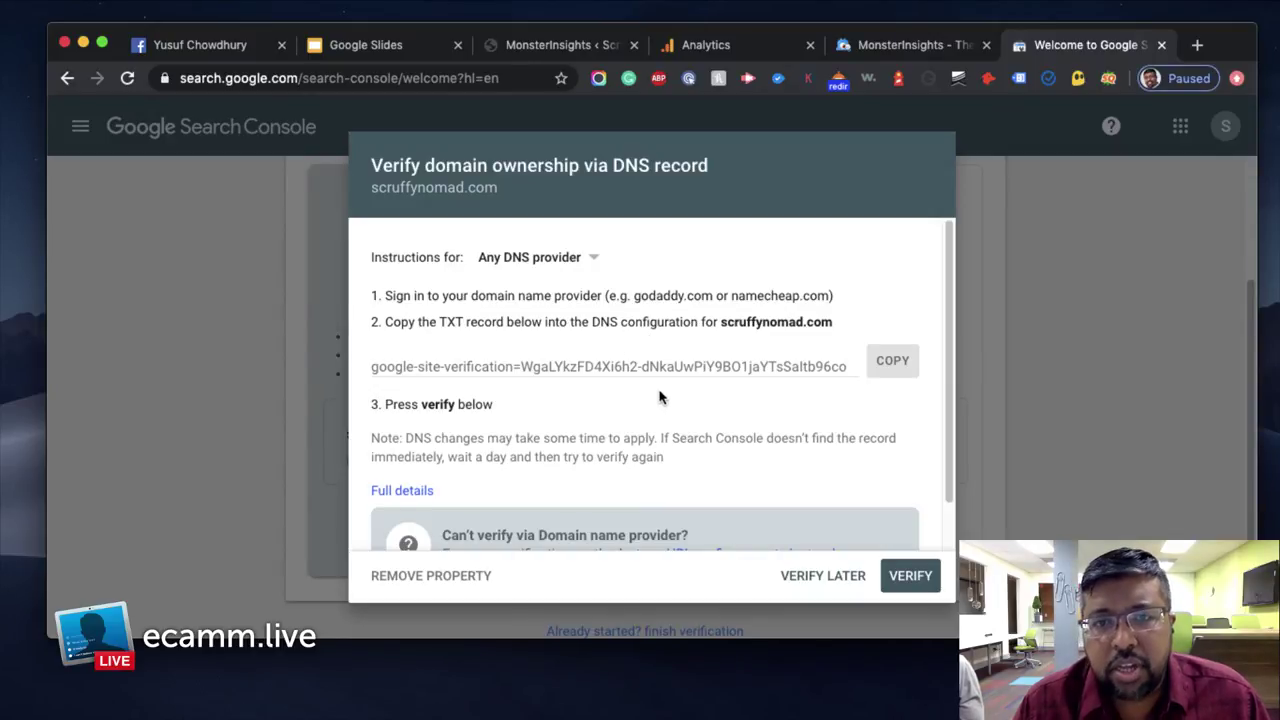
{"action": "scroll", "coordinate": [659, 397], "scroll_direction": "down", "scroll_amount": 1}
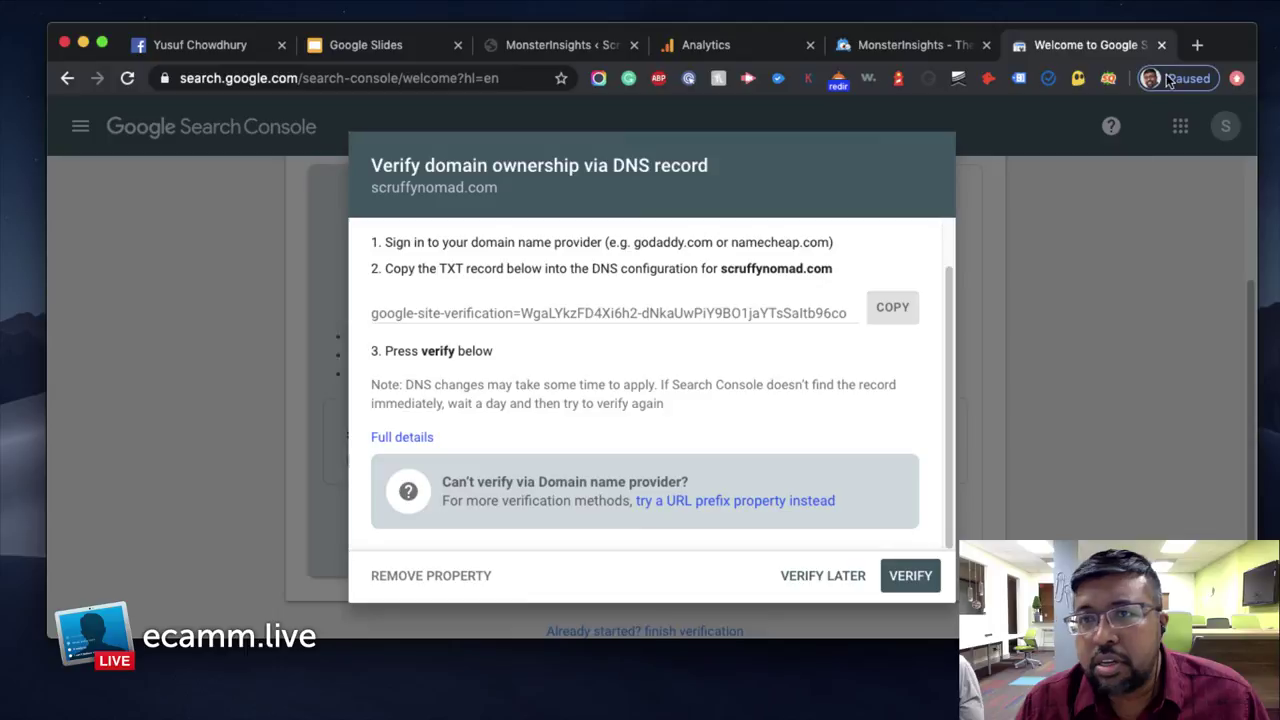
Load godaddy.com in a new tab and go to its registered-users Sign In page
{"action": "left_click", "coordinate": [1196, 46]}
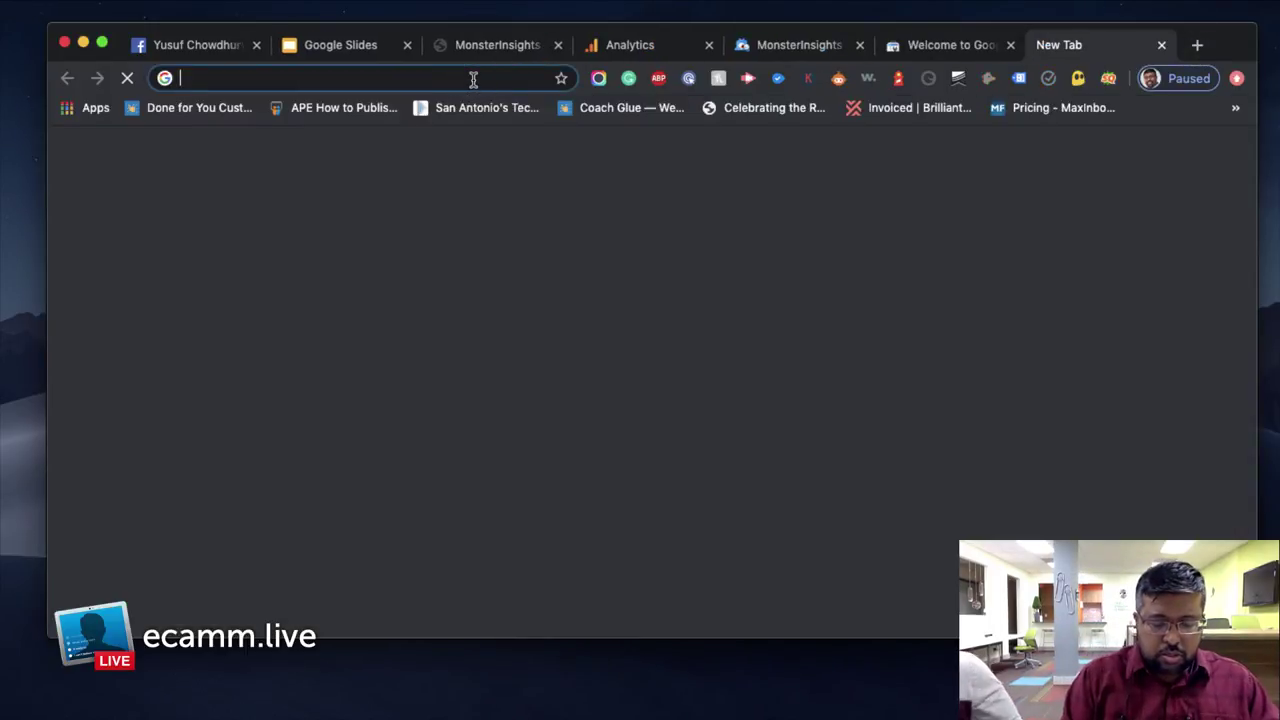
{"action": "type", "text": "godaddy.com"}
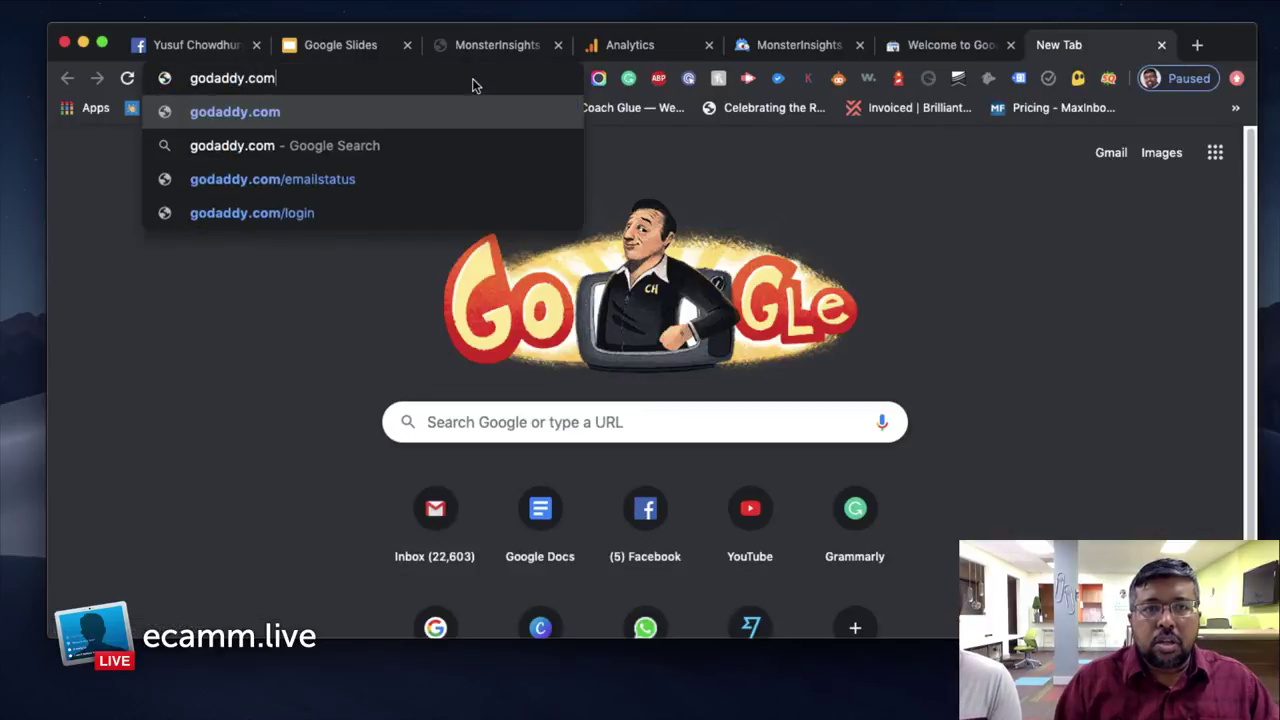
{"action": "key", "text": "Return"}
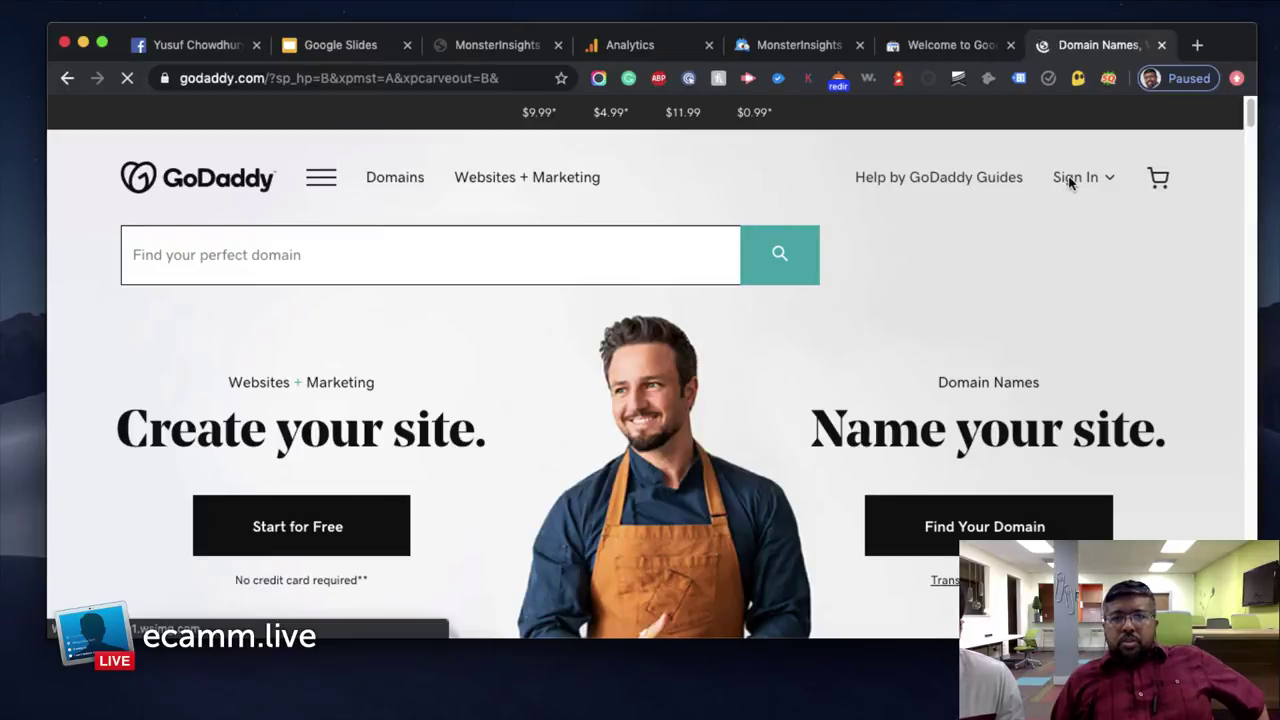
{"action": "left_click", "coordinate": [1076, 179]}
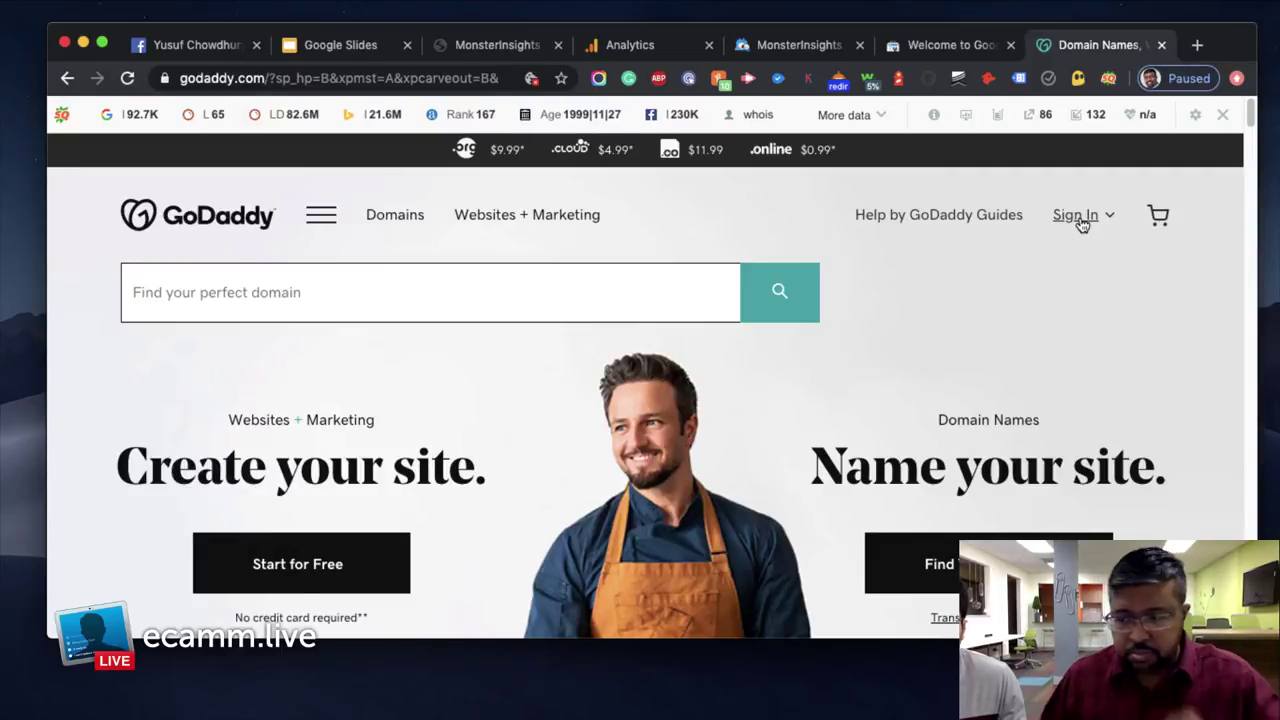
{"action": "left_click", "coordinate": [1079, 216]}
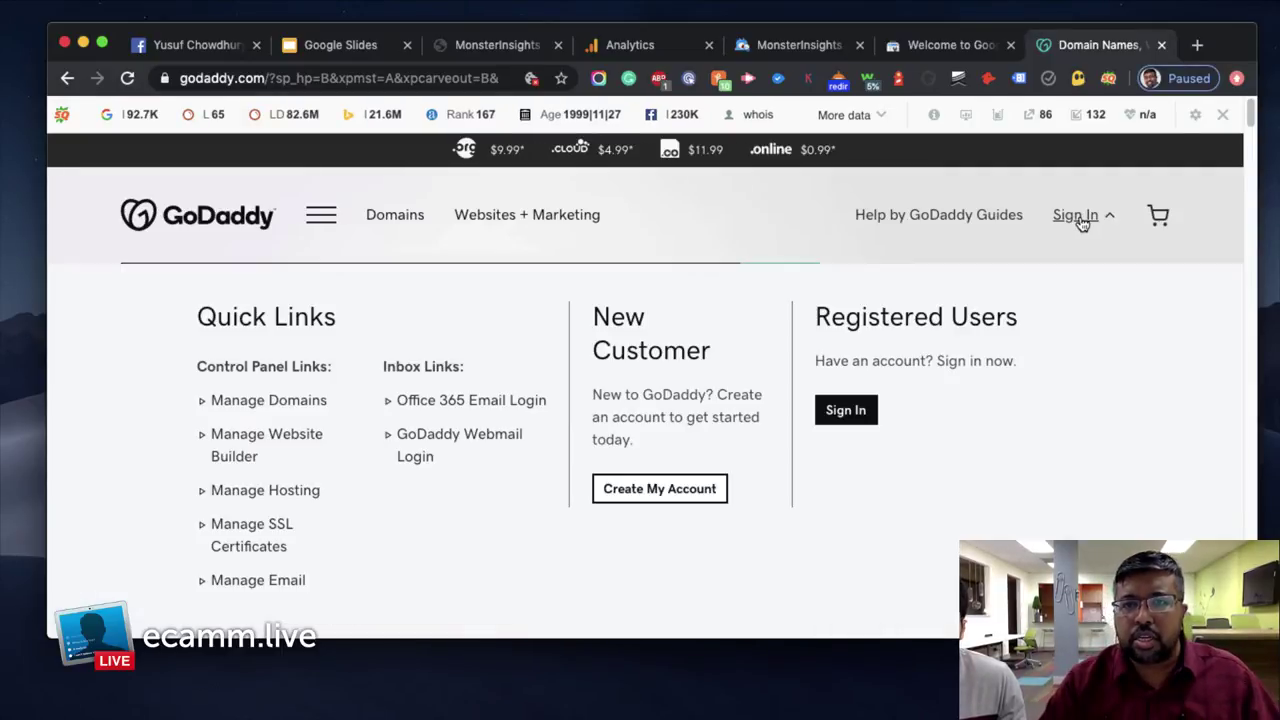
{"action": "left_click", "coordinate": [846, 410]}
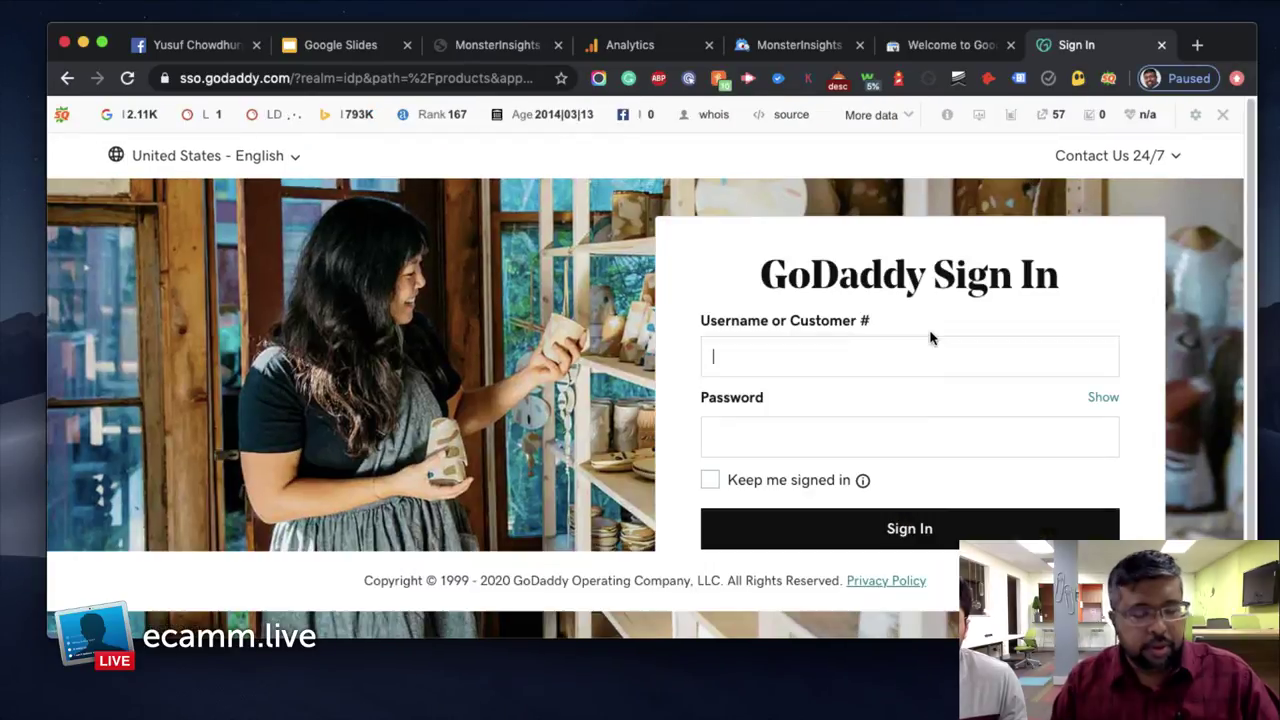
Enter the GoDaddy account username and password and submit the sign-in
{"action": "left_click", "coordinate": [917, 380]}
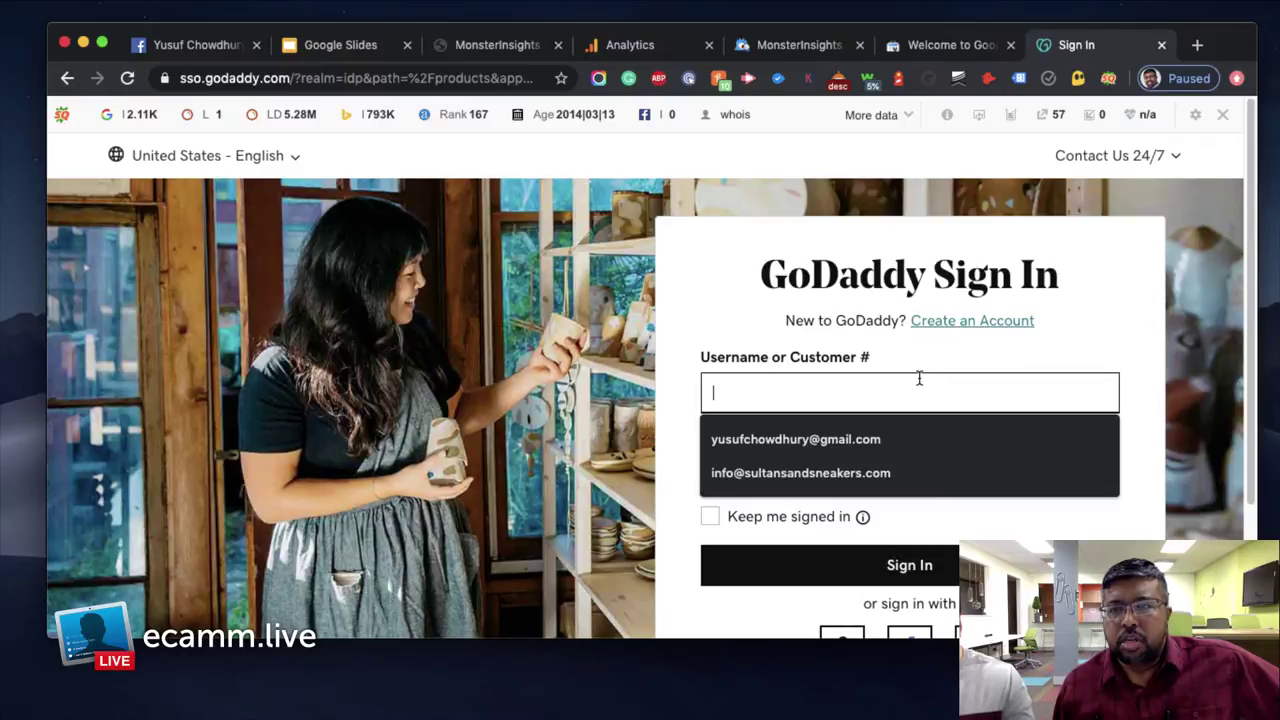
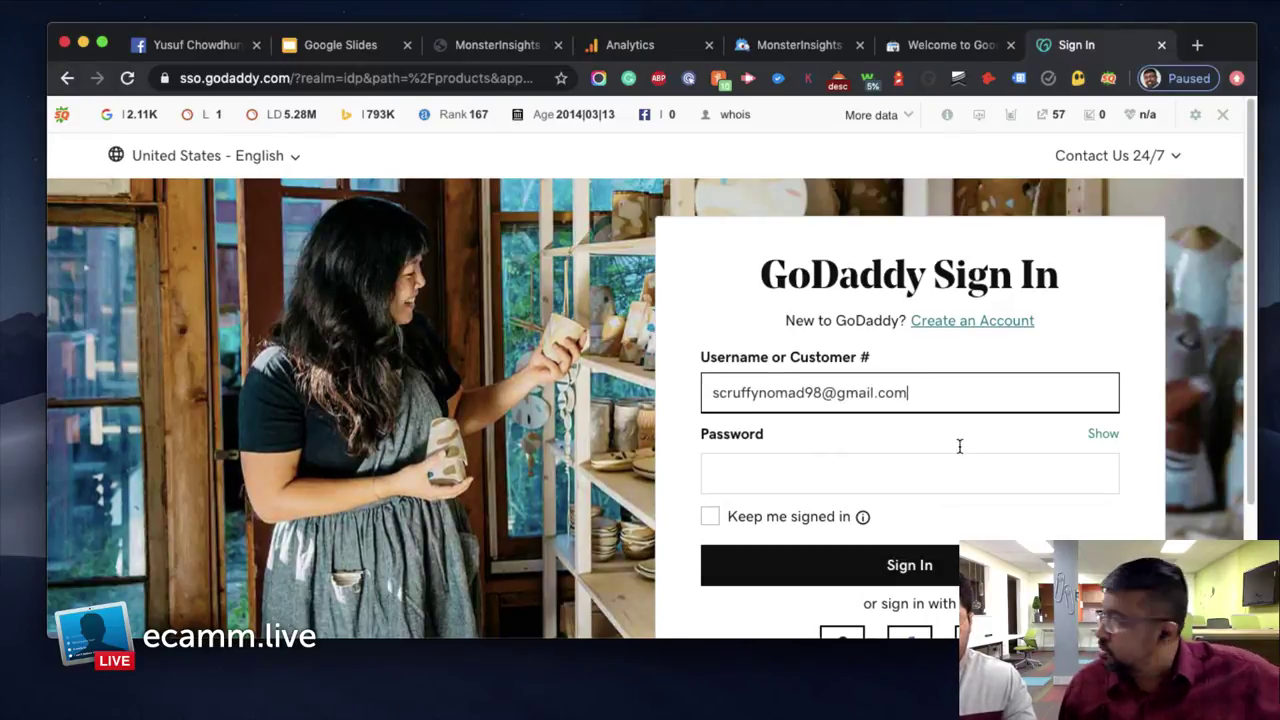
{"action": "left_click", "coordinate": [956, 460]}
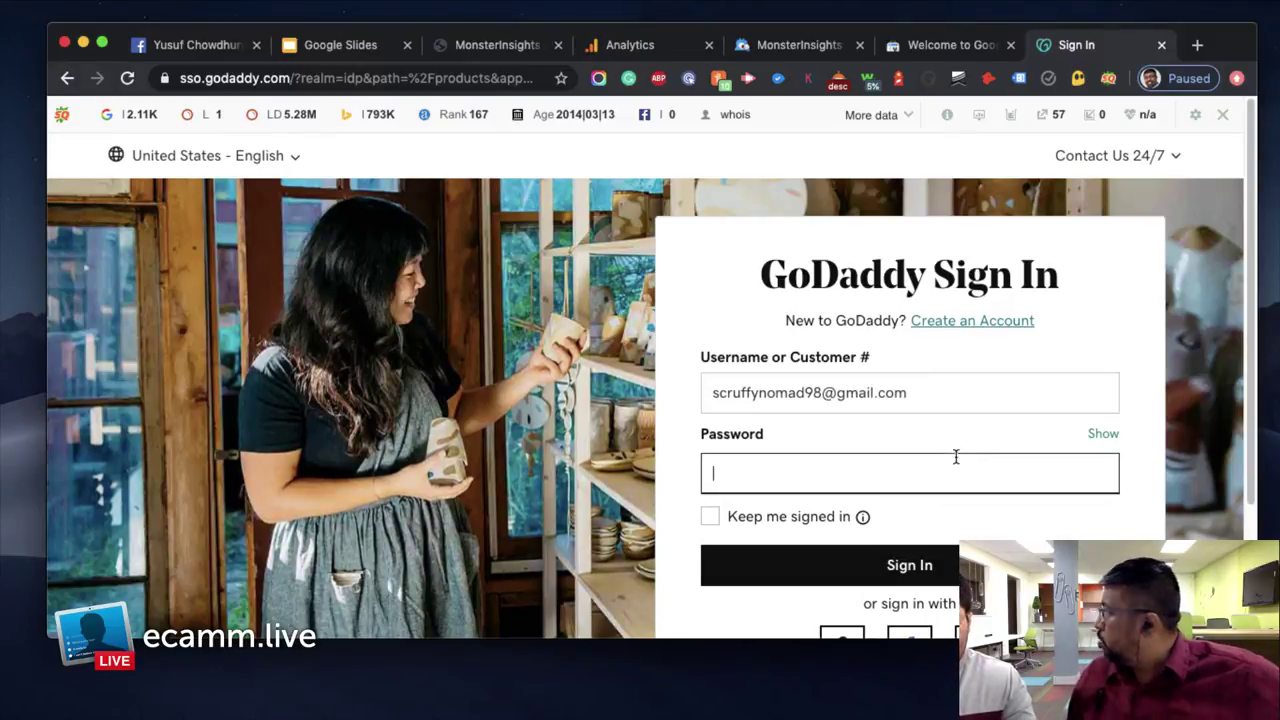
{"action": "left_click", "coordinate": [1045, 399]}
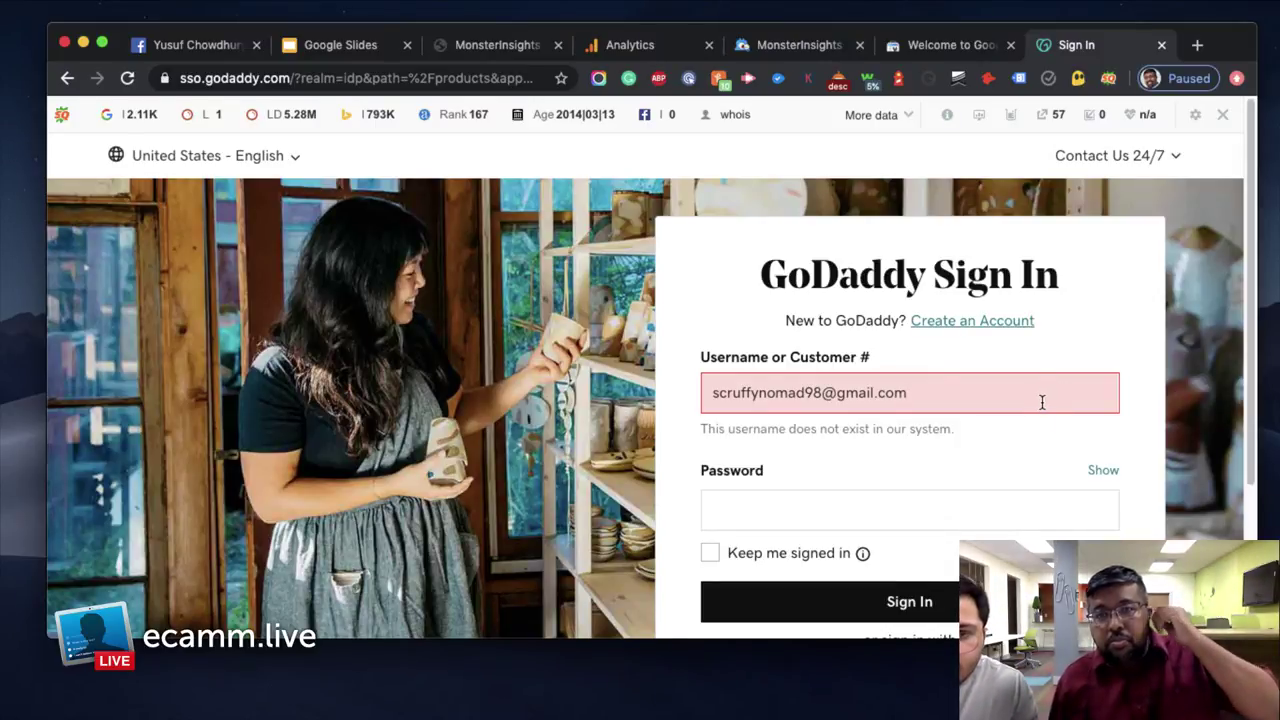
{"action": "left_click", "coordinate": [972, 496]}
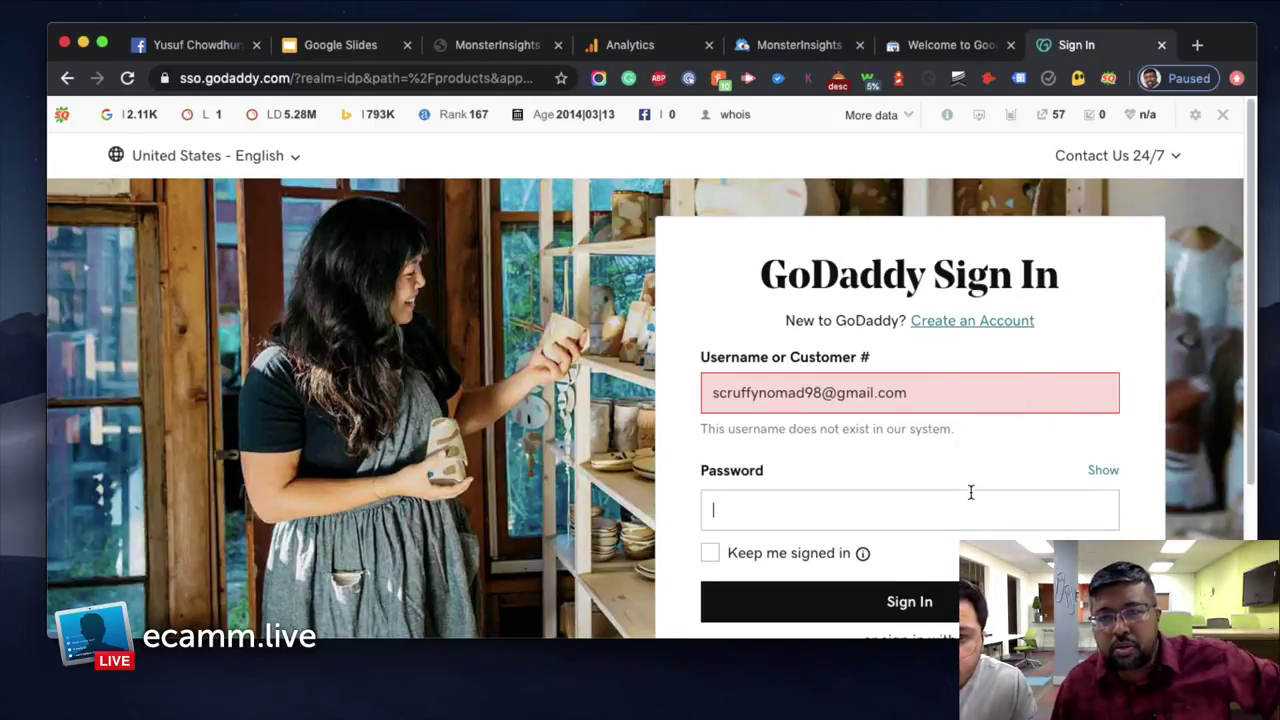
{"action": "left_click_drag", "start_coordinate": [939, 393], "coordinate": [652, 378]}
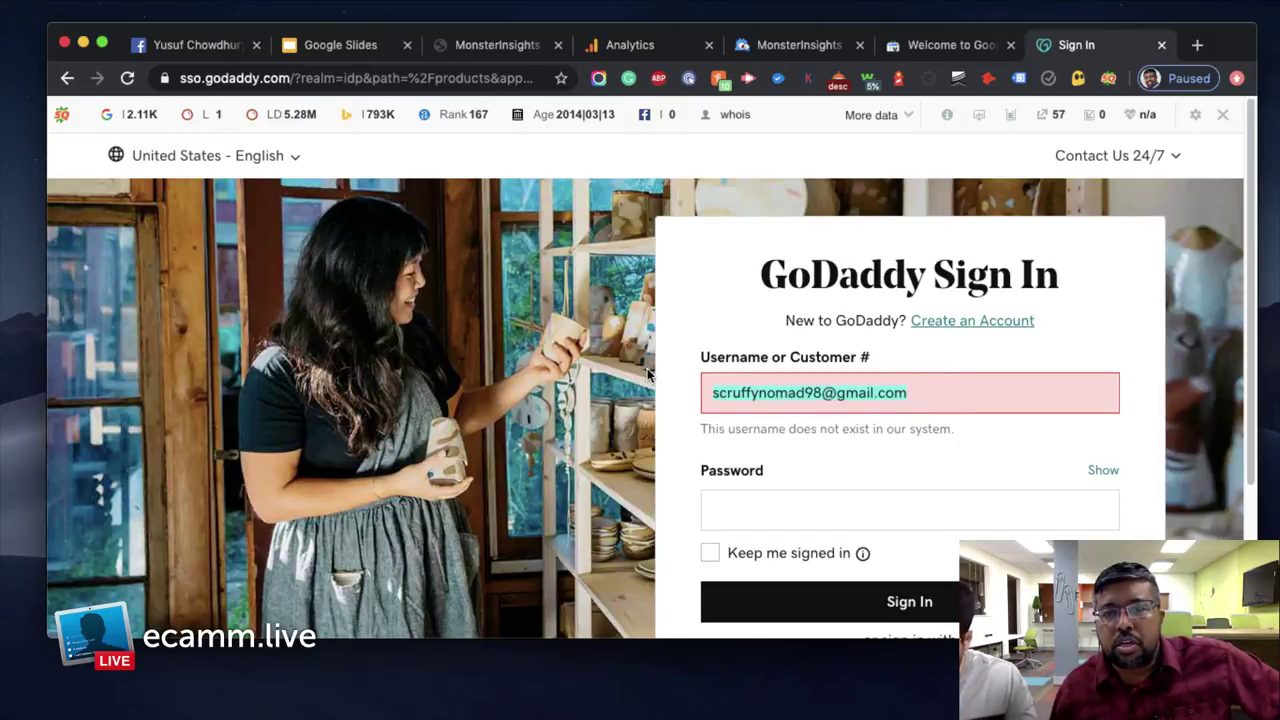
{"action": "key", "text": "BackSpace"}
{"action": "type", "text": "sc"}
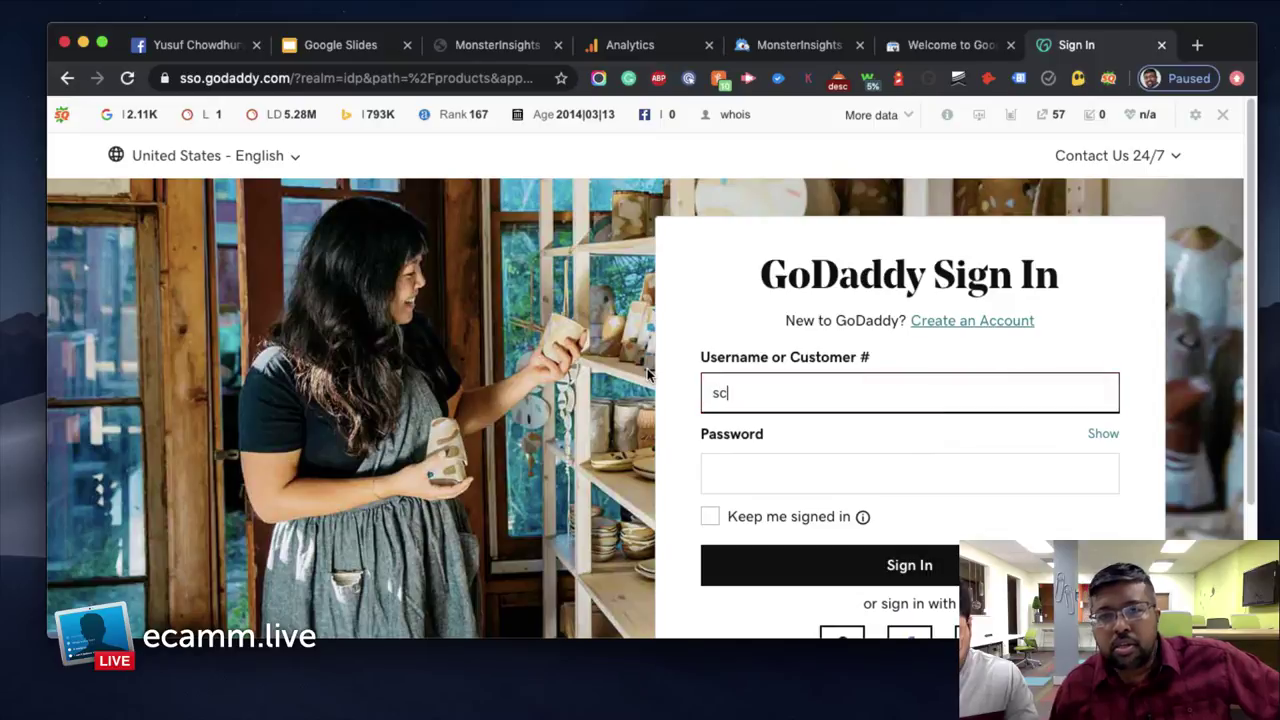
{"action": "type", "text": "ruffynomad"}
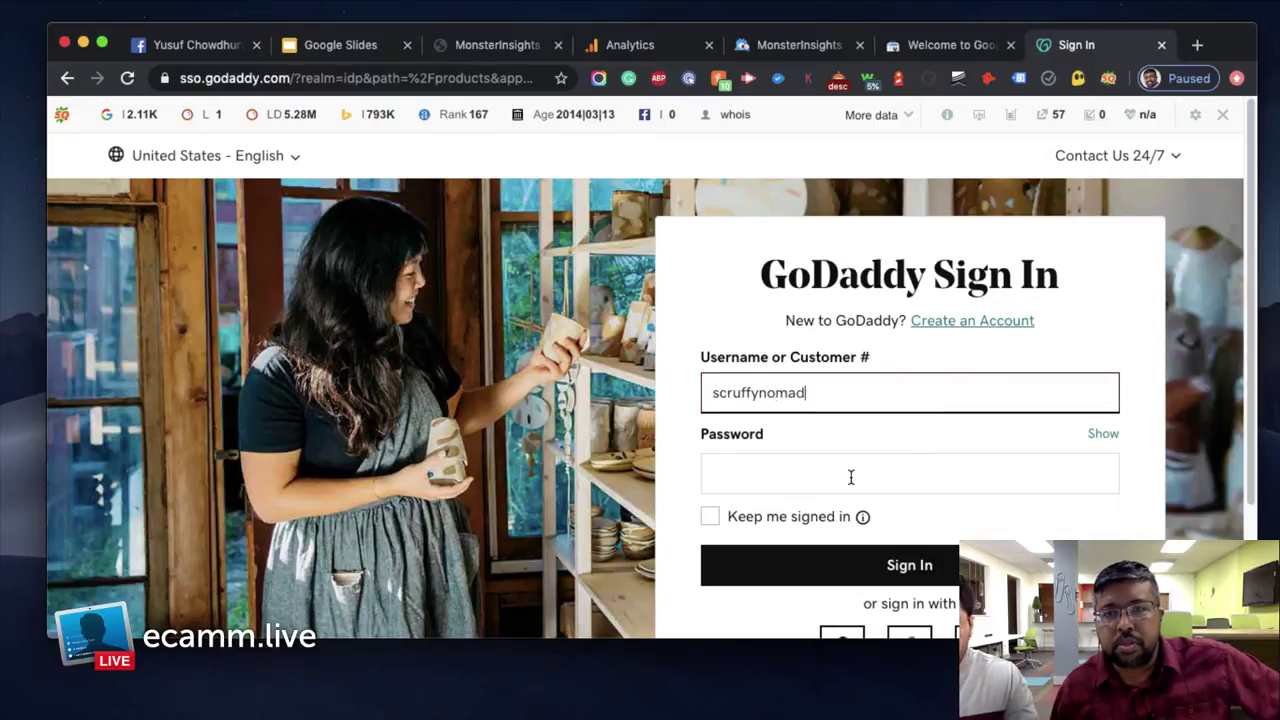
{"action": "left_click", "coordinate": [858, 476]}
{"action": "type", "text": "•"}
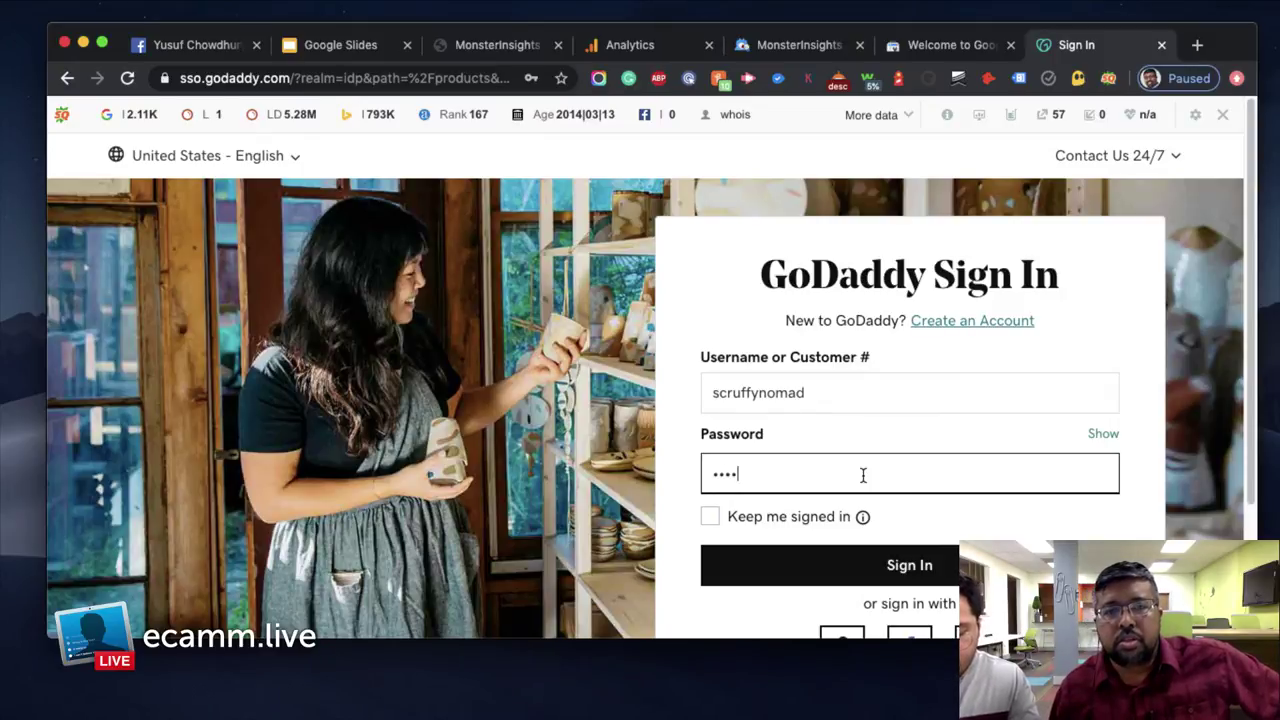
{"action": "type", "text": "•••••••••••••"}
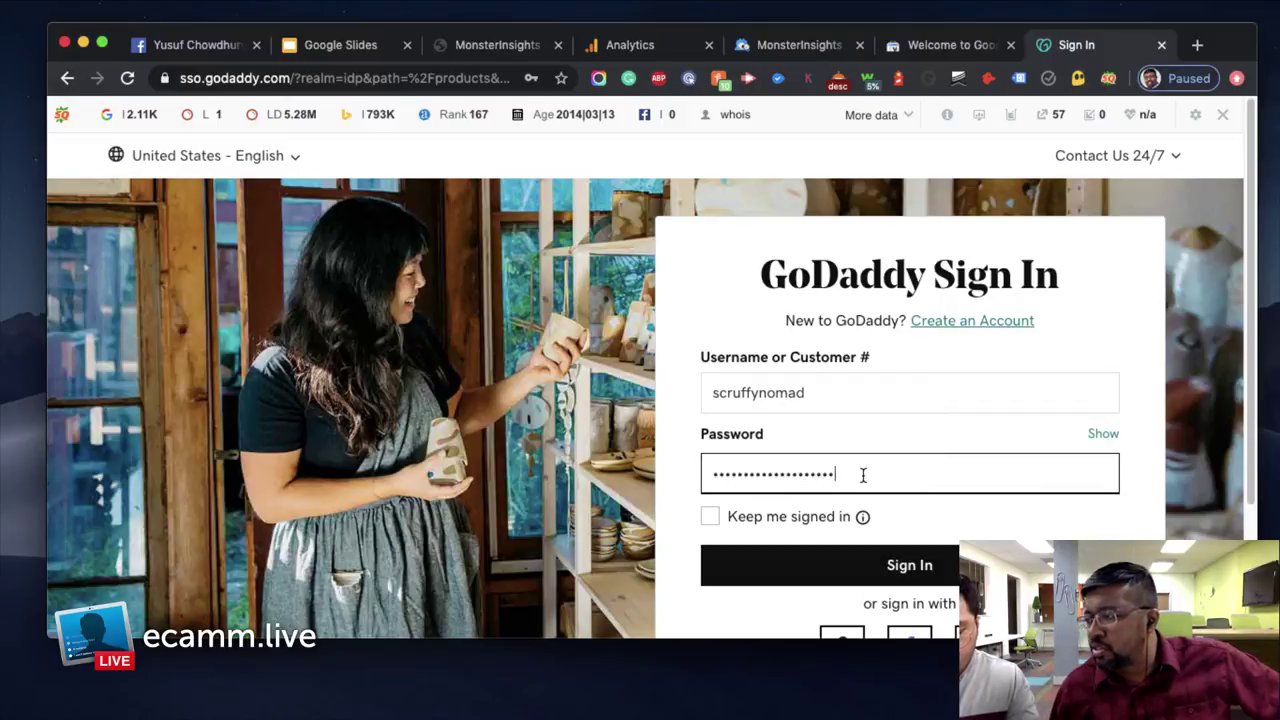
{"action": "key", "text": "Return"}
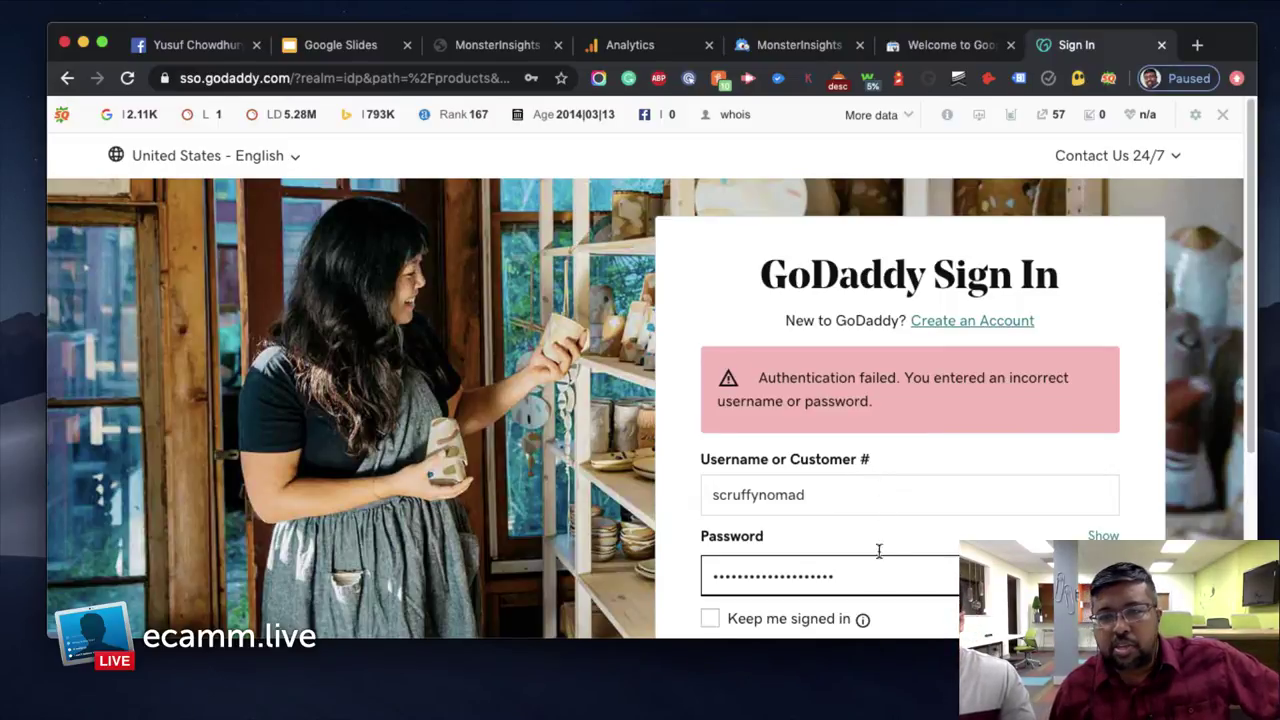
Retype the password until sign-in succeeds, dismiss Save password, and close the duplicate MonsterInsights tab
{"action": "key", "text": "super+a"}
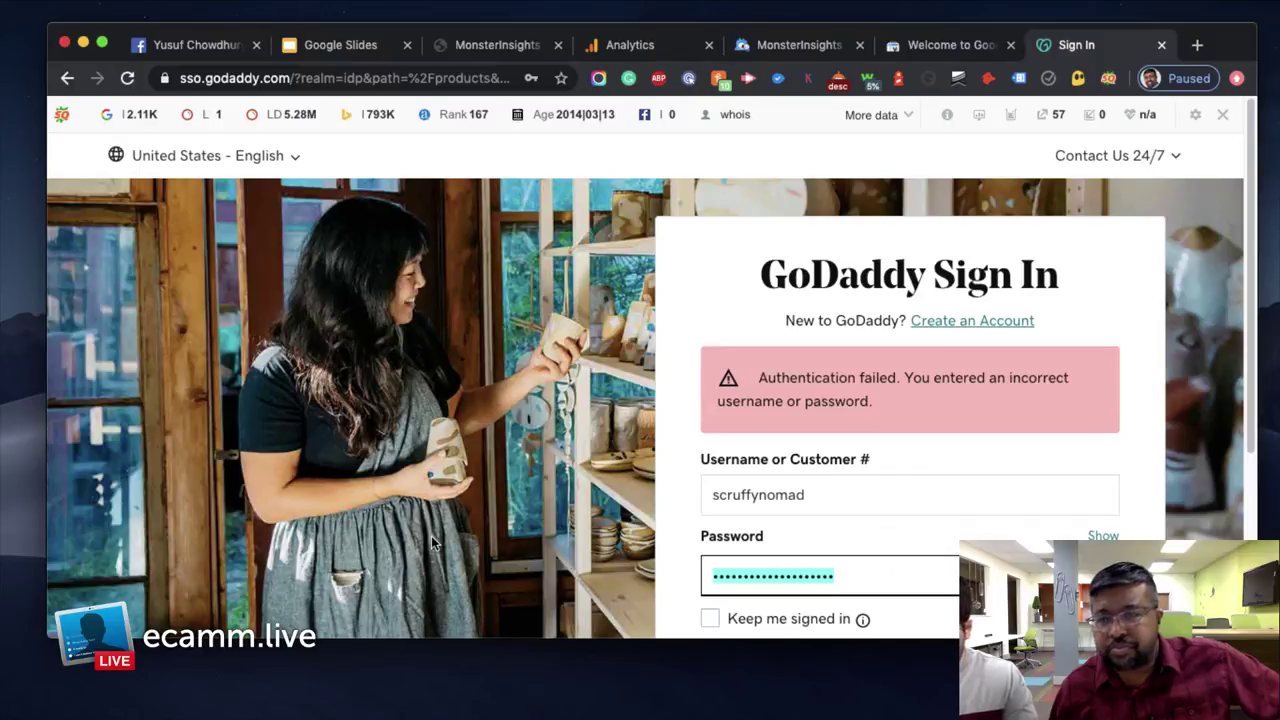
{"action": "key", "text": "BackSpace"}
{"action": "type", "text": "•••"}
{"action": "key", "text": "BackSpace"}
{"action": "key", "text": "BackSpace"}
{"action": "type", "text": "•"}
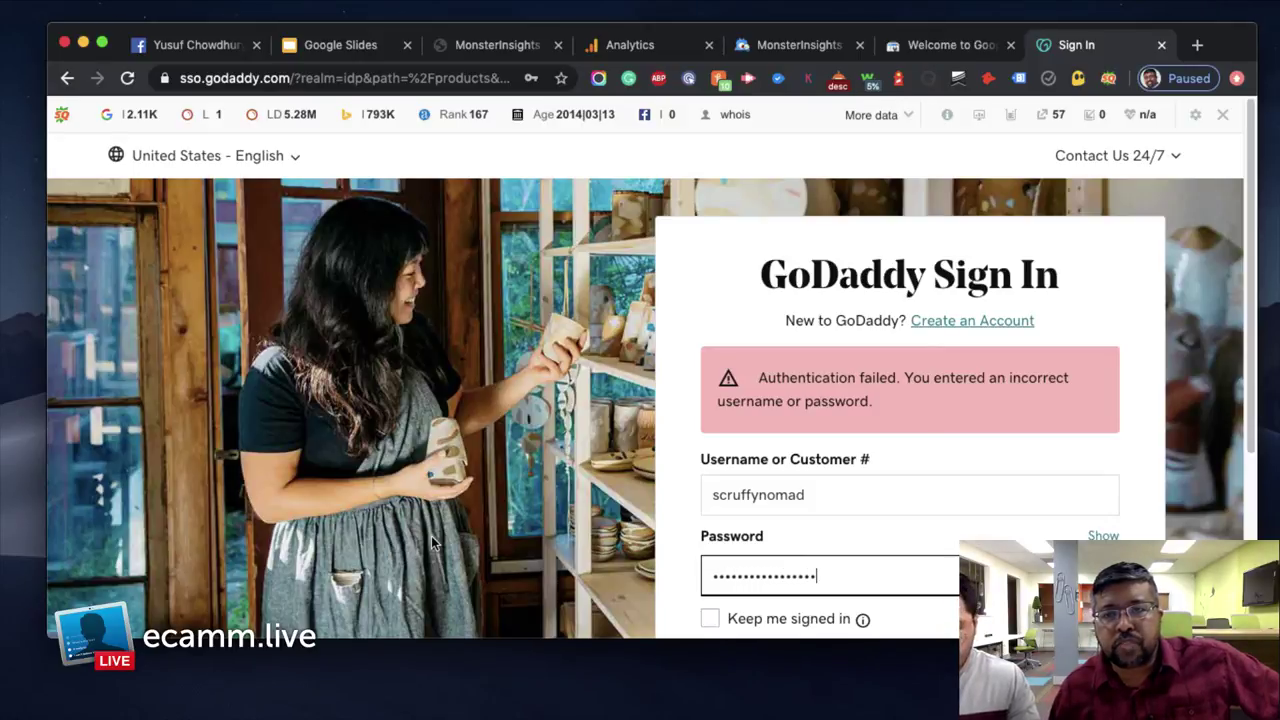
{"action": "key", "text": "Return"}
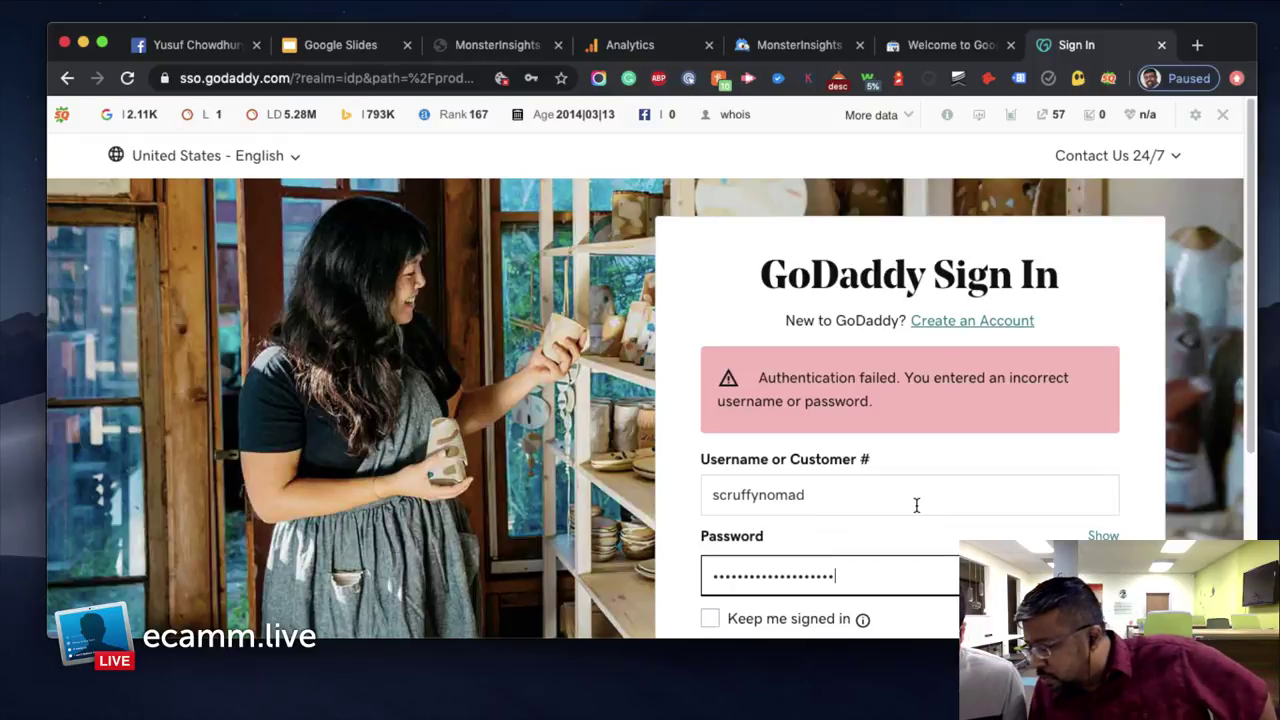
{"action": "left_click", "coordinate": [787, 568]}
{"action": "left_click", "coordinate": [844, 575]}
{"action": "left_click_drag", "start_coordinate": [844, 575], "coordinate": [531, 580]}
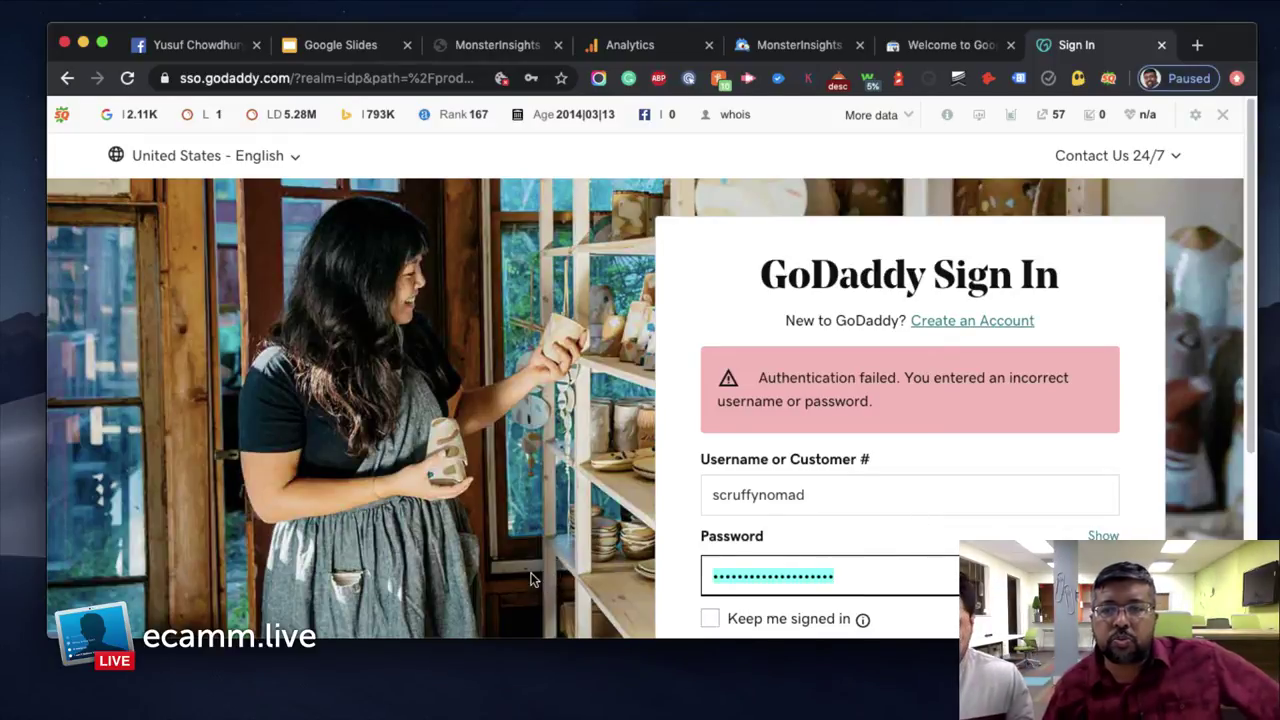
{"action": "type", "text": "••"}
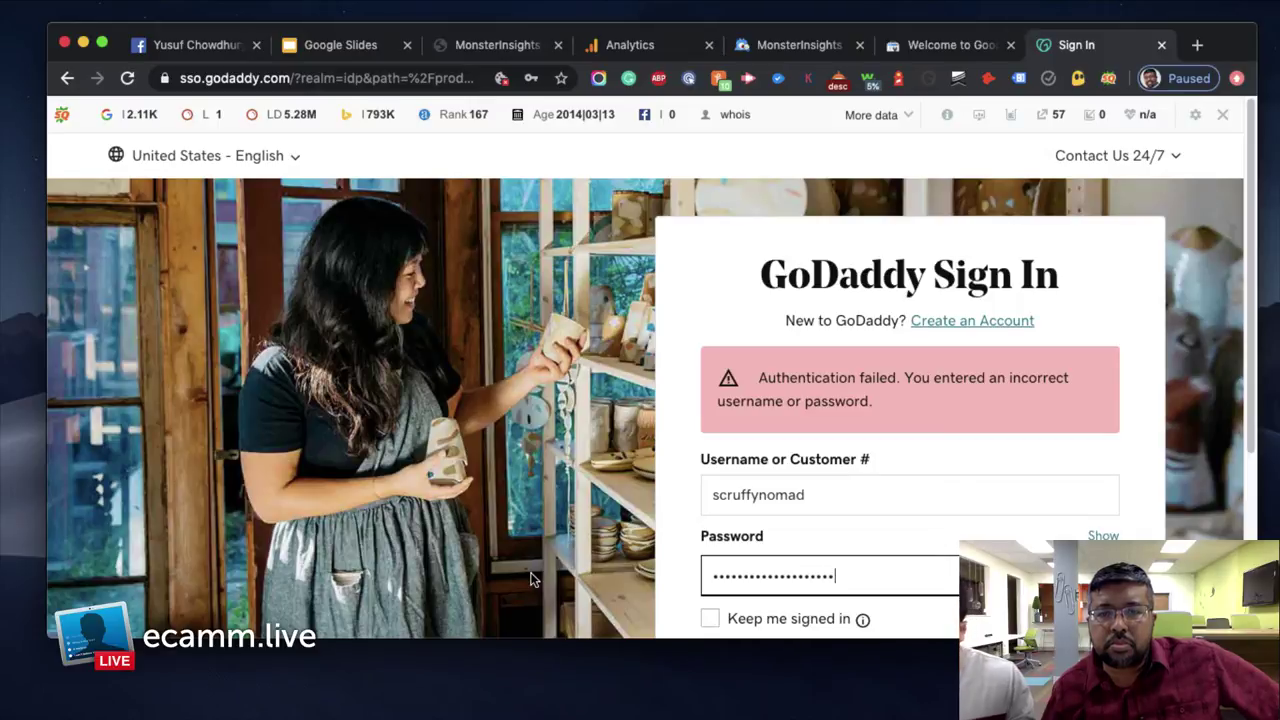
{"action": "key", "text": "Return"}
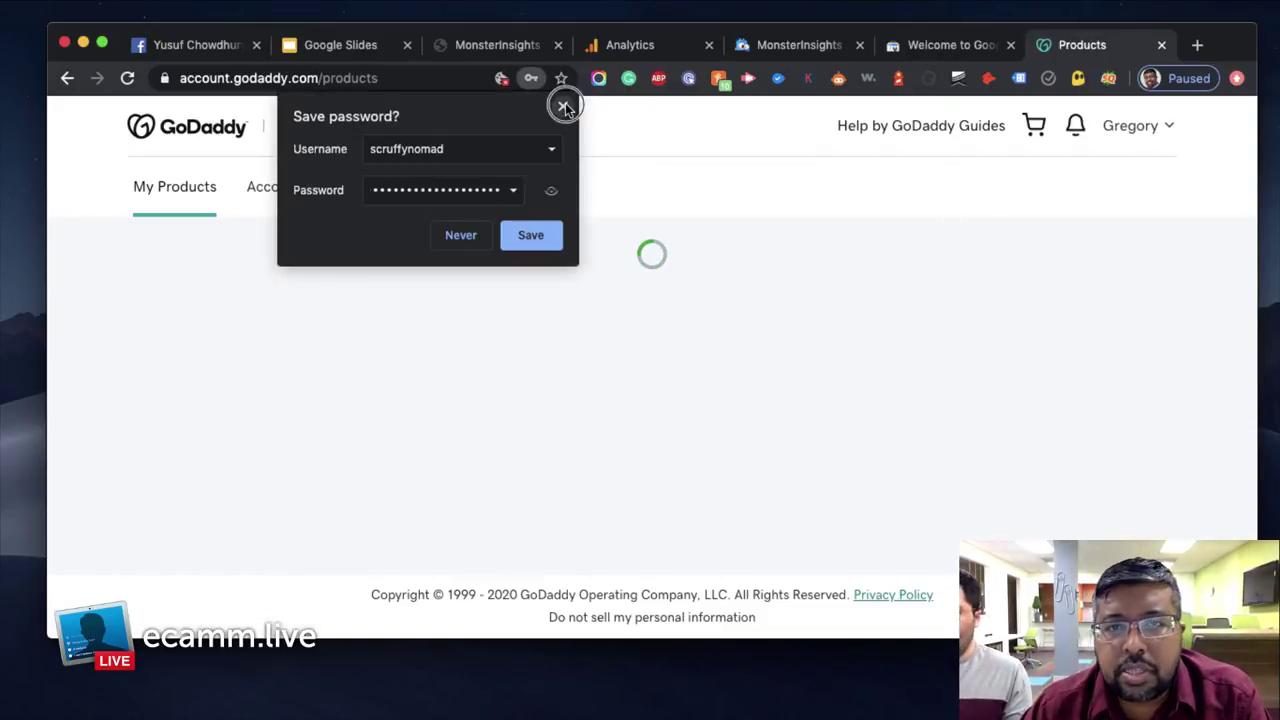
{"action": "left_click", "coordinate": [563, 106]}
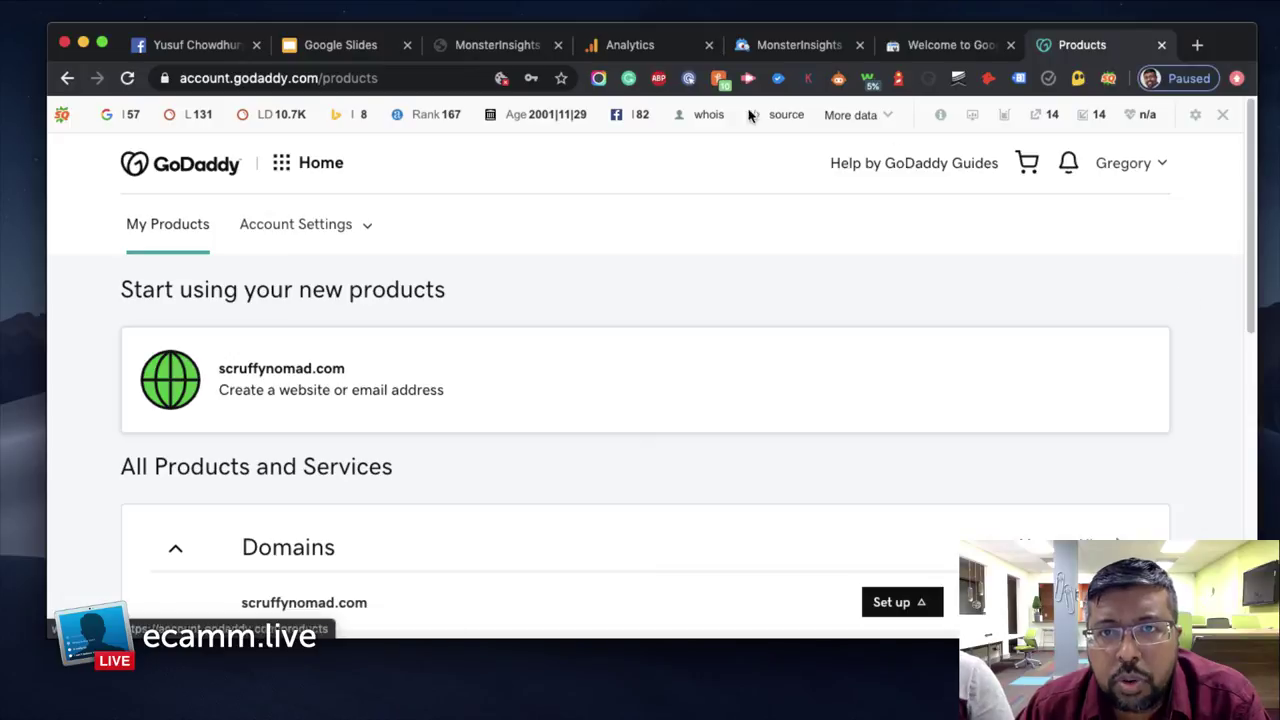
{"action": "left_click", "coordinate": [859, 45]}
Copy the TXT record from Search Console's verification dialog, then return to GoDaddy My Products
{"action": "left_click", "coordinate": [793, 45]}
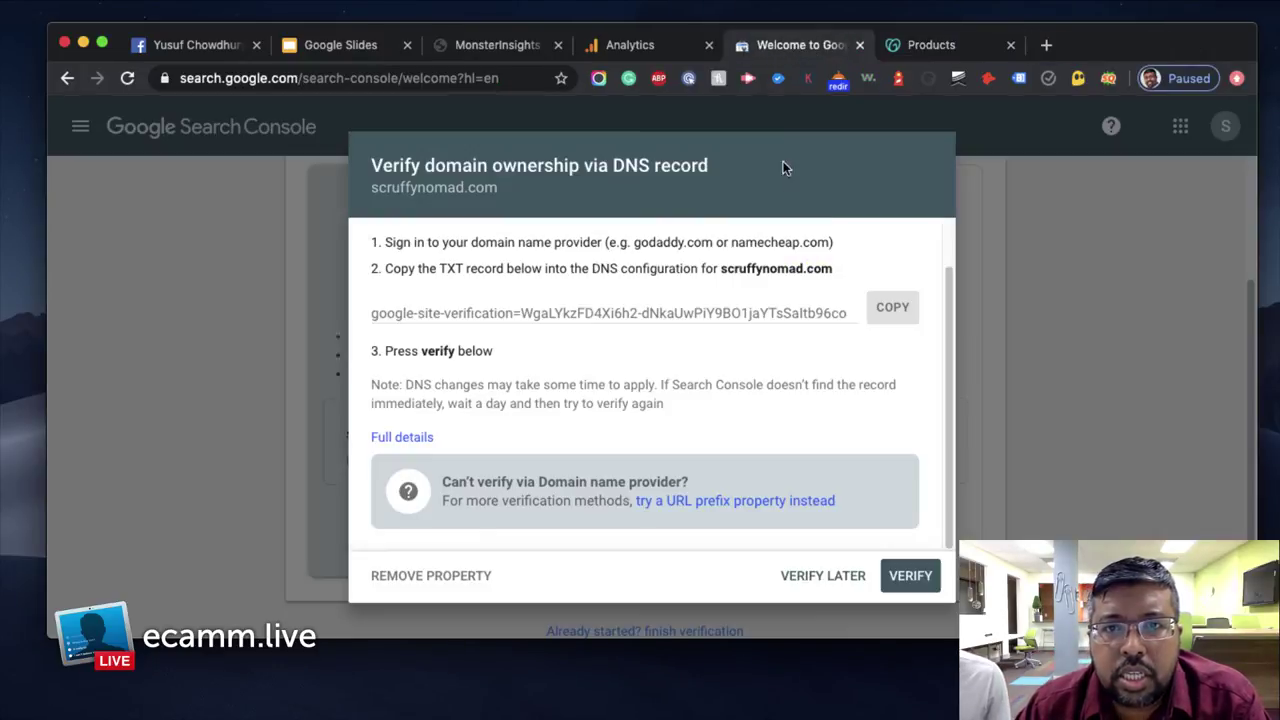
{"action": "left_click", "coordinate": [892, 310]}
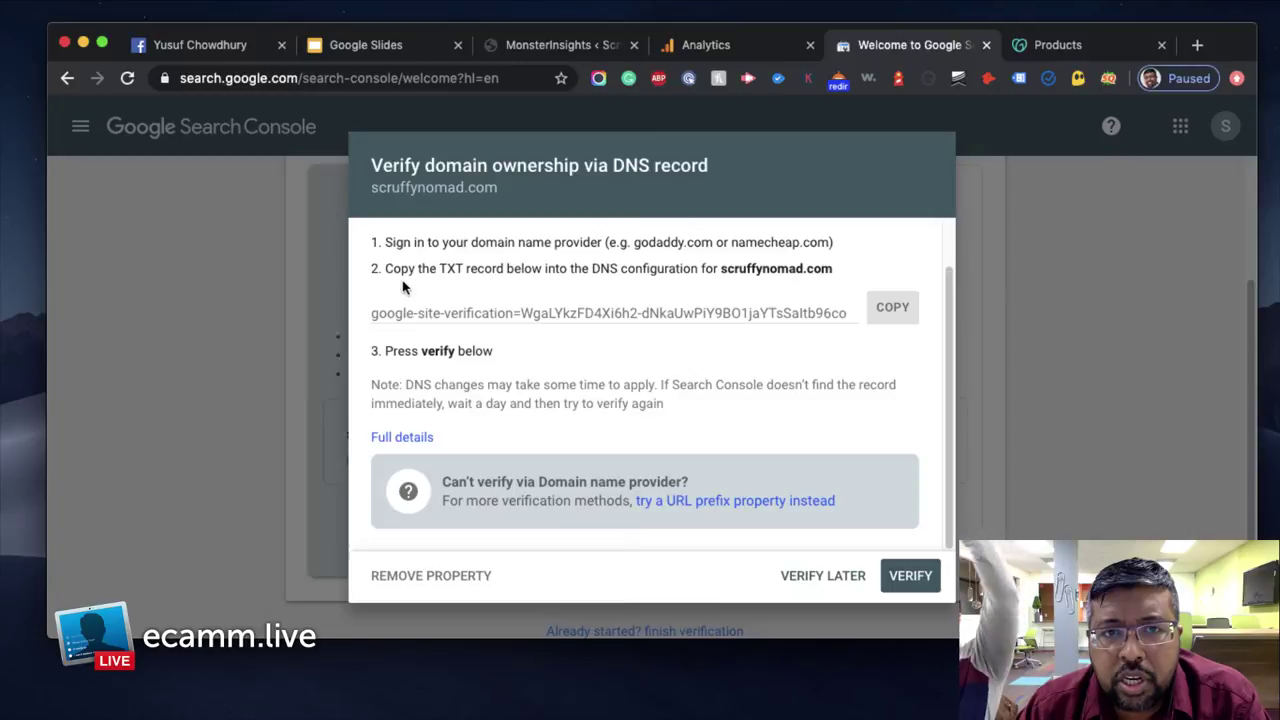
{"action": "left_click", "coordinate": [1055, 47]}
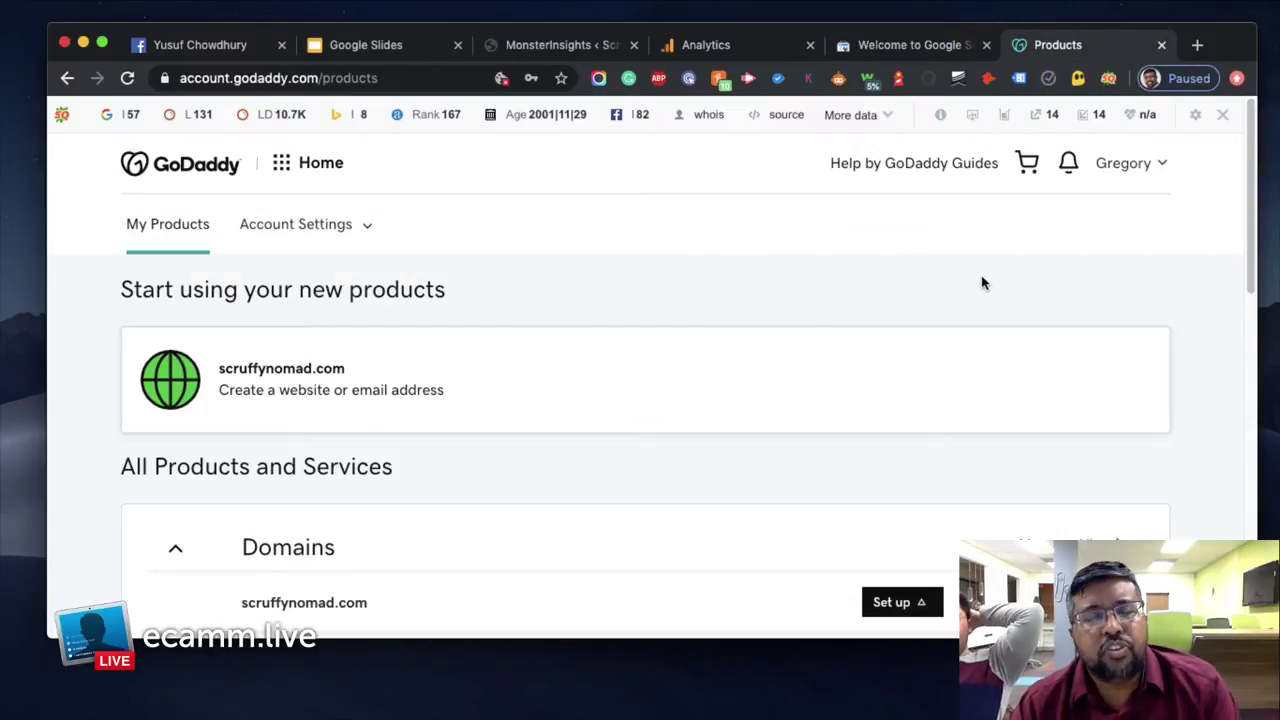
Hide the SEObar for this domain and open DNS settings for scruffynomad.com
{"action": "left_click", "coordinate": [1222, 116]}
{"action": "left_click", "coordinate": [970, 190]}
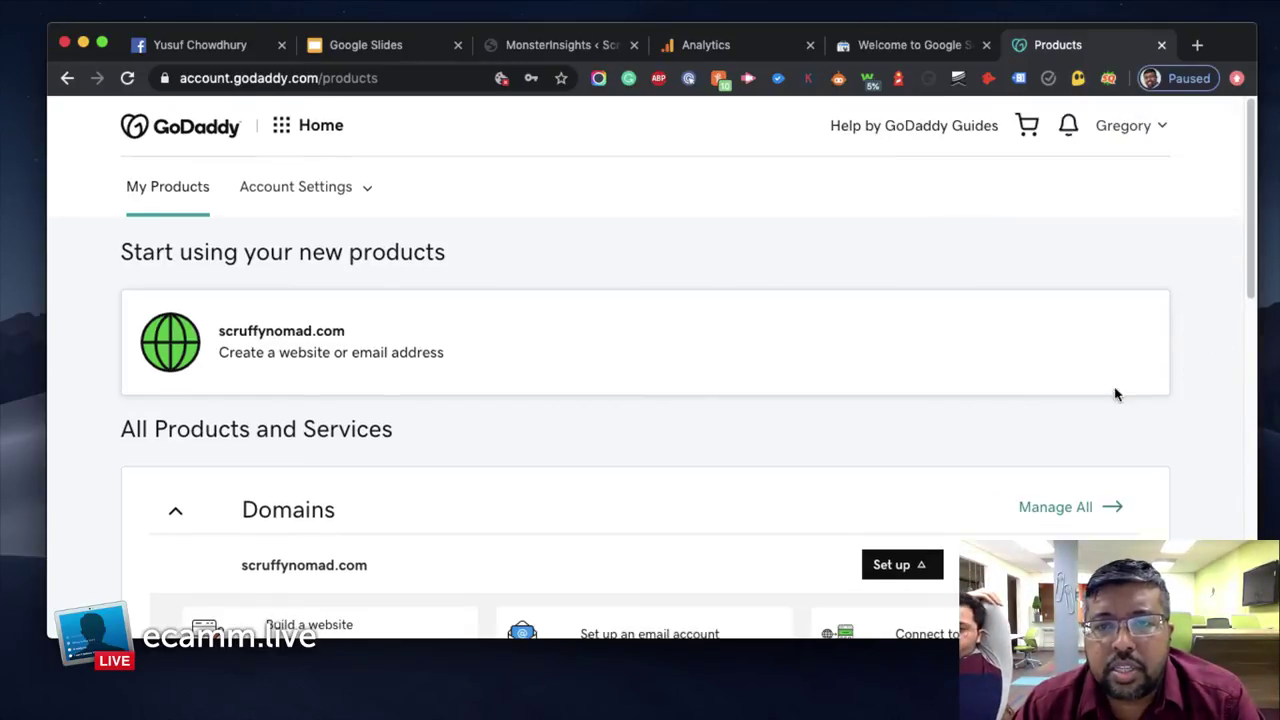
{"action": "scroll", "coordinate": [567, 410], "scroll_direction": "down", "scroll_amount": 3}
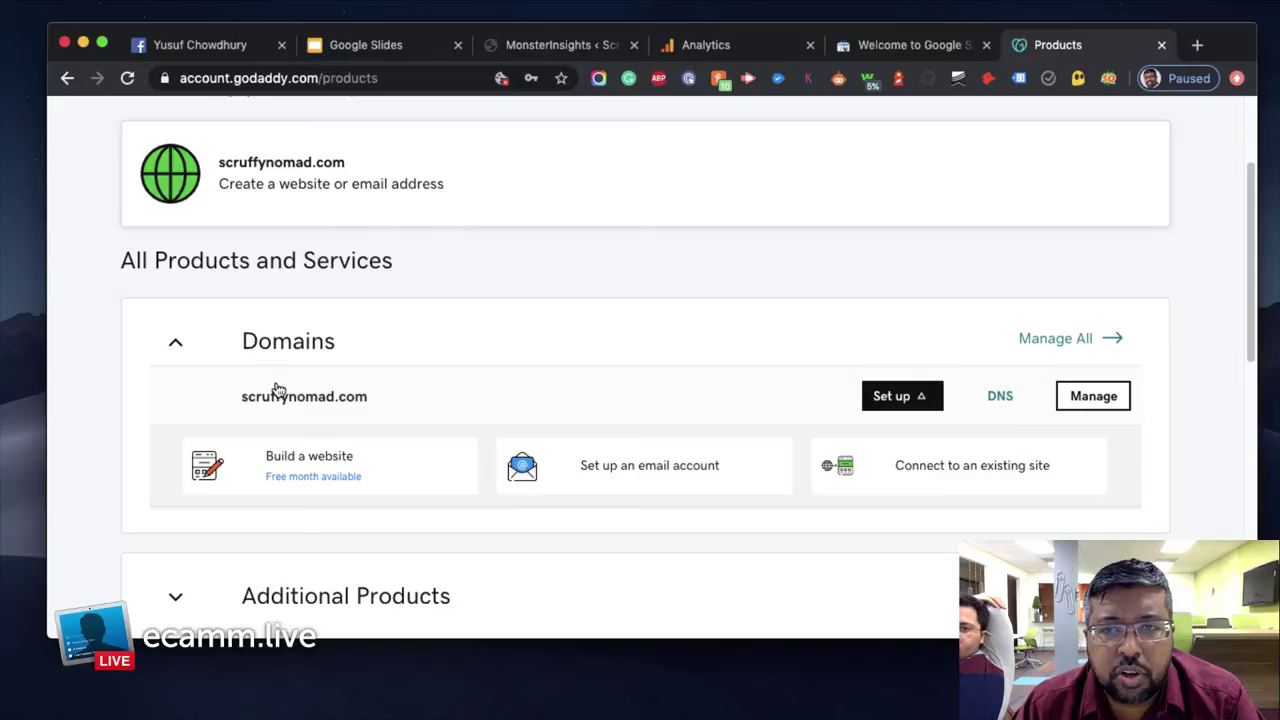
{"action": "left_click", "coordinate": [1000, 398]}
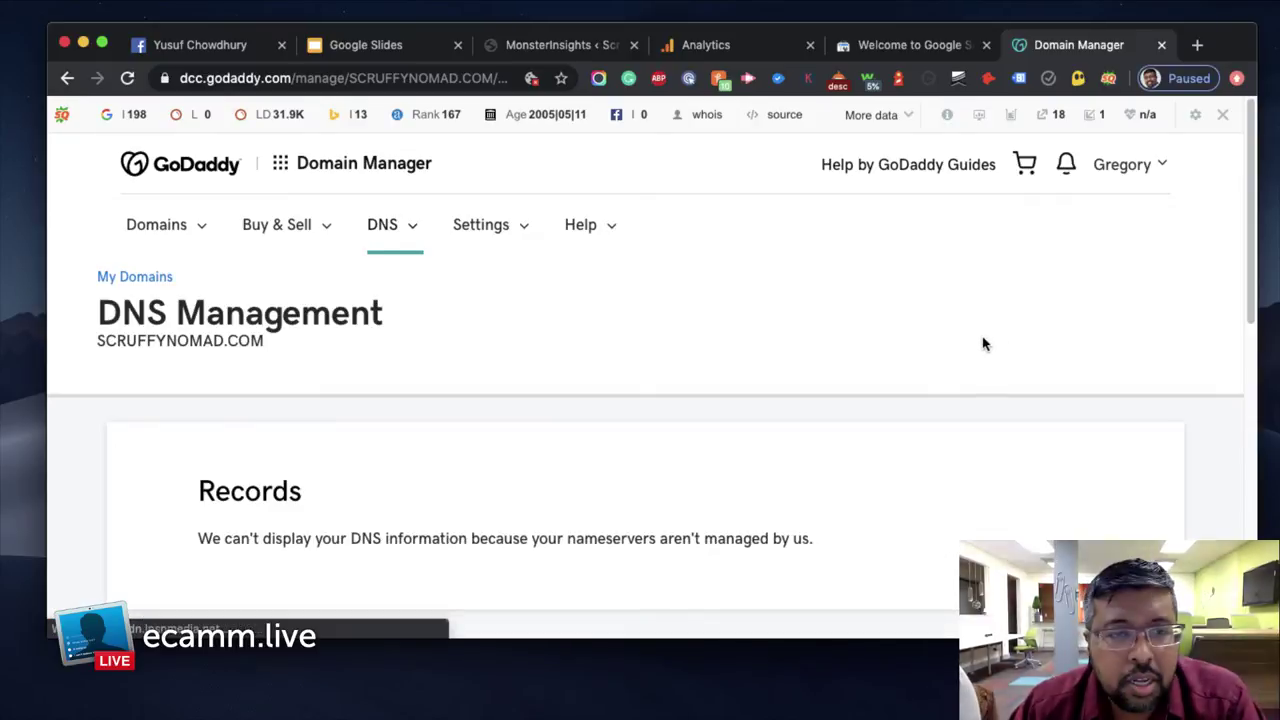
{"action": "scroll", "coordinate": [983, 344], "scroll_direction": "down", "scroll_amount": 3}
{"action": "scroll", "coordinate": [460, 414], "scroll_direction": "down", "scroll_amount": 4}
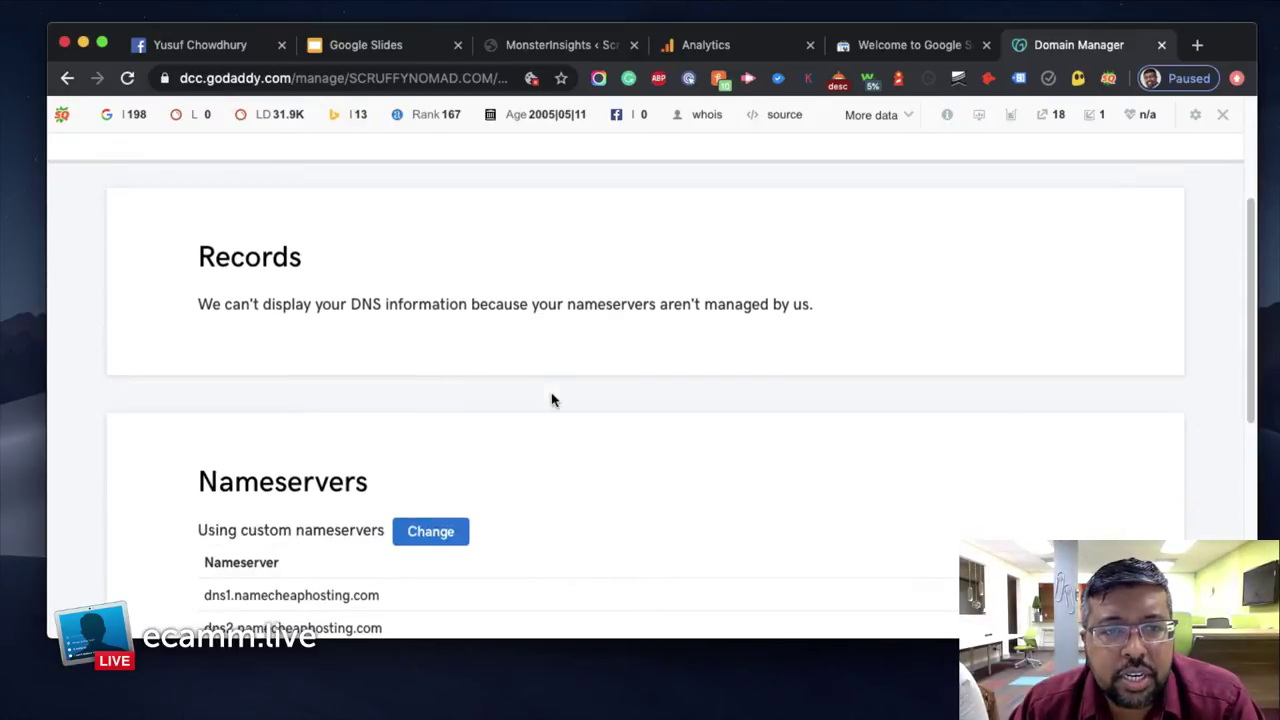
{"action": "scroll", "coordinate": [299, 481], "scroll_direction": "down", "scroll_amount": 10}
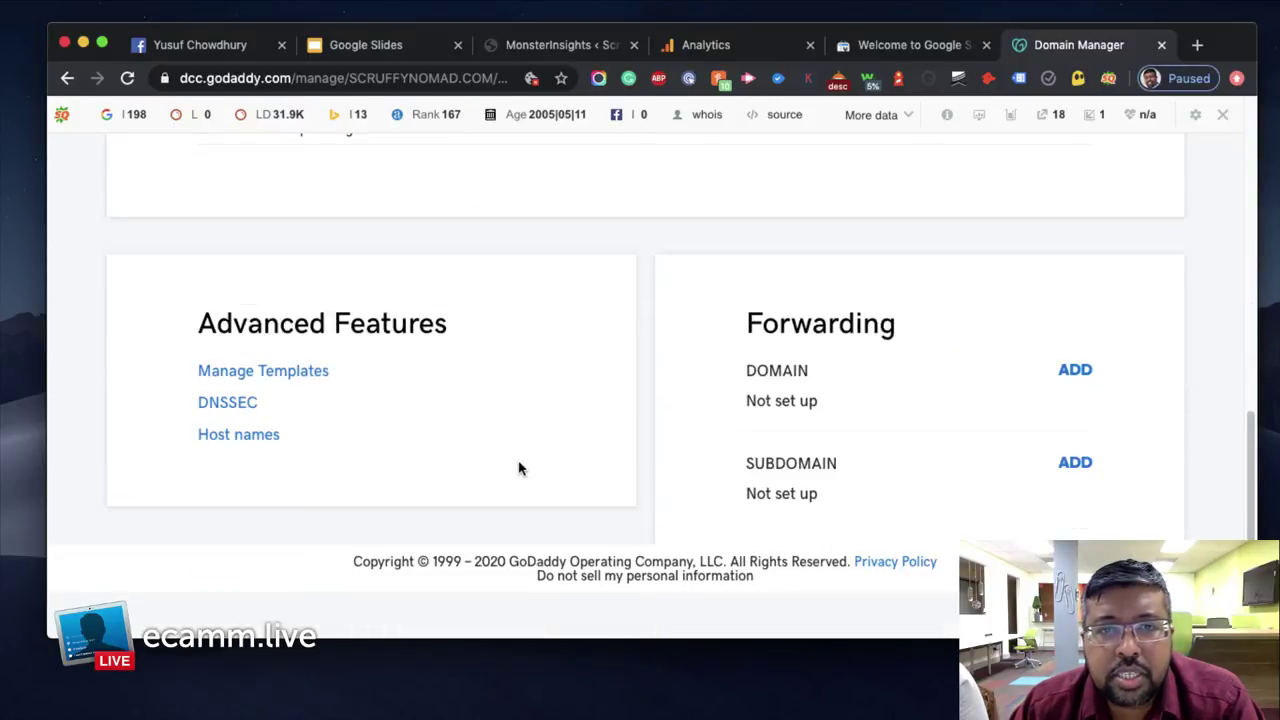
{"action": "scroll", "coordinate": [518, 467], "scroll_direction": "up", "scroll_amount": 15}
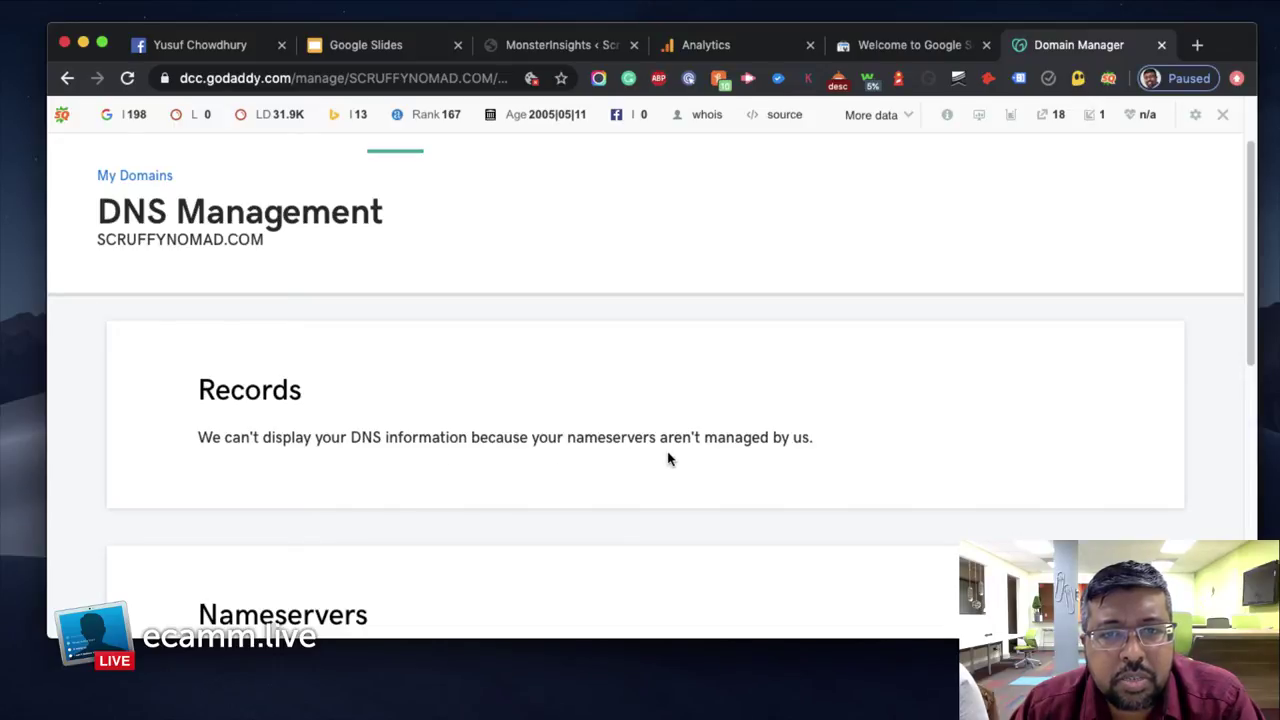
{"action": "scroll", "coordinate": [668, 459], "scroll_direction": "down", "scroll_amount": 4}
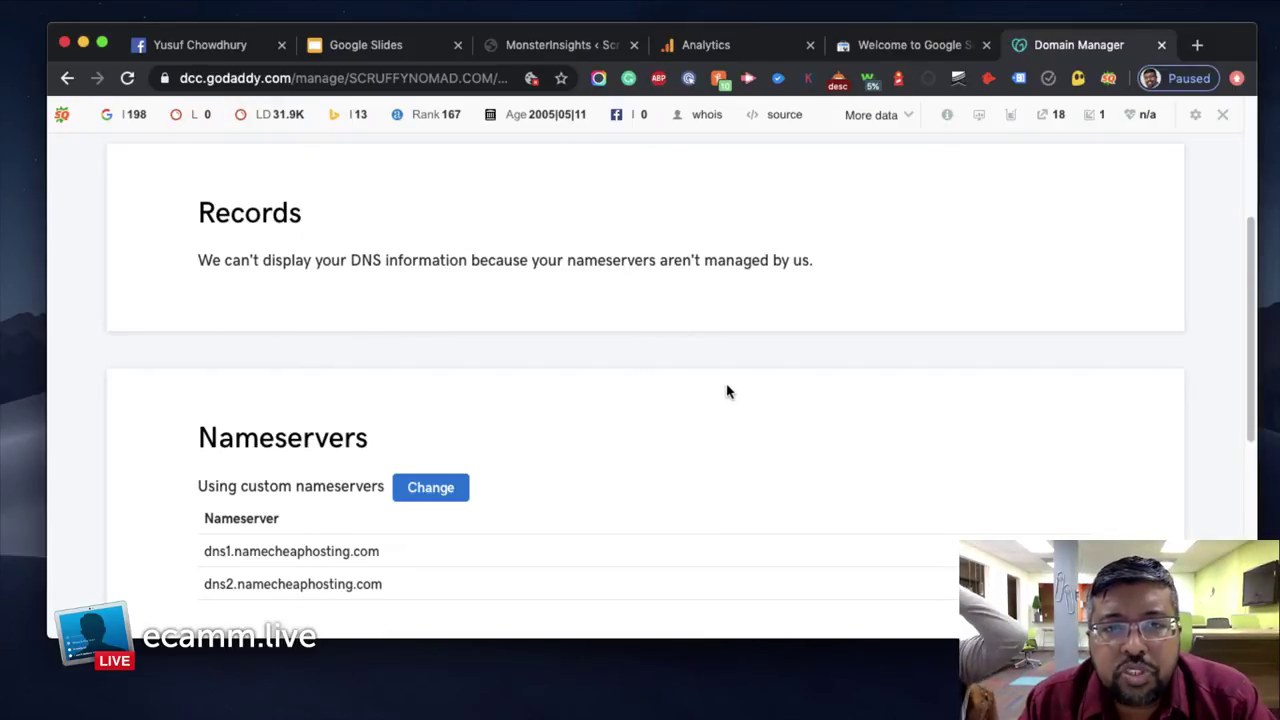
{"action": "scroll", "coordinate": [728, 391], "scroll_direction": "up", "scroll_amount": 3}
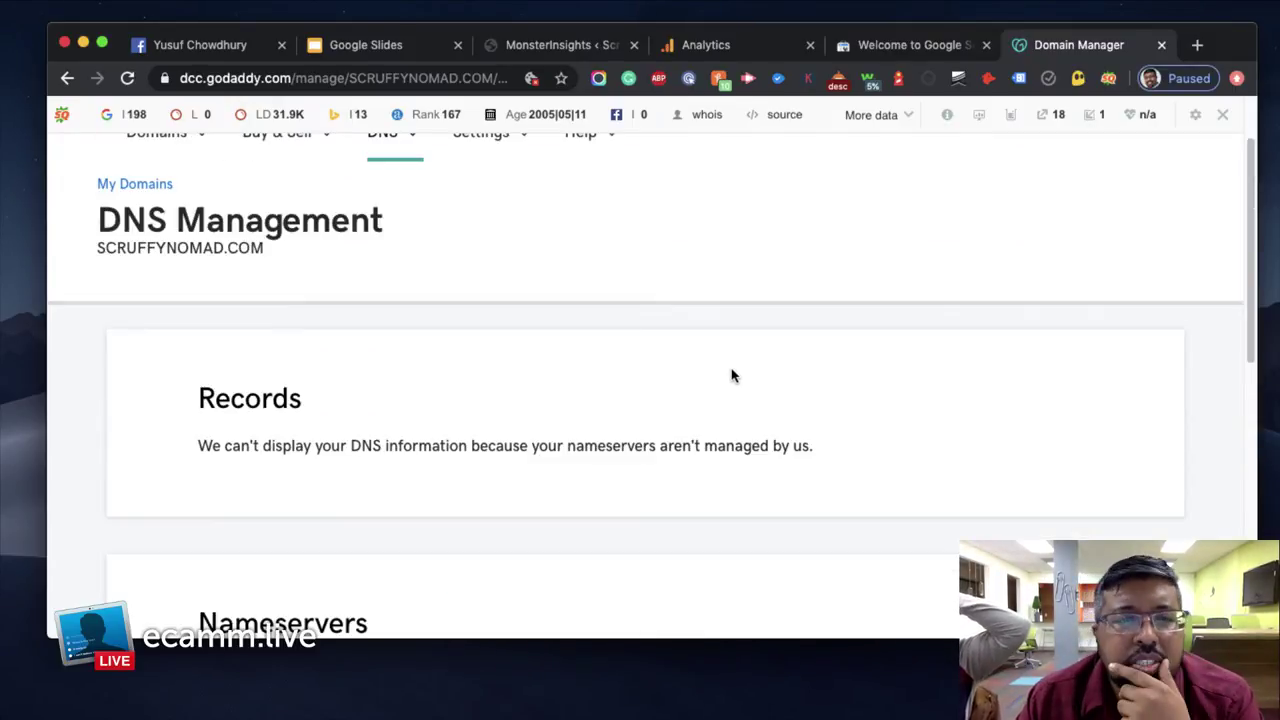
{"action": "scroll", "coordinate": [732, 374], "scroll_direction": "up", "scroll_amount": 1}
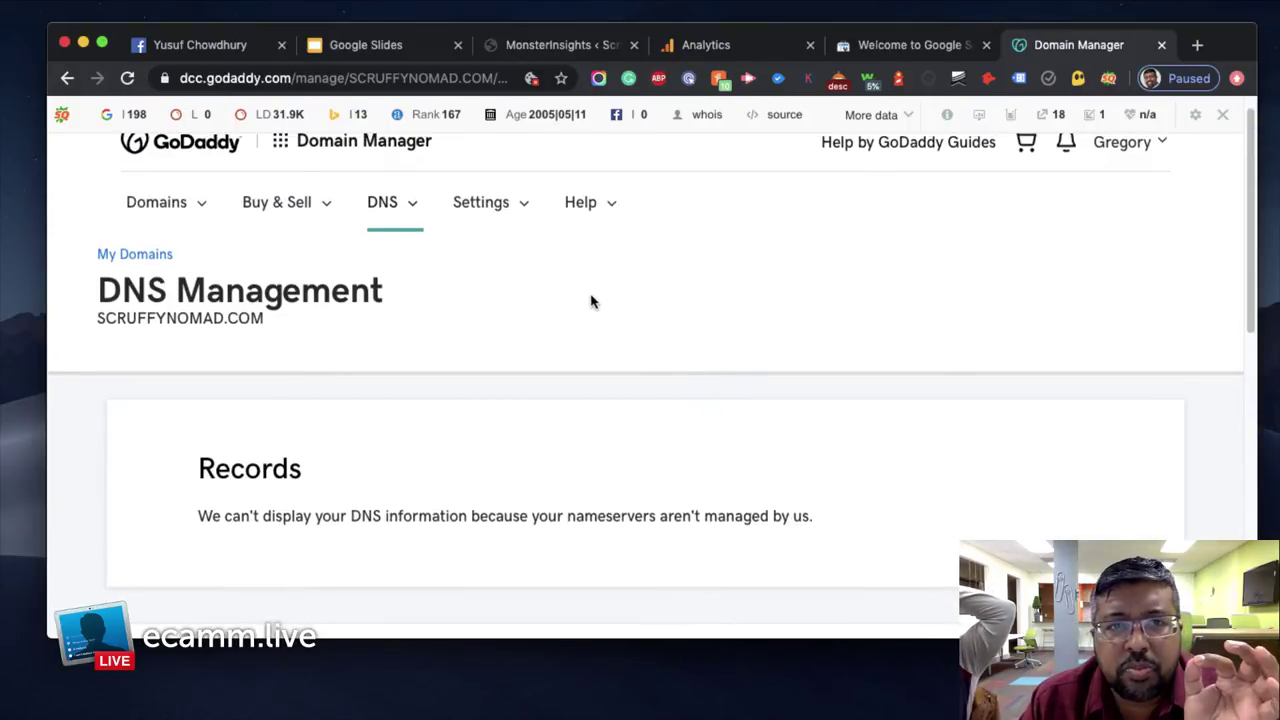
{"action": "scroll", "coordinate": [637, 316], "scroll_direction": "down", "scroll_amount": 1}
{"action": "scroll", "coordinate": [637, 316], "scroll_direction": "down", "scroll_amount": 1}
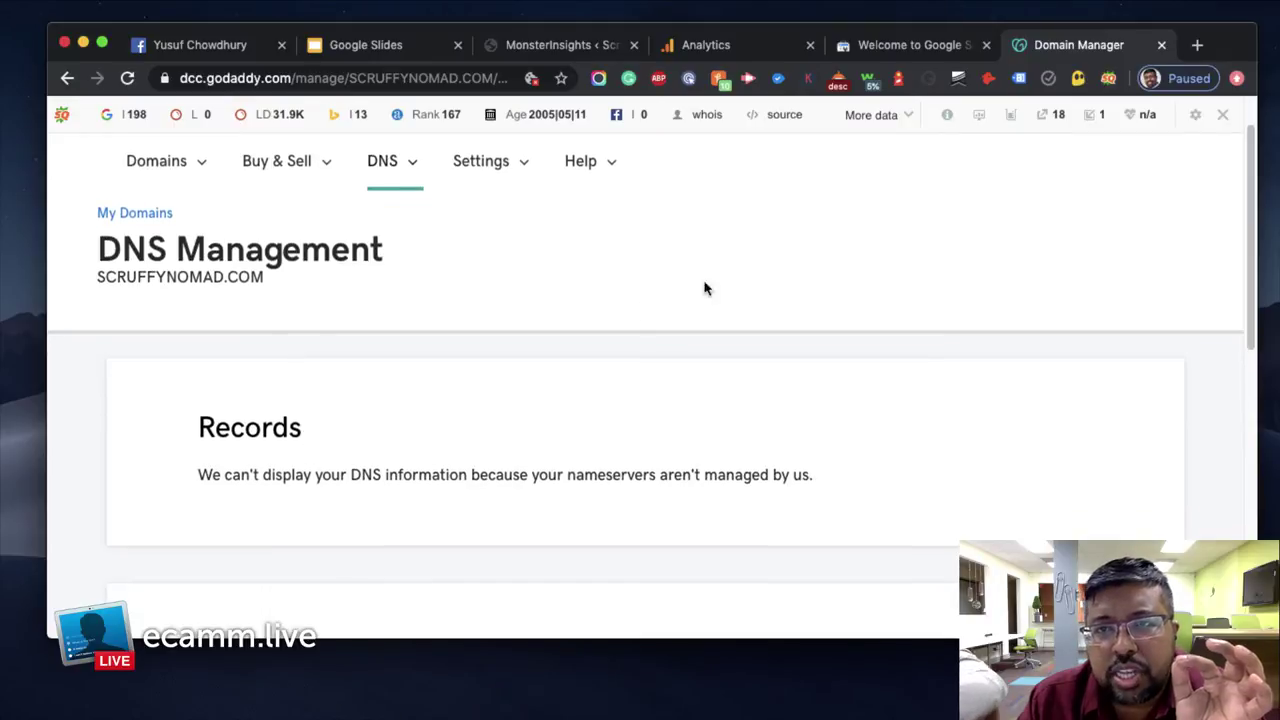
{"action": "scroll", "coordinate": [540, 313], "scroll_direction": "down", "scroll_amount": 5}
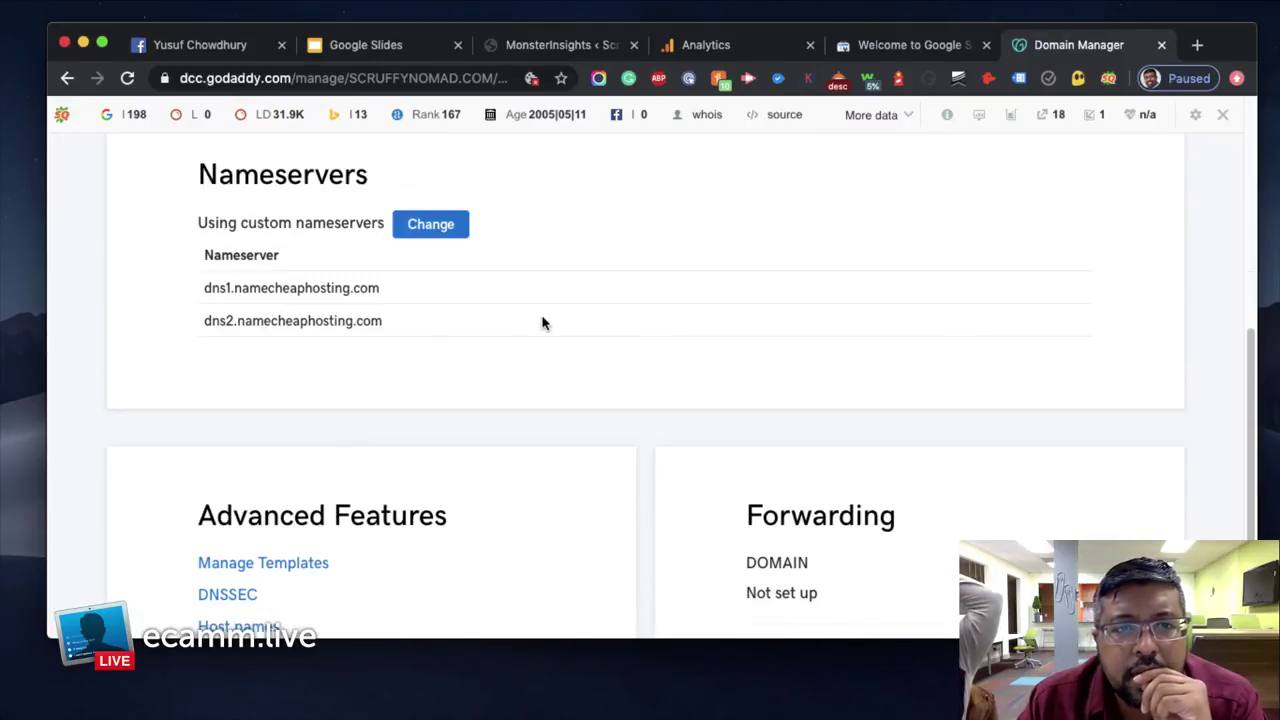
{"action": "scroll", "coordinate": [297, 280], "scroll_direction": "down", "scroll_amount": 2}
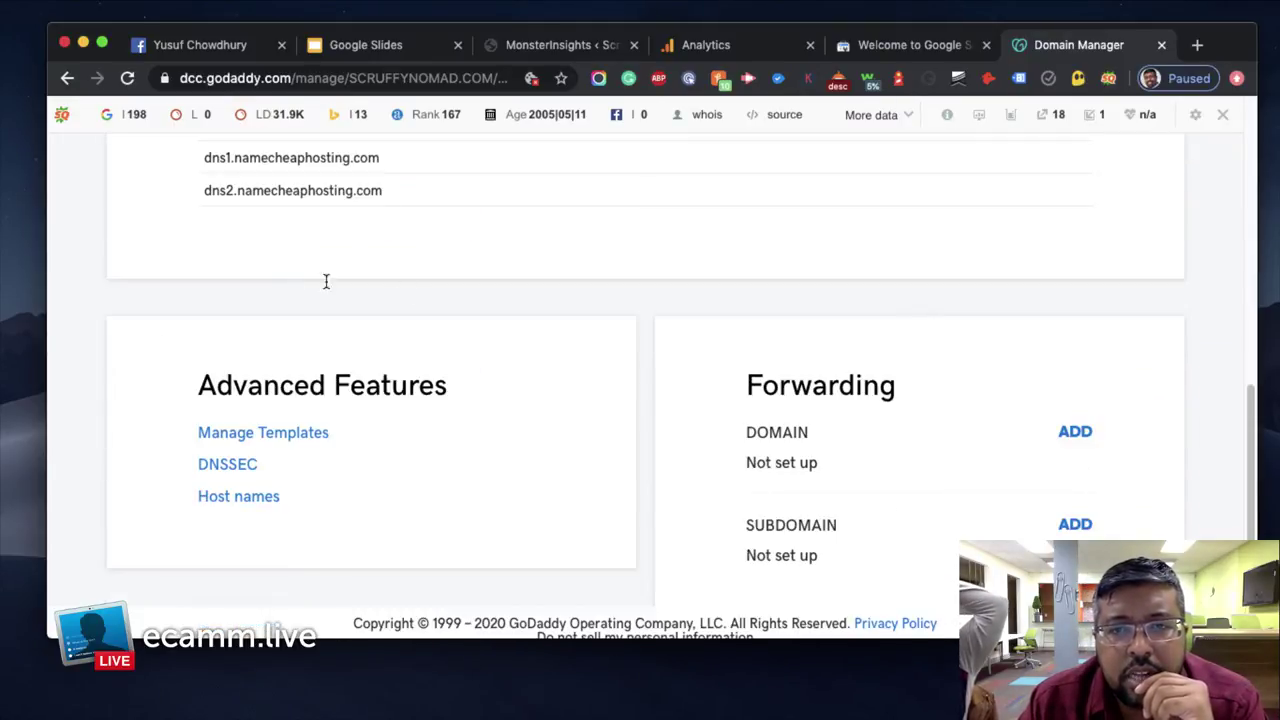
{"action": "scroll", "coordinate": [763, 337], "scroll_direction": "up", "scroll_amount": 7}
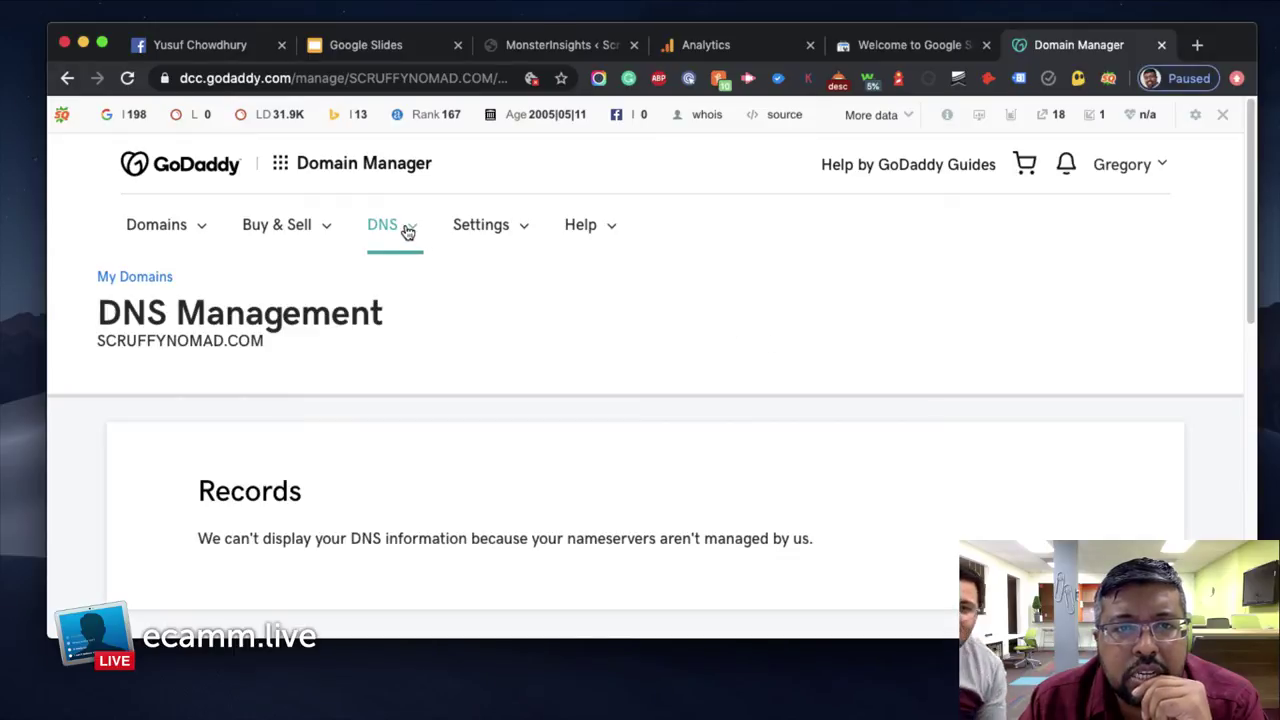
{"action": "left_click", "coordinate": [408, 229]}
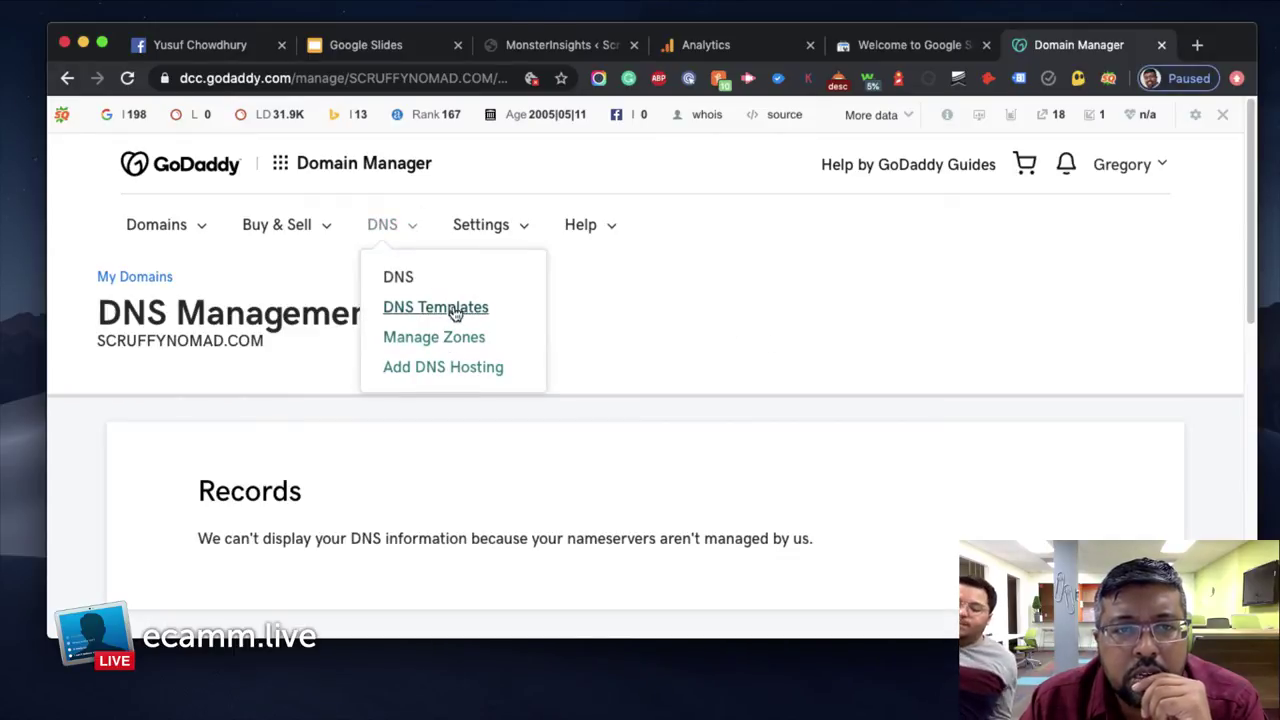
Visit GoDaddy's DNS Manage Zones page, then move on to DNS Templates
{"action": "left_click", "coordinate": [487, 340]}
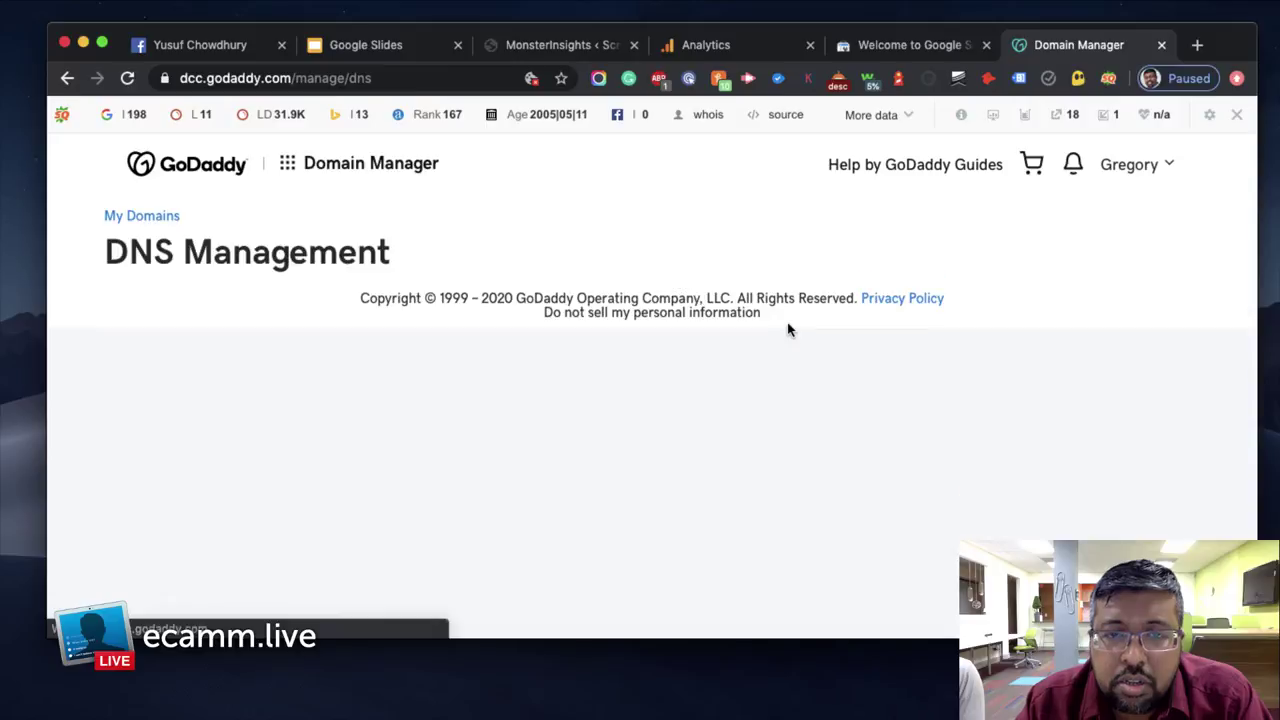
{"action": "scroll", "coordinate": [797, 336], "scroll_direction": "down", "scroll_amount": 2}
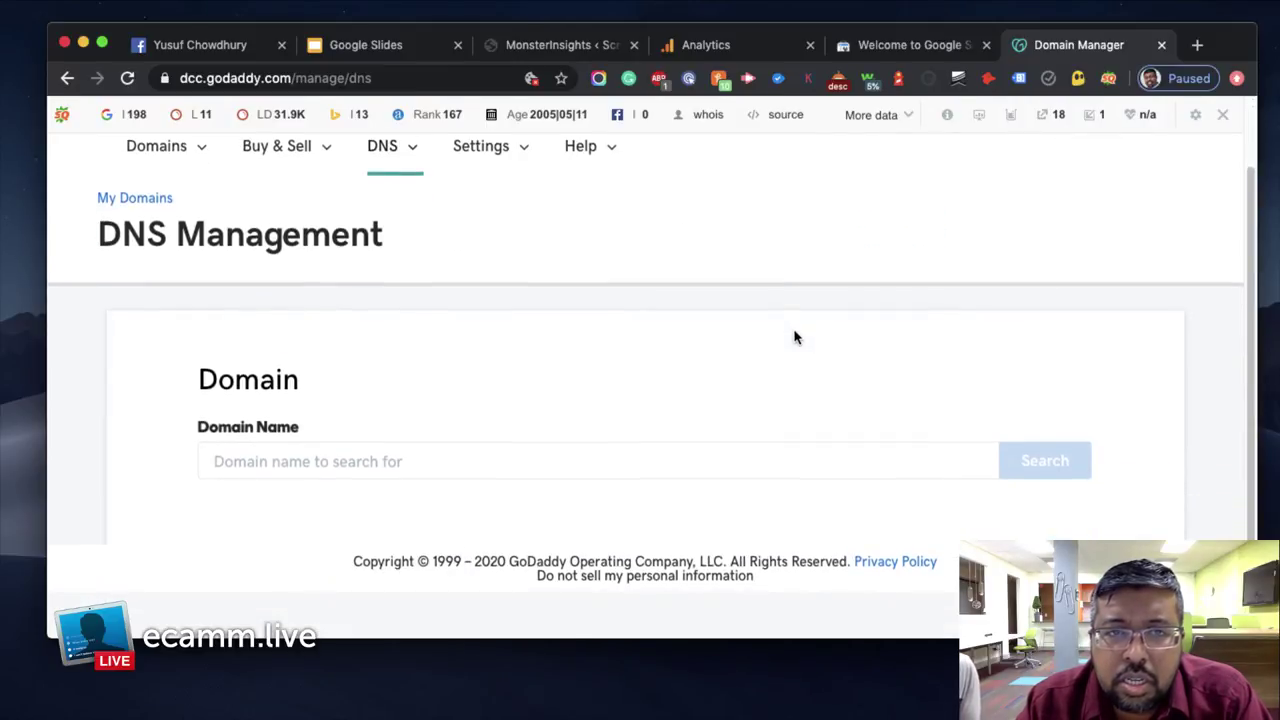
{"action": "scroll", "coordinate": [797, 336], "scroll_direction": "up", "scroll_amount": 2}
{"action": "left_click", "coordinate": [403, 229]}
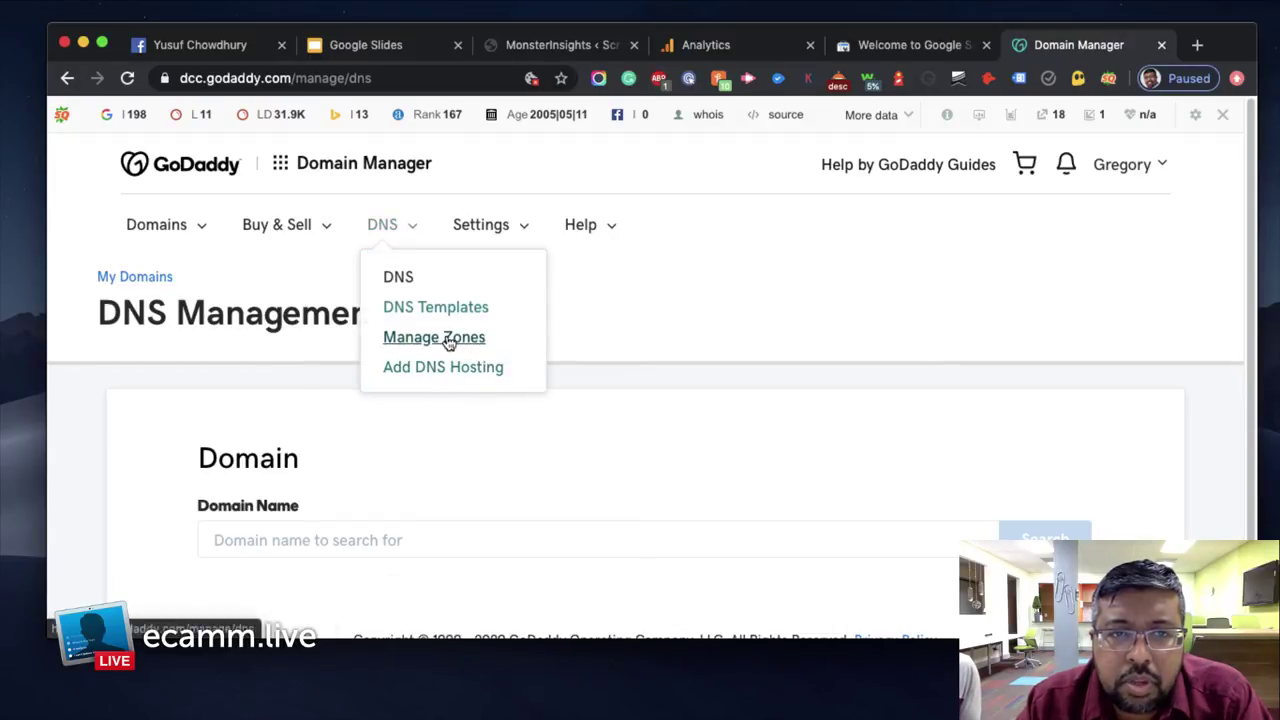
{"action": "left_click", "coordinate": [459, 310]}
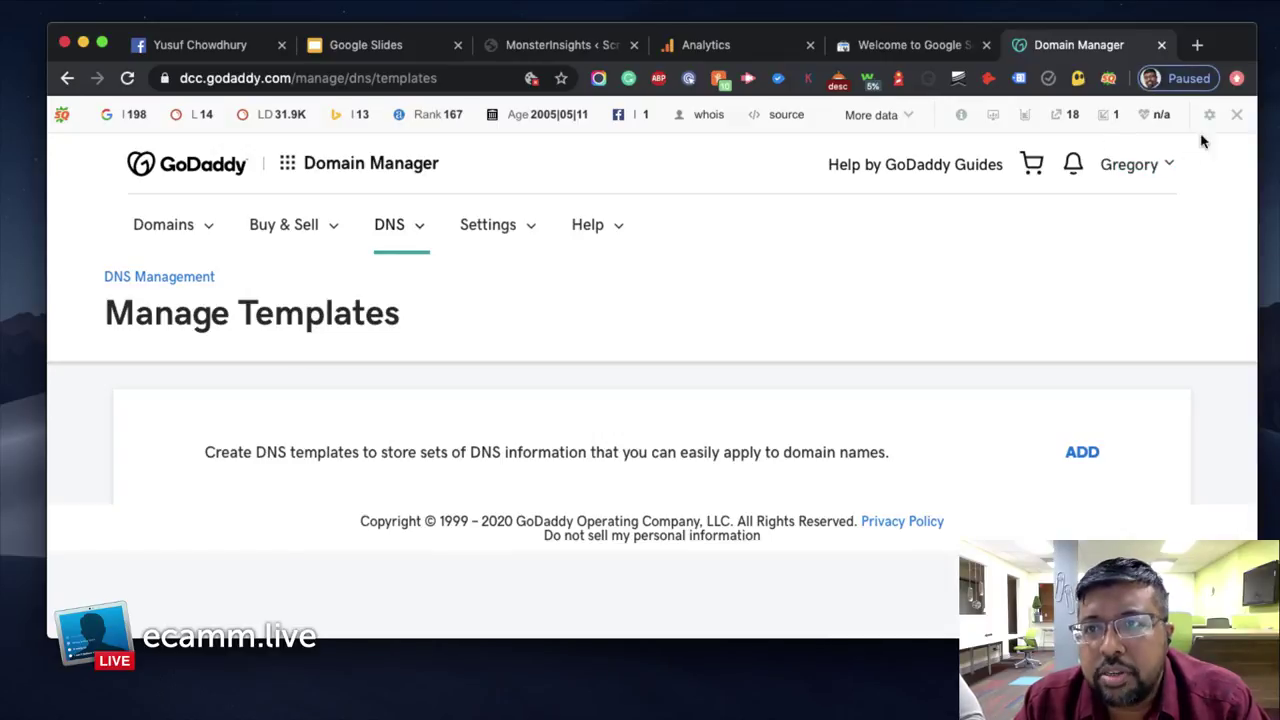
{"action": "left_click", "coordinate": [460, 79]}
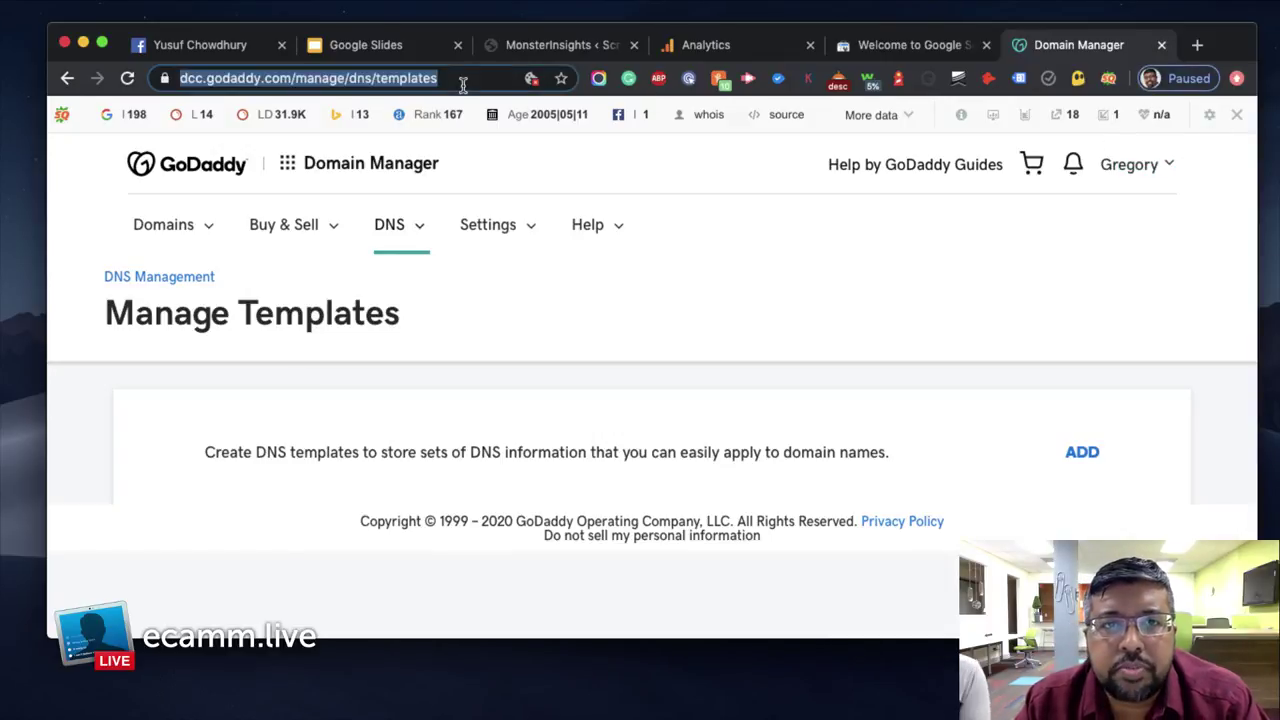
Load namecheap.com in the current tab in place of the DNS templates page
{"action": "type", "text": "namecheap"}
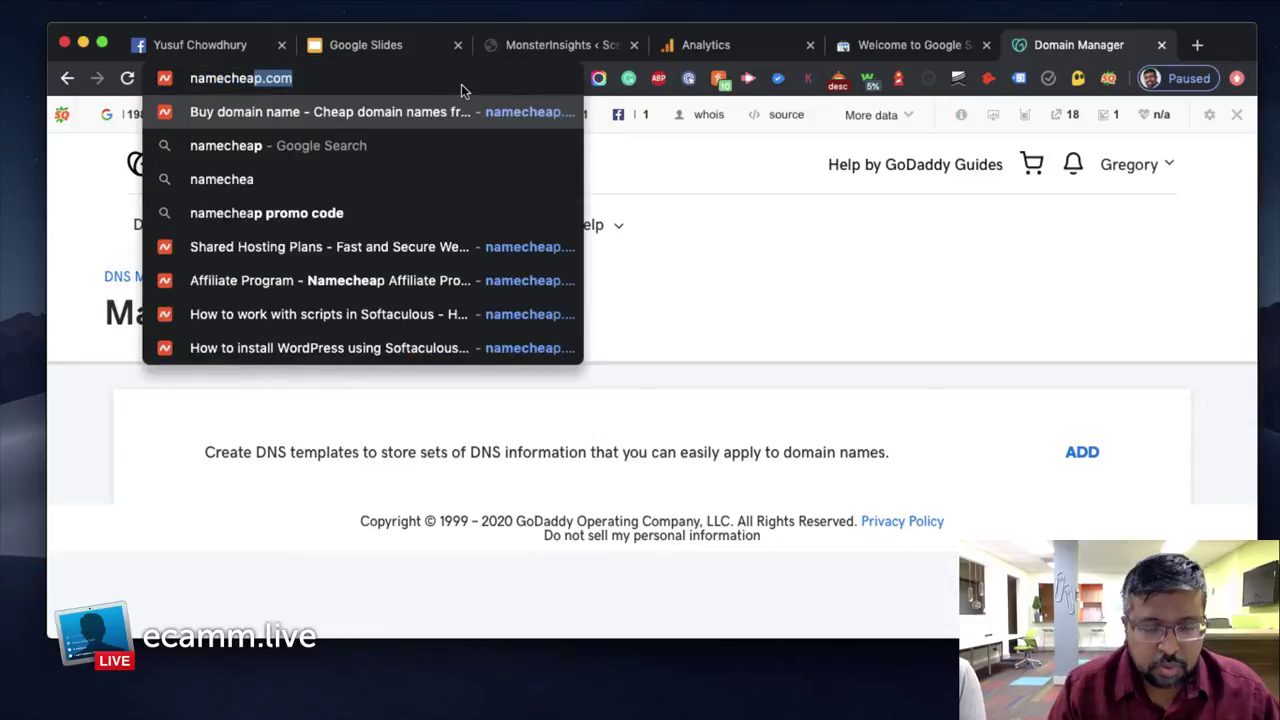
{"action": "type", "text": ".com"}
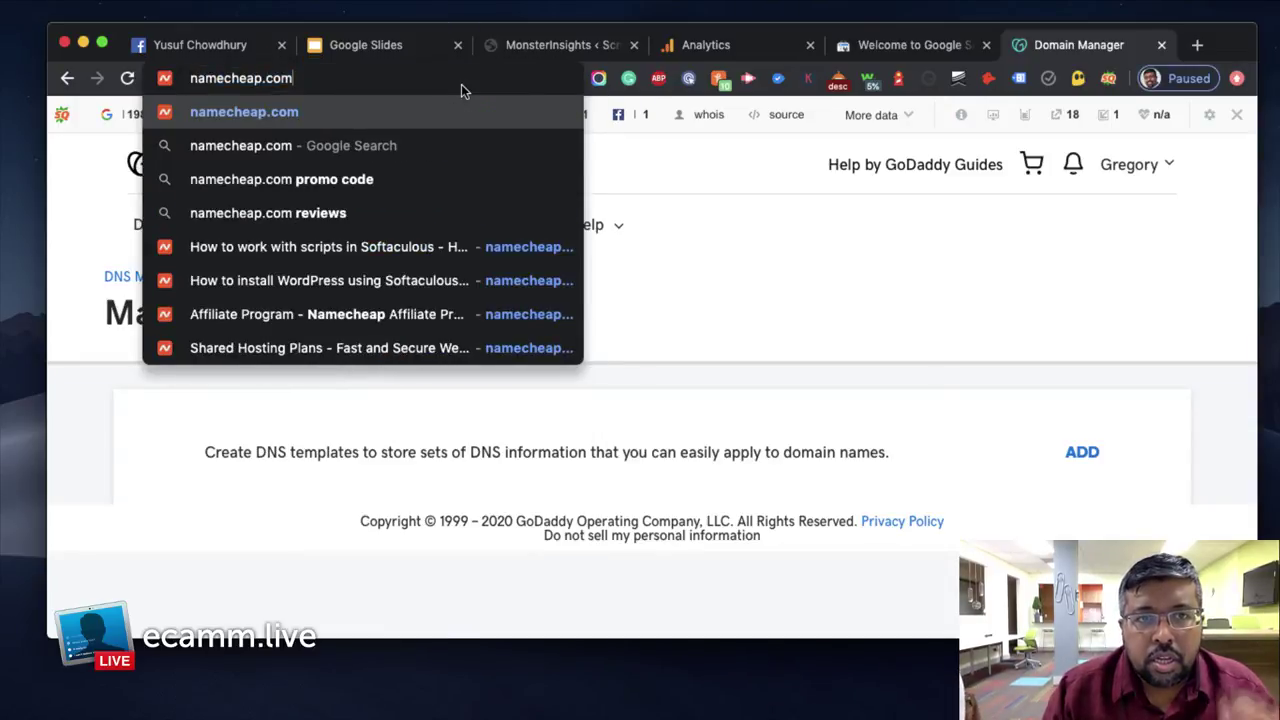
{"action": "key", "text": "Return"}
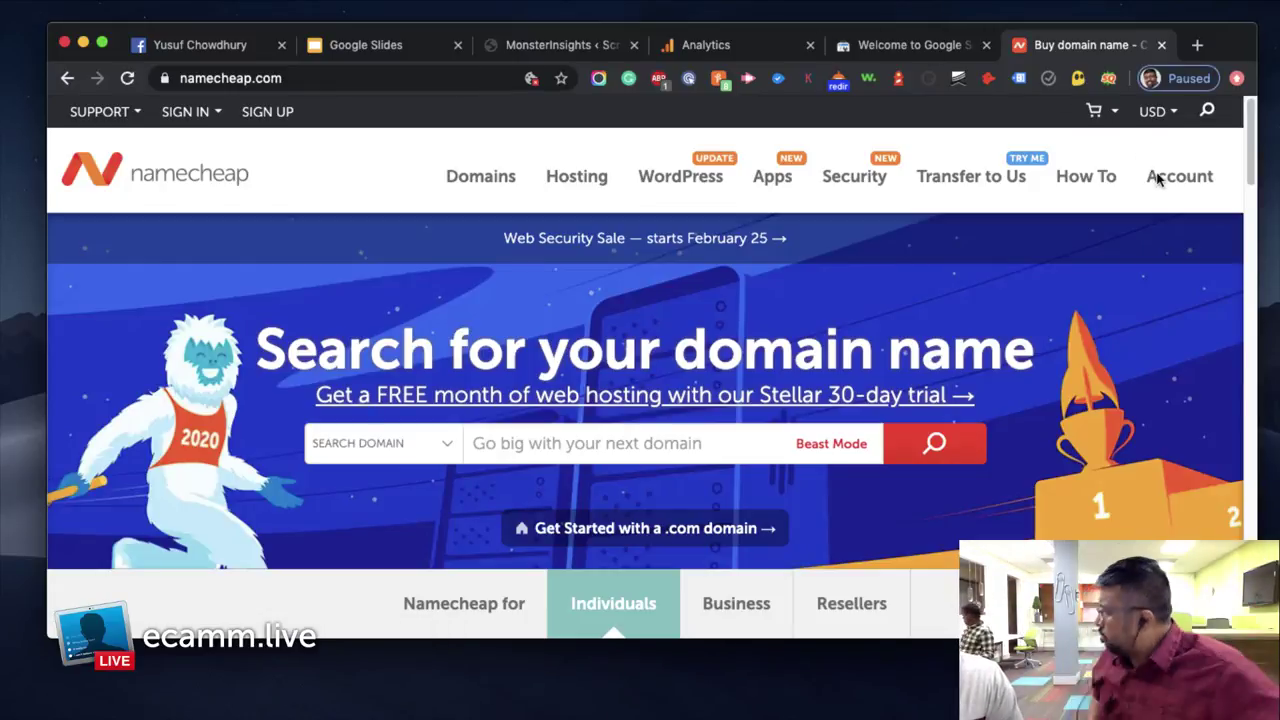
{"action": "mouse_move", "coordinate": [1157, 177]}
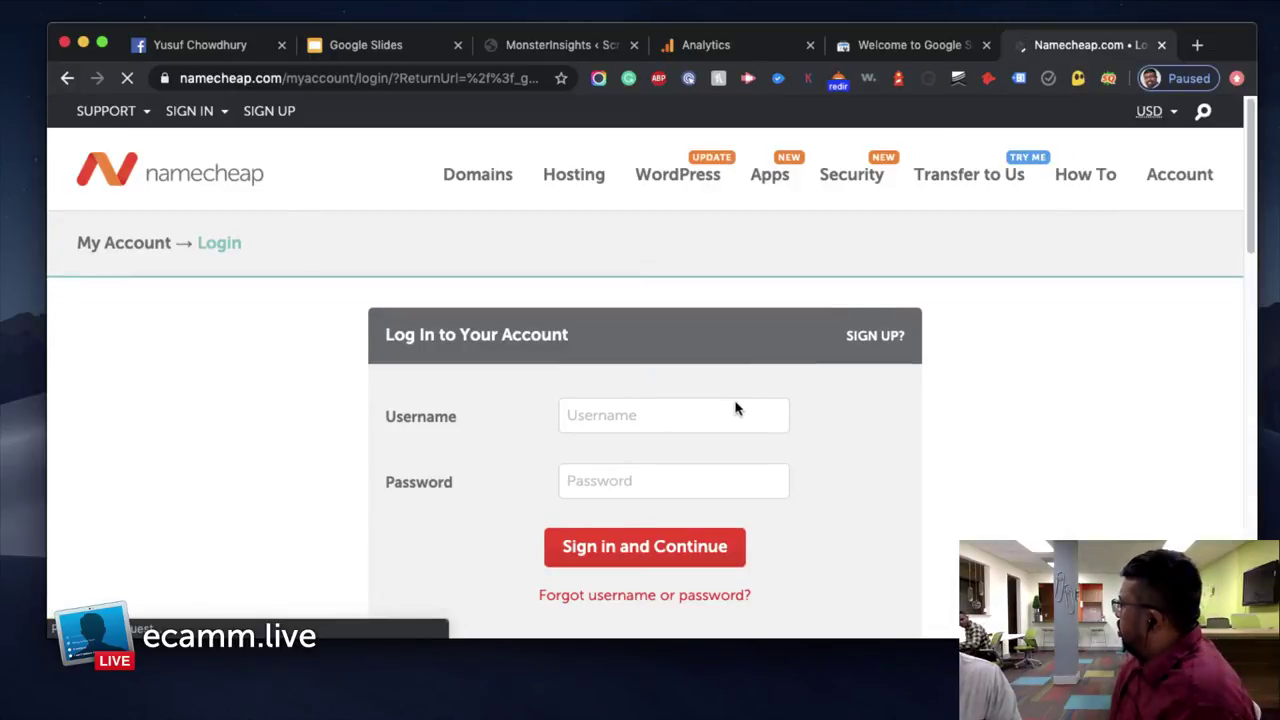
Log in to Namecheap with the account username and password
{"action": "left_click", "coordinate": [709, 415]}
{"action": "type", "text": "scruffy"}
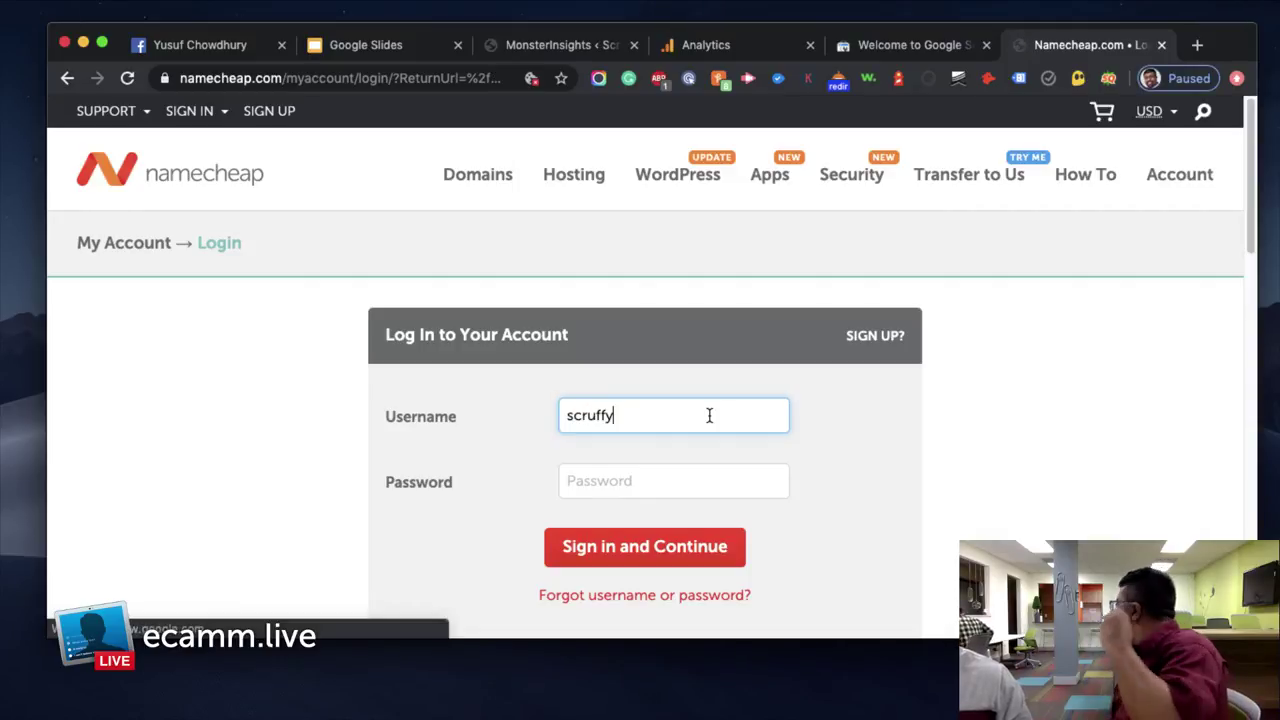
{"action": "type", "text": "nomad98"}
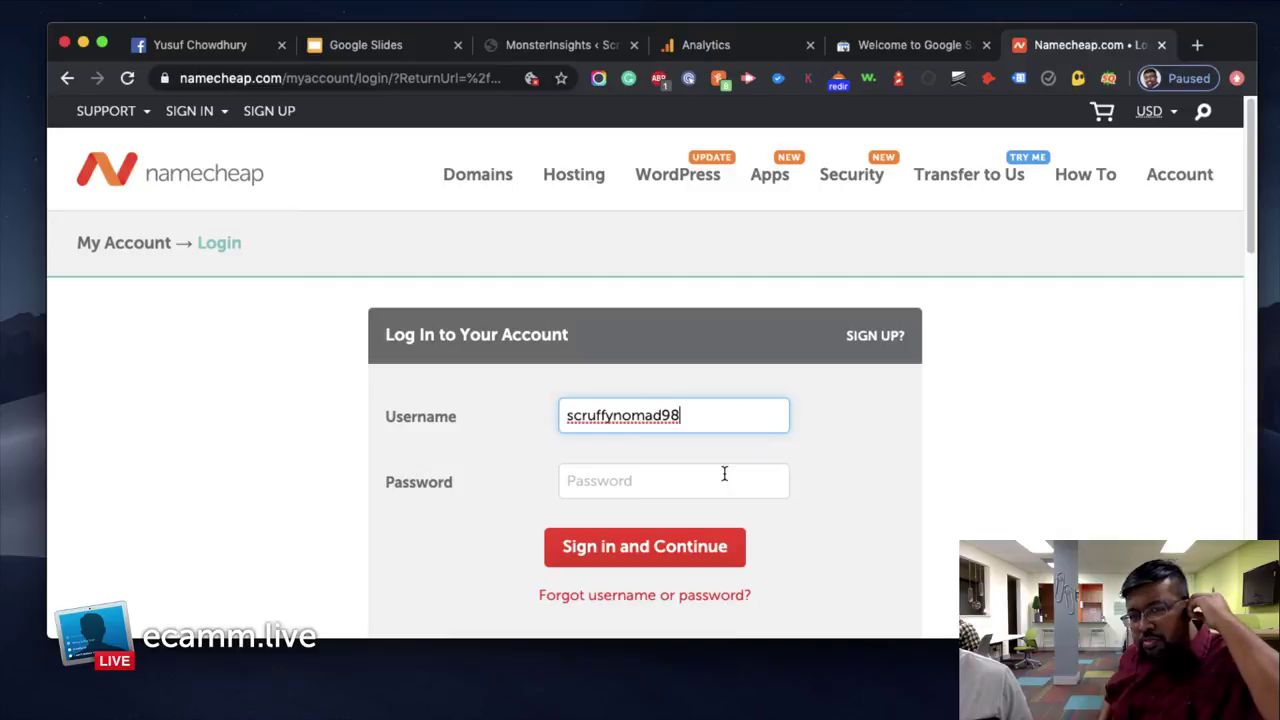
{"action": "left_click", "coordinate": [724, 477]}
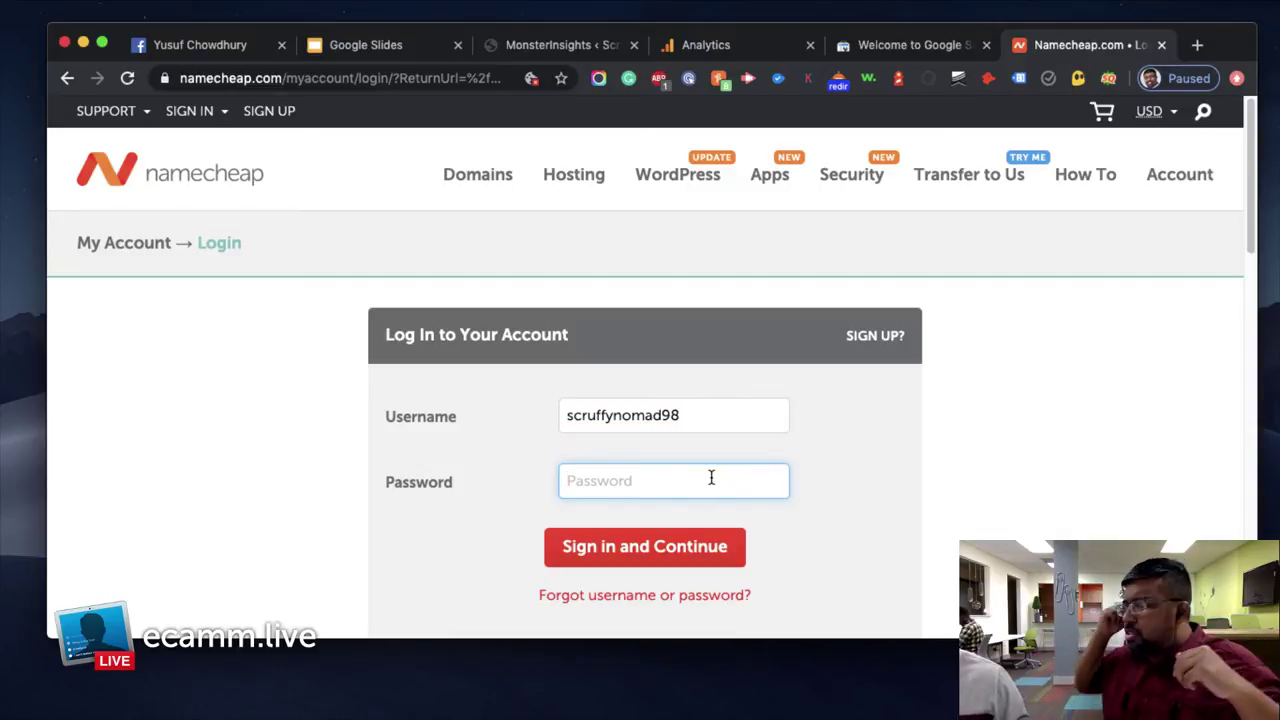
{"action": "type", "text": "•••••••••••••••"}
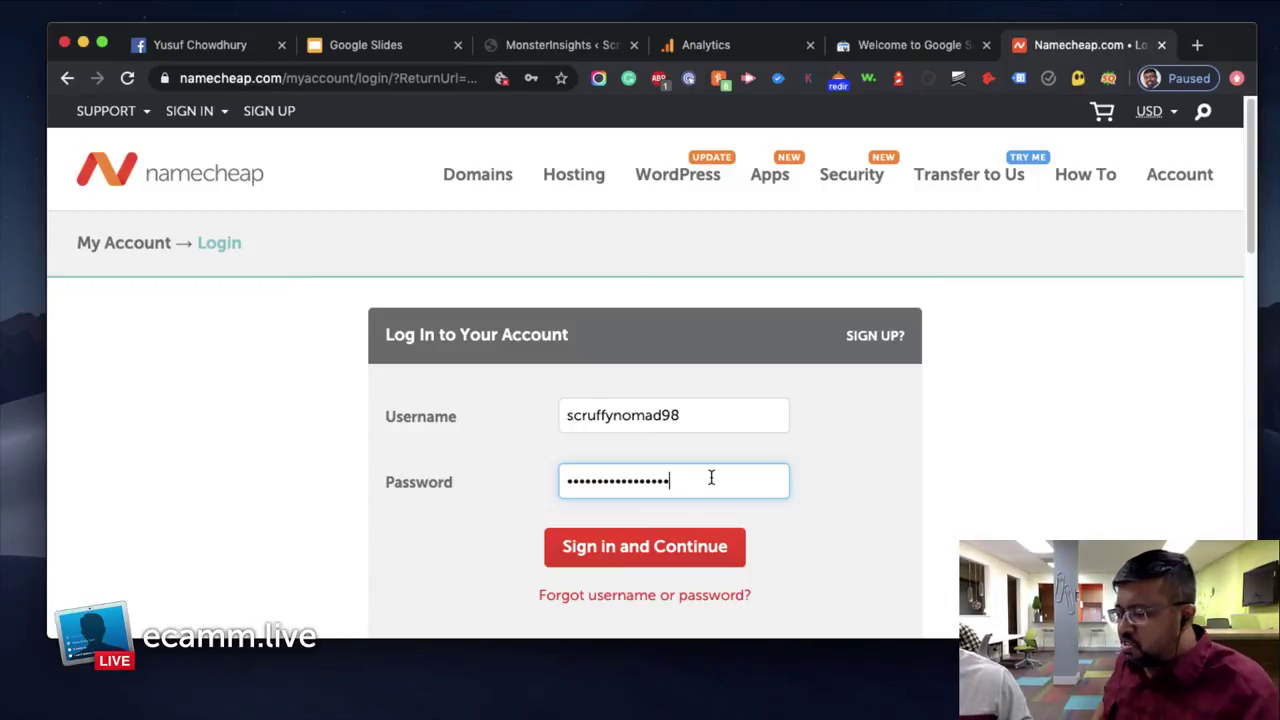
{"action": "type", "text": "••"}
{"action": "key", "text": "Return"}
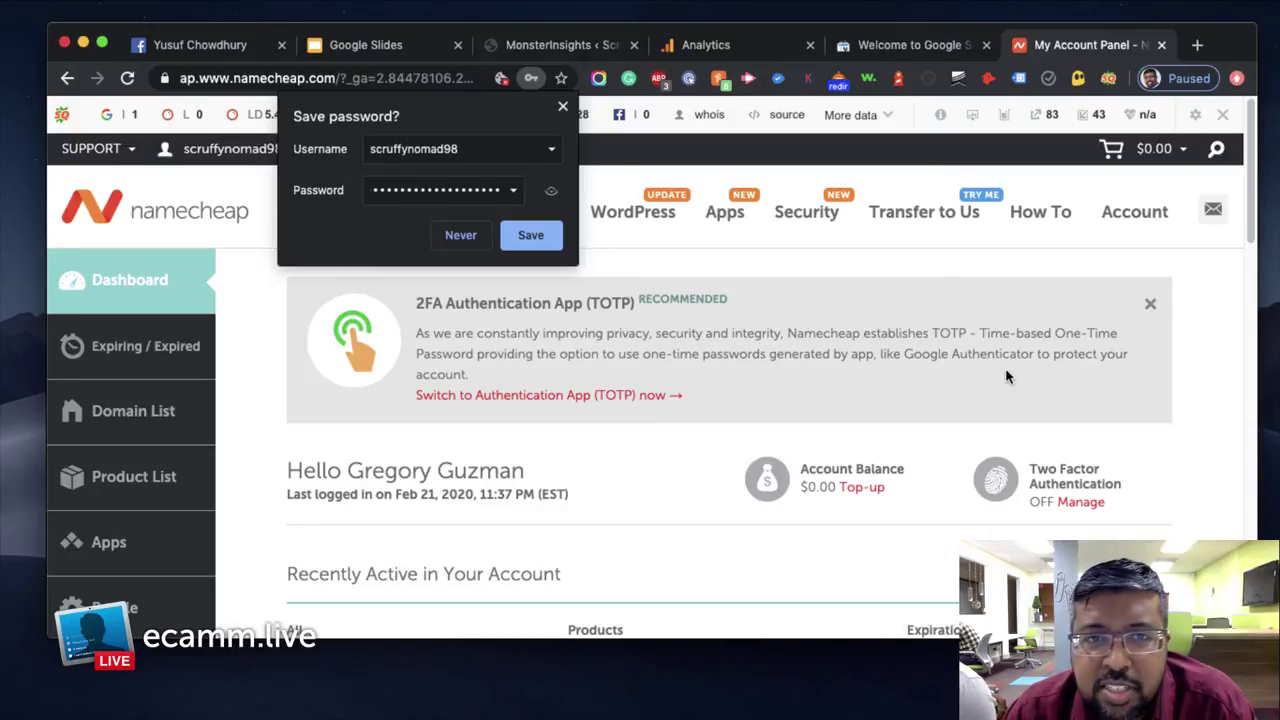
Dismiss the Save password bubble and launch cPanel from the Stellar plan under Recently Active
{"action": "left_click", "coordinate": [562, 107]}
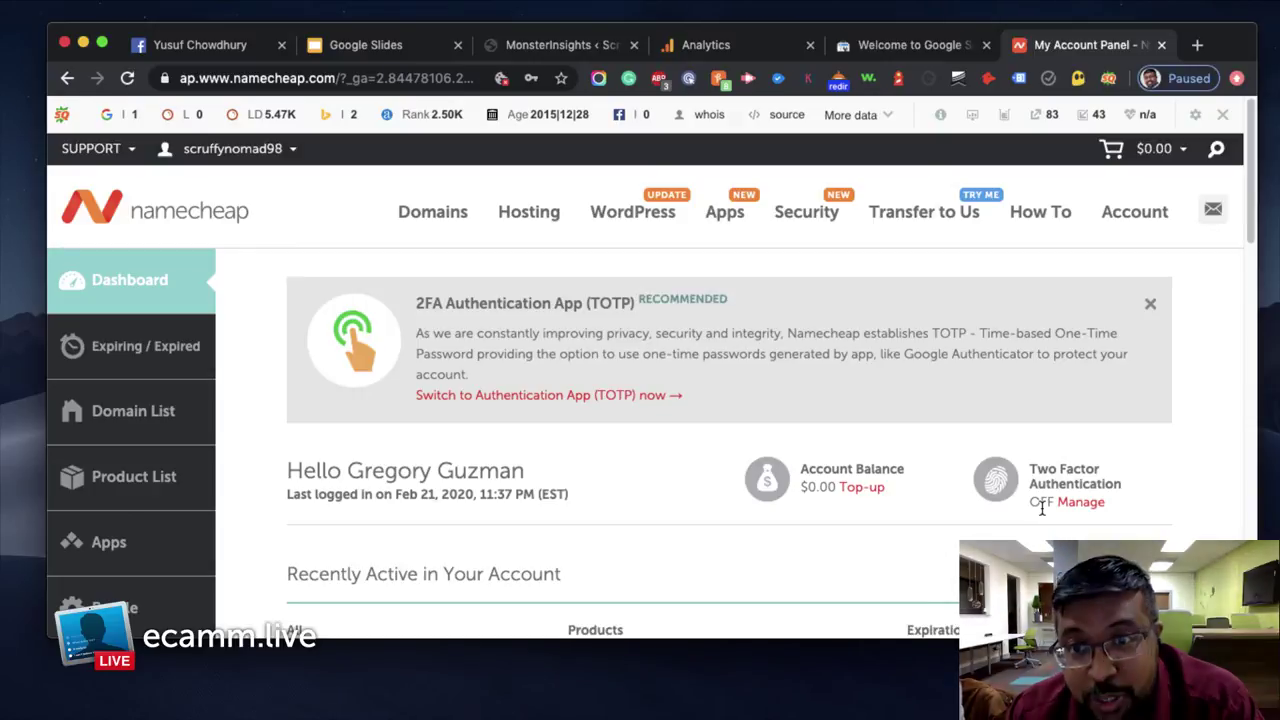
{"action": "left_click", "coordinate": [1044, 292]}
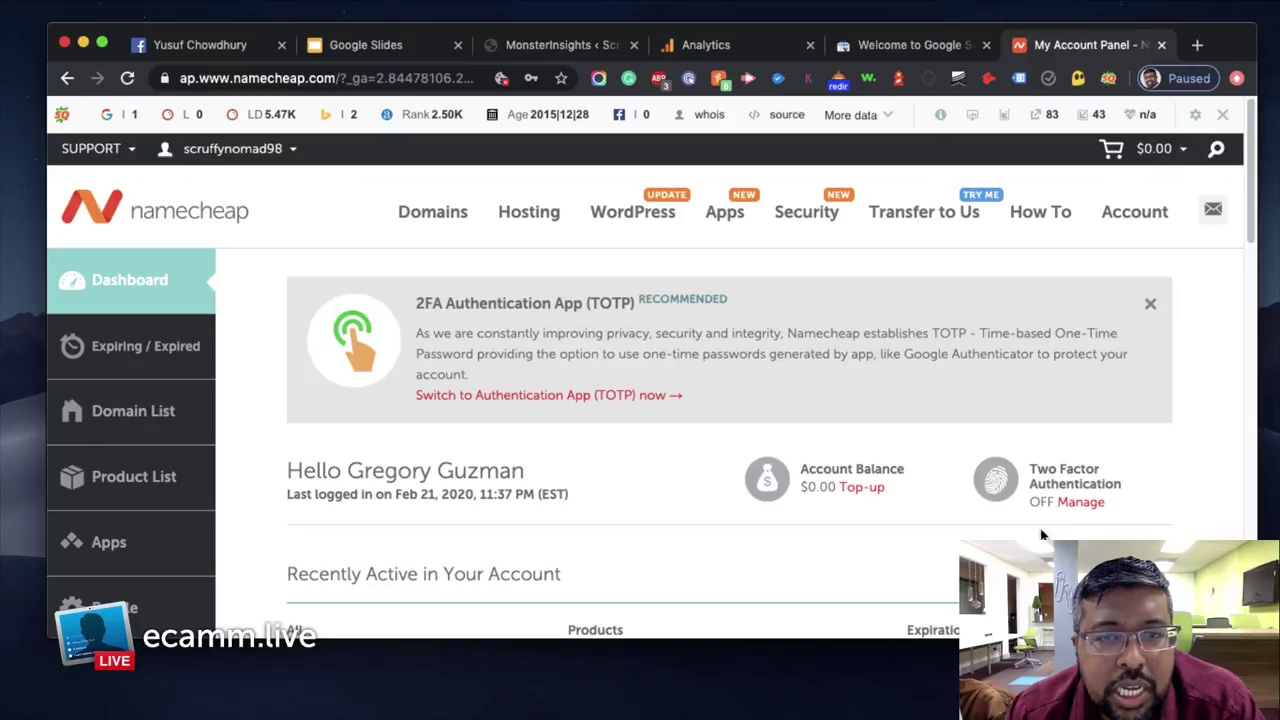
{"action": "scroll", "coordinate": [1042, 535], "scroll_direction": "down", "scroll_amount": 2}
{"action": "scroll", "coordinate": [1101, 538], "scroll_direction": "down", "scroll_amount": 3}
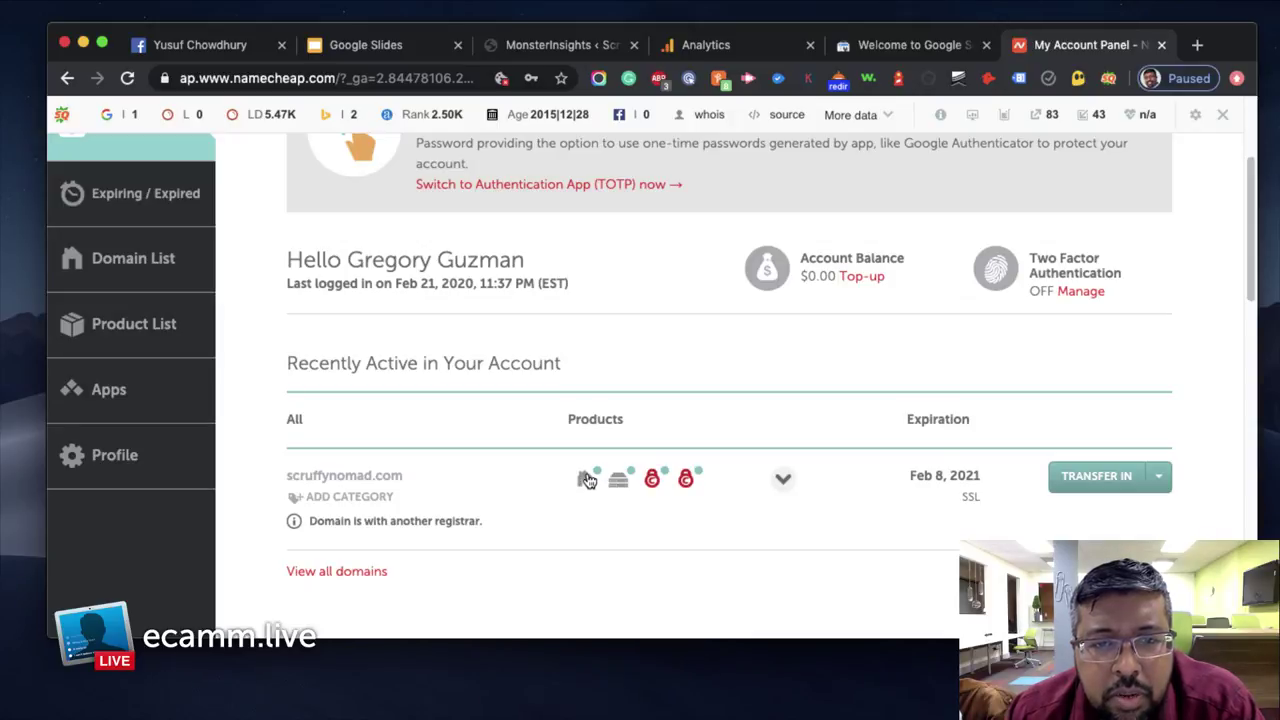
{"action": "scroll", "coordinate": [655, 500], "scroll_direction": "down", "scroll_amount": 1}
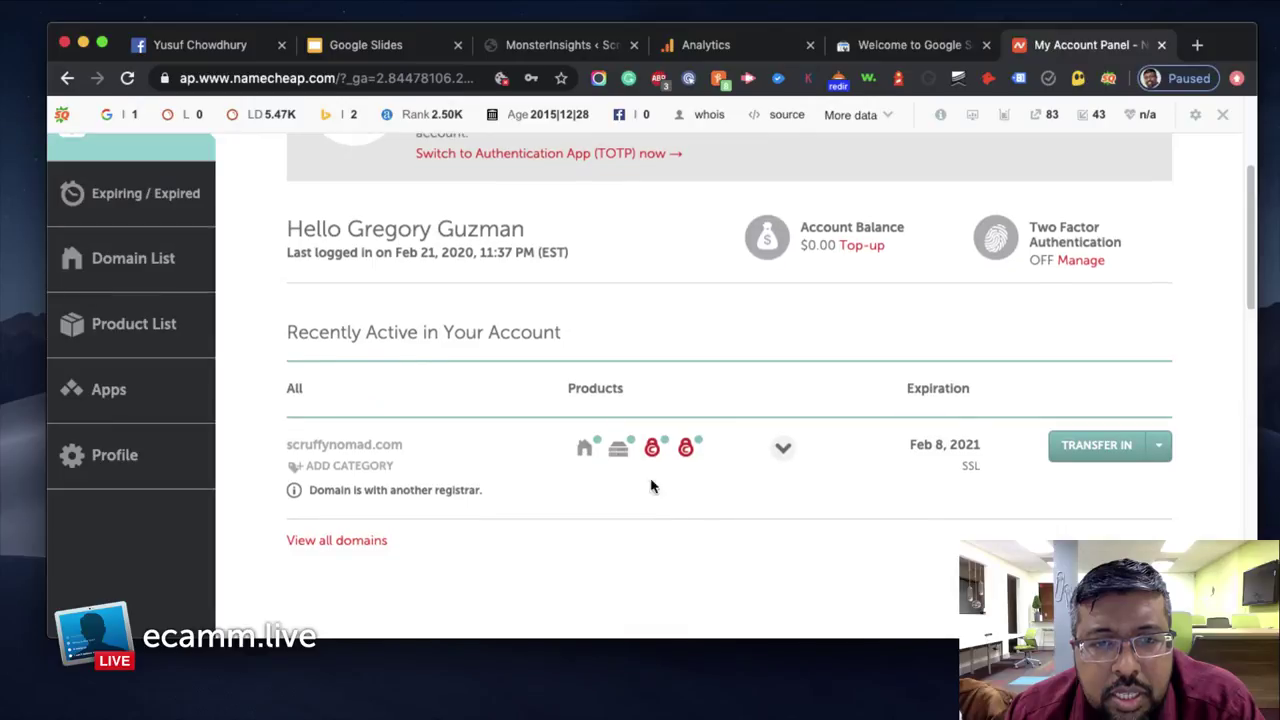
{"action": "mouse_move", "coordinate": [587, 452]}
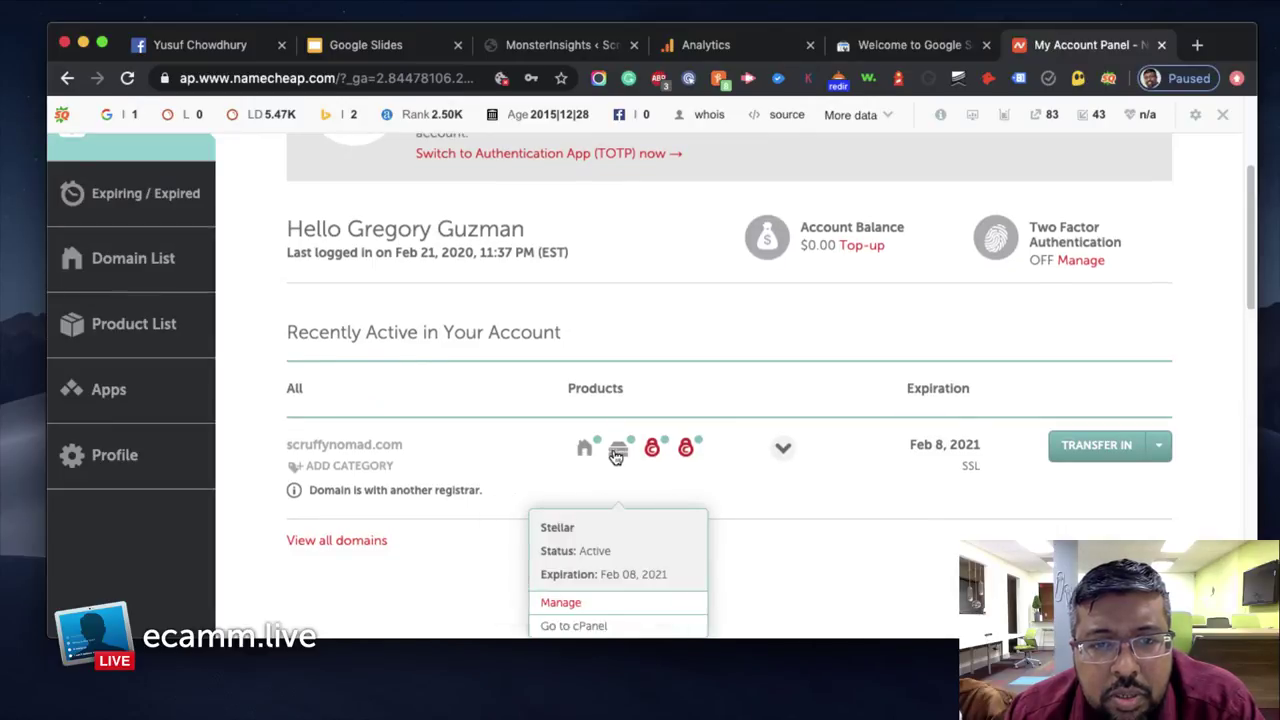
{"action": "scroll", "coordinate": [617, 456], "scroll_direction": "down", "scroll_amount": 1}
{"action": "mouse_move", "coordinate": [656, 444]}
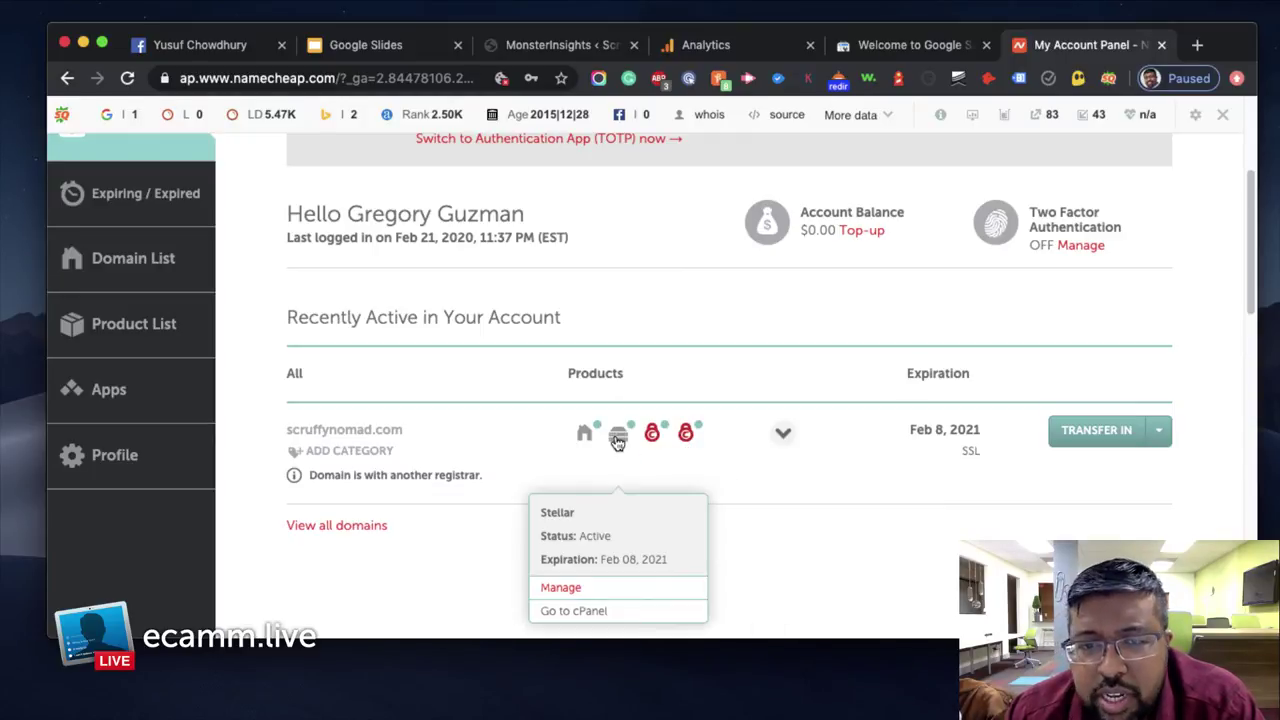
{"action": "scroll", "coordinate": [620, 437], "scroll_direction": "down", "scroll_amount": 2}
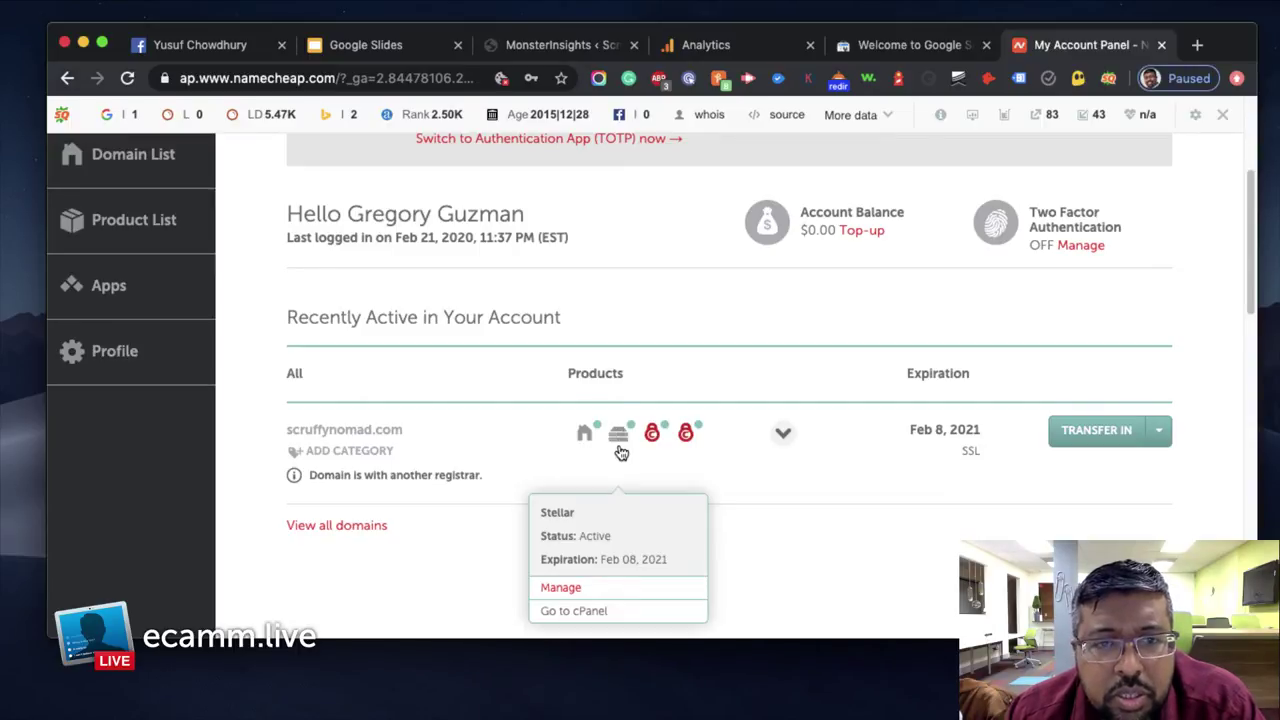
{"action": "left_click", "coordinate": [620, 437]}
{"action": "mouse_move", "coordinate": [619, 440]}
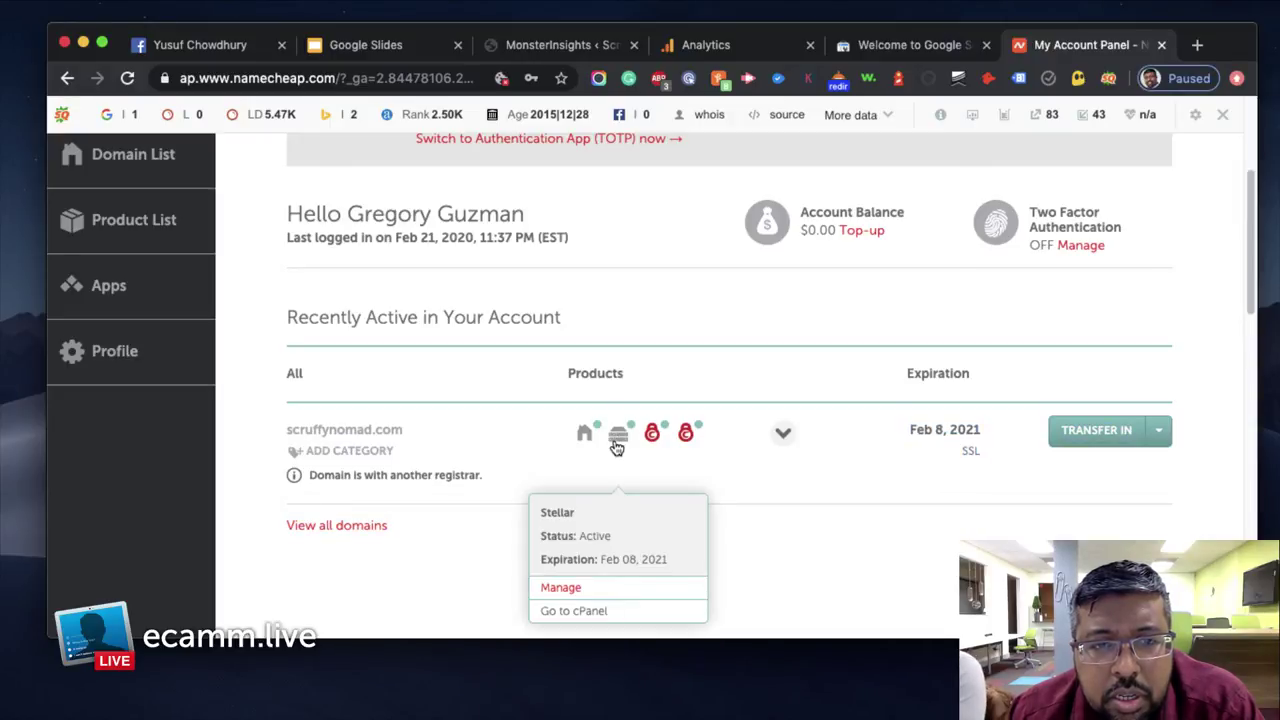
{"action": "left_click", "coordinate": [574, 611]}
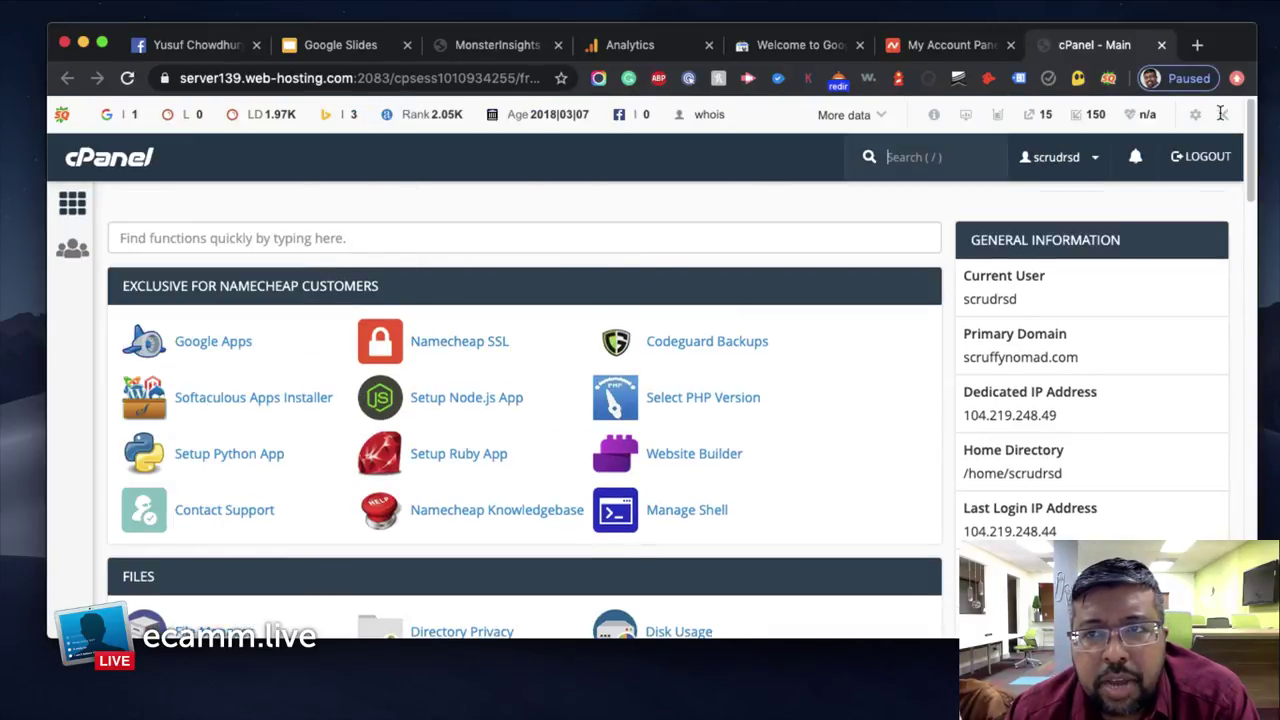
Hide the SEObar, search cPanel for 'dns', and open Zone Editor to manage scruffynomad.com
{"action": "left_click", "coordinate": [1222, 114]}
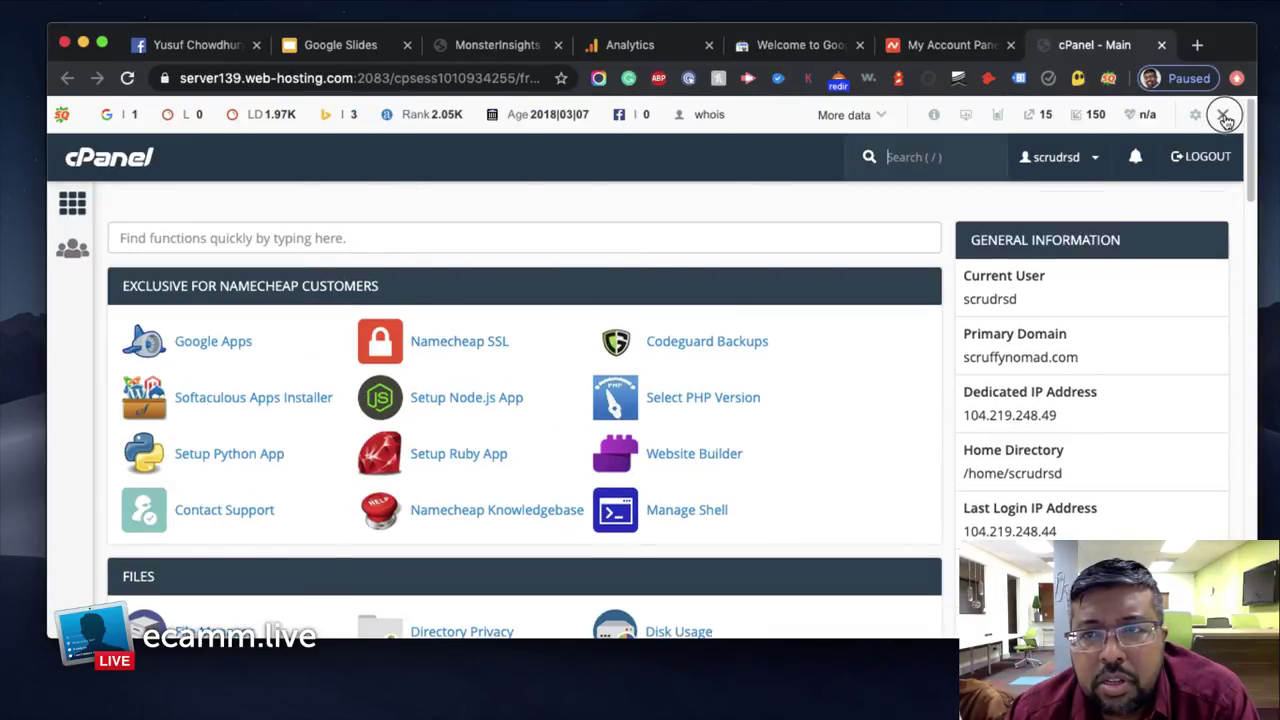
{"action": "left_click", "coordinate": [922, 196]}
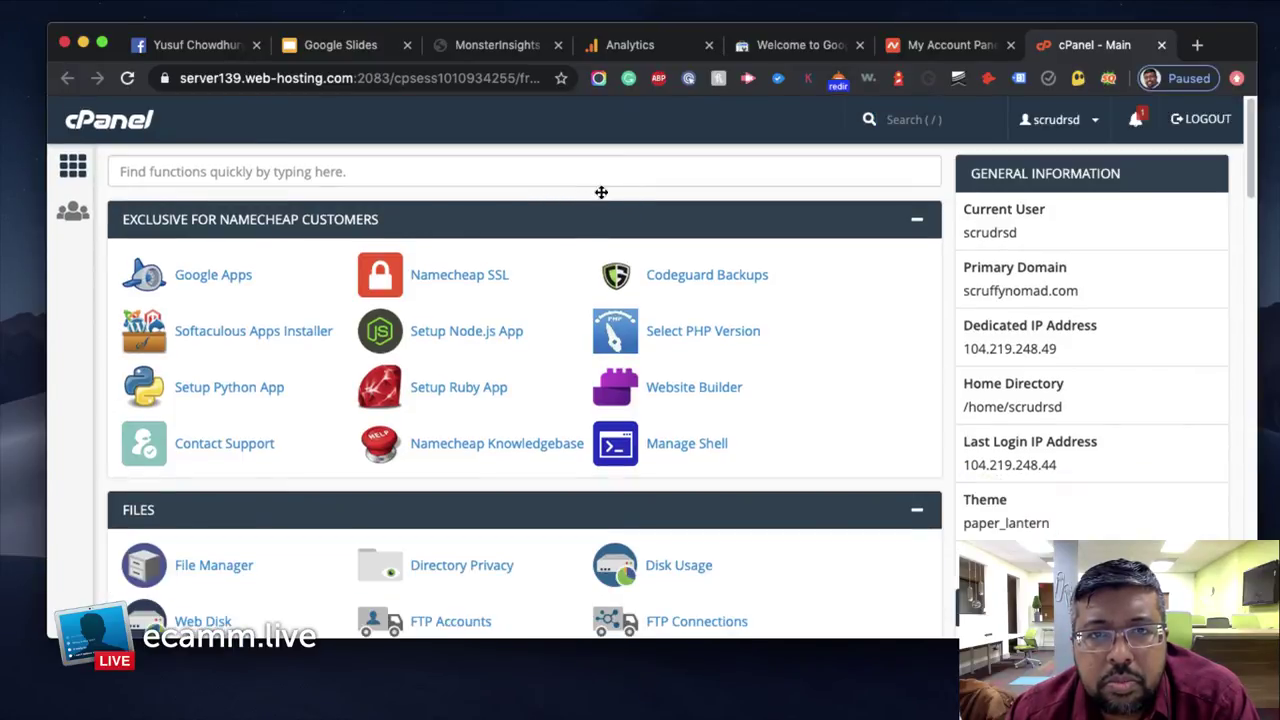
{"action": "left_click", "coordinate": [601, 176]}
{"action": "type", "text": "cpane"}
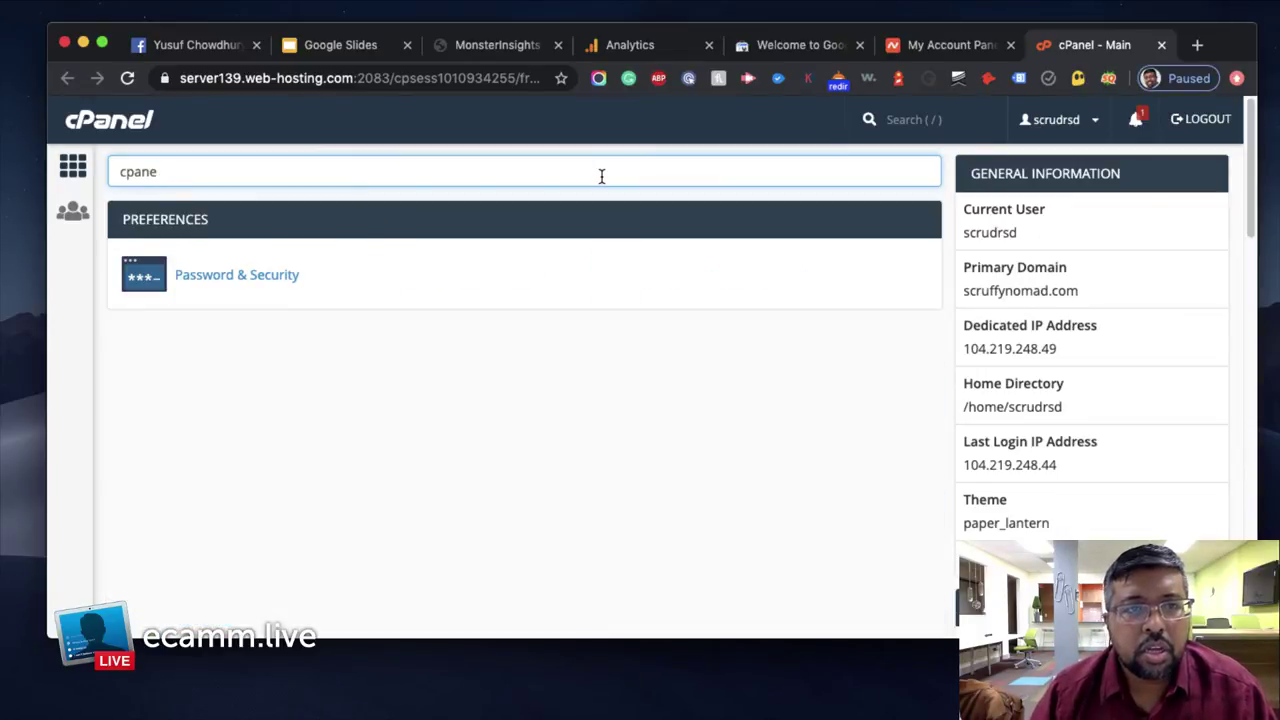
{"action": "key", "text": "BackSpace"}
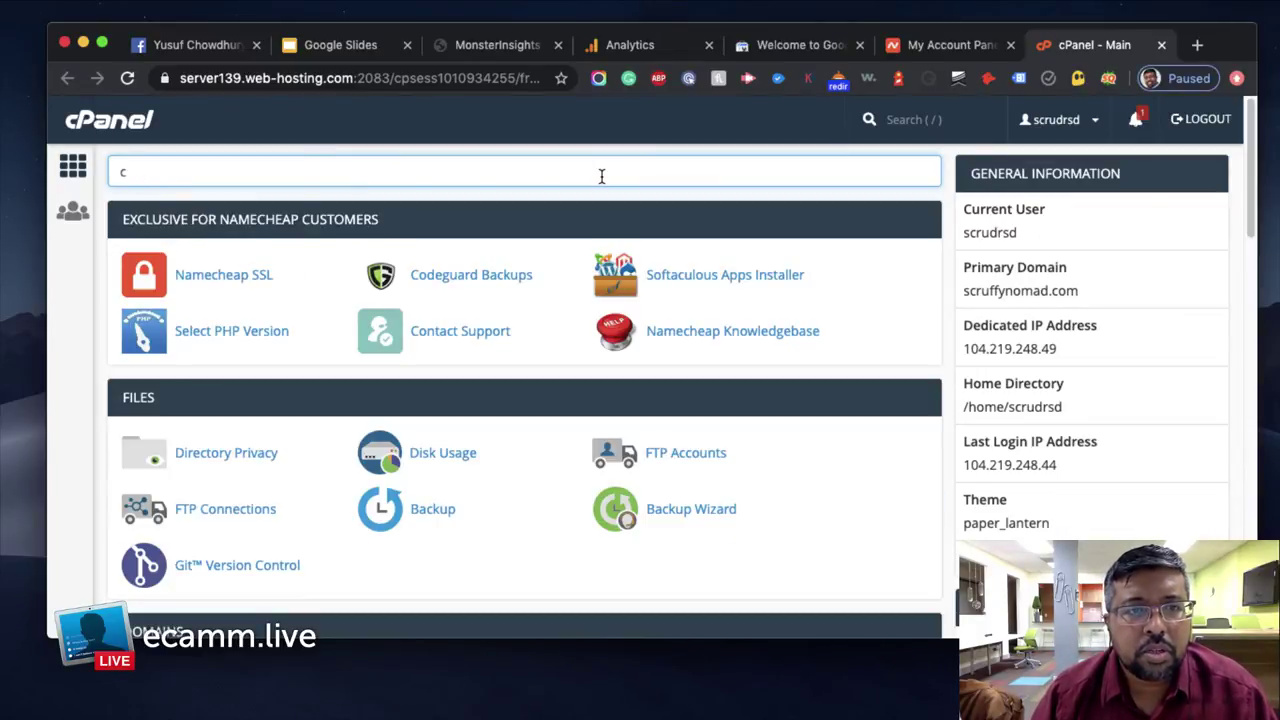
{"action": "key", "text": "BackSpace"}
{"action": "type", "text": "dns"}
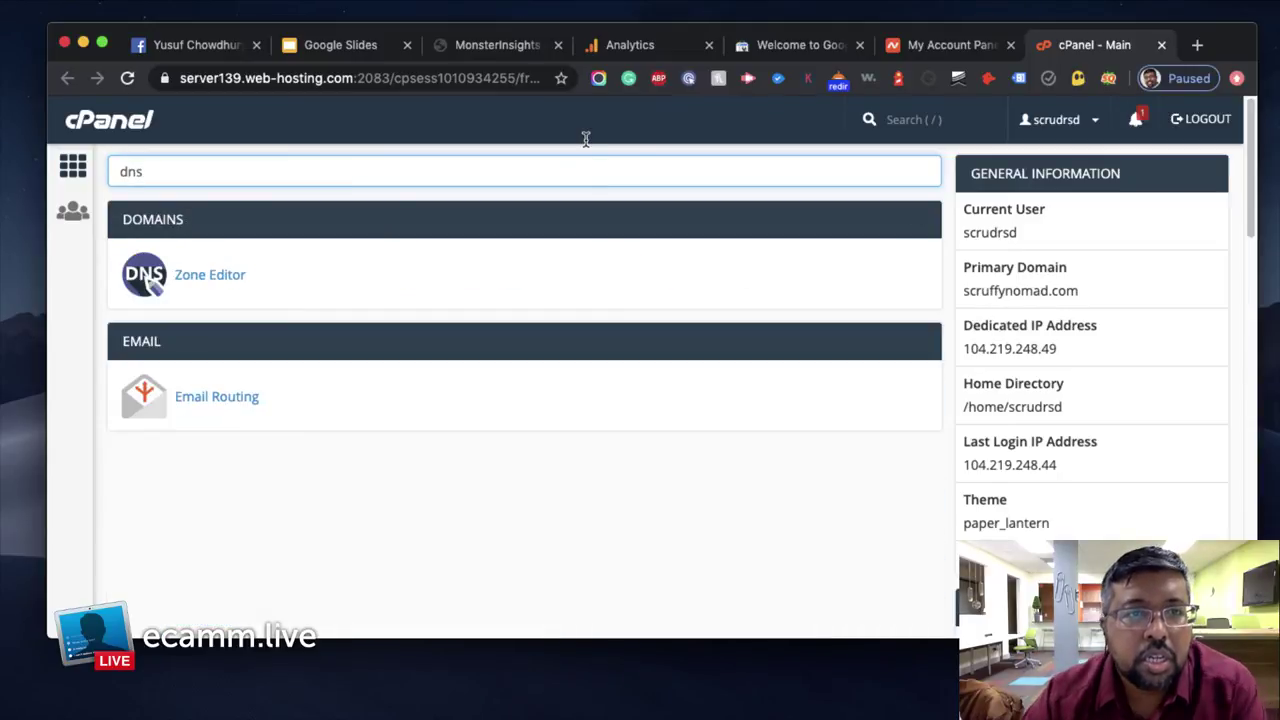
{"action": "left_click", "coordinate": [220, 274]}
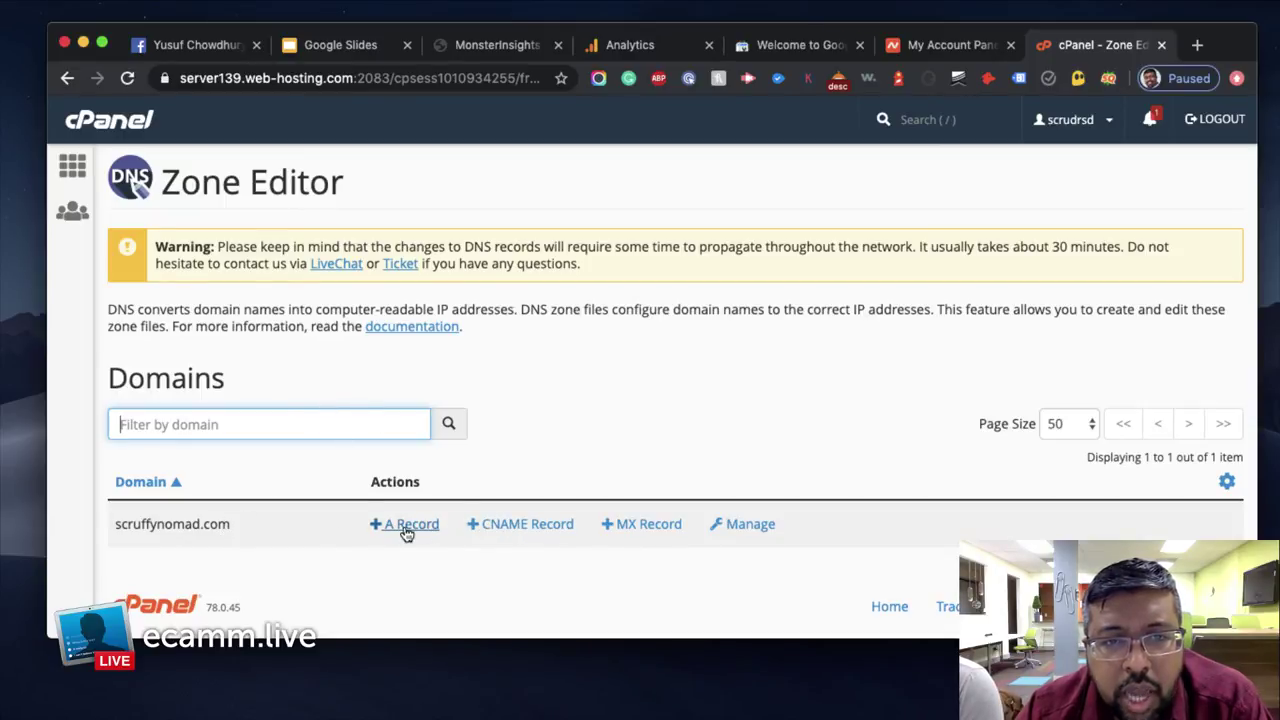
{"action": "left_click", "coordinate": [742, 535]}
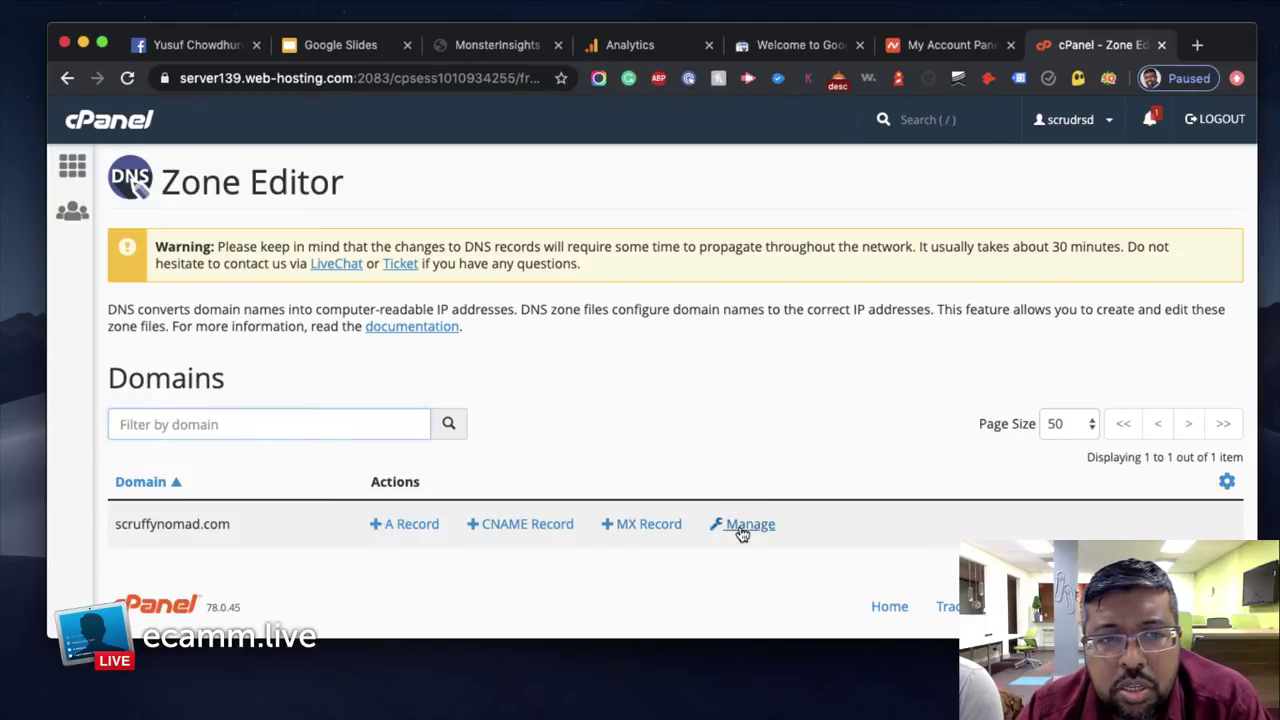
Recopy Search Console's TXT value, then scroll through scruffynomad.com's 30 zone records in cPanel
{"action": "scroll", "coordinate": [800, 423], "scroll_direction": "down", "scroll_amount": 2}
{"action": "scroll", "coordinate": [800, 423], "scroll_direction": "down", "scroll_amount": 1}
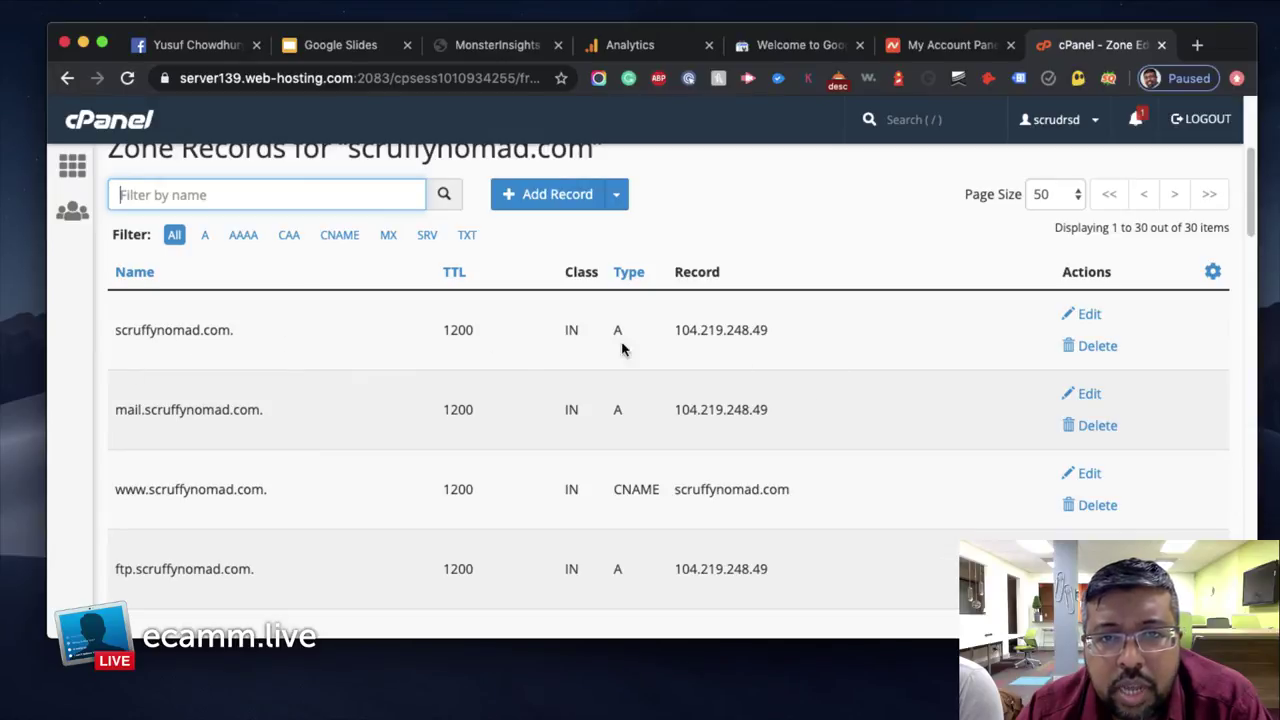
{"action": "scroll", "coordinate": [636, 423], "scroll_direction": "down", "scroll_amount": 5}
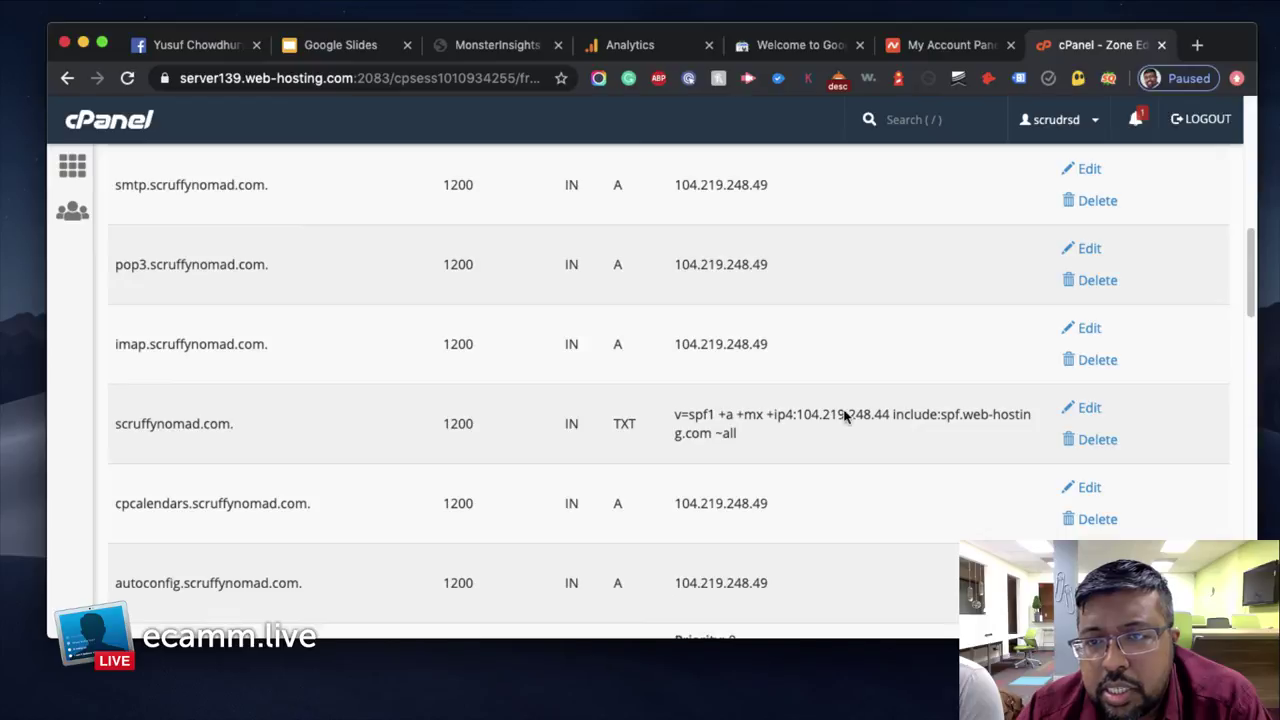
{"action": "left_click", "coordinate": [786, 47]}
{"action": "left_click", "coordinate": [883, 308]}
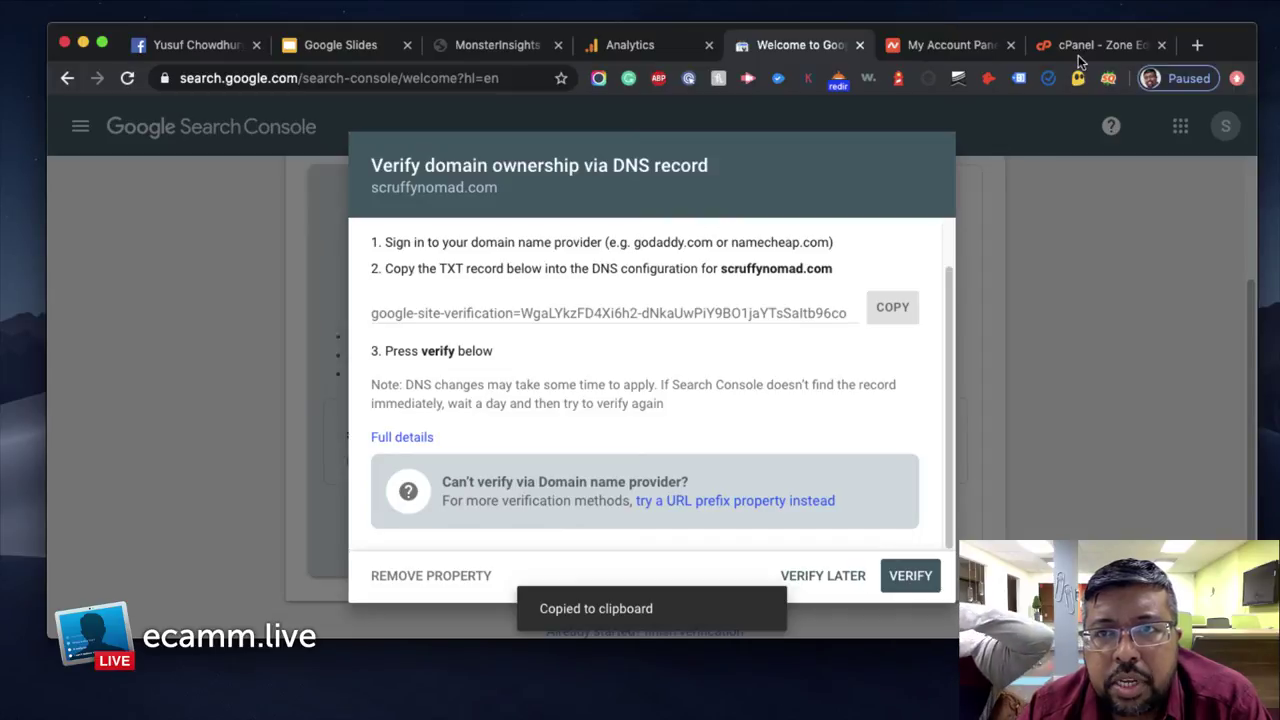
{"action": "left_click", "coordinate": [1078, 50]}
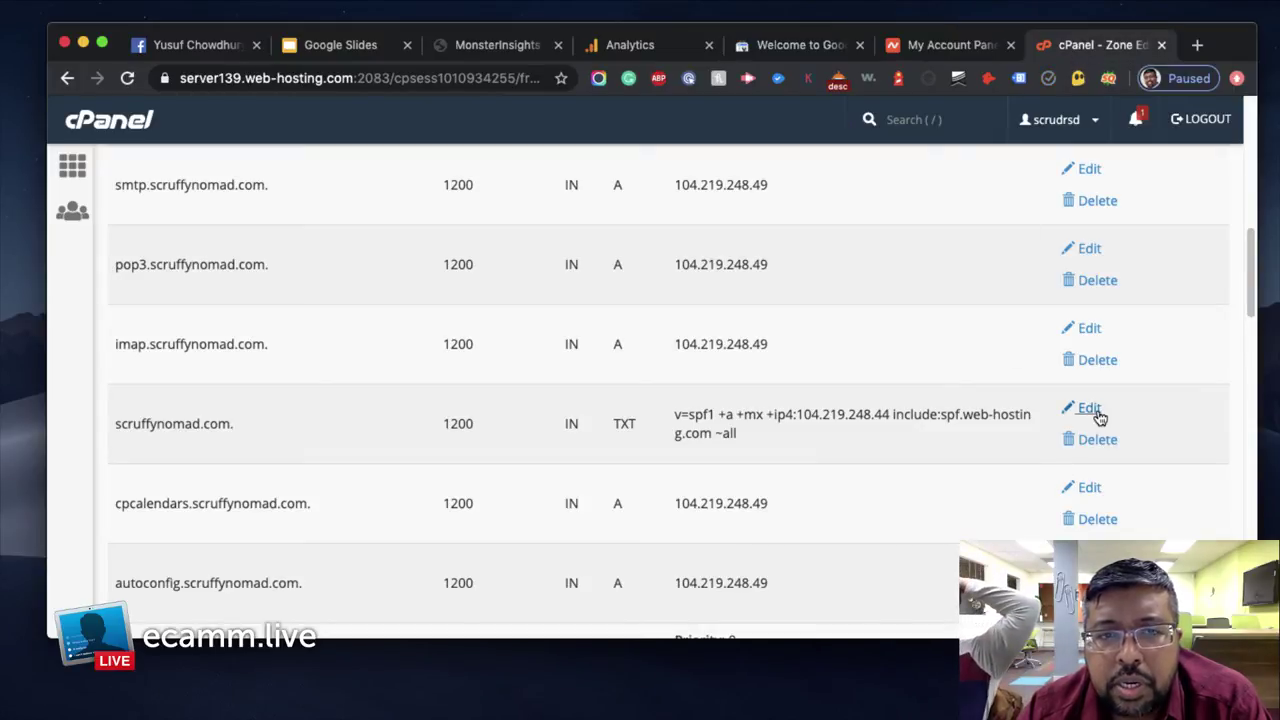
{"action": "scroll", "coordinate": [825, 523], "scroll_direction": "down", "scroll_amount": 3}
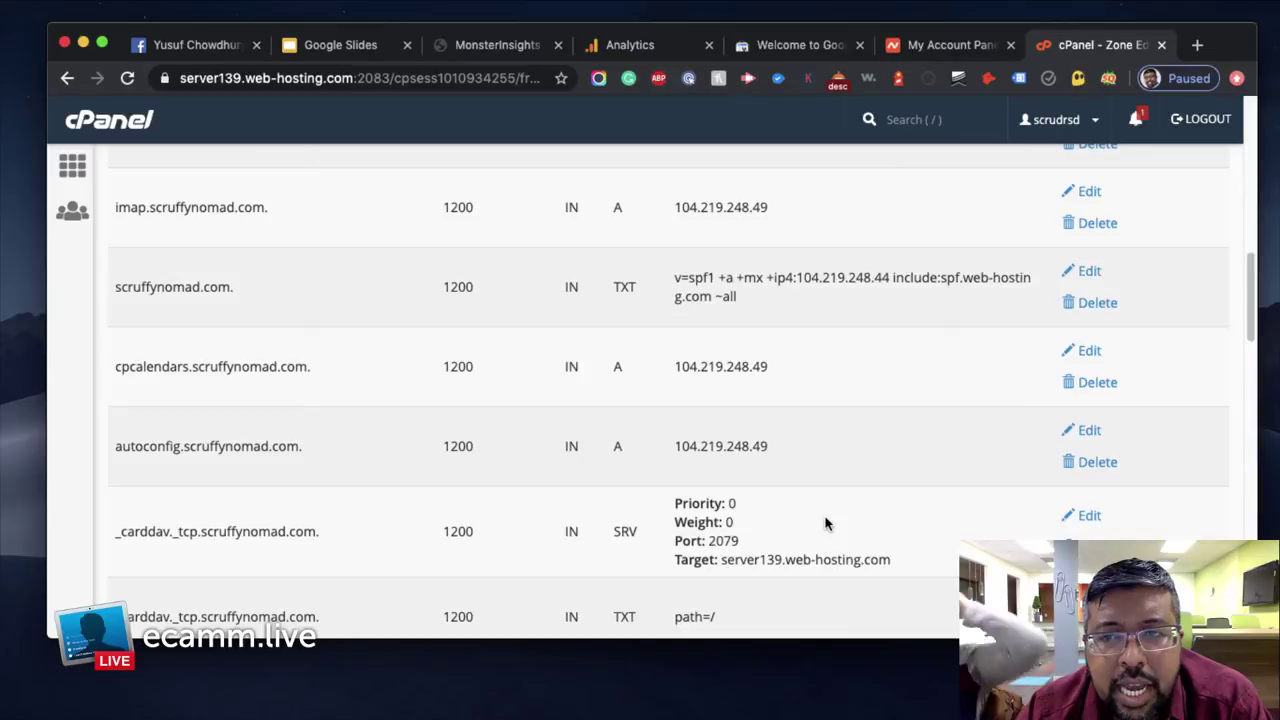
{"action": "scroll", "coordinate": [825, 523], "scroll_direction": "down", "scroll_amount": 15}
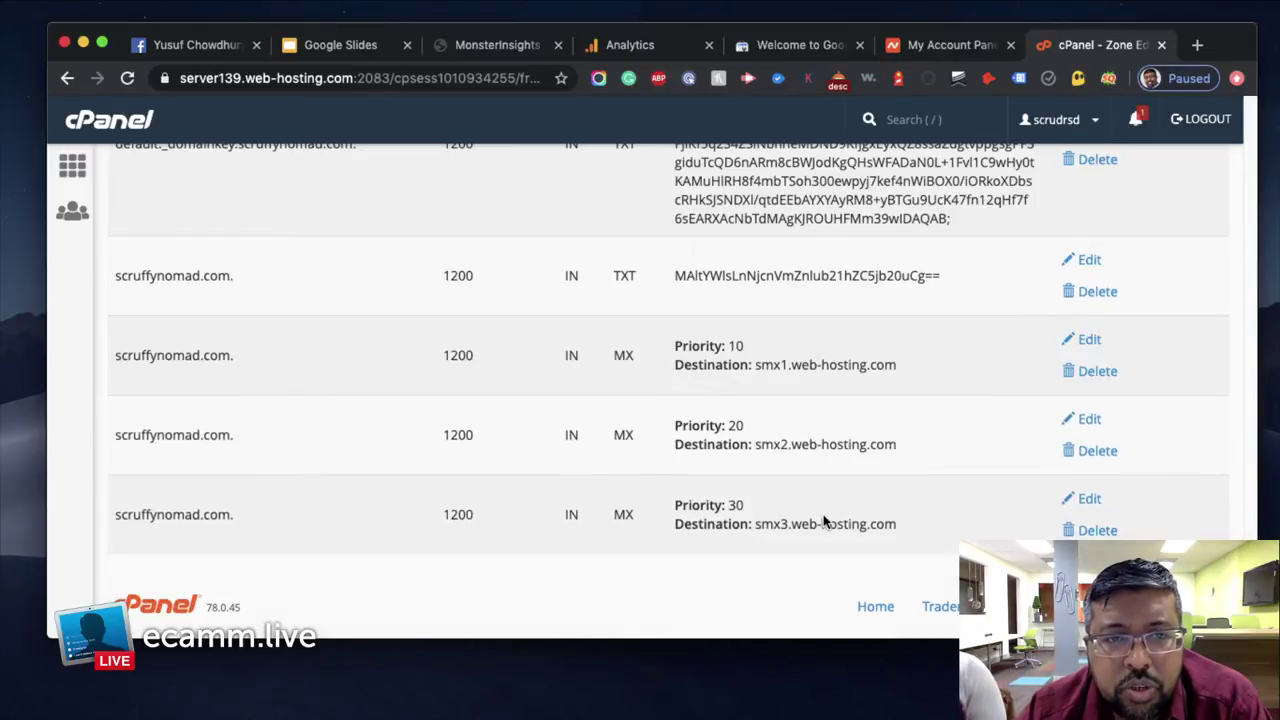
{"action": "scroll", "coordinate": [823, 514], "scroll_direction": "up", "scroll_amount": 15}
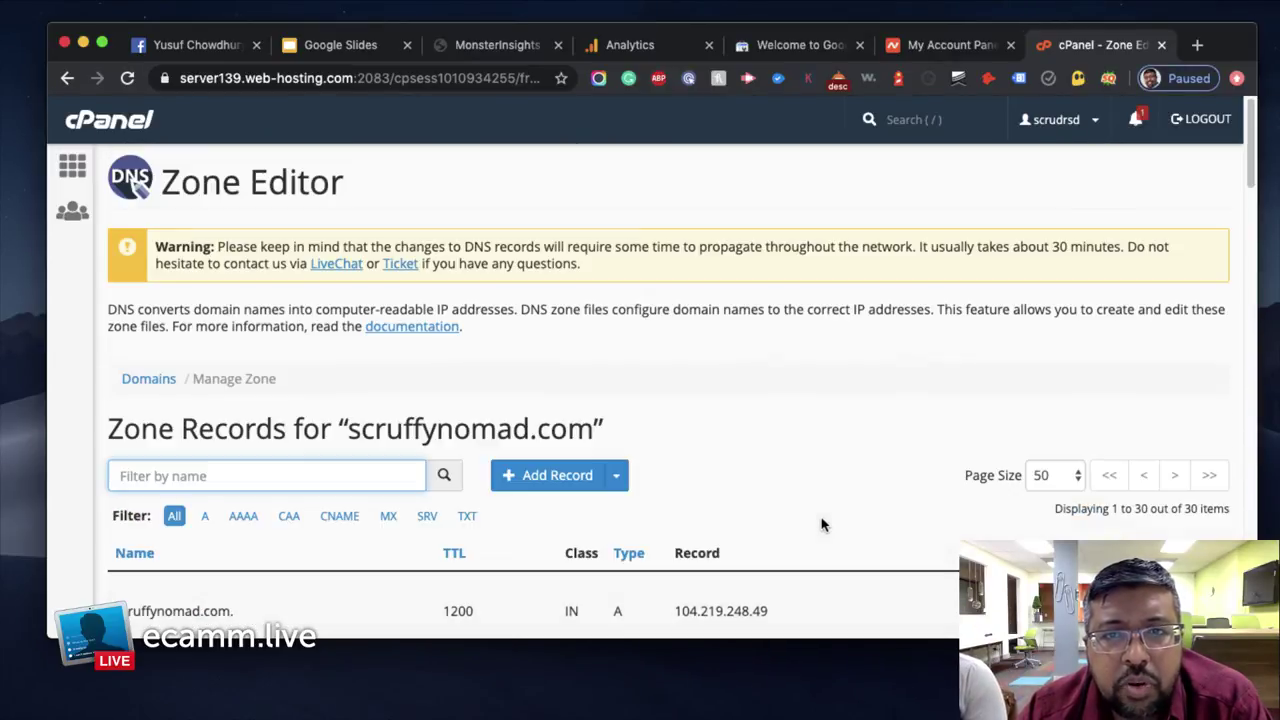
{"action": "scroll", "coordinate": [823, 524], "scroll_direction": "down", "scroll_amount": 2}
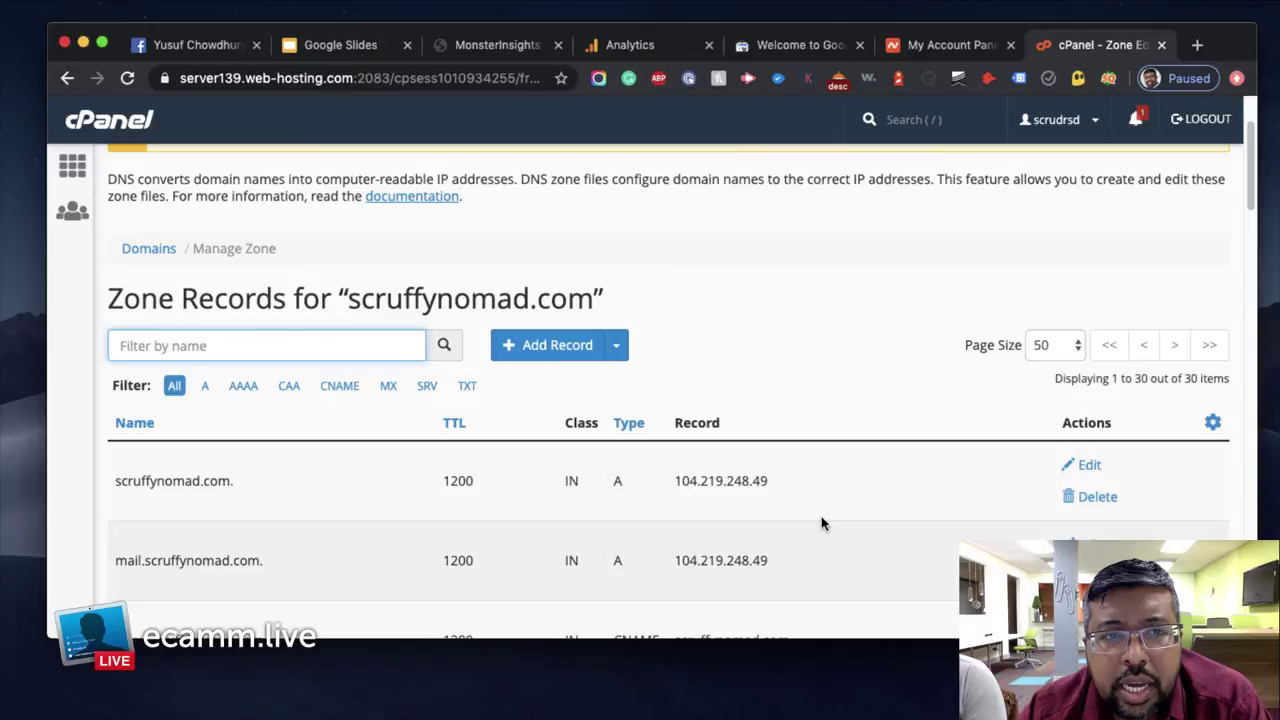
Filter the DNS zone records by the domain name scruffynomad.com
{"action": "left_click_drag", "start_coordinate": [246, 489], "coordinate": [113, 480]}
{"action": "right_click", "coordinate": [149, 482]}
{"action": "left_click", "coordinate": [170, 492]}
{"action": "left_click", "coordinate": [238, 342]}
{"action": "right_click", "coordinate": [238, 342]}
{"action": "left_click", "coordinate": [272, 458]}
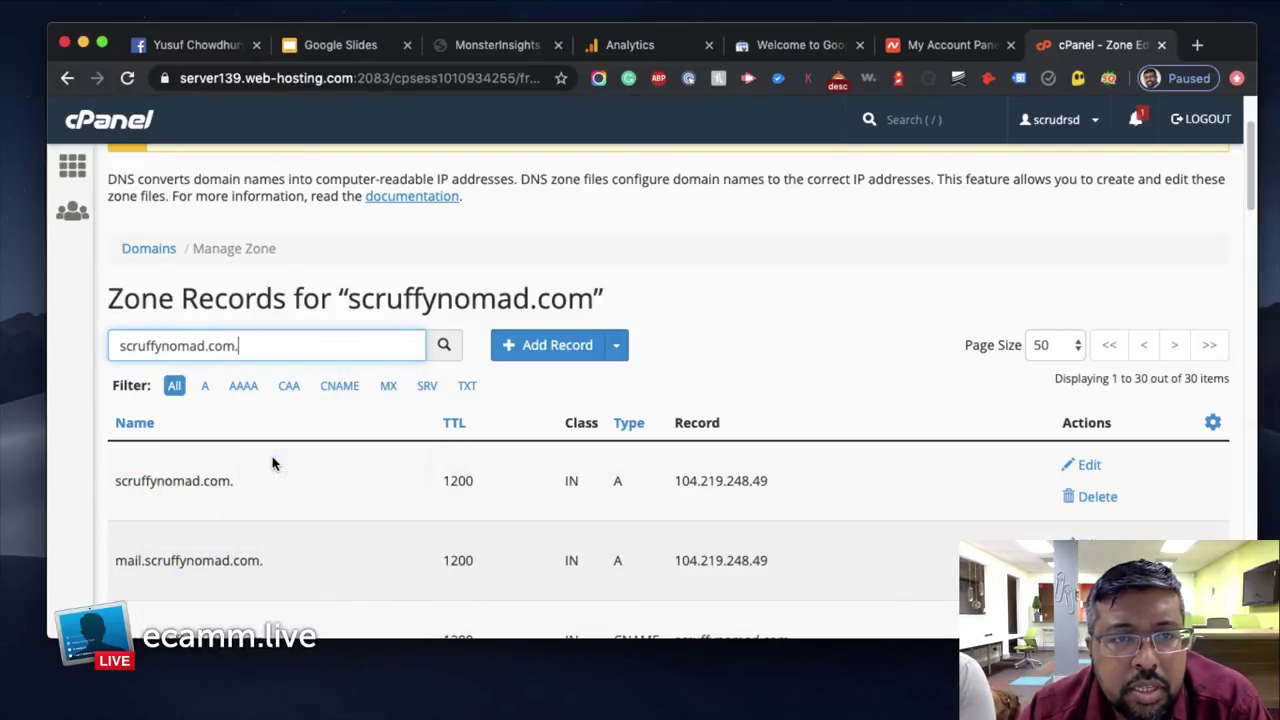
Add a TXT record named scruffynomad.com. holding the Google site-verification value
{"action": "left_click", "coordinate": [616, 348]}
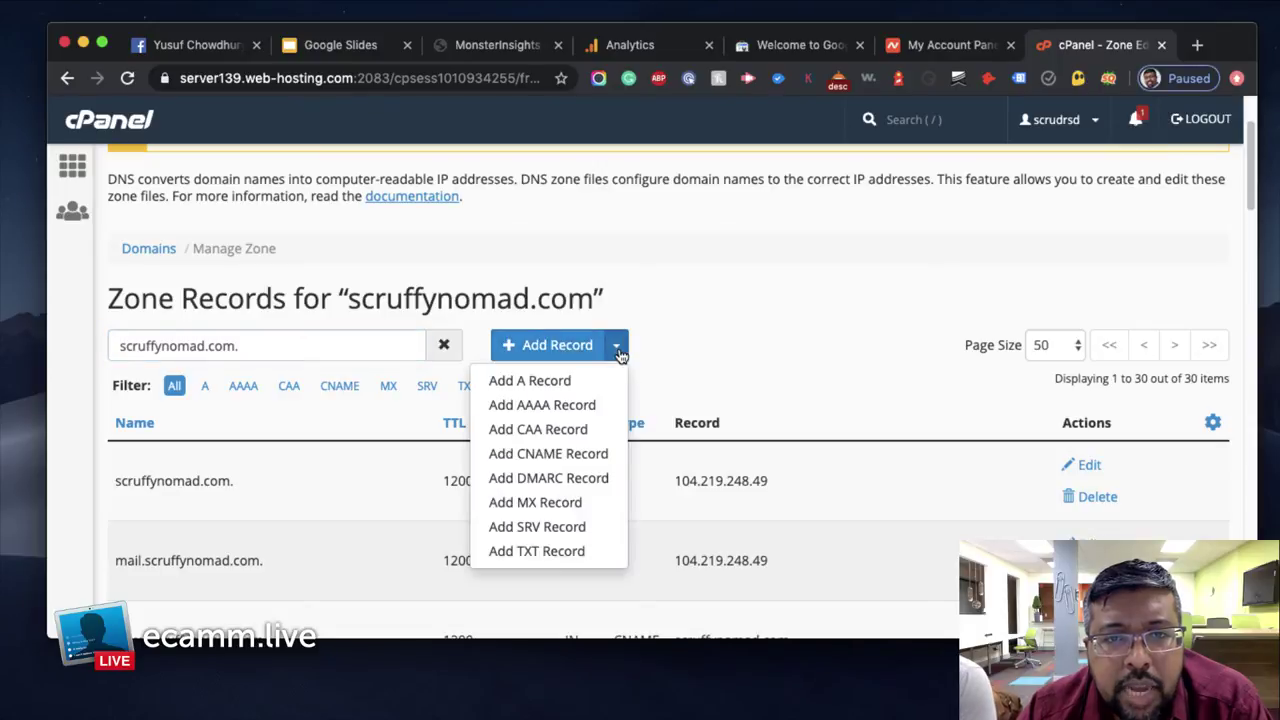
{"action": "left_click", "coordinate": [558, 550]}
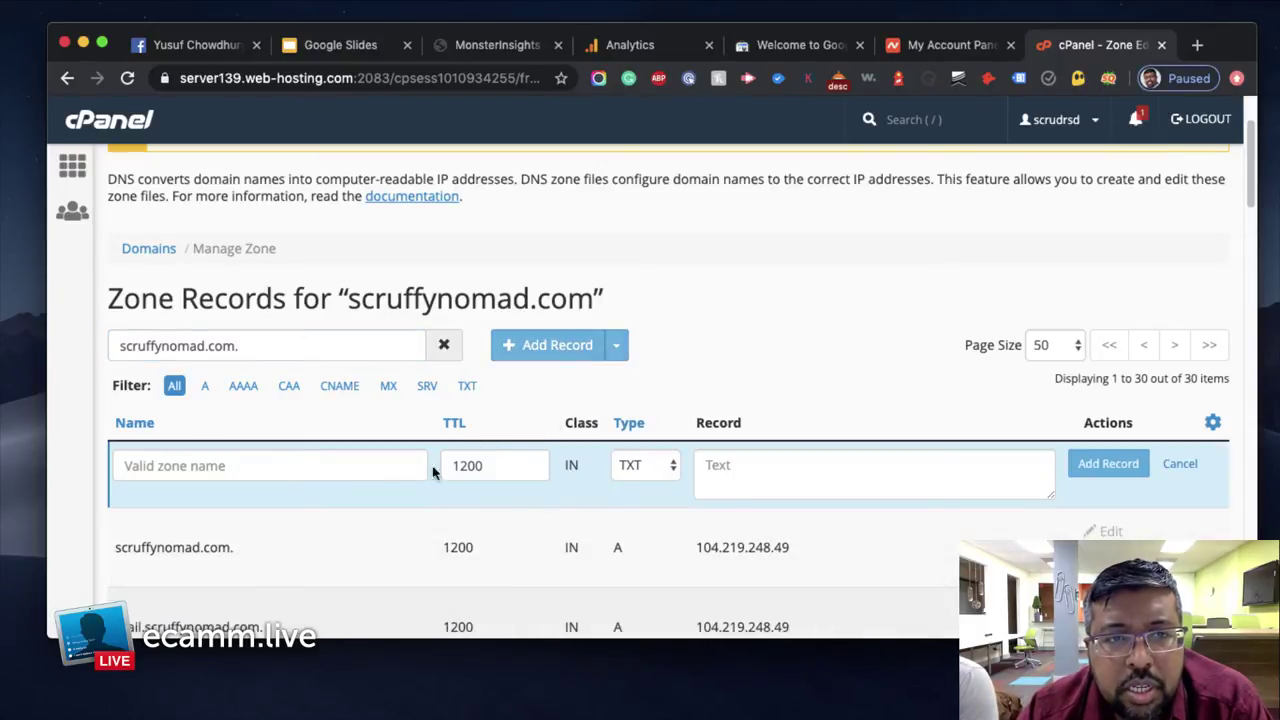
{"action": "left_click", "coordinate": [308, 463]}
{"action": "right_click", "coordinate": [312, 468]}
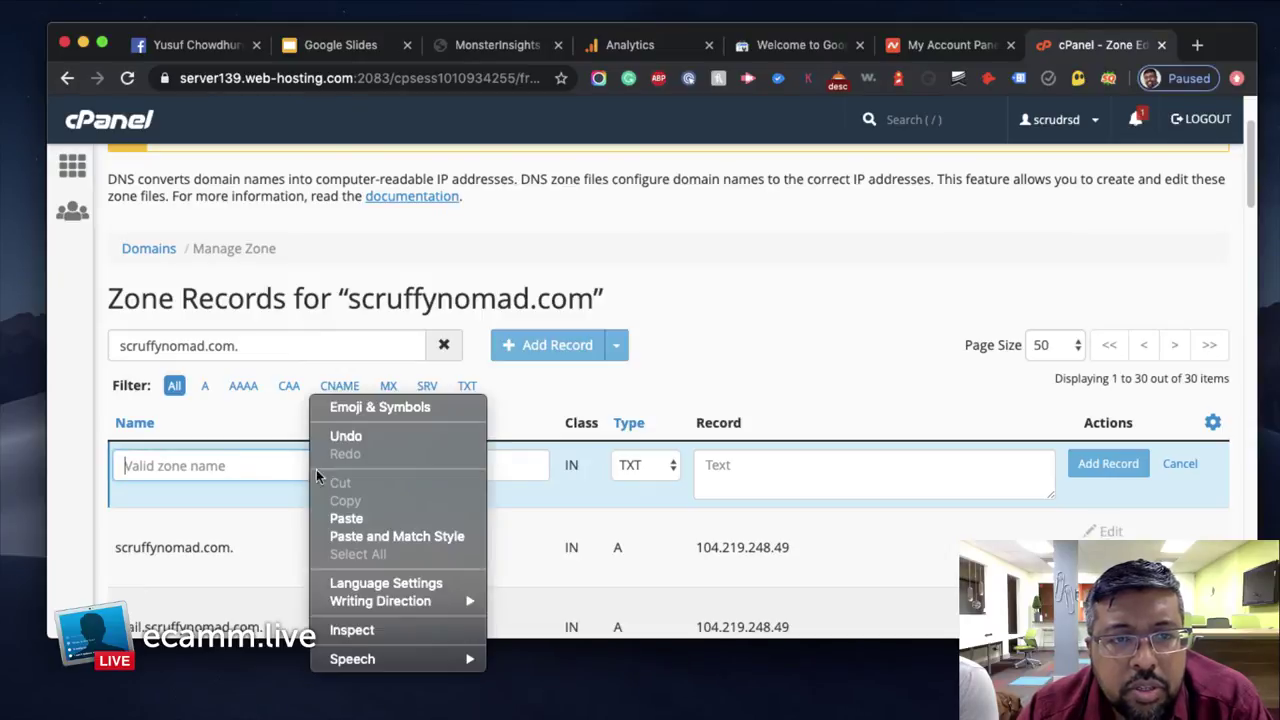
{"action": "left_click", "coordinate": [338, 516]}
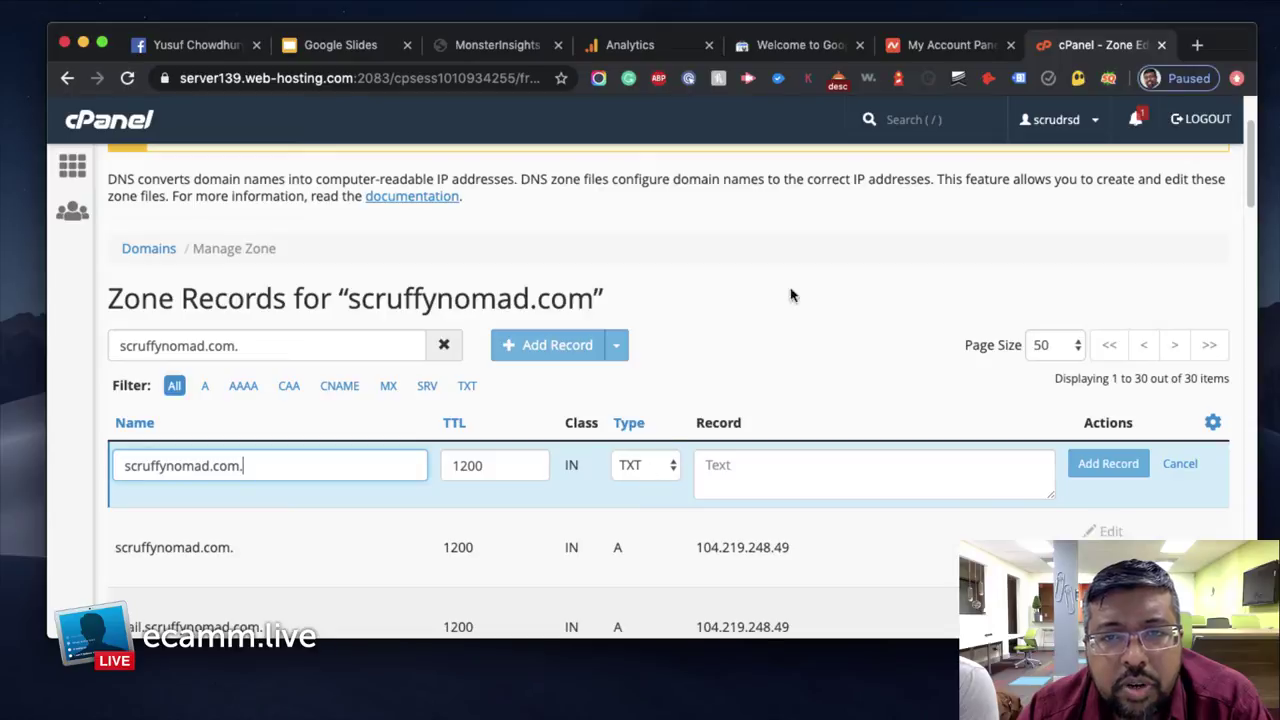
{"action": "left_click", "coordinate": [777, 52]}
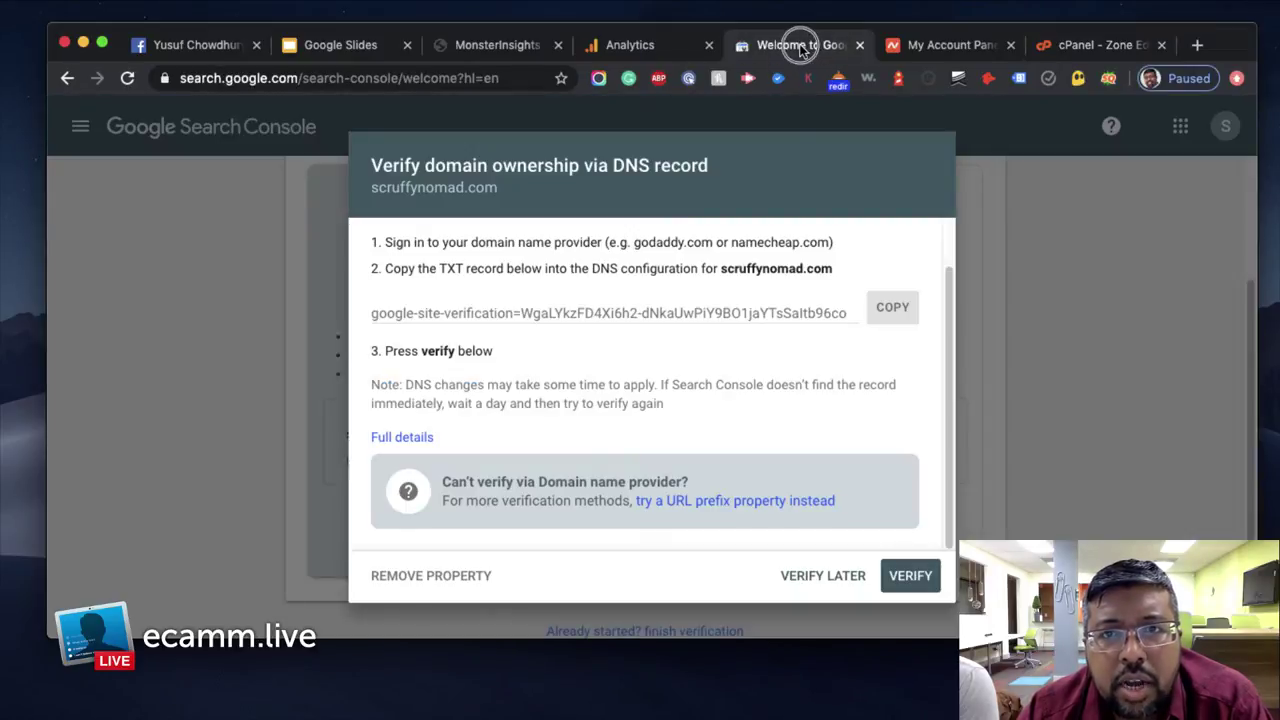
{"action": "left_click", "coordinate": [890, 307]}
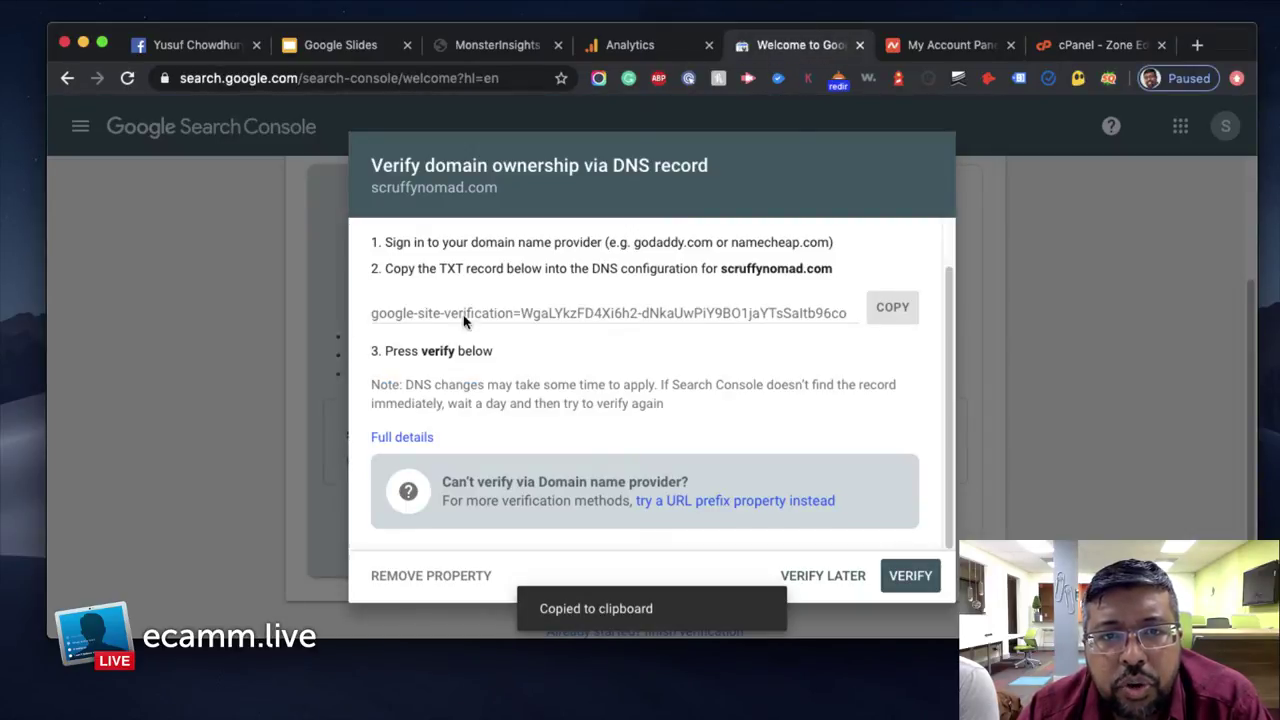
{"action": "left_click", "coordinate": [1073, 49]}
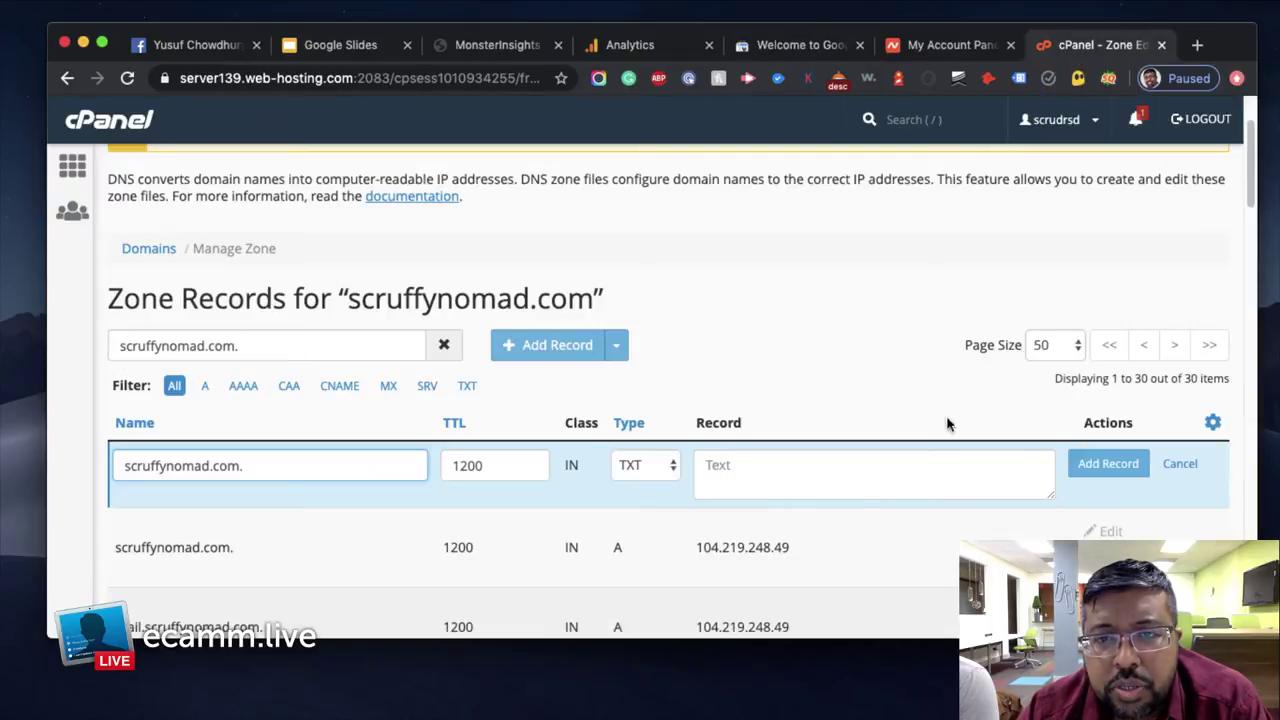
{"action": "right_click", "coordinate": [831, 473]}
{"action": "left_click", "coordinate": [873, 519]}
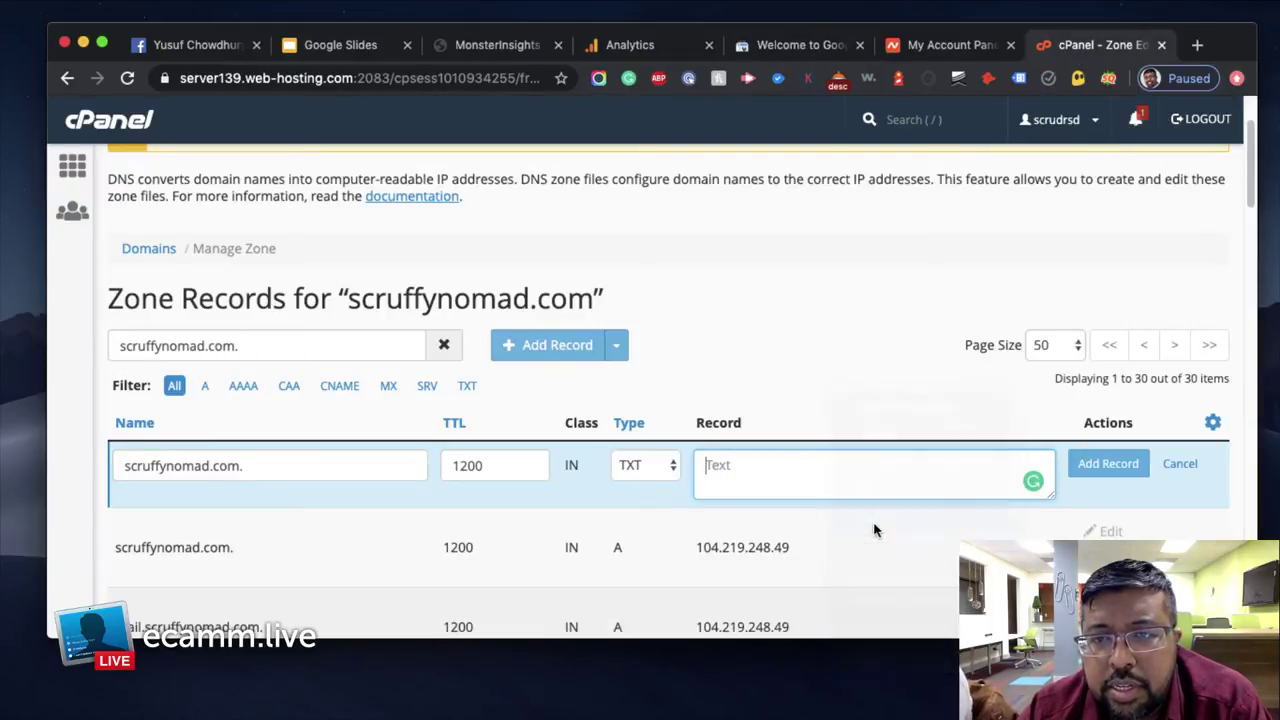
{"action": "left_click", "coordinate": [1100, 462]}
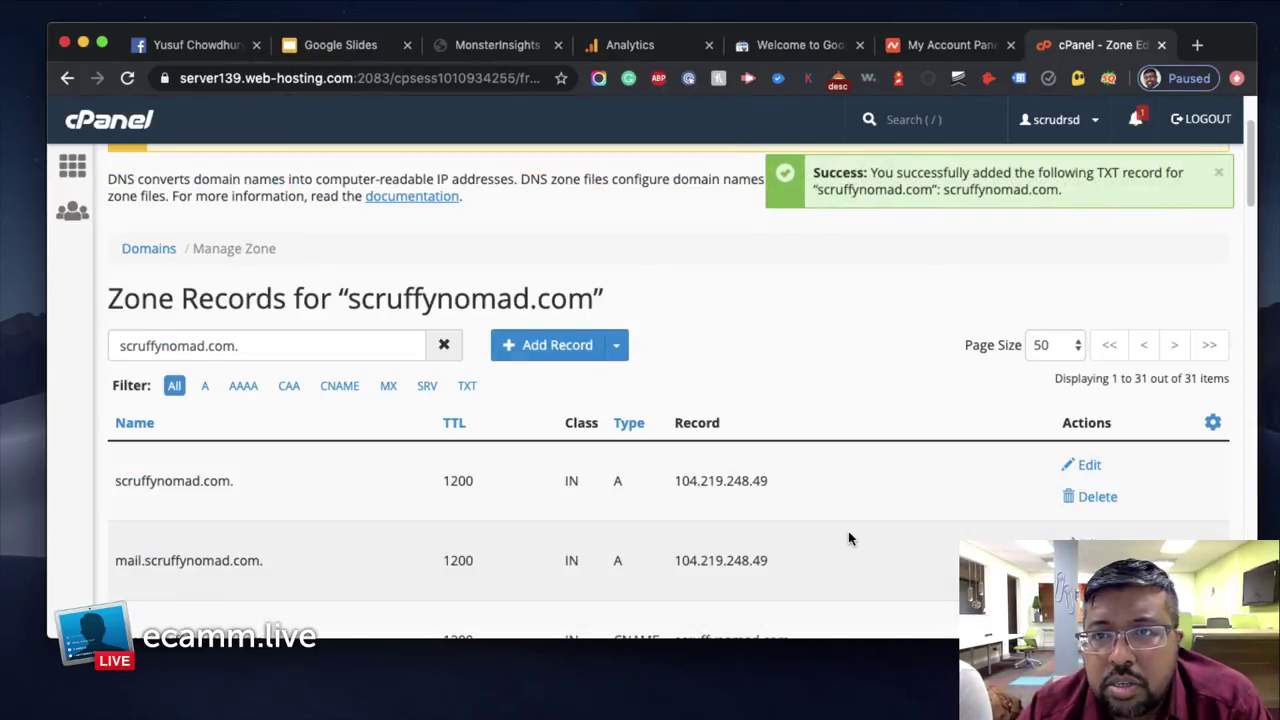
Scroll to the last zone record and select its google-site-verification value to confirm it
{"action": "scroll", "coordinate": [848, 538], "scroll_direction": "down", "scroll_amount": 7}
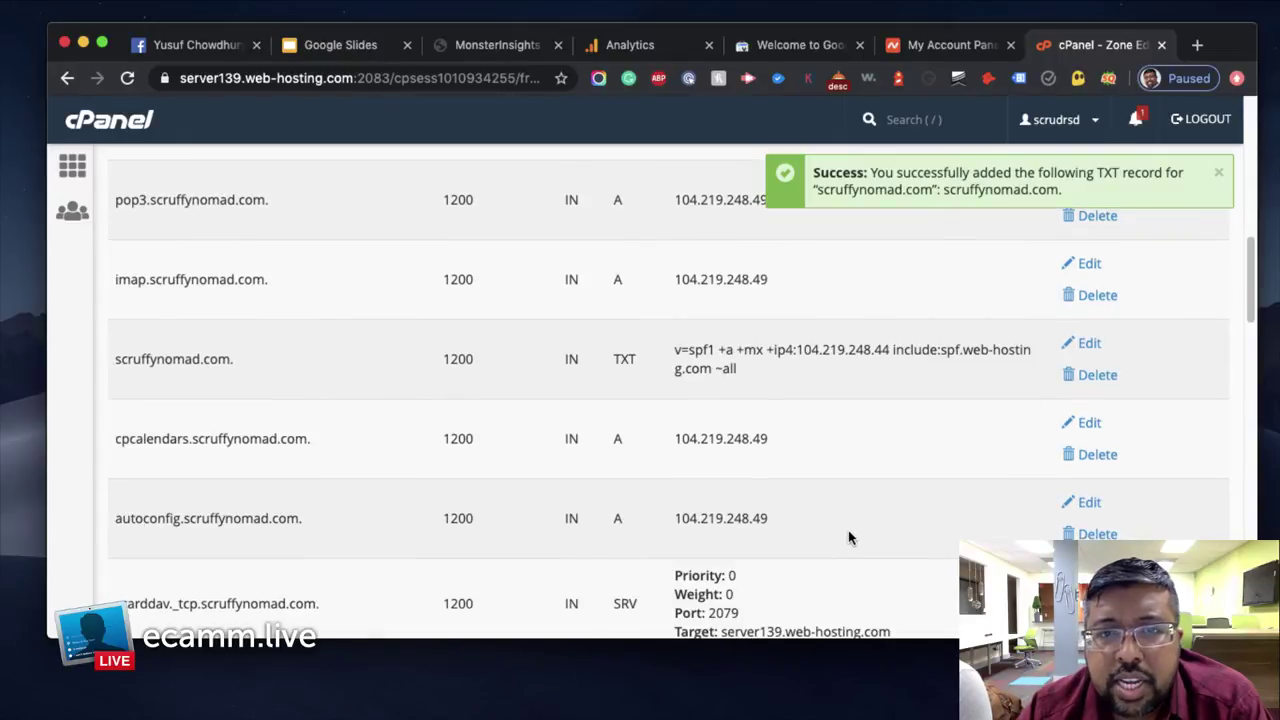
{"action": "scroll", "coordinate": [810, 479], "scroll_direction": "down", "scroll_amount": 3}
{"action": "scroll", "coordinate": [714, 397], "scroll_direction": "up", "scroll_amount": 1}
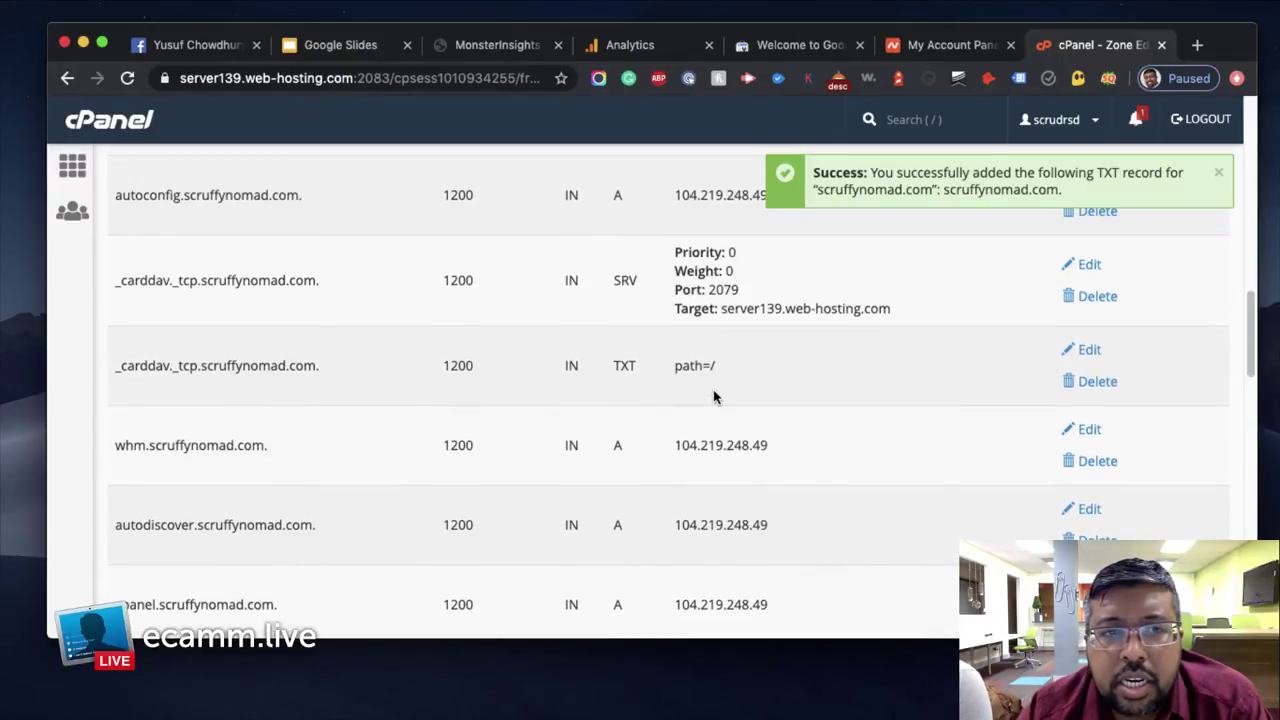
{"action": "scroll", "coordinate": [713, 396], "scroll_direction": "up", "scroll_amount": 3}
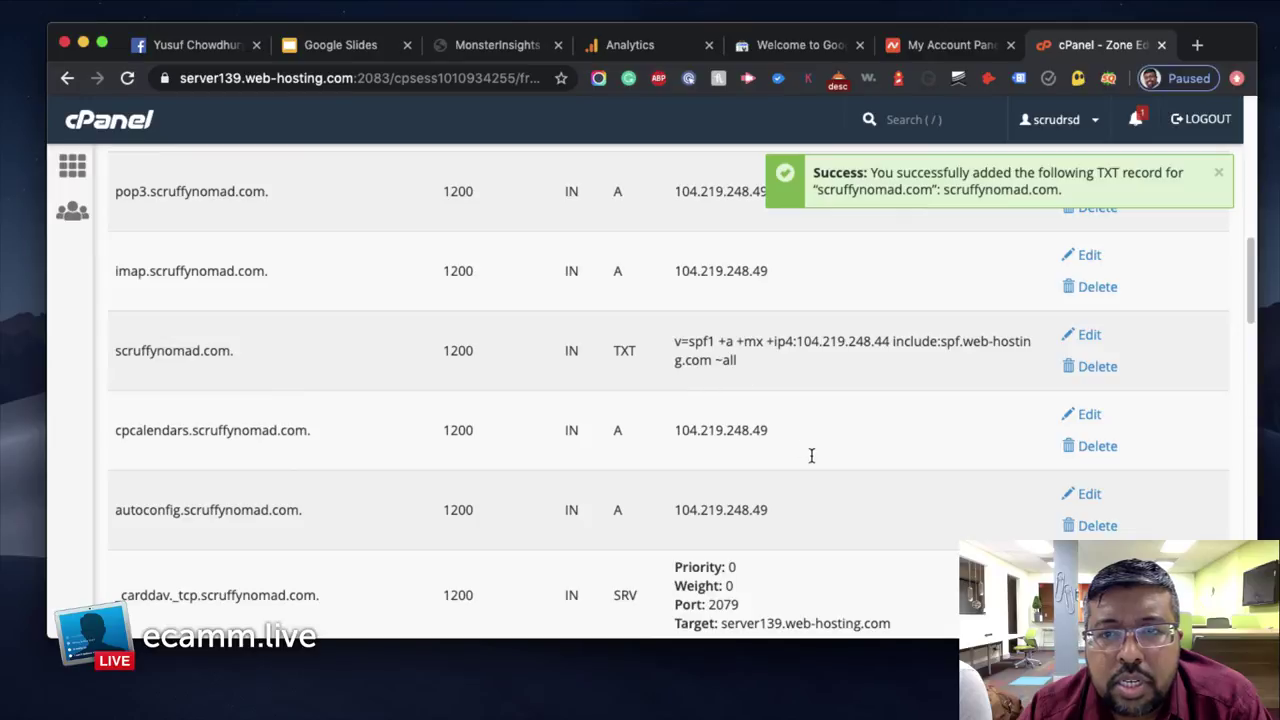
{"action": "scroll", "coordinate": [811, 455], "scroll_direction": "down", "scroll_amount": 7}
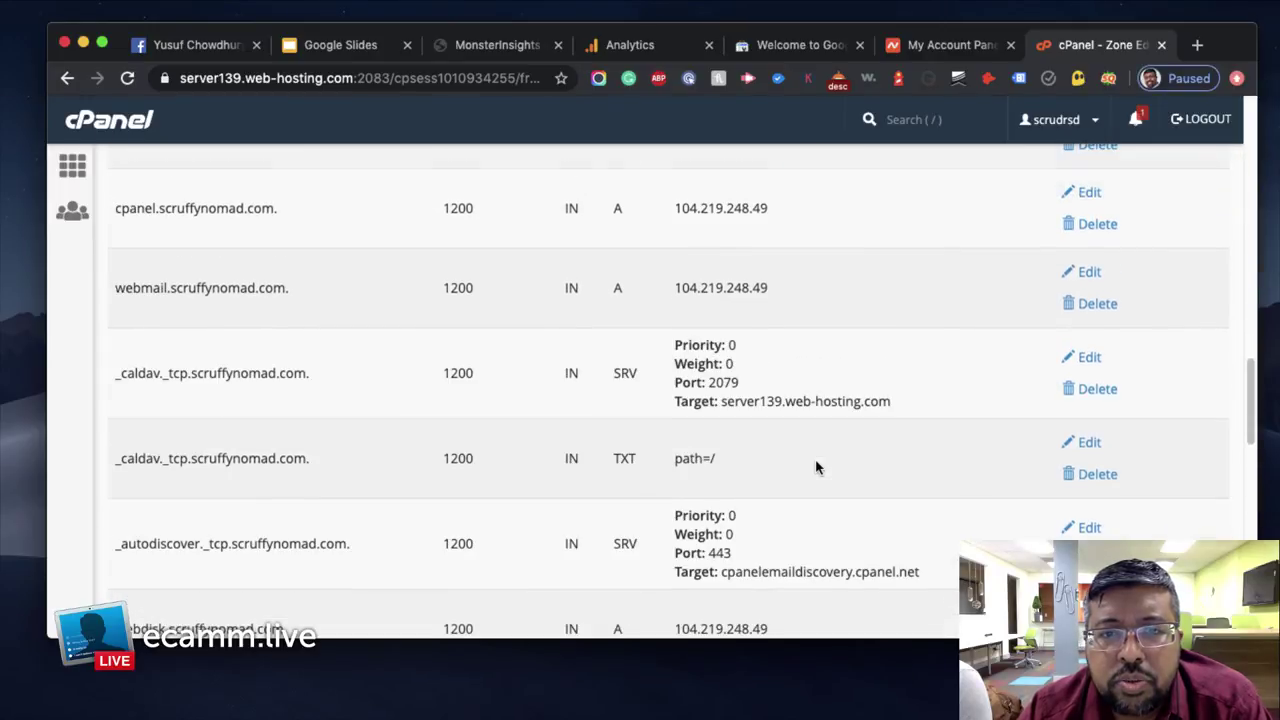
{"action": "scroll", "coordinate": [816, 467], "scroll_direction": "down", "scroll_amount": 1}
{"action": "scroll", "coordinate": [818, 440], "scroll_direction": "down", "scroll_amount": 5}
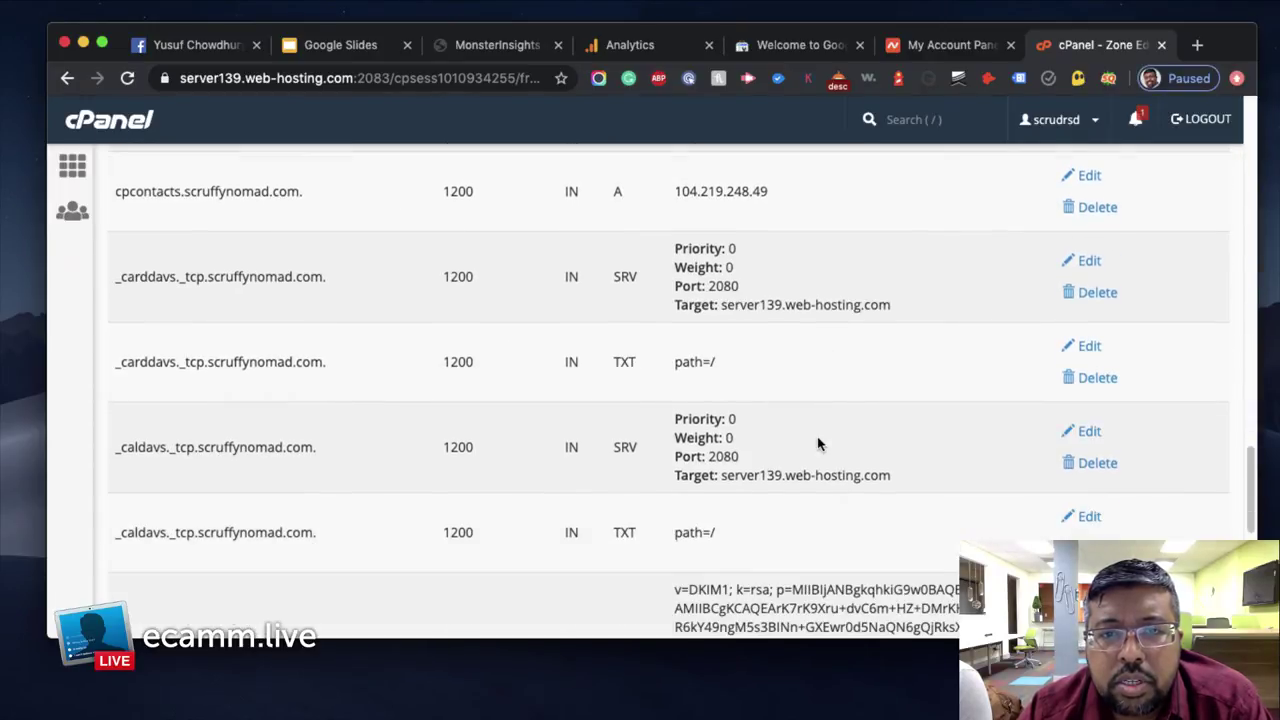
{"action": "scroll", "coordinate": [817, 440], "scroll_direction": "down", "scroll_amount": 3}
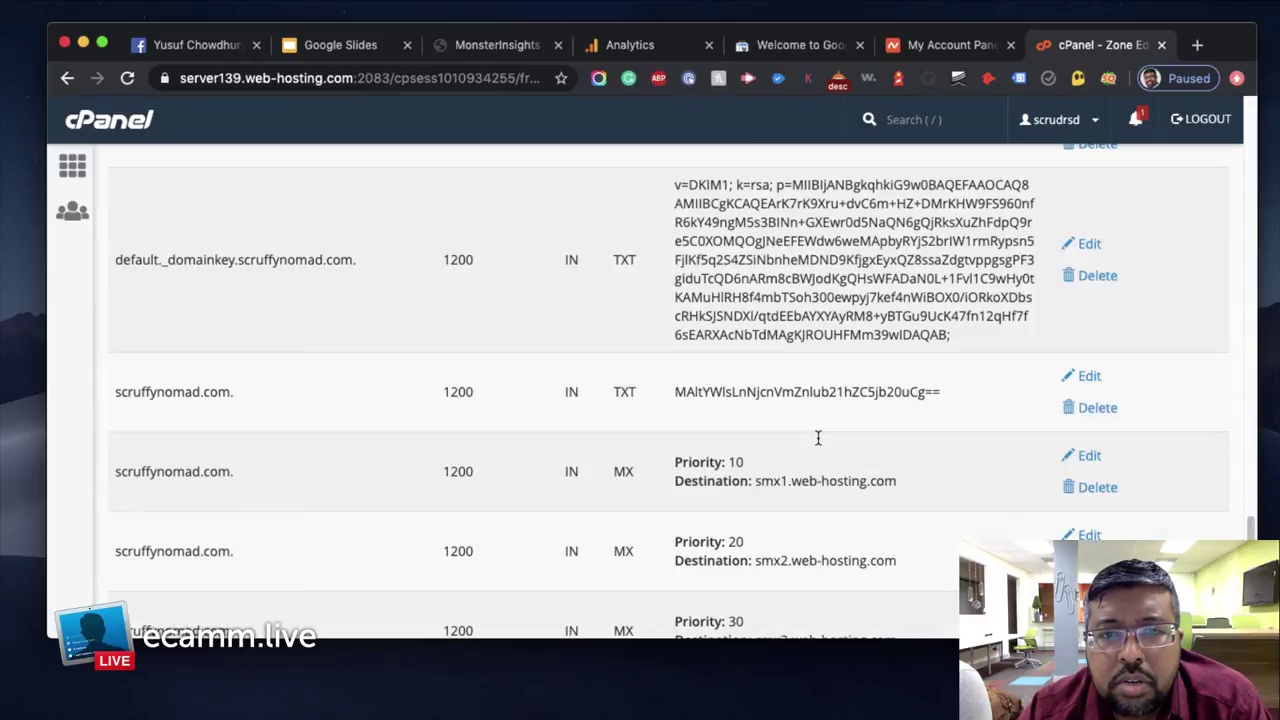
{"action": "scroll", "coordinate": [817, 443], "scroll_direction": "down", "scroll_amount": 2}
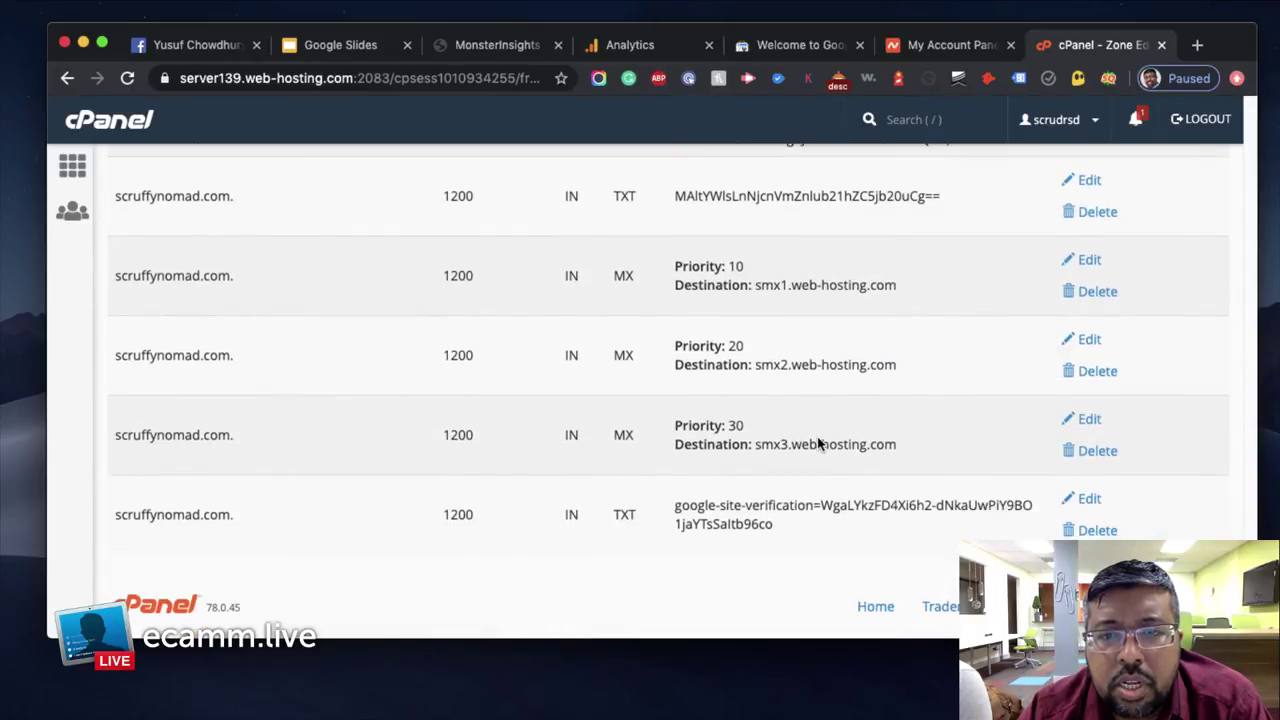
{"action": "left_click_drag", "start_coordinate": [674, 505], "coordinate": [783, 531]}
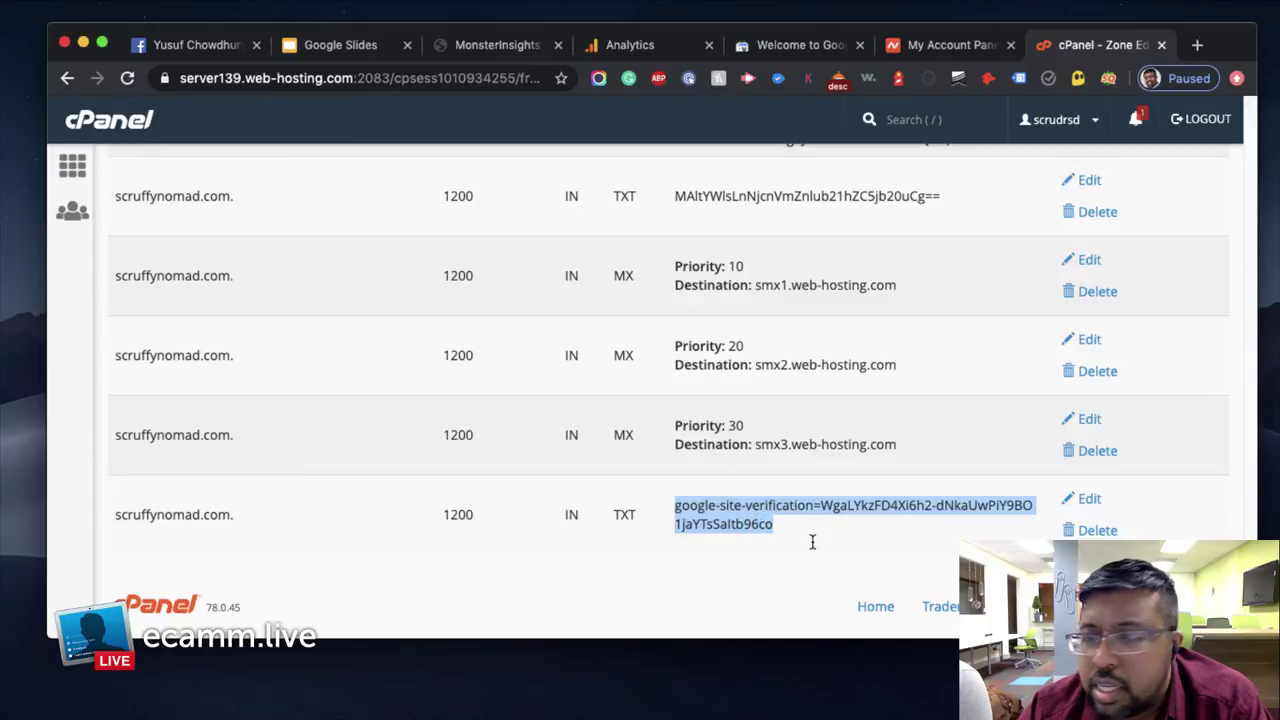
{"action": "left_click", "coordinate": [776, 48]}
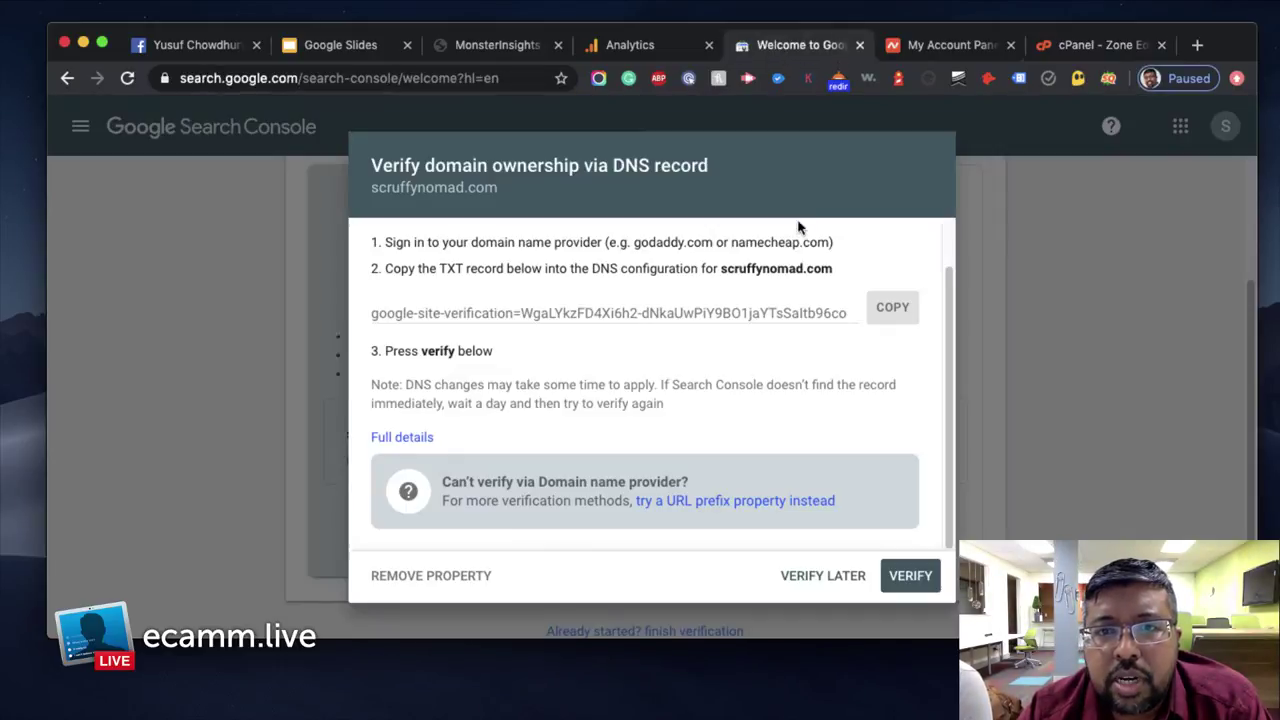
Verify scruffynomad.com via DNS and add it as an auto-verified Domain property
{"action": "left_click", "coordinate": [904, 580]}
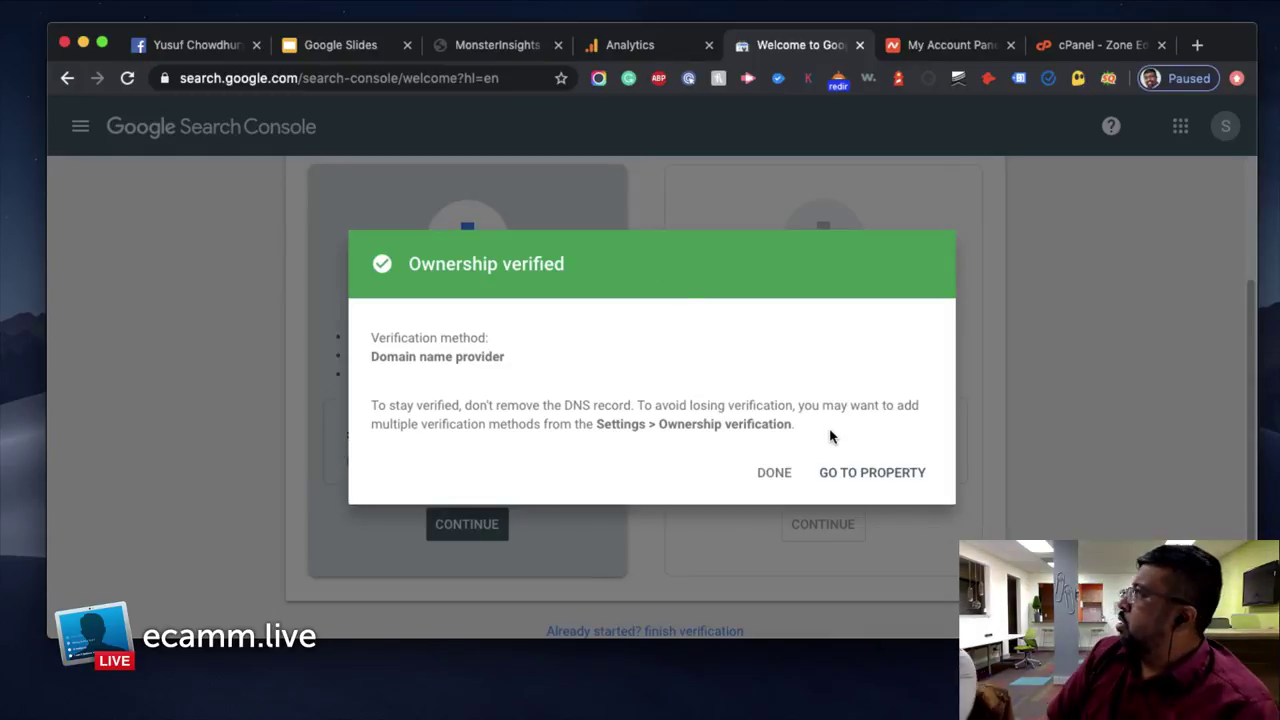
{"action": "left_click", "coordinate": [776, 474]}
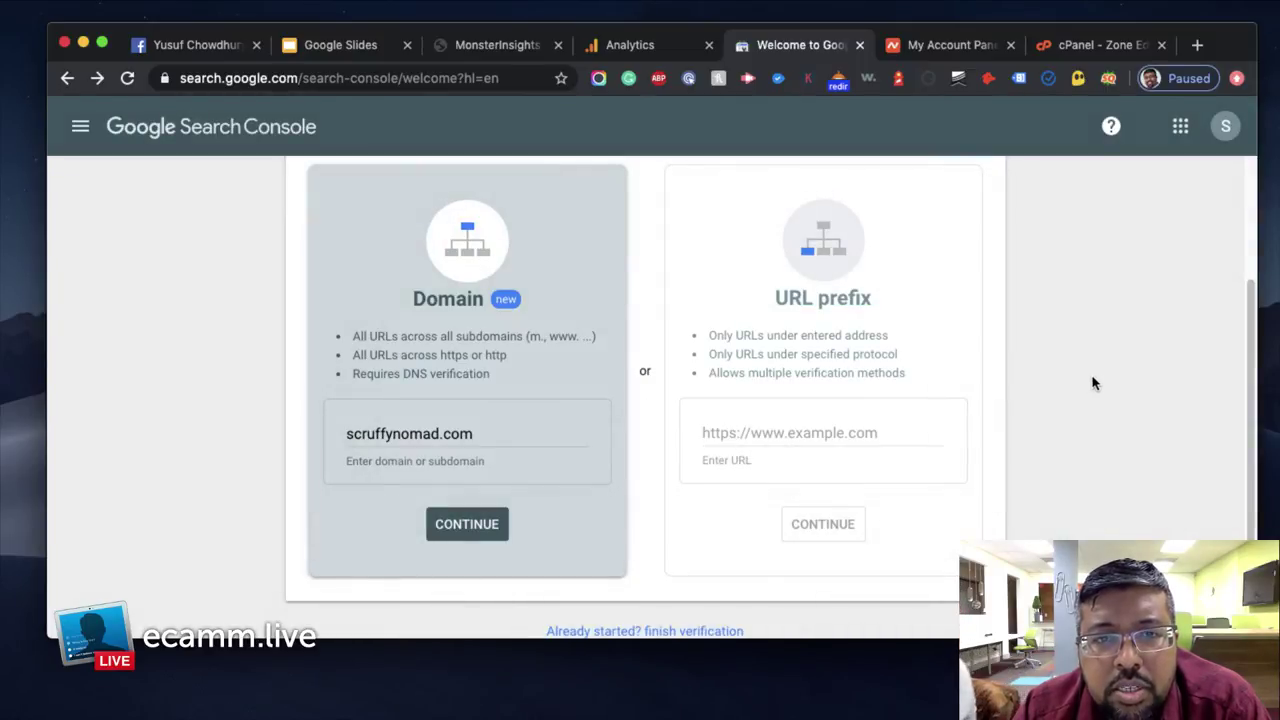
{"action": "left_click", "coordinate": [447, 528]}
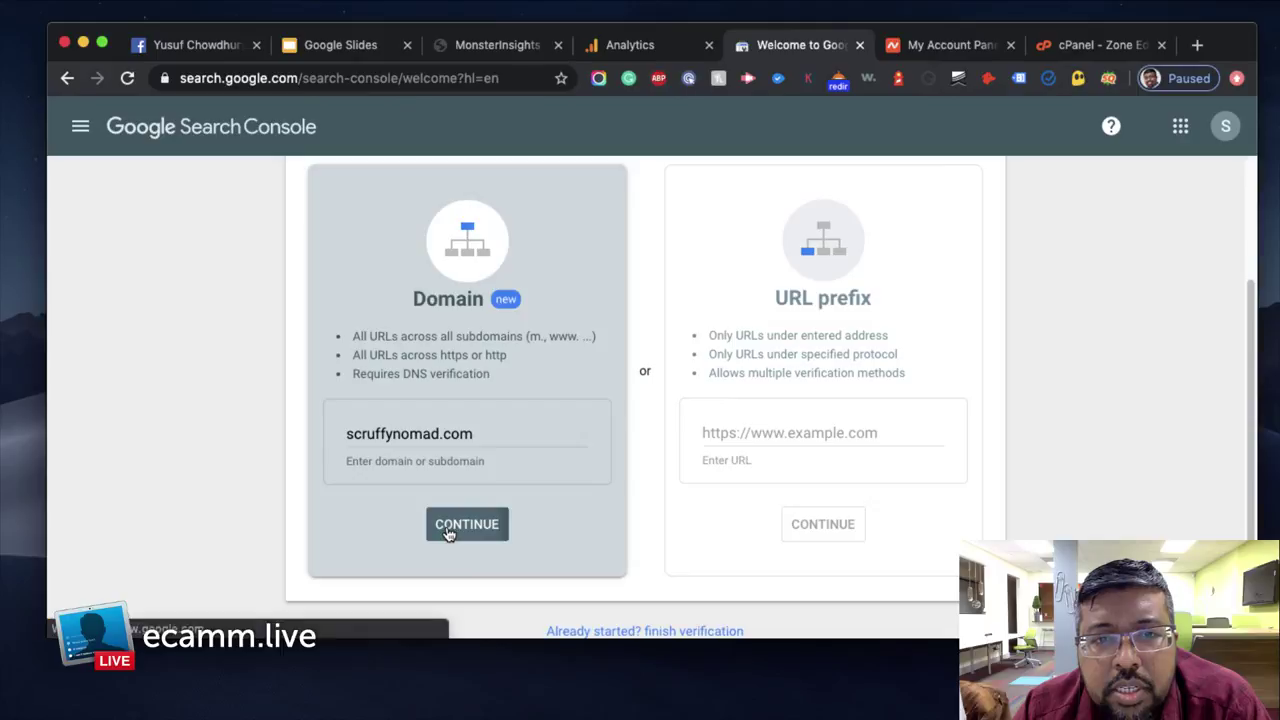
{"action": "left_click", "coordinate": [778, 477]}
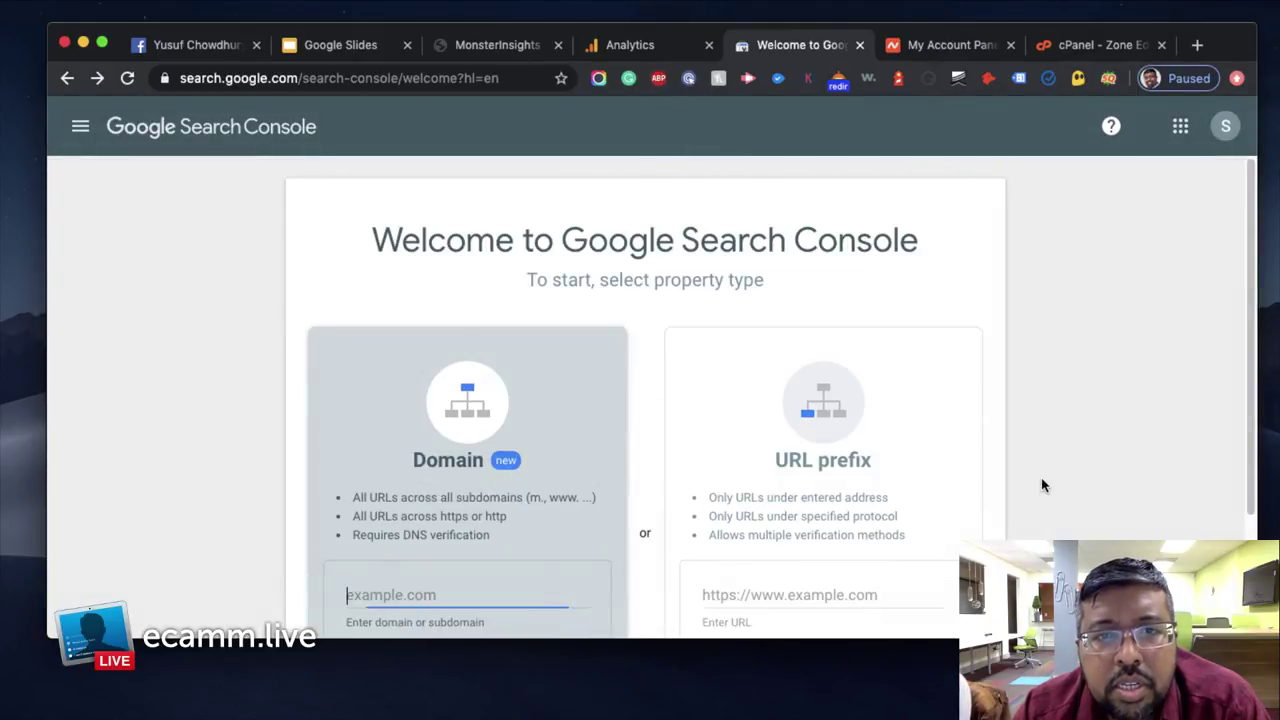
{"action": "scroll", "coordinate": [1042, 485], "scroll_direction": "down", "scroll_amount": 3}
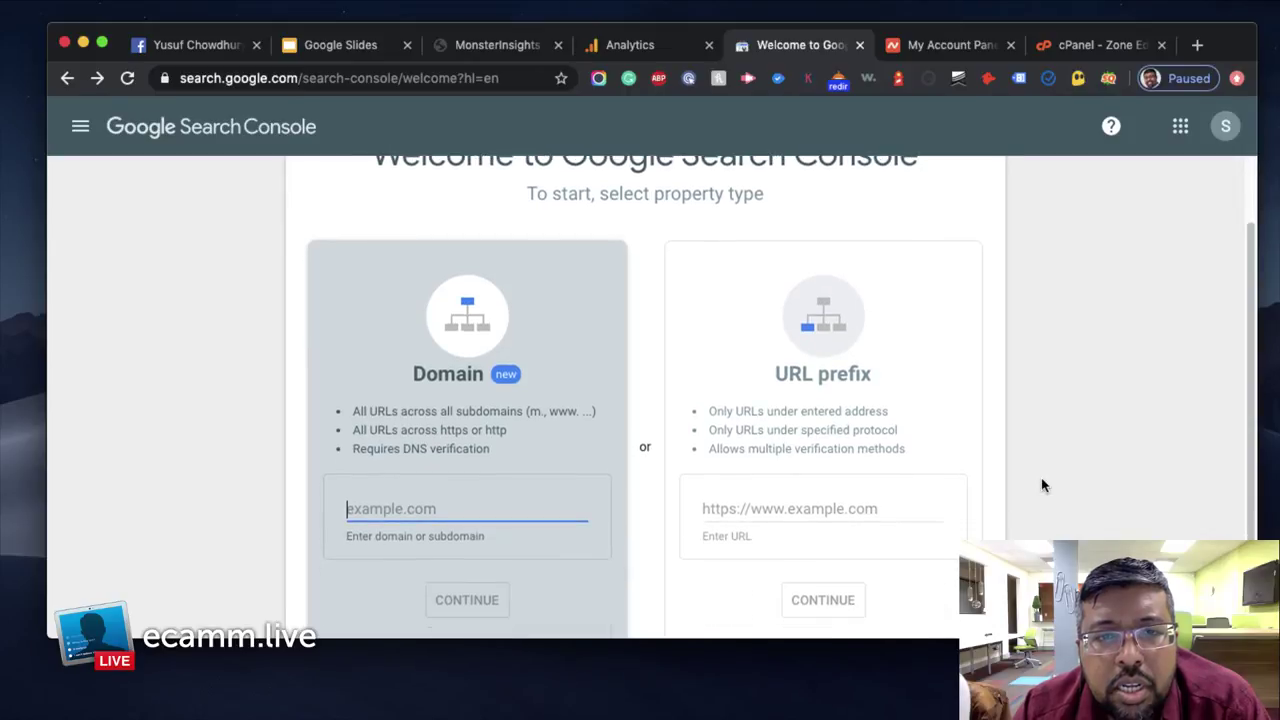
{"action": "scroll", "coordinate": [1042, 485], "scroll_direction": "up", "scroll_amount": 3}
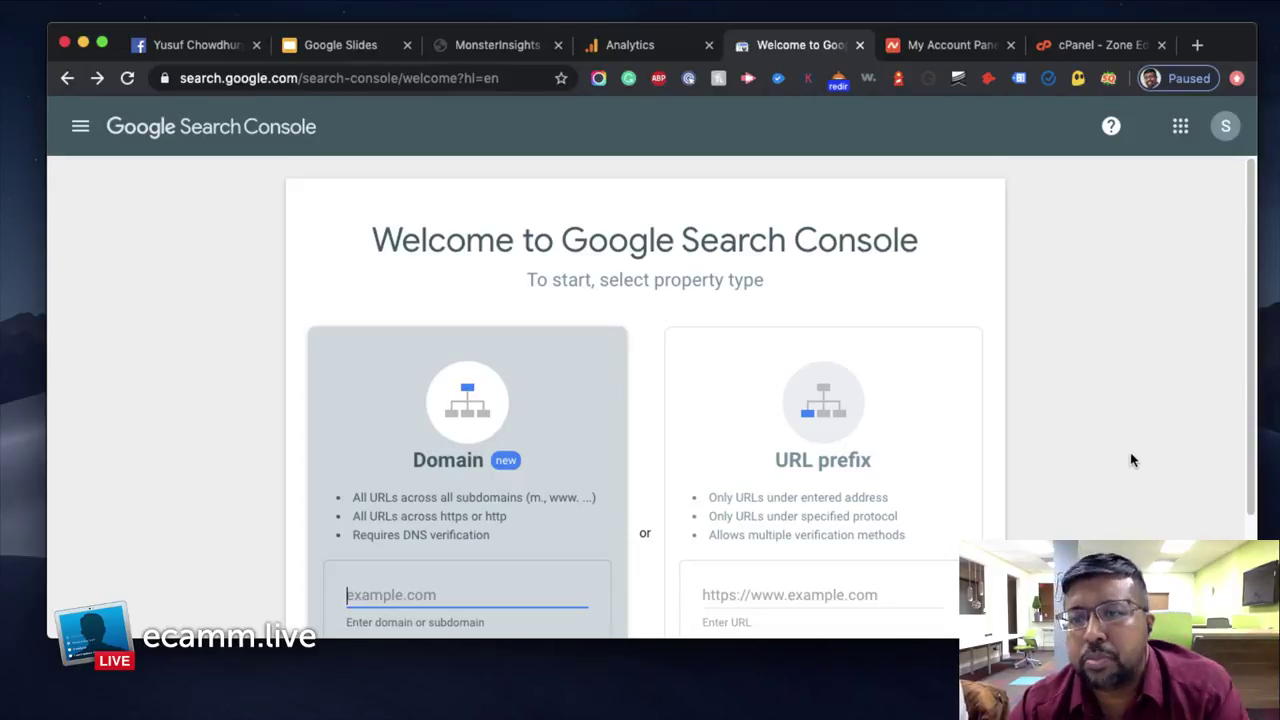
Open the scruffynomad.com property from the property list and dismiss its welcome screen
{"action": "left_click", "coordinate": [1102, 243]}
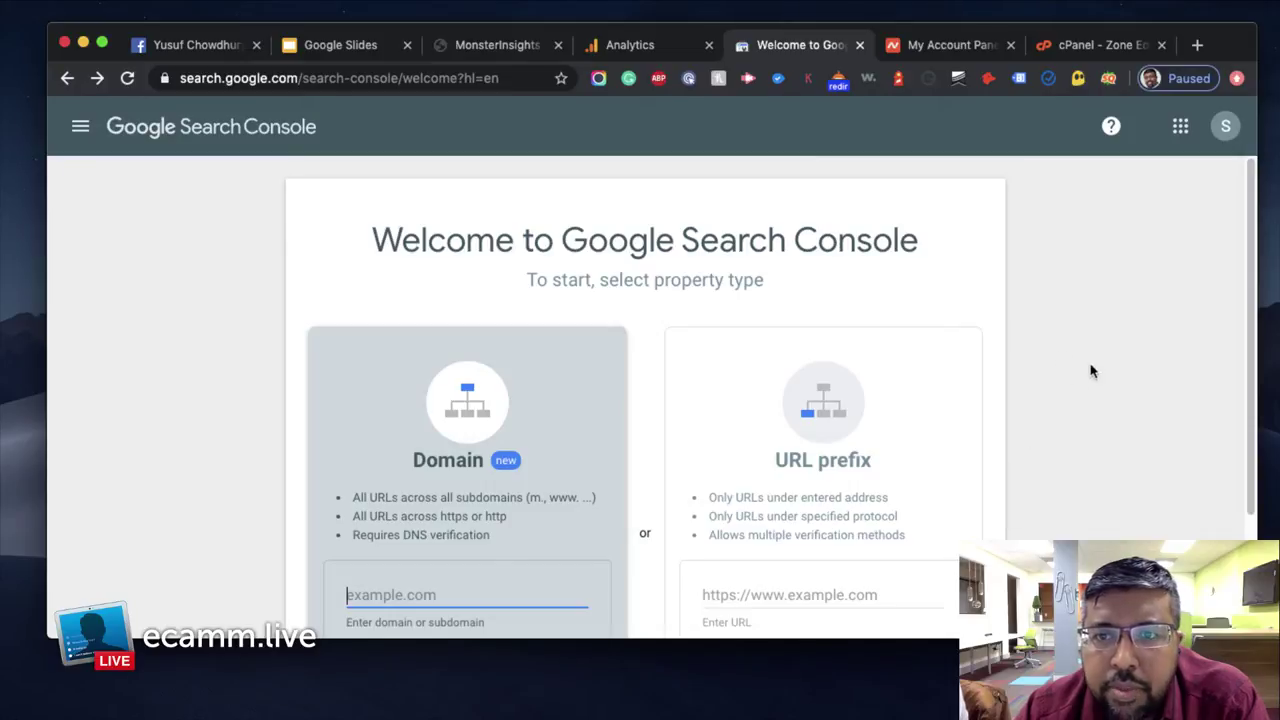
{"action": "left_click", "coordinate": [1060, 528]}
{"action": "scroll", "coordinate": [1069, 424], "scroll_direction": "down", "scroll_amount": 3}
{"action": "scroll", "coordinate": [1069, 424], "scroll_direction": "down", "scroll_amount": 1}
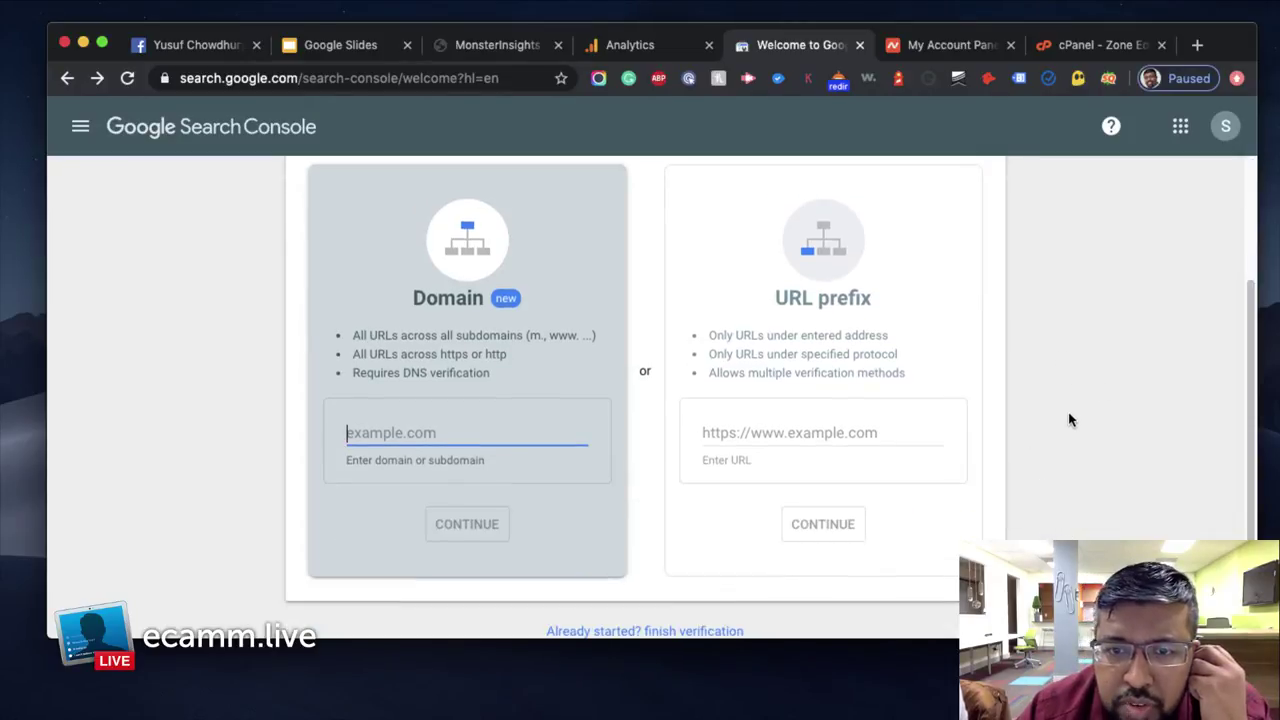
{"action": "scroll", "coordinate": [383, 322], "scroll_direction": "up", "scroll_amount": 4}
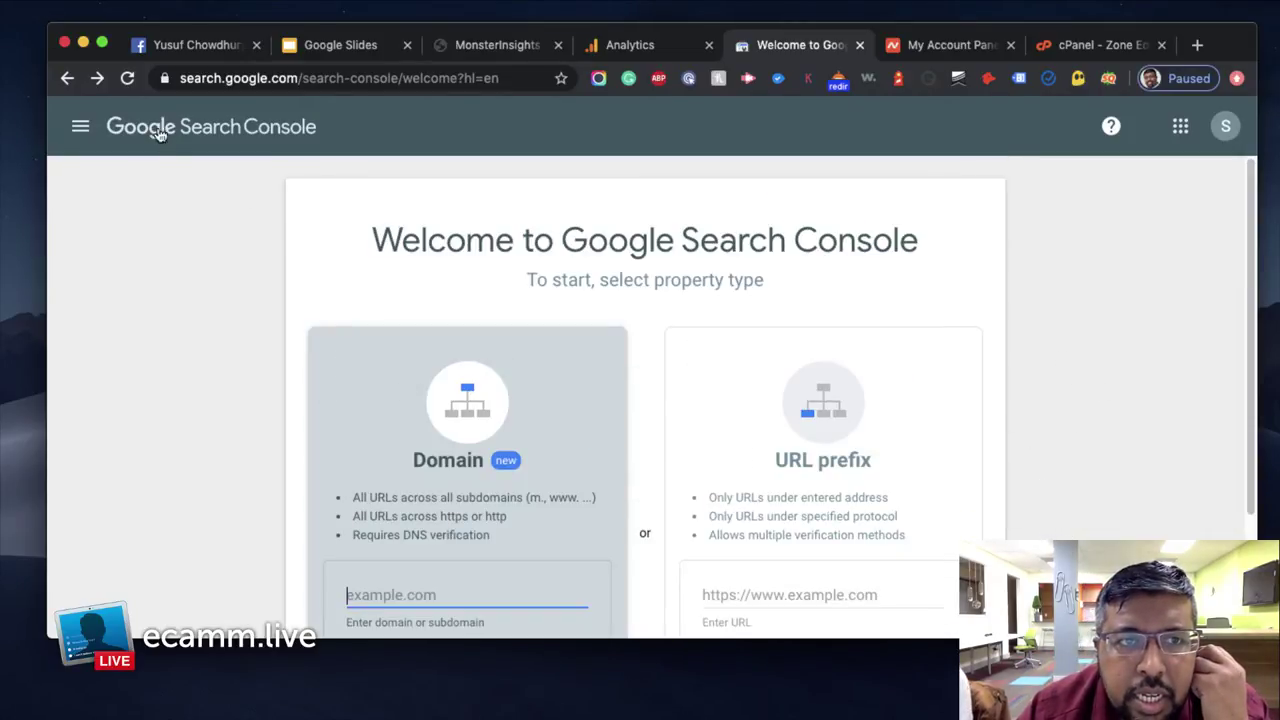
{"action": "left_click", "coordinate": [120, 135]}
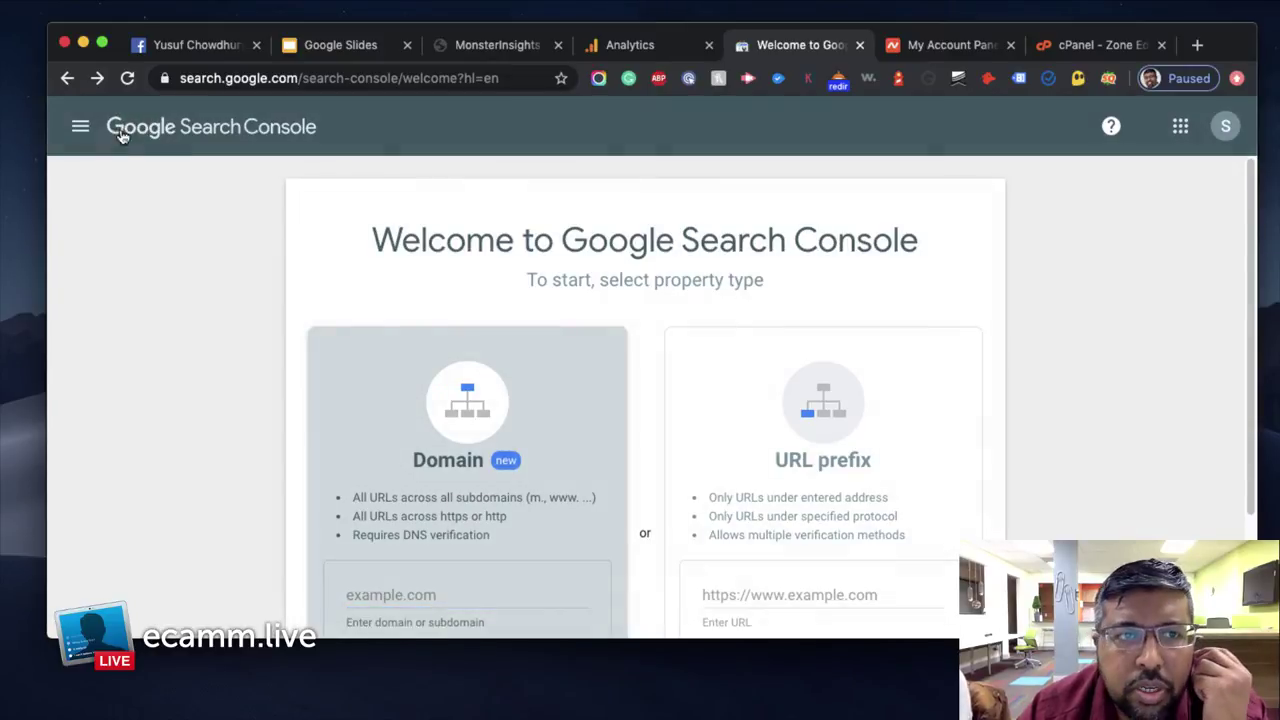
{"action": "left_click", "coordinate": [80, 126]}
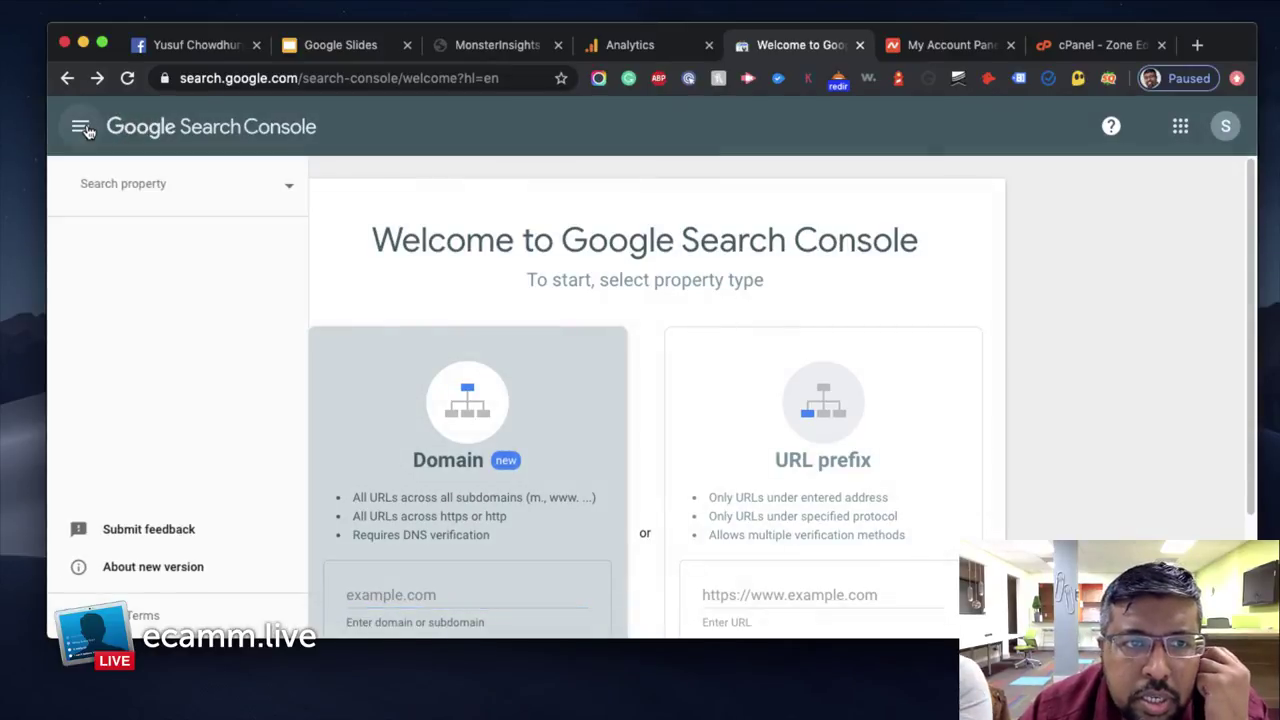
{"action": "left_click", "coordinate": [180, 187]}
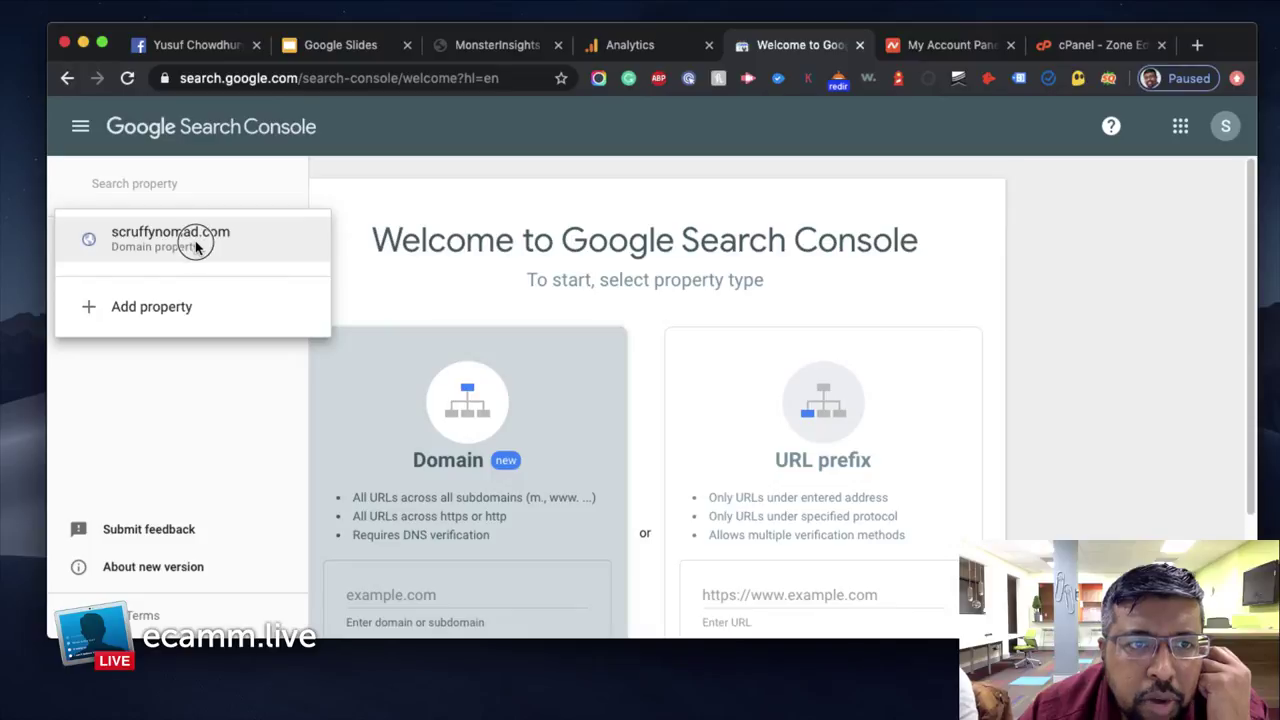
{"action": "left_click", "coordinate": [193, 244]}
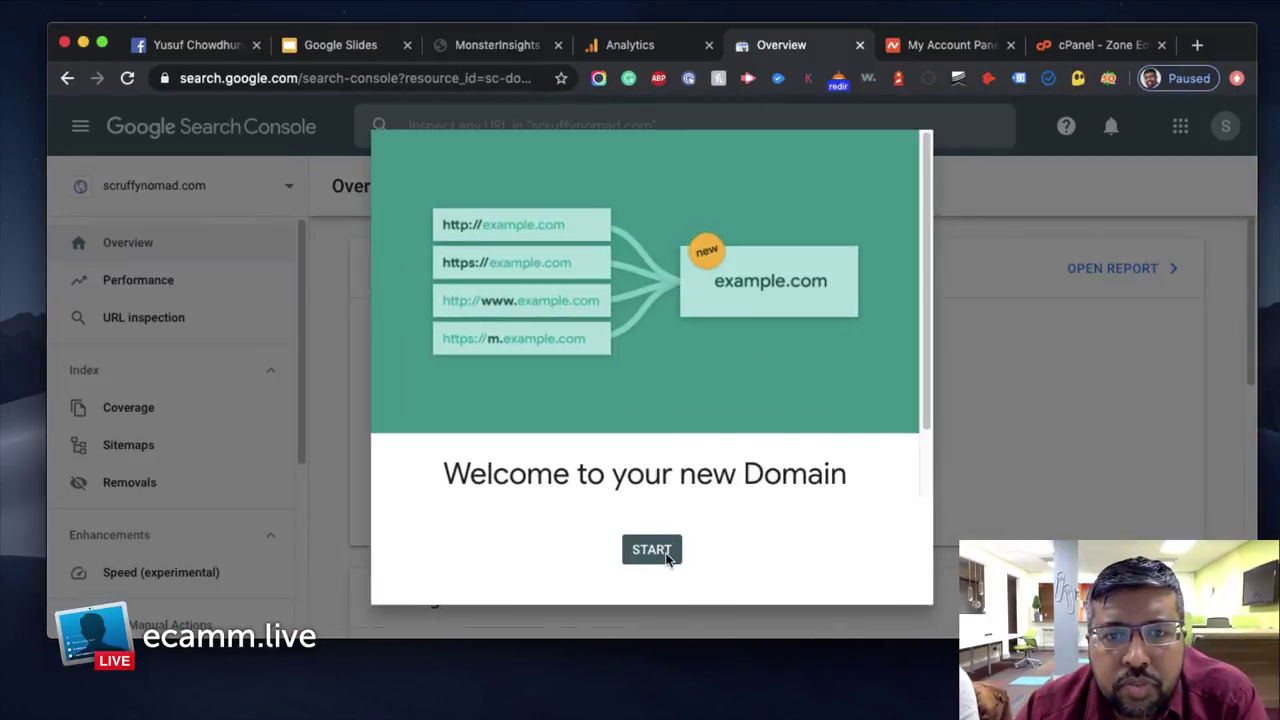
{"action": "left_click", "coordinate": [665, 557]}
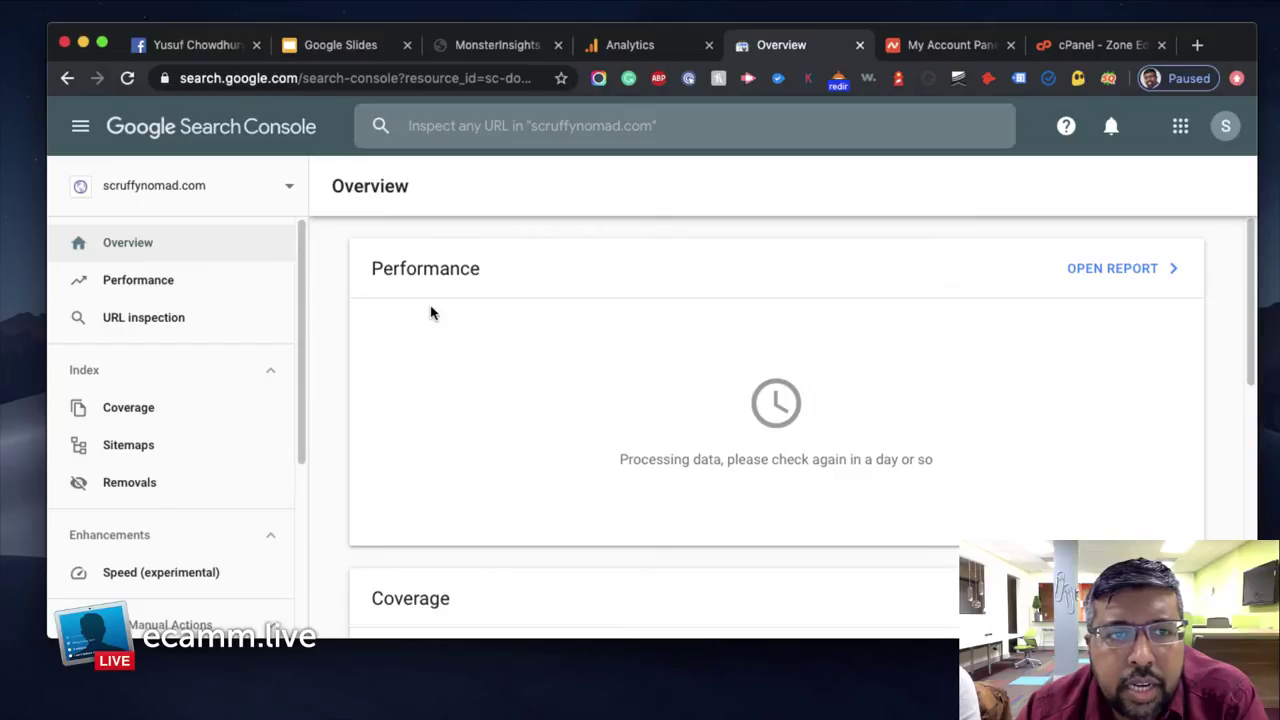
Browse the property list and the Overview, then choose Add property
{"action": "left_click", "coordinate": [289, 187]}
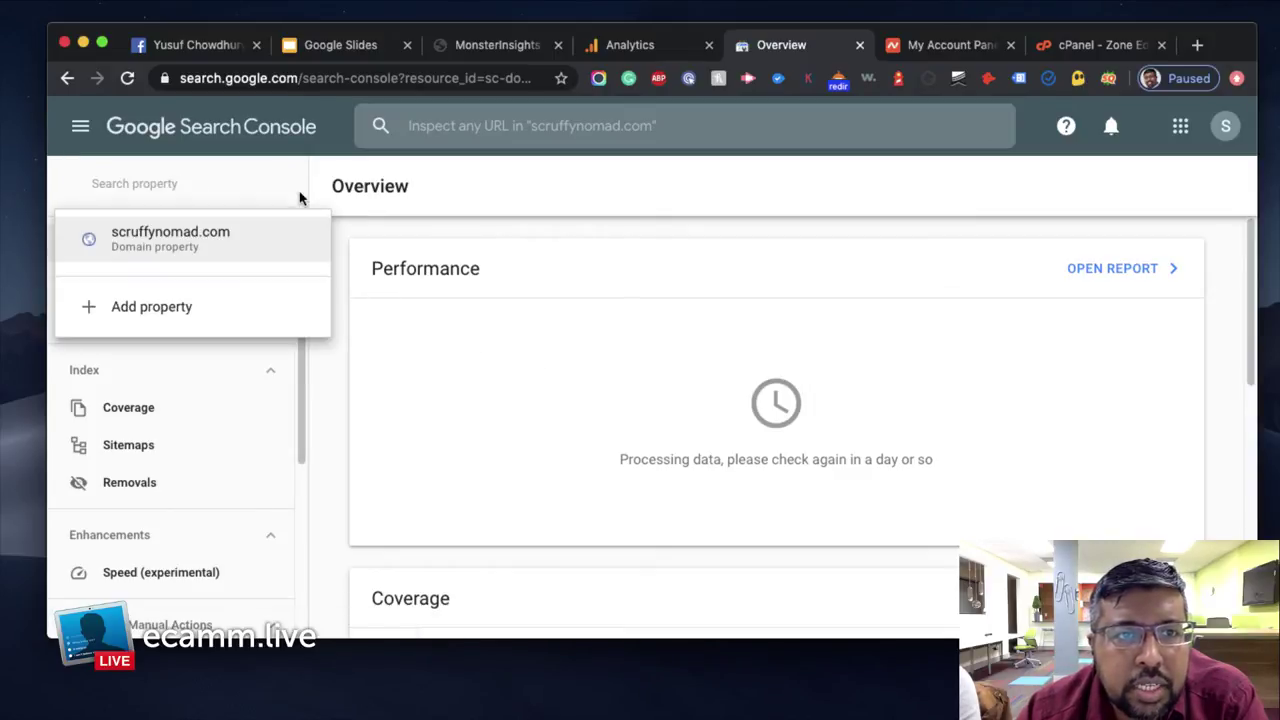
{"action": "left_click", "coordinate": [397, 235]}
{"action": "scroll", "coordinate": [994, 437], "scroll_direction": "down", "scroll_amount": 6}
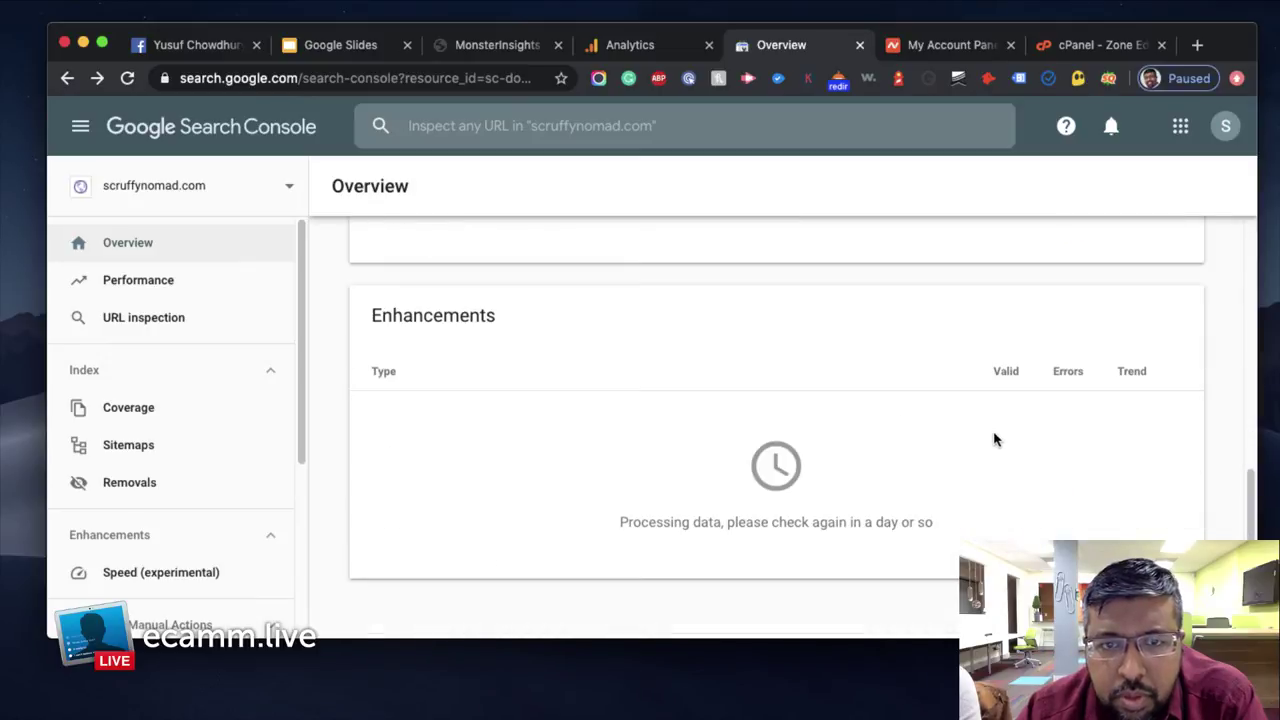
{"action": "scroll", "coordinate": [455, 335], "scroll_direction": "up", "scroll_amount": 6}
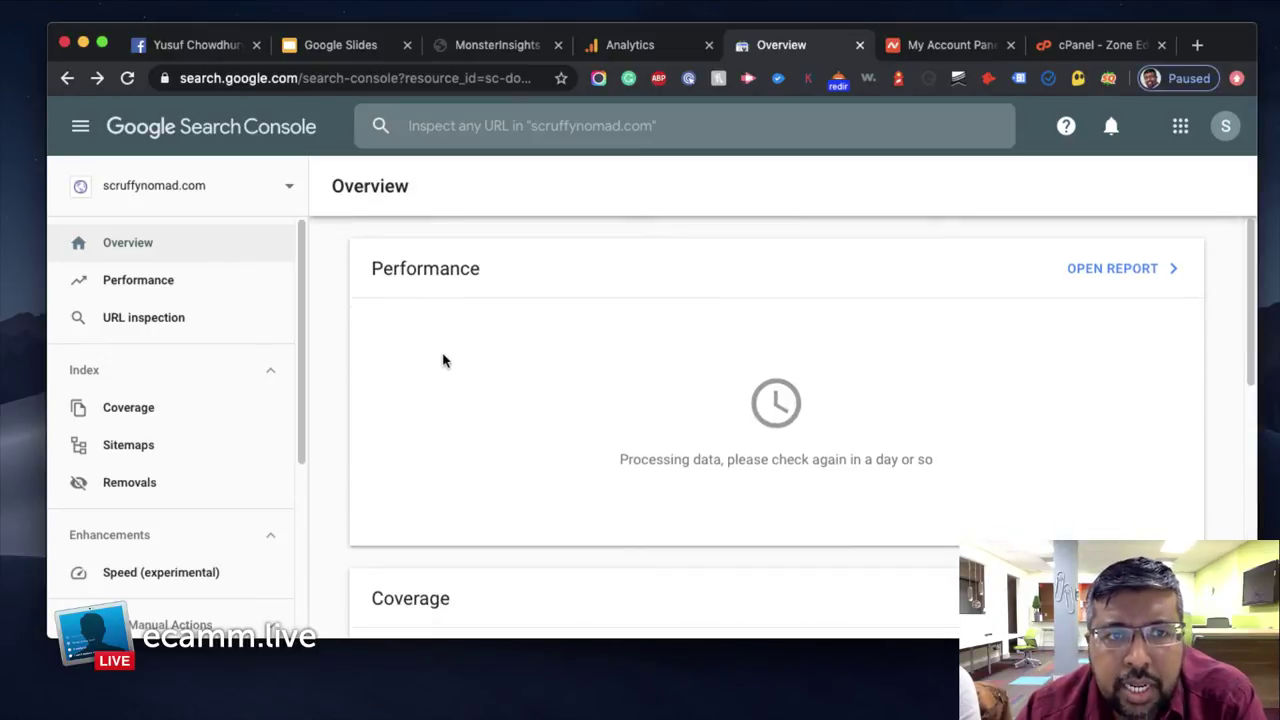
{"action": "left_click", "coordinate": [190, 195]}
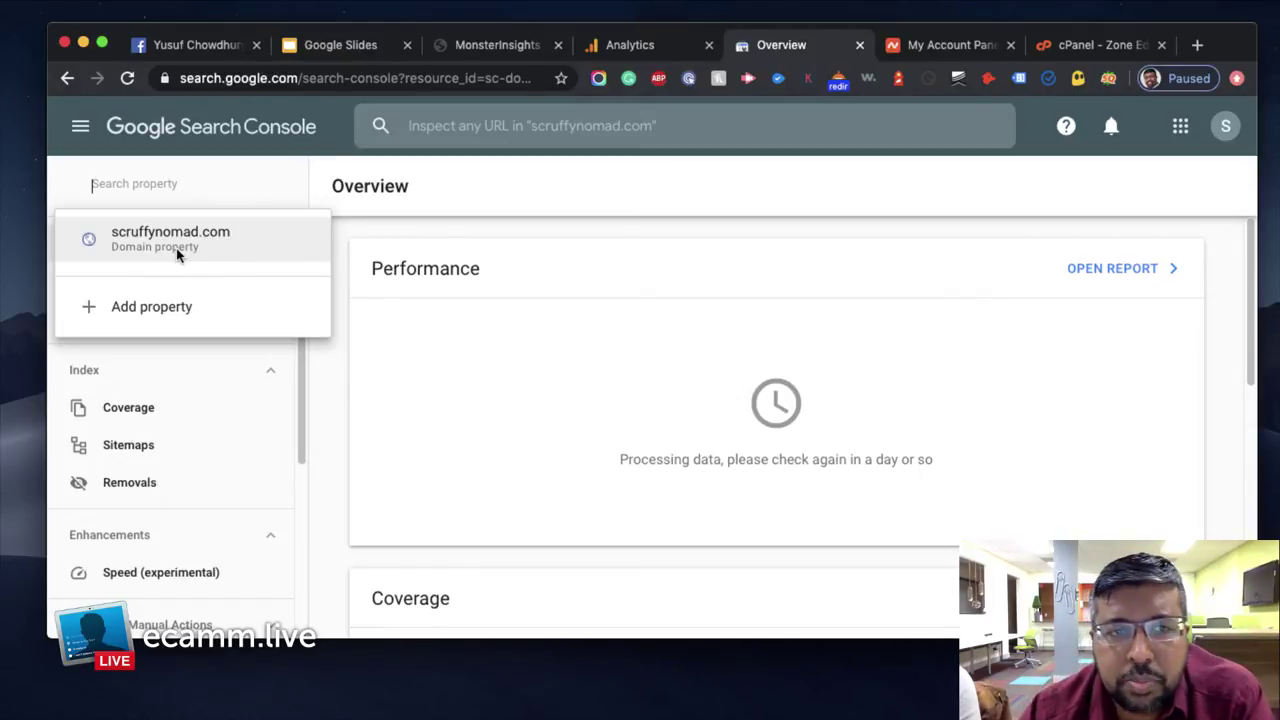
{"action": "left_click", "coordinate": [328, 417]}
{"action": "scroll", "coordinate": [290, 400], "scroll_direction": "down", "scroll_amount": 3}
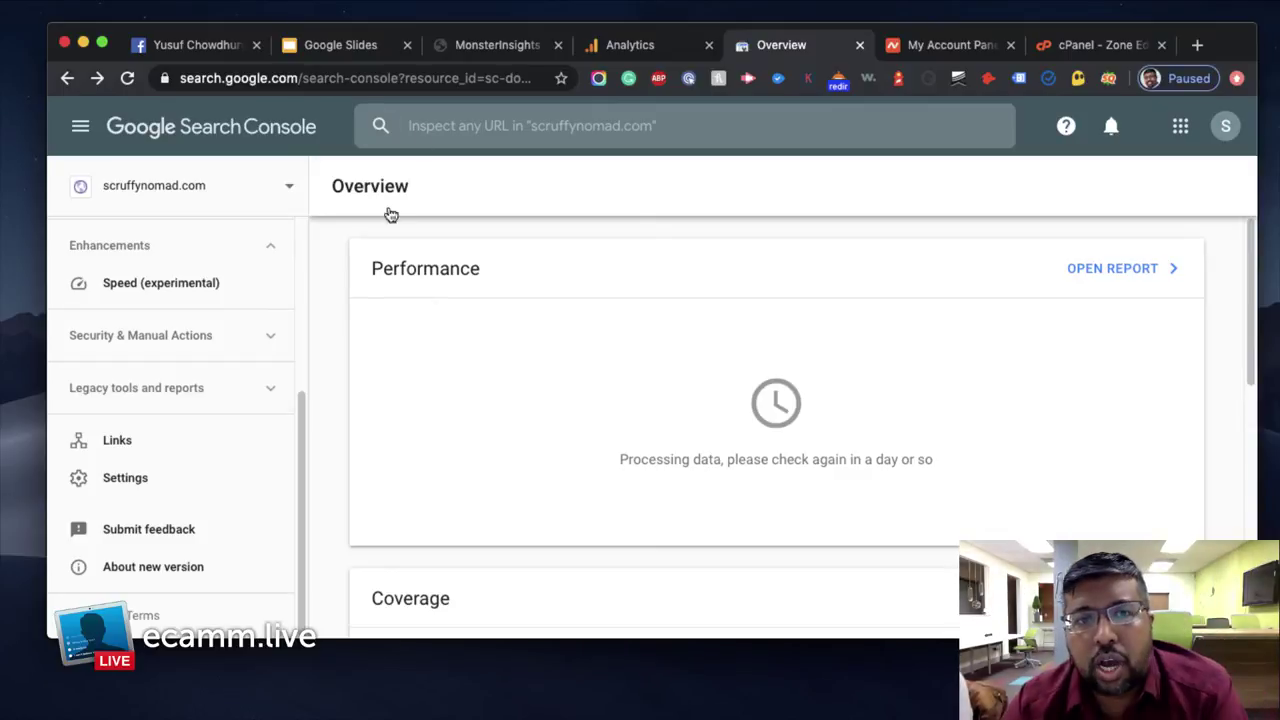
{"action": "scroll", "coordinate": [400, 388], "scroll_direction": "down", "scroll_amount": 5}
{"action": "left_click_drag", "start_coordinate": [298, 425], "coordinate": [309, 220]}
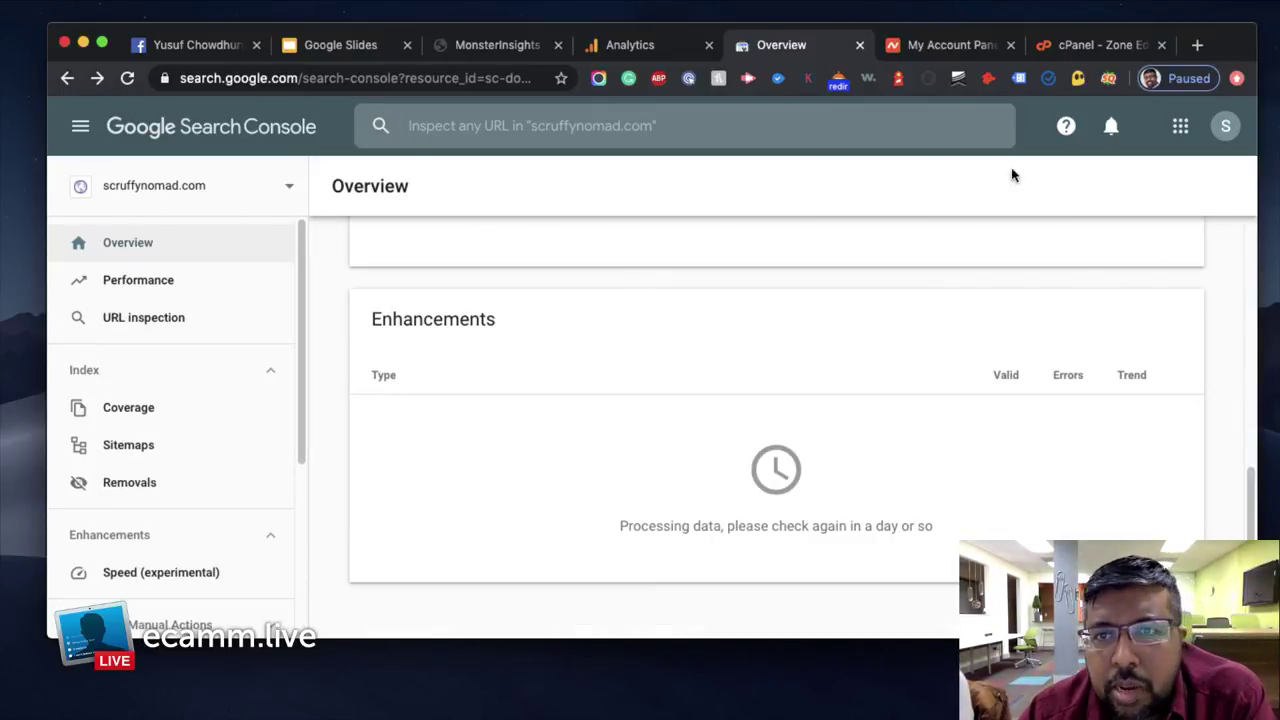
{"action": "left_click", "coordinate": [289, 189]}
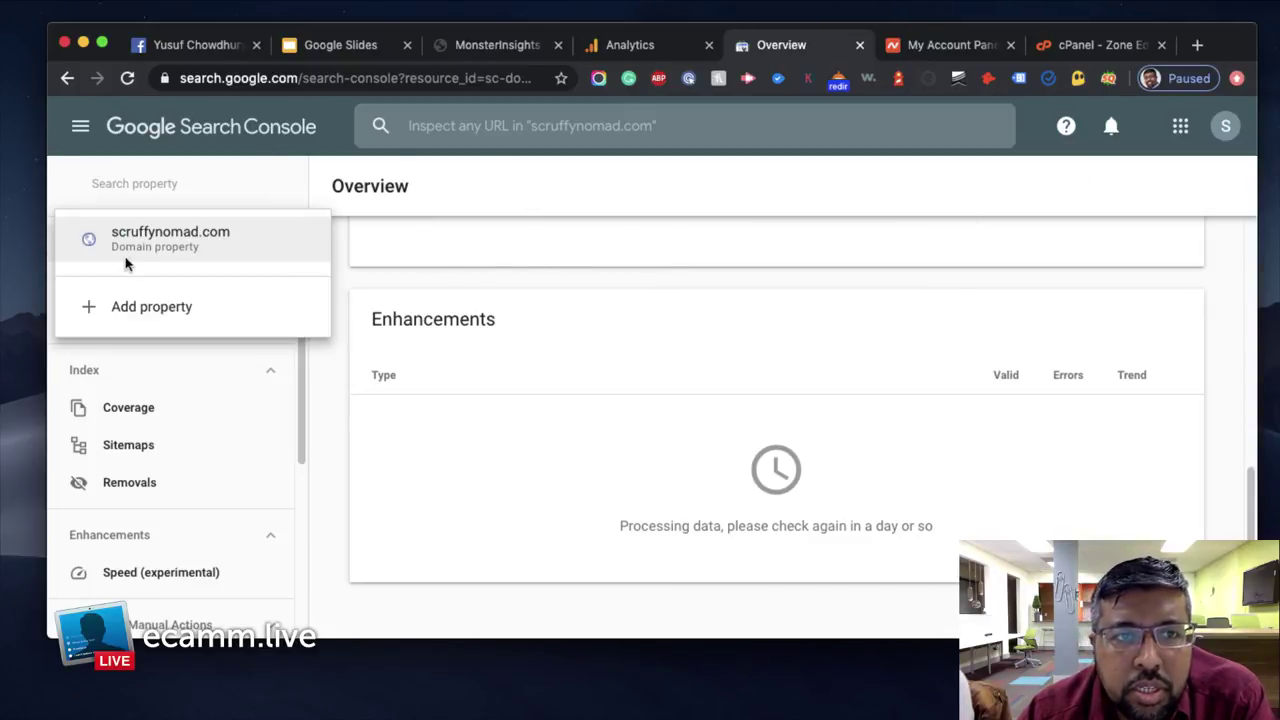
{"action": "left_click", "coordinate": [152, 313]}
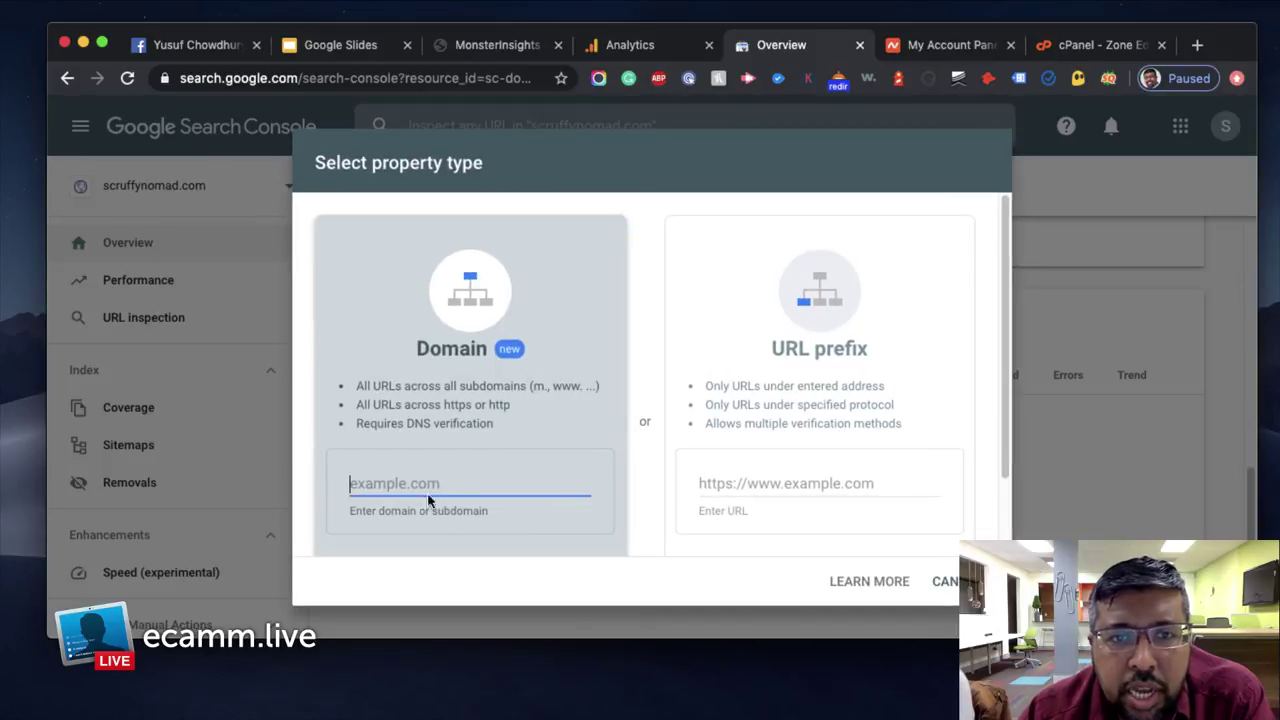
Replace the pasted verification text in the Domain field with the site address copied from WordPress
{"action": "right_click", "coordinate": [451, 484]}
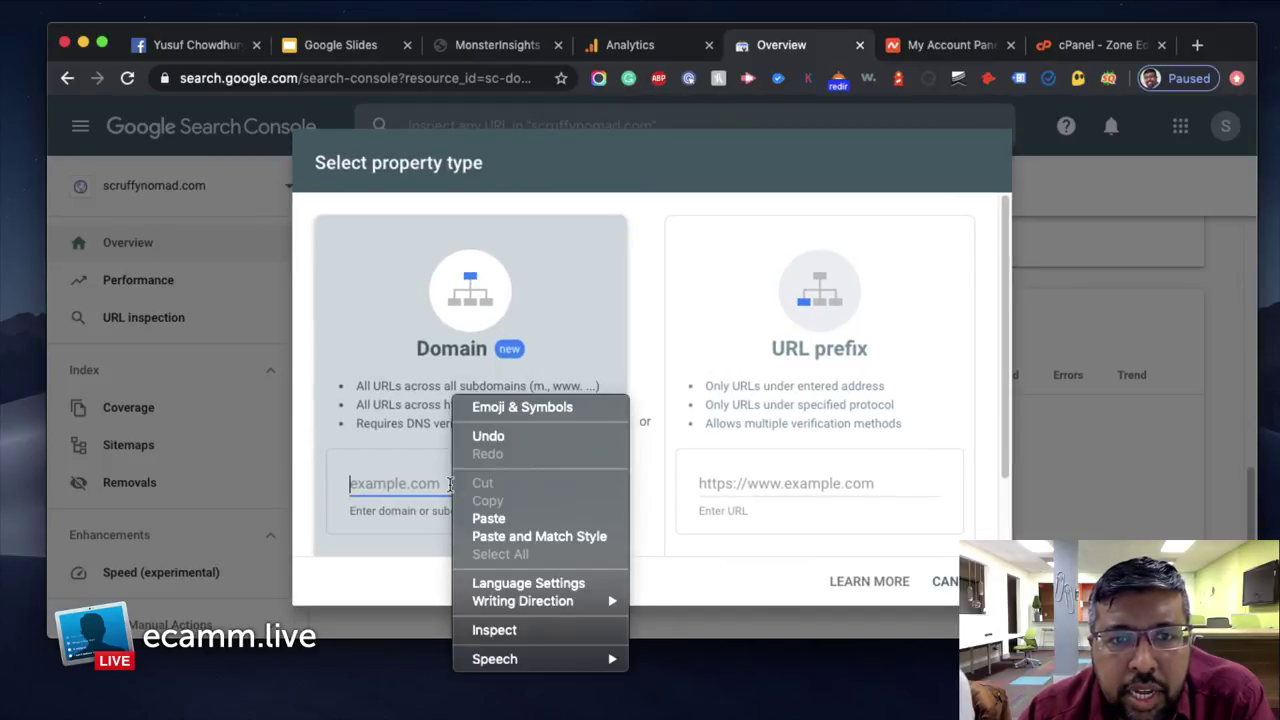
{"action": "left_click", "coordinate": [491, 517]}
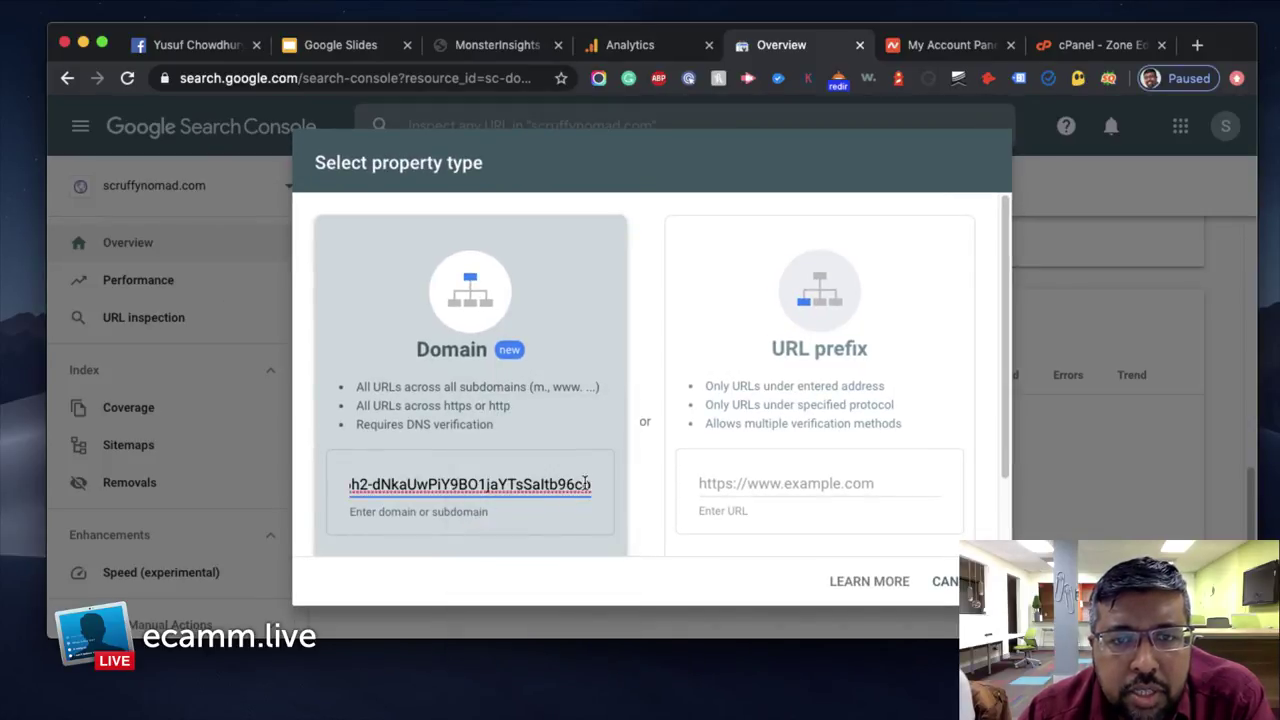
{"action": "left_click_drag", "start_coordinate": [590, 484], "coordinate": [110, 463]}
{"action": "key", "text": "BackSpace"}
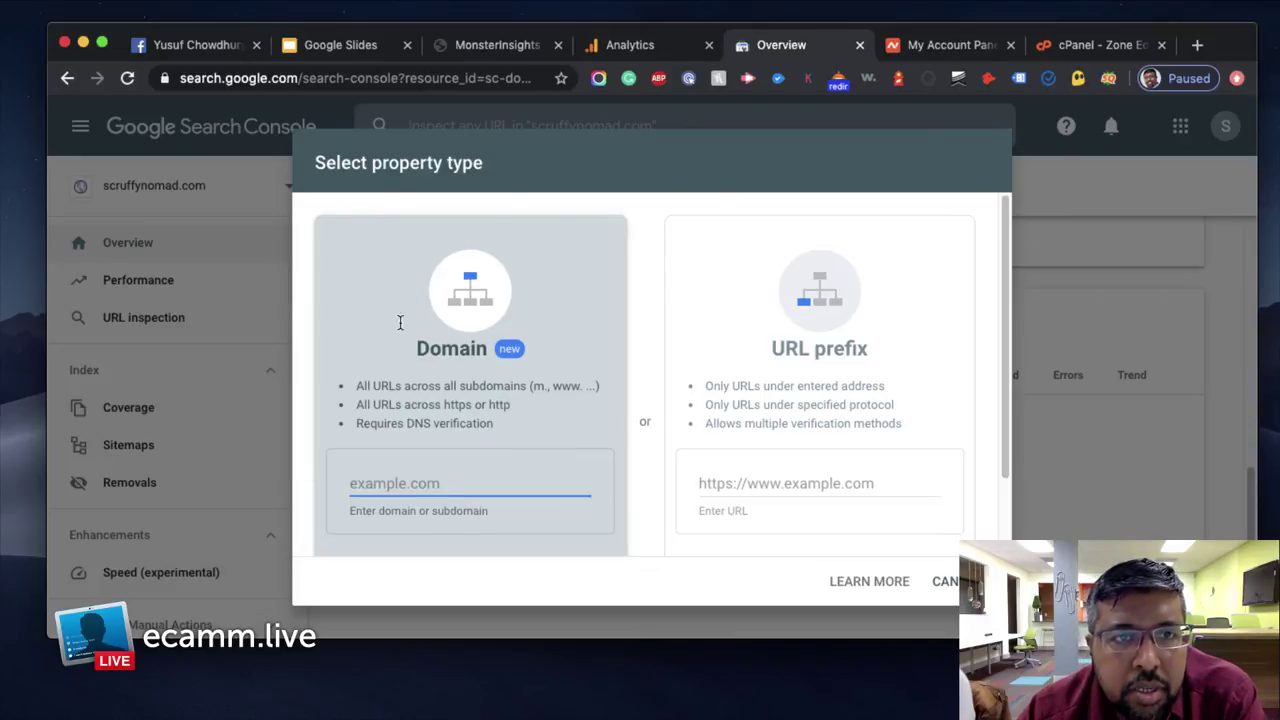
{"action": "left_click", "coordinate": [500, 45]}
{"action": "left_click_drag", "start_coordinate": [181, 78], "coordinate": [341, 78]}
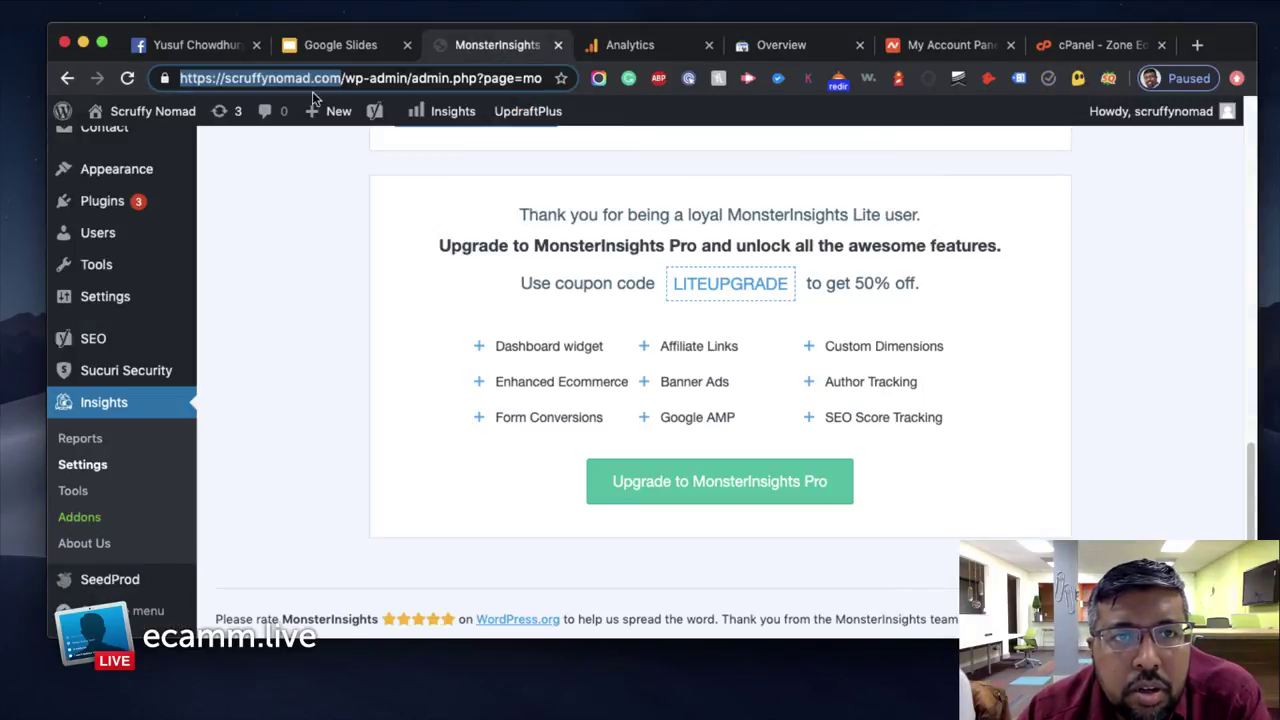
{"action": "right_click", "coordinate": [310, 79]}
{"action": "left_click", "coordinate": [338, 192]}
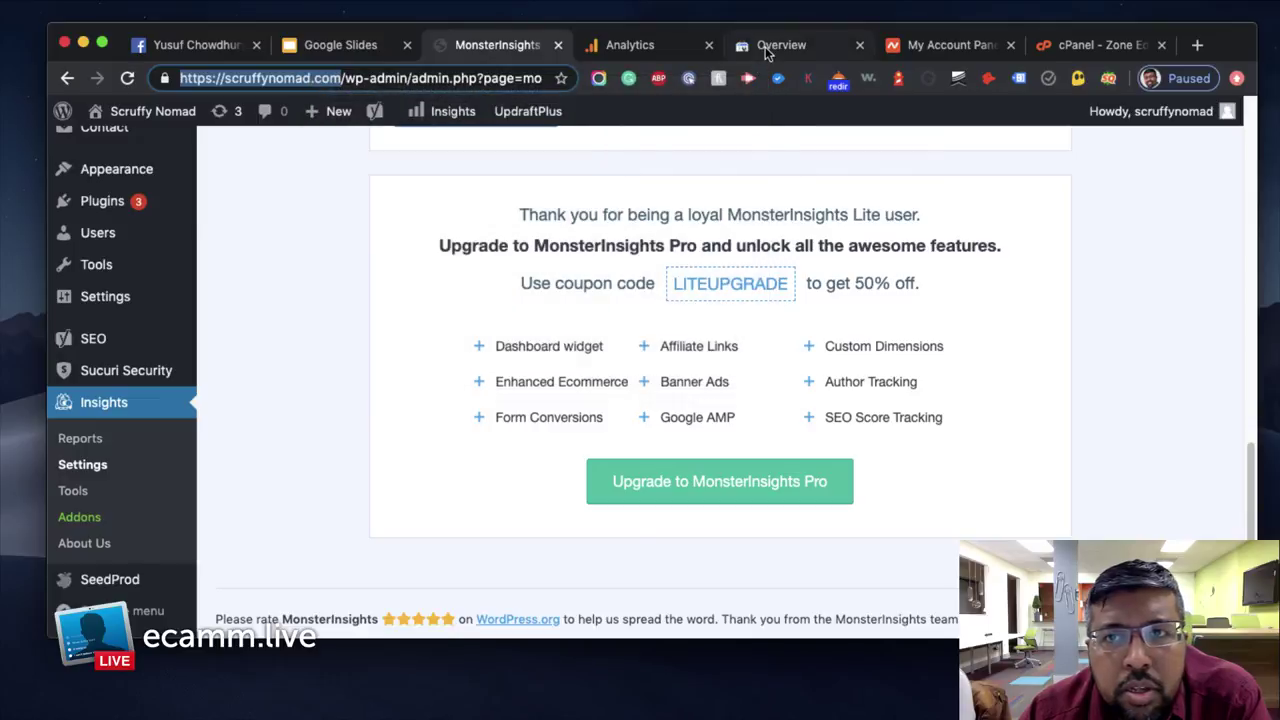
{"action": "left_click", "coordinate": [767, 53]}
{"action": "right_click", "coordinate": [482, 487]}
{"action": "left_click", "coordinate": [505, 514]}
Trim the address to scruffynomad.com, then clear the field and cancel adding the property
{"action": "scroll", "coordinate": [600, 525], "scroll_direction": "down", "scroll_amount": 2}
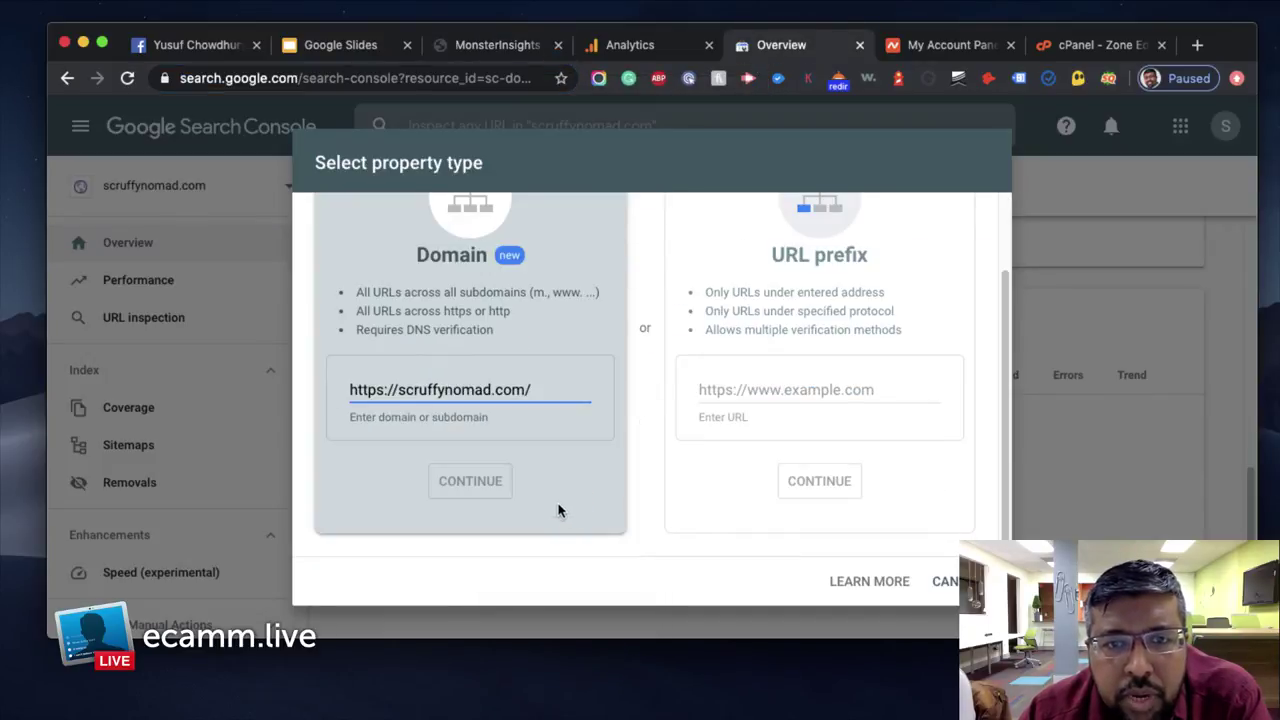
{"action": "key", "text": "BackSpace"}
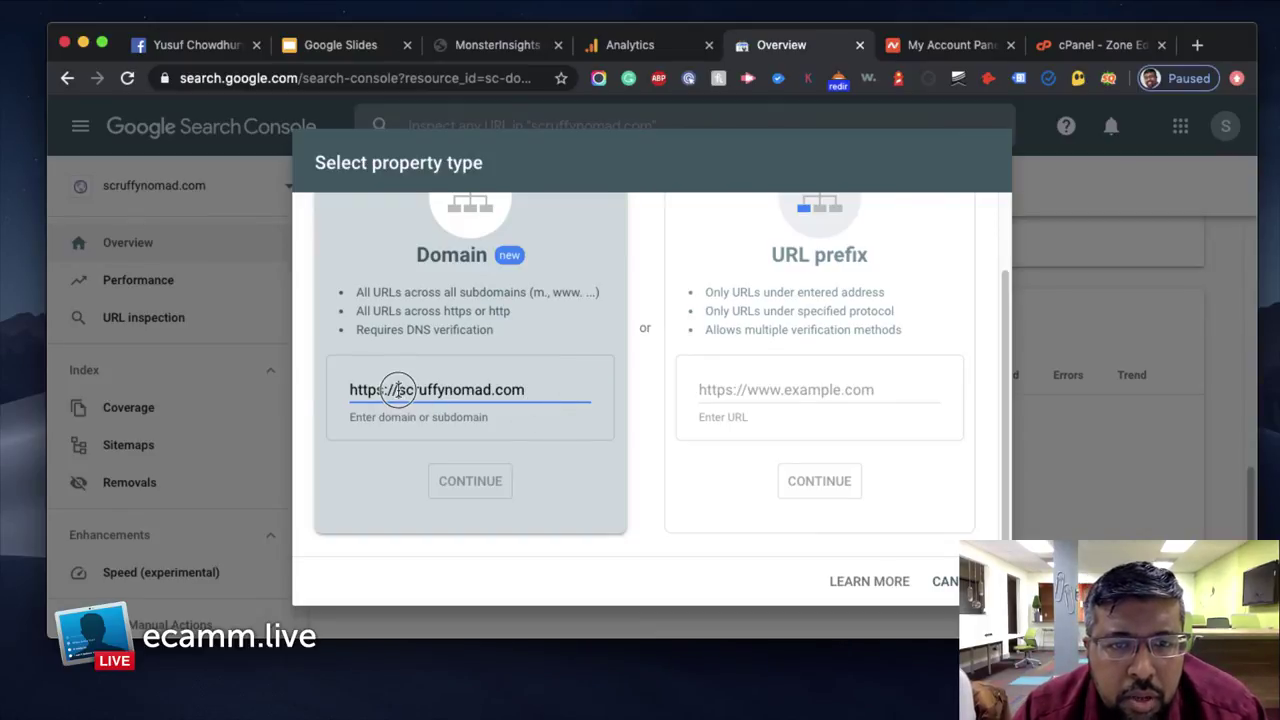
{"action": "left_click_drag", "start_coordinate": [398, 389], "coordinate": [327, 391]}
{"action": "key", "text": "BackSpace"}
{"action": "left_click_drag", "start_coordinate": [494, 391], "coordinate": [350, 391]}
{"action": "key", "text": "BackSpace"}
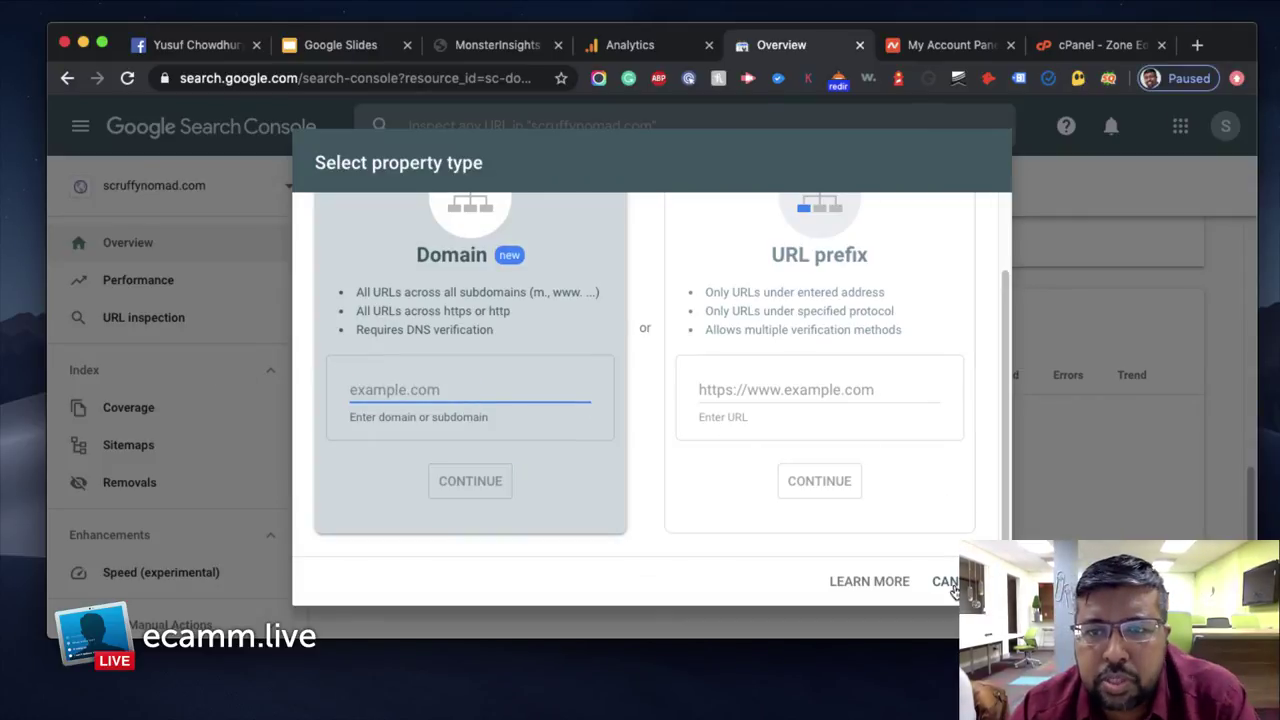
{"action": "left_click", "coordinate": [944, 581]}
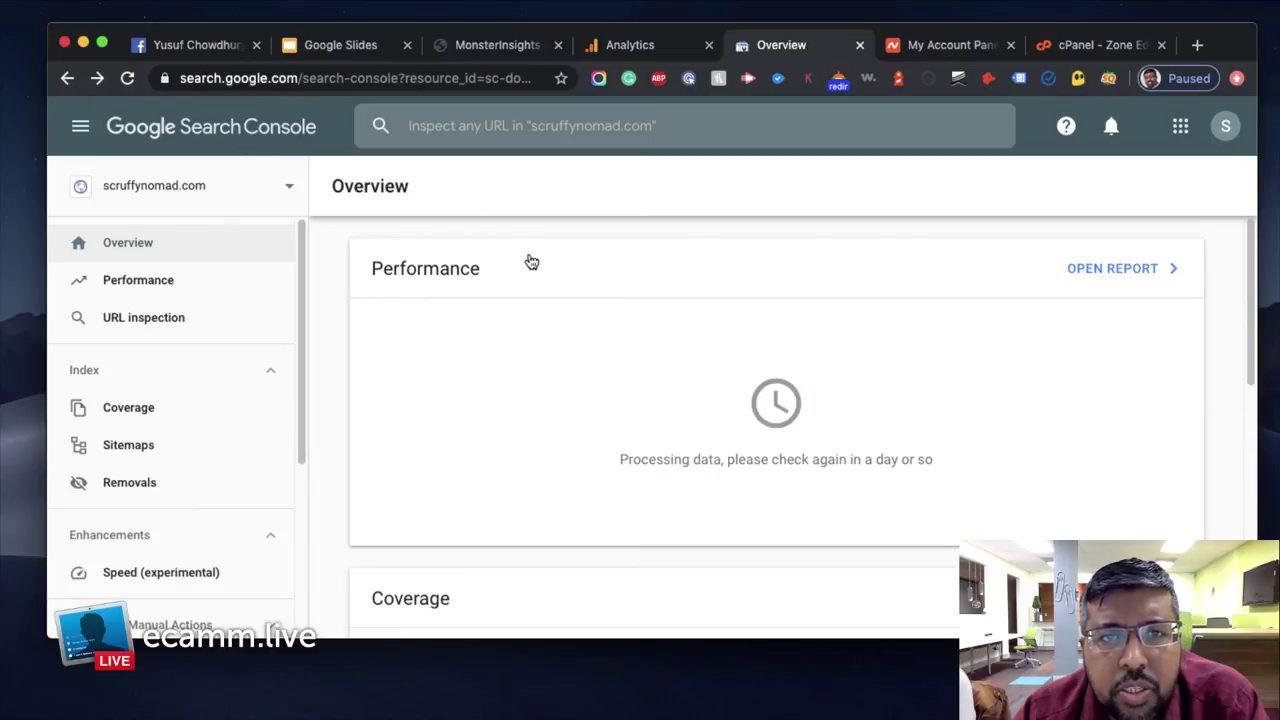
Check Google Analytics, then close the Search Console, Namecheap account and cPanel Zone Editor pages
{"action": "scroll", "coordinate": [556, 387], "scroll_direction": "down", "scroll_amount": 10}
{"action": "scroll", "coordinate": [556, 387], "scroll_direction": "up", "scroll_amount": 10}
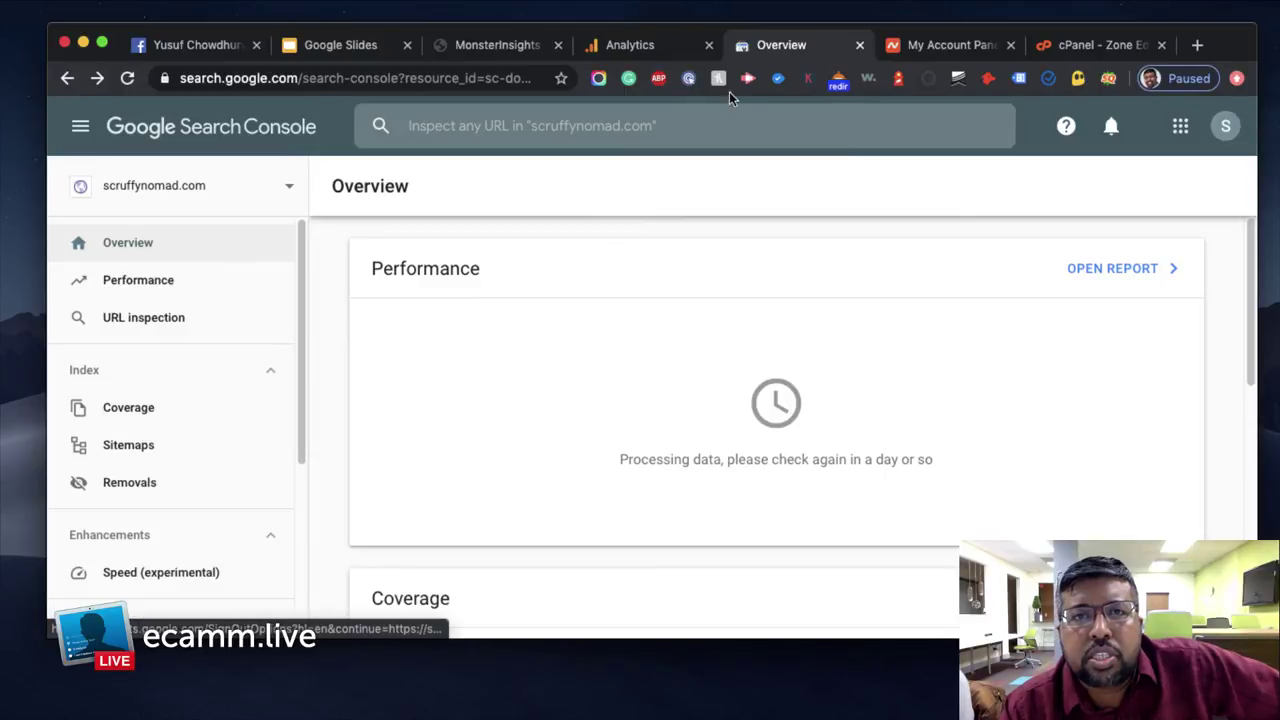
{"action": "left_click", "coordinate": [641, 48]}
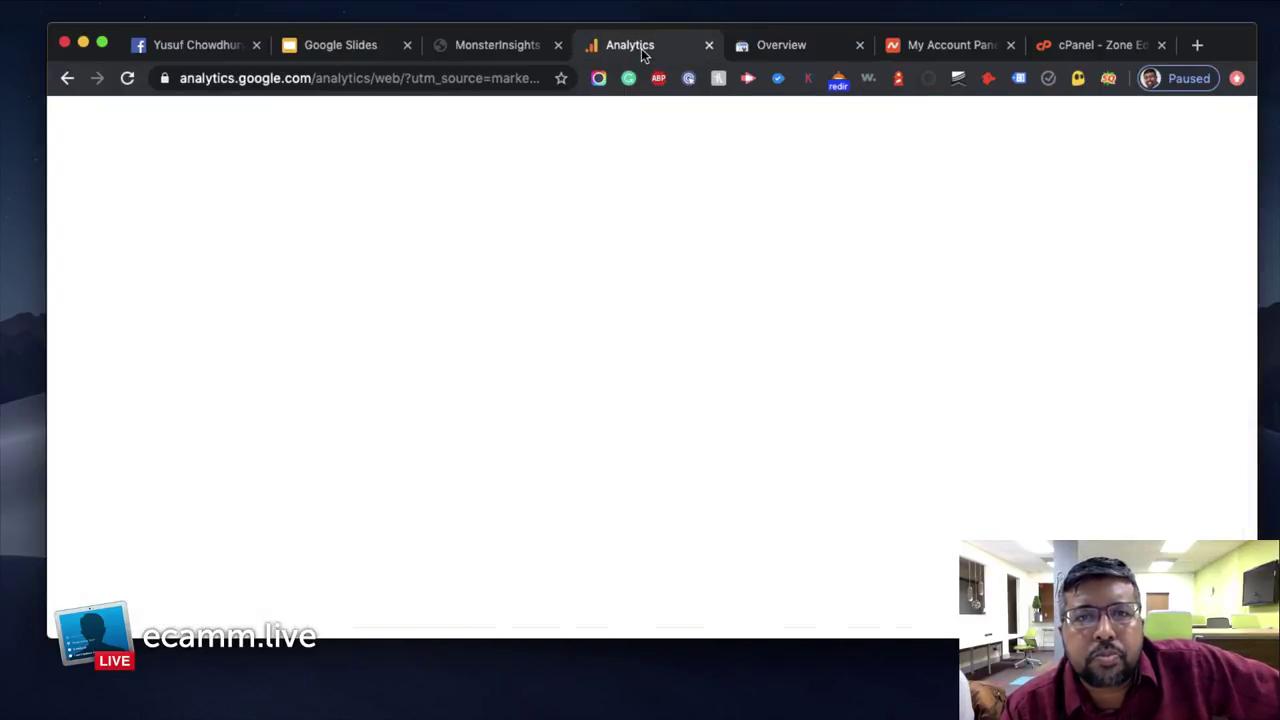
{"action": "left_click", "coordinate": [804, 50]}
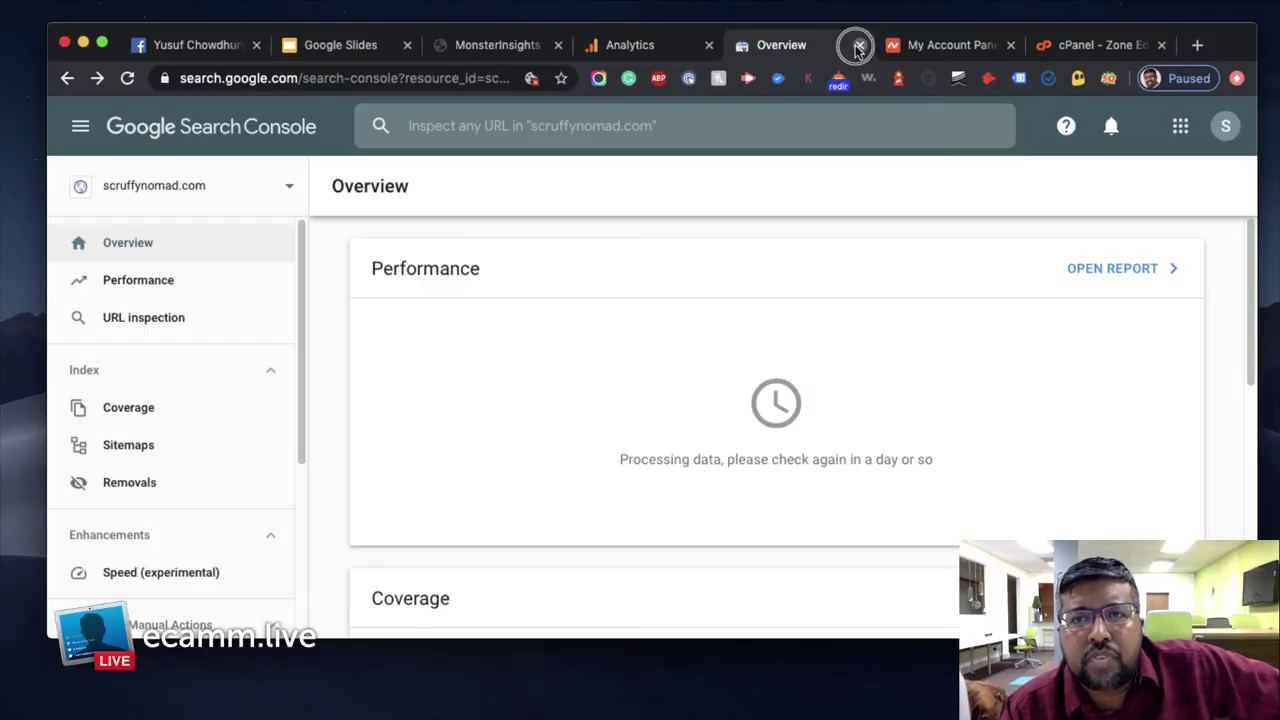
{"action": "left_click", "coordinate": [858, 47]}
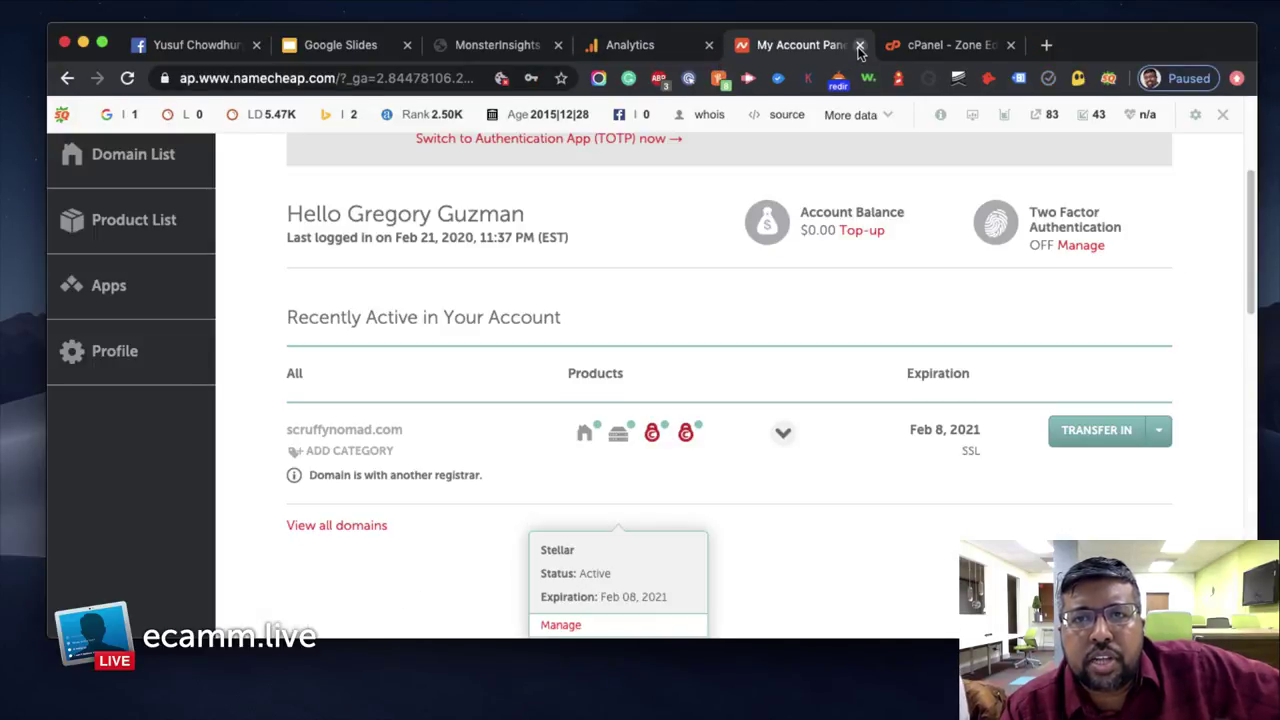
{"action": "left_click", "coordinate": [859, 45]}
{"action": "left_click", "coordinate": [859, 46]}
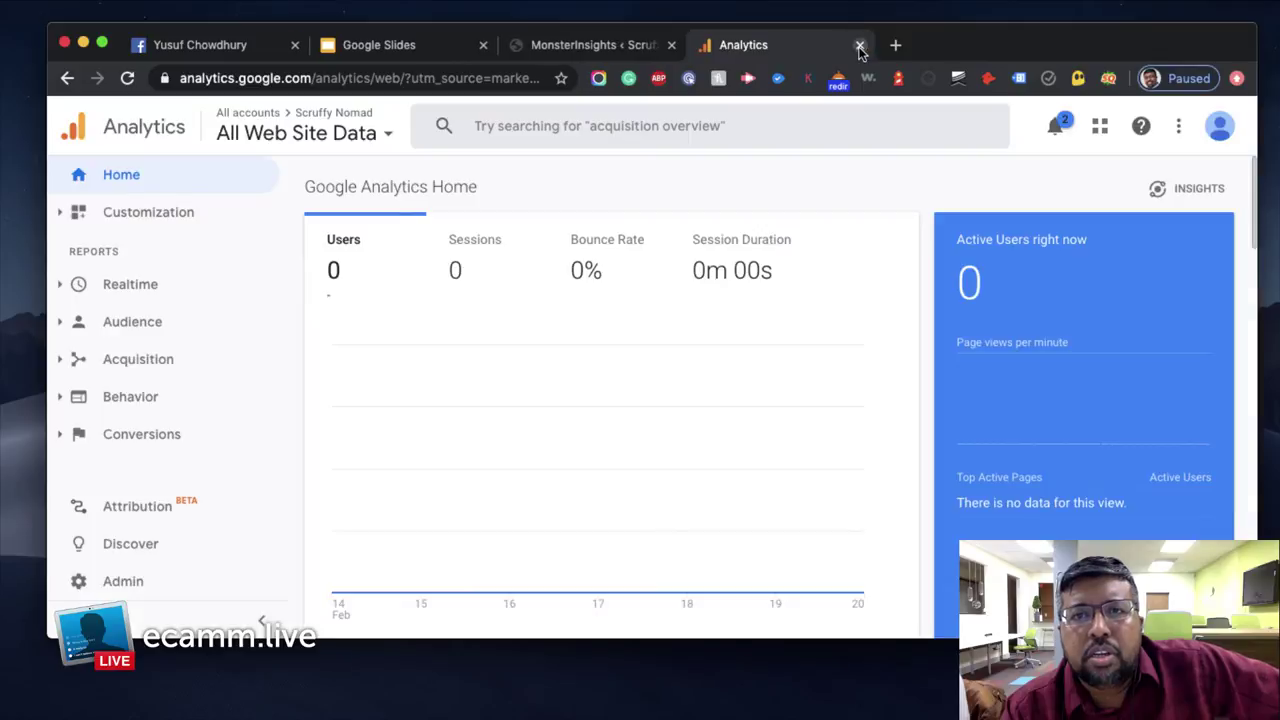
Close Google Analytics and visit the live scruffynomad.com site from the WordPress admin bar
{"action": "left_click", "coordinate": [860, 47]}
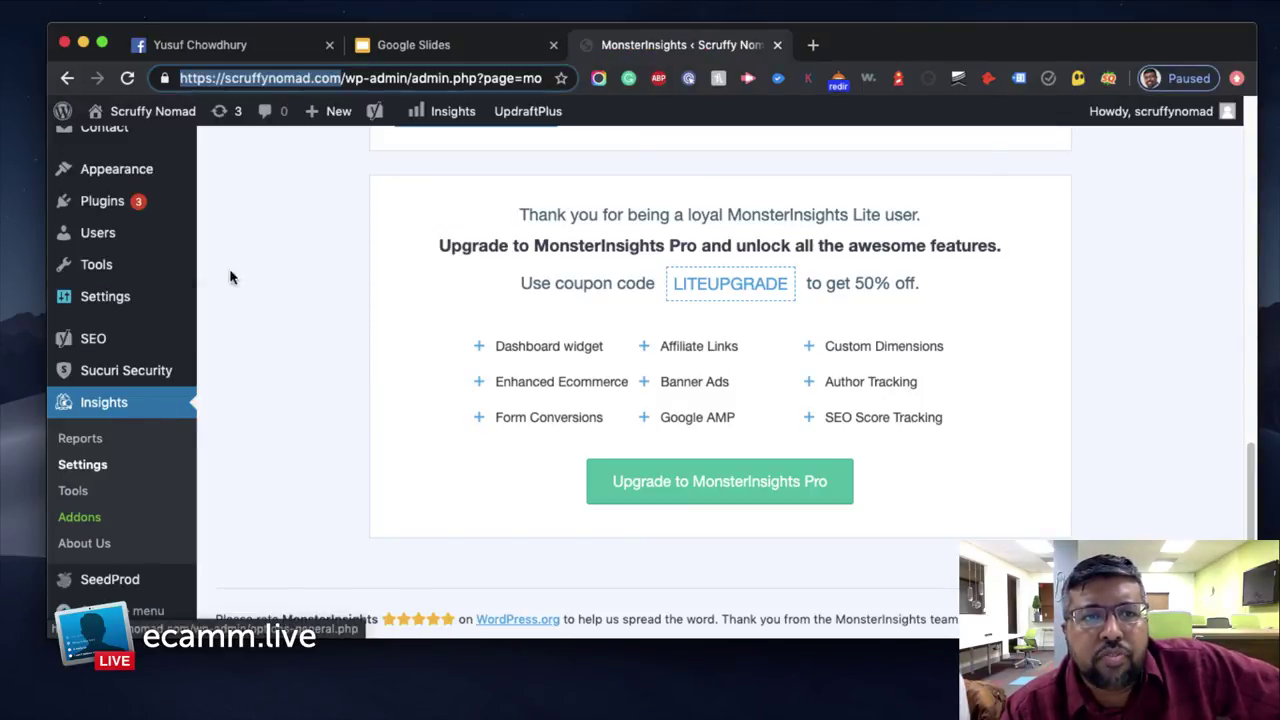
{"action": "mouse_move", "coordinate": [1174, 126]}
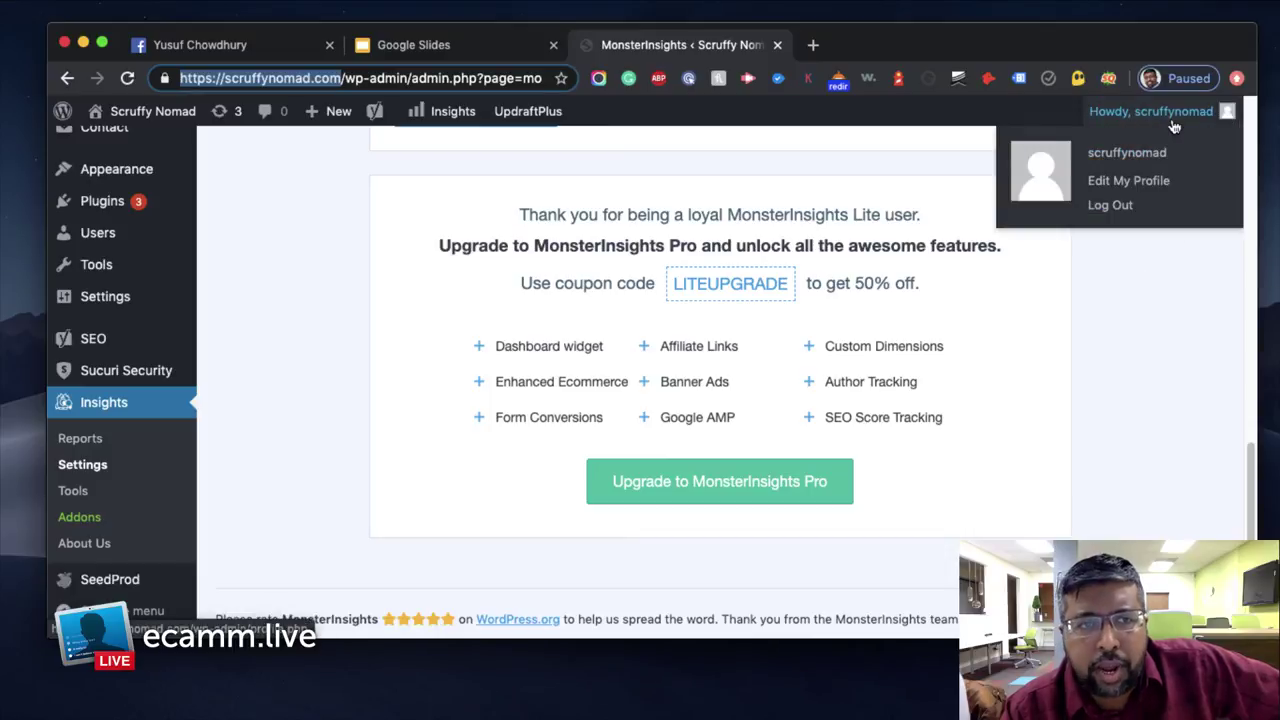
{"action": "scroll", "coordinate": [114, 246], "scroll_direction": "up", "scroll_amount": 5}
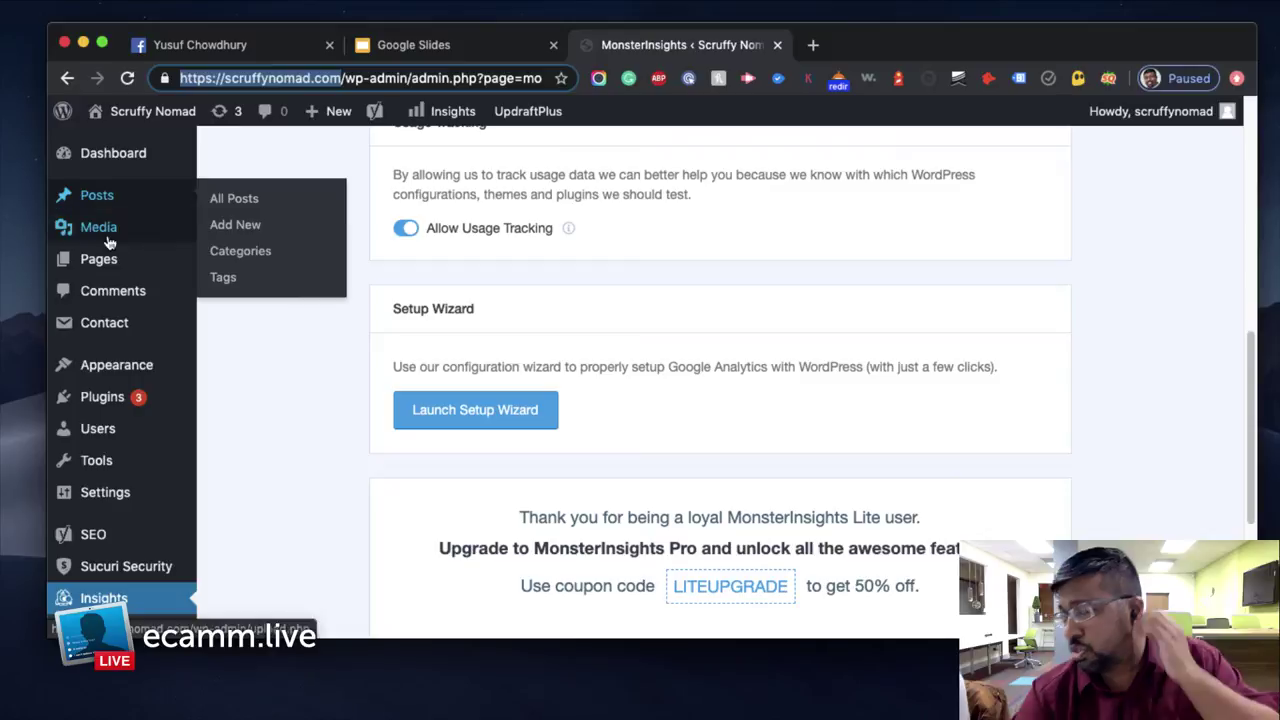
{"action": "mouse_move", "coordinate": [109, 242]}
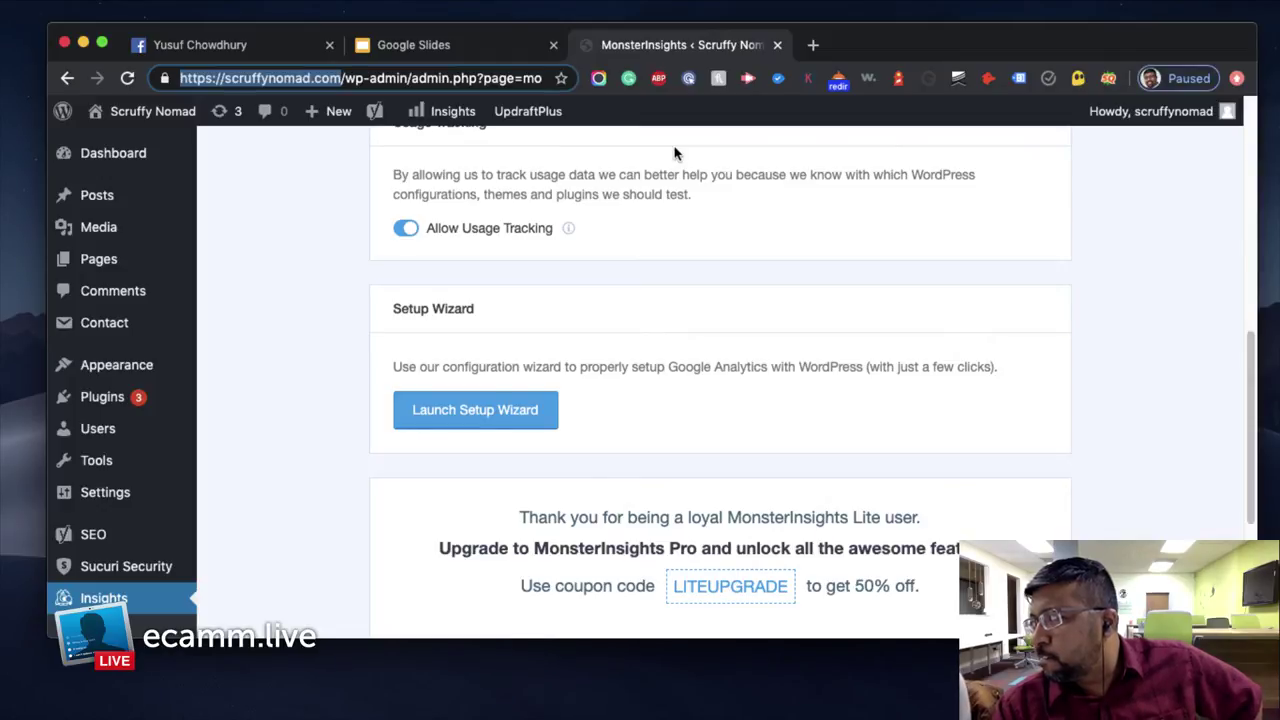
{"action": "mouse_move", "coordinate": [148, 113]}
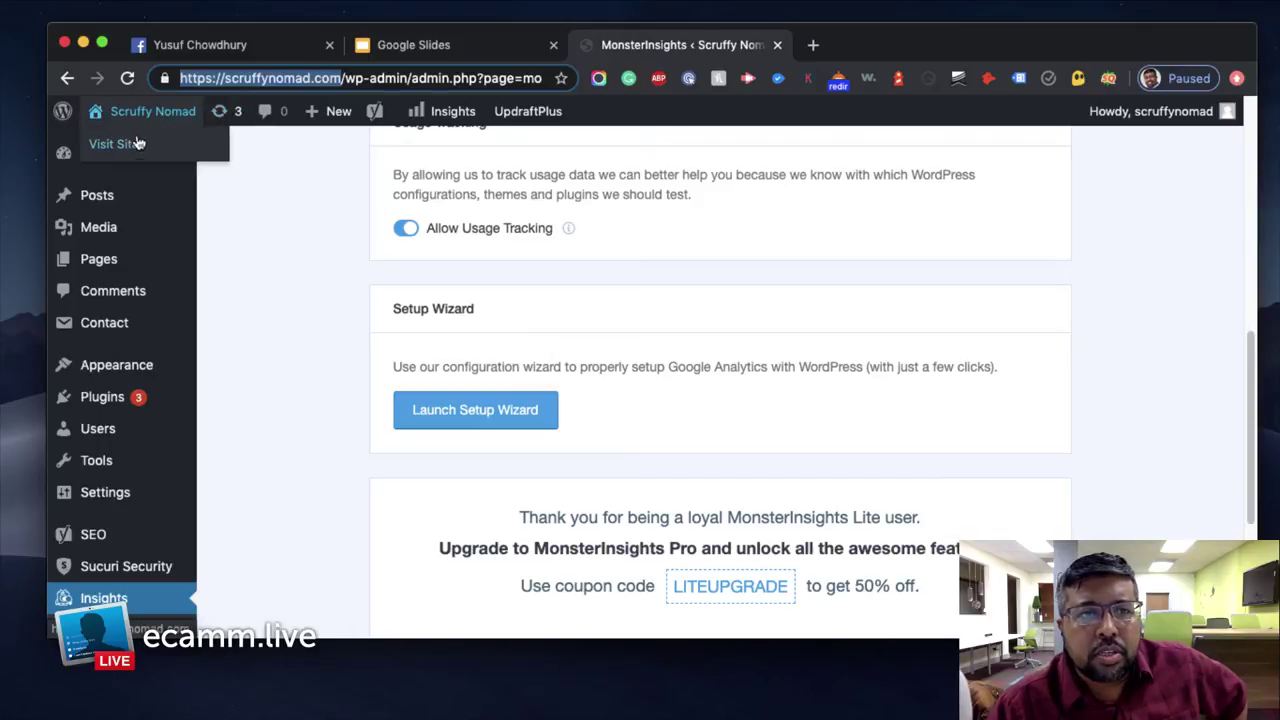
{"action": "left_click", "coordinate": [128, 145]}
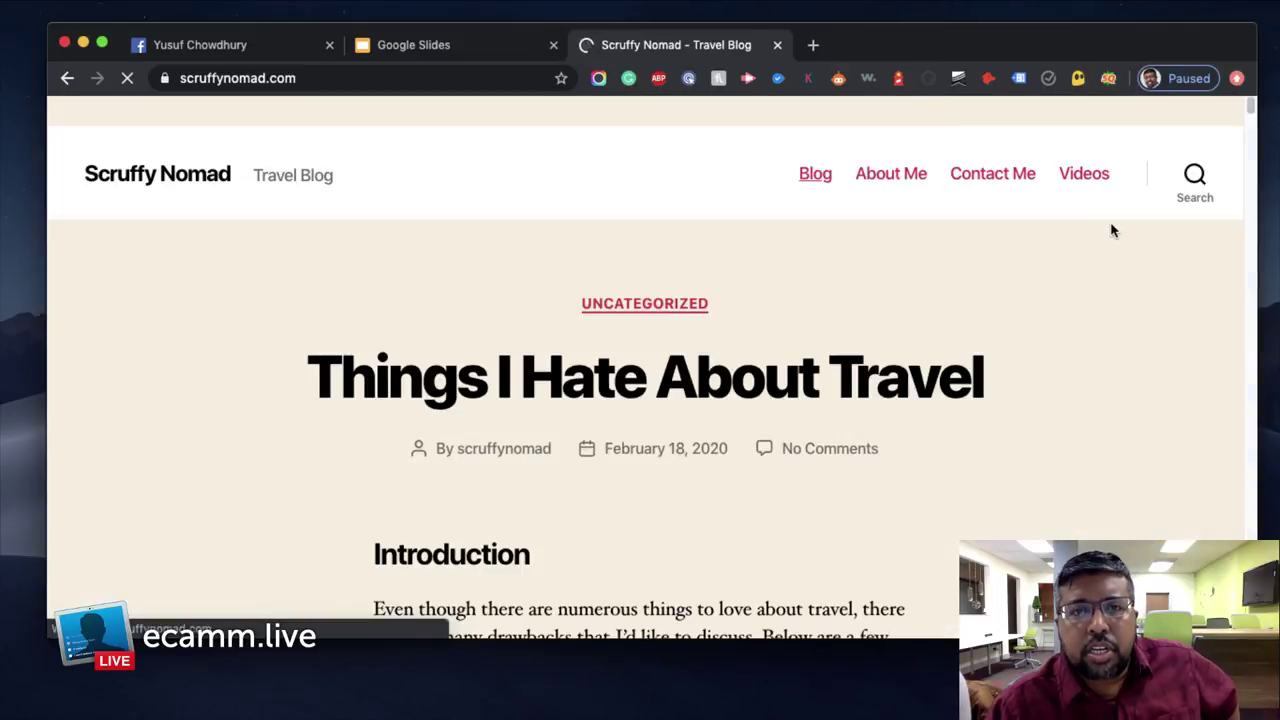
Scroll through the Scruffy Nomad blog homepage and its post listings
{"action": "scroll", "coordinate": [1080, 320], "scroll_direction": "down", "scroll_amount": 3}
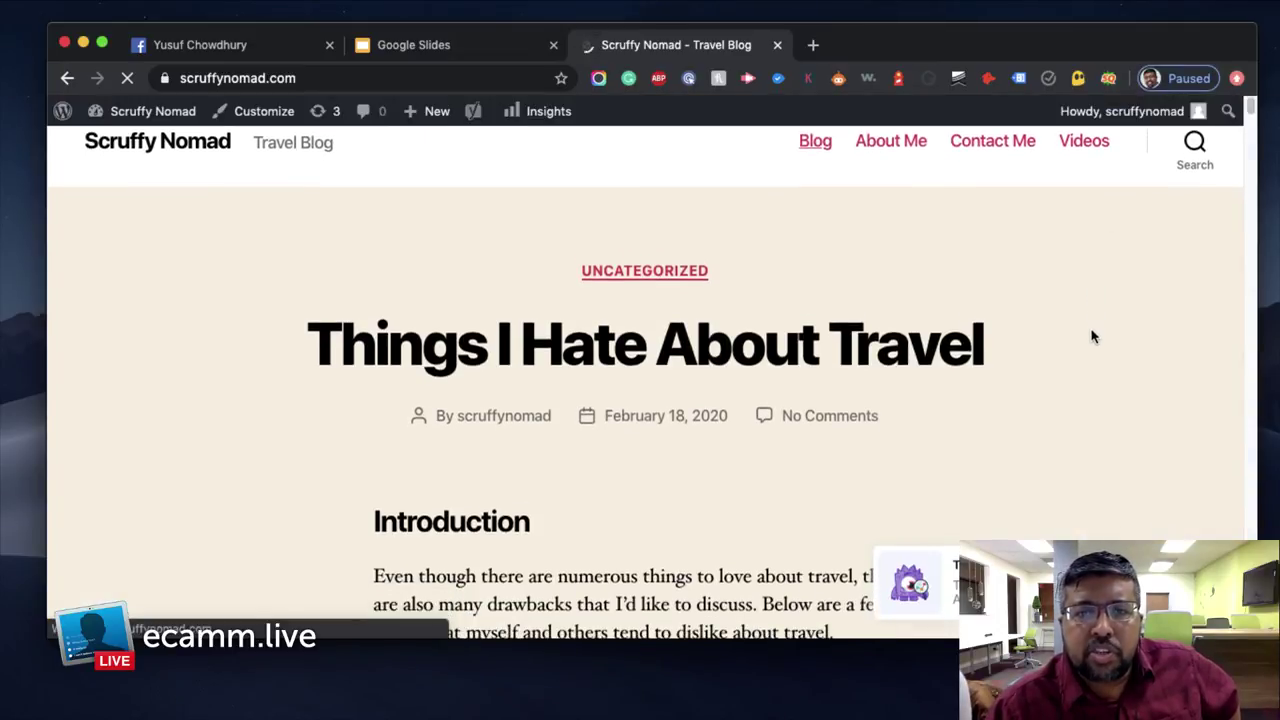
{"action": "scroll", "coordinate": [1093, 335], "scroll_direction": "down", "scroll_amount": 10}
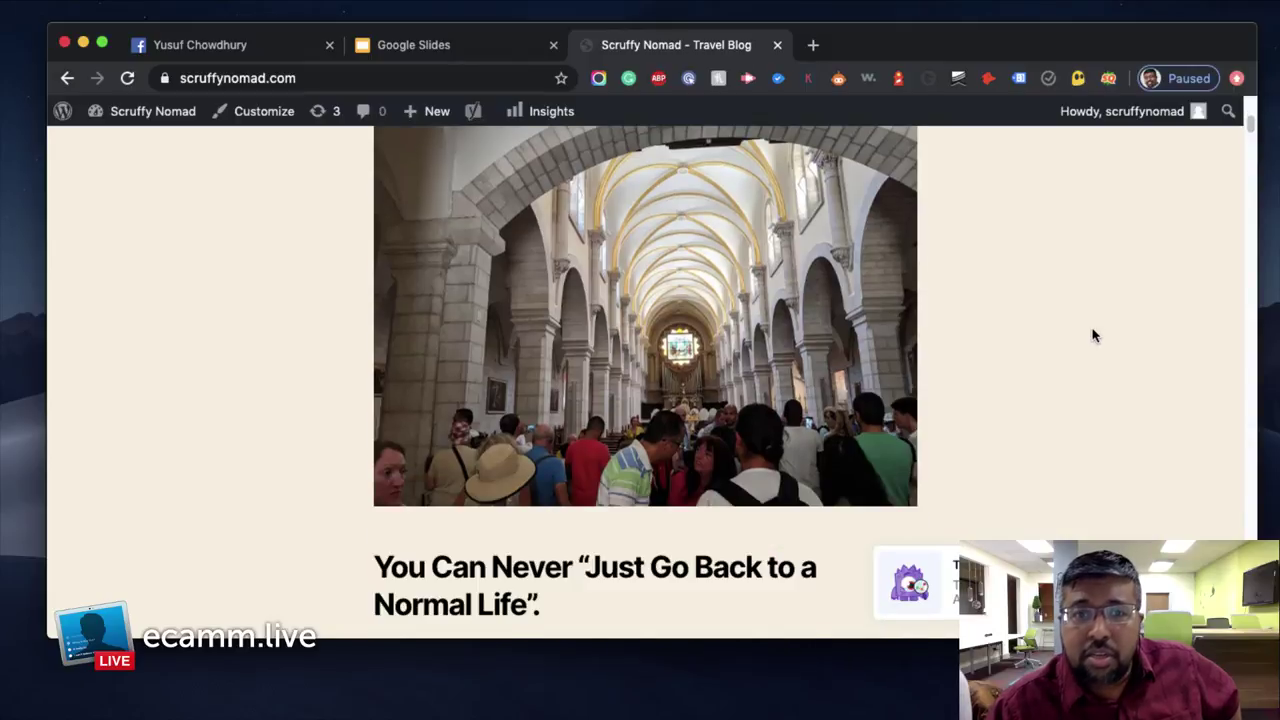
{"action": "scroll", "coordinate": [1093, 335], "scroll_direction": "down", "scroll_amount": 20}
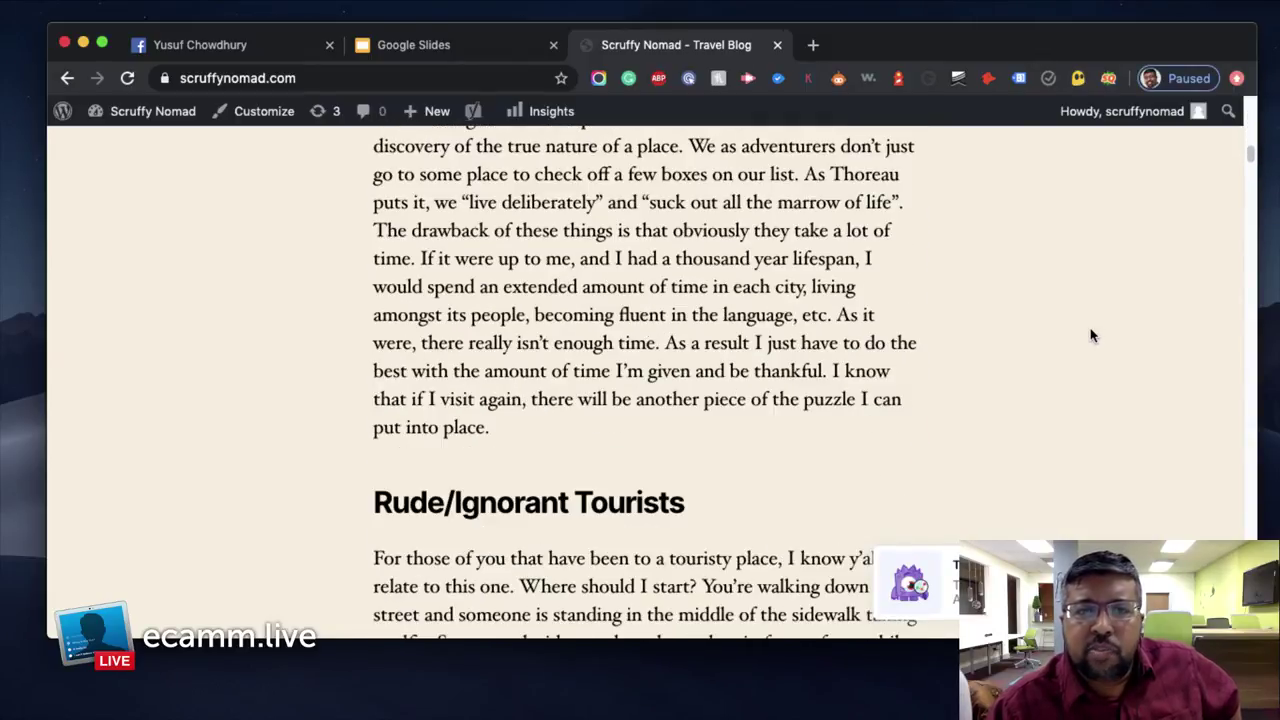
{"action": "scroll", "coordinate": [1093, 335], "scroll_direction": "down", "scroll_amount": 1}
{"action": "left_click_drag", "start_coordinate": [376, 172], "coordinate": [686, 189]}
{"action": "scroll", "coordinate": [724, 243], "scroll_direction": "down", "scroll_amount": 3}
{"action": "scroll", "coordinate": [600, 325], "scroll_direction": "down", "scroll_amount": 7}
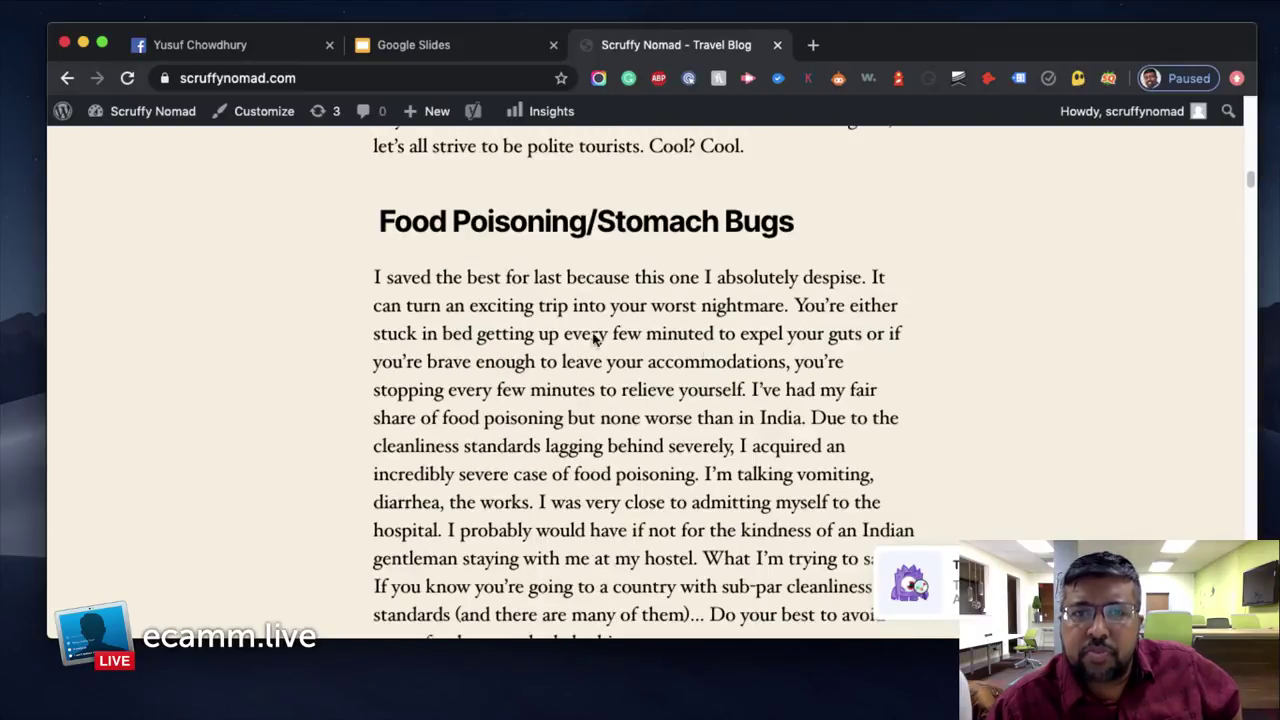
{"action": "scroll", "coordinate": [640, 240], "scroll_direction": "down", "scroll_amount": 14}
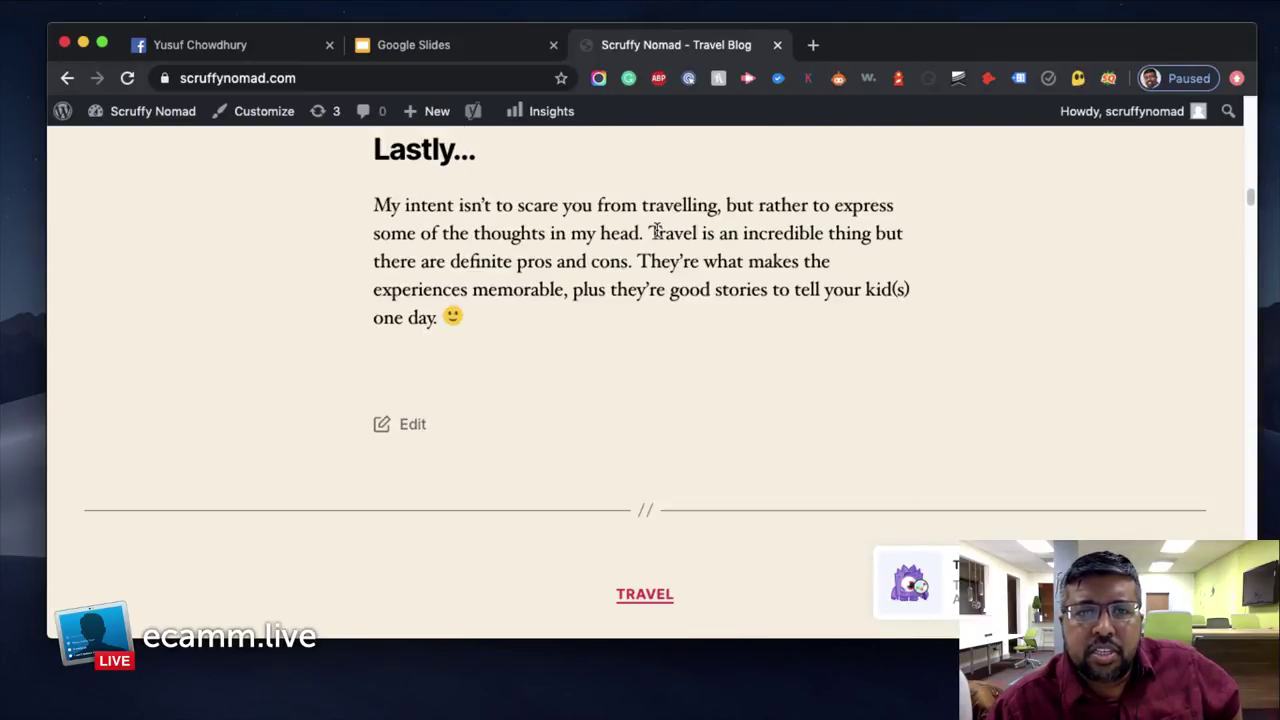
{"action": "scroll", "coordinate": [454, 277], "scroll_direction": "down", "scroll_amount": 3}
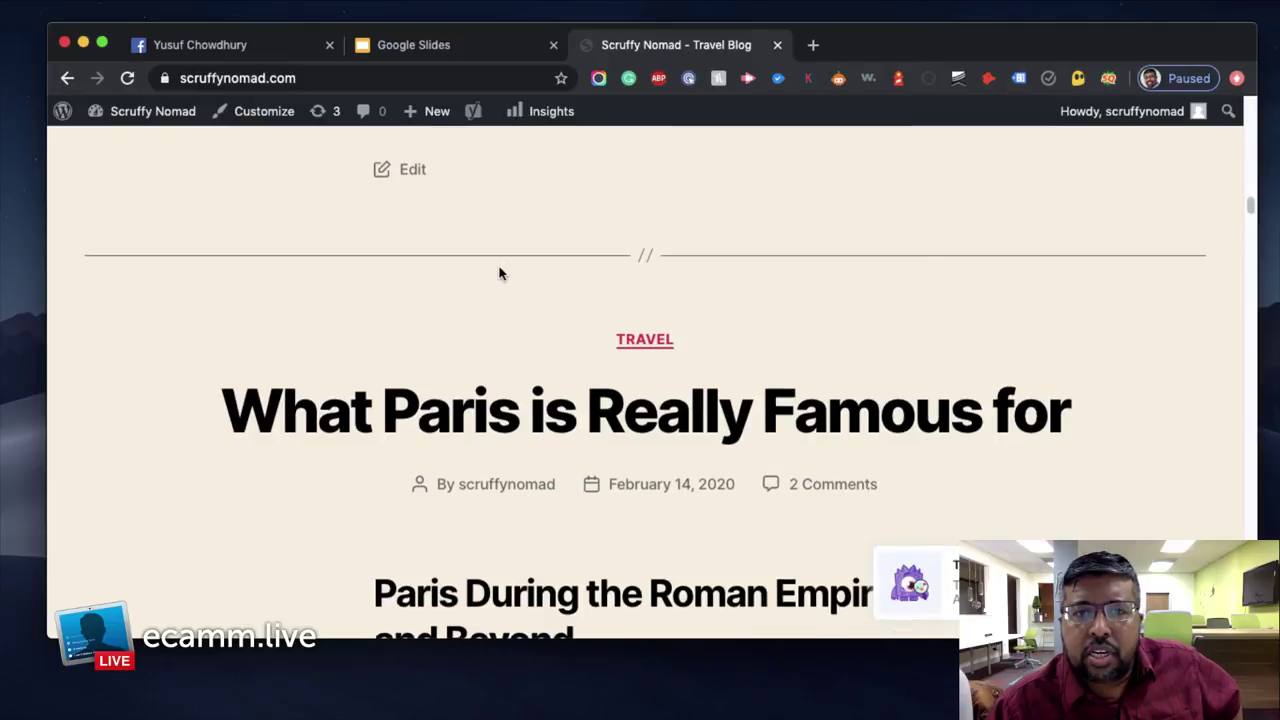
{"action": "scroll", "coordinate": [500, 271], "scroll_direction": "up", "scroll_amount": 4}
{"action": "scroll", "coordinate": [490, 288], "scroll_direction": "up", "scroll_amount": 15}
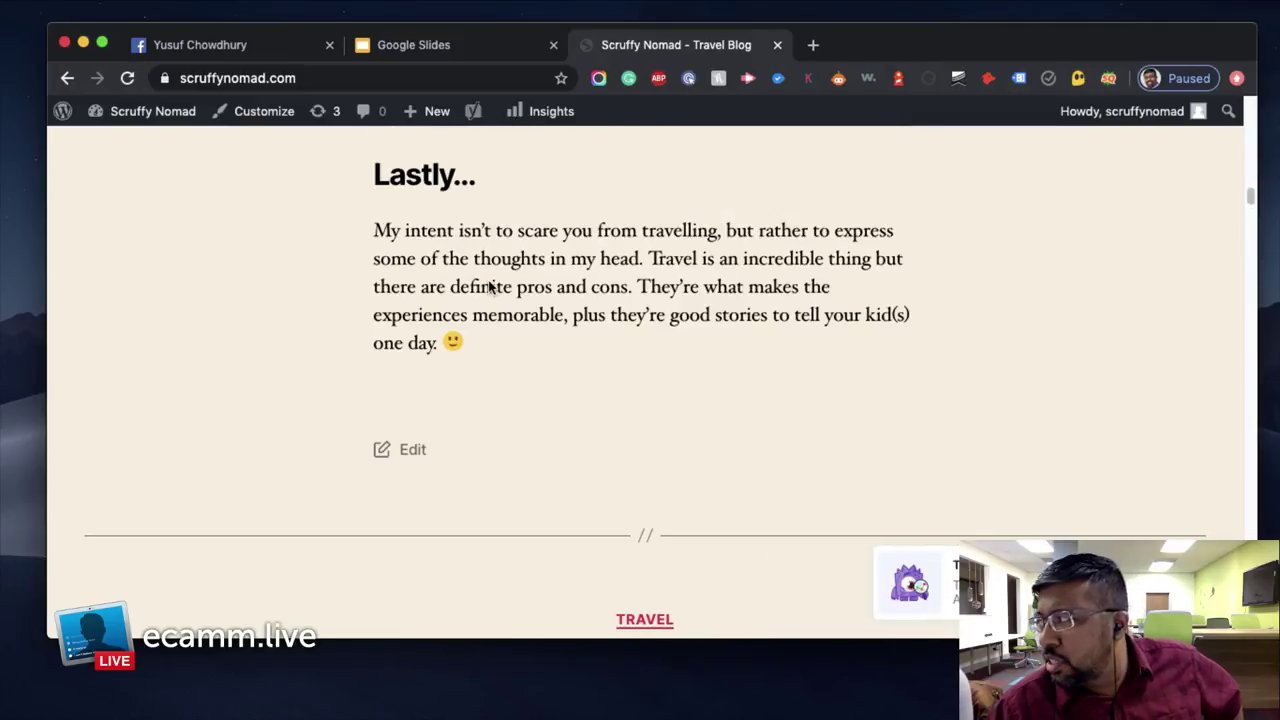
{"action": "scroll", "coordinate": [491, 277], "scroll_direction": "up", "scroll_amount": 15}
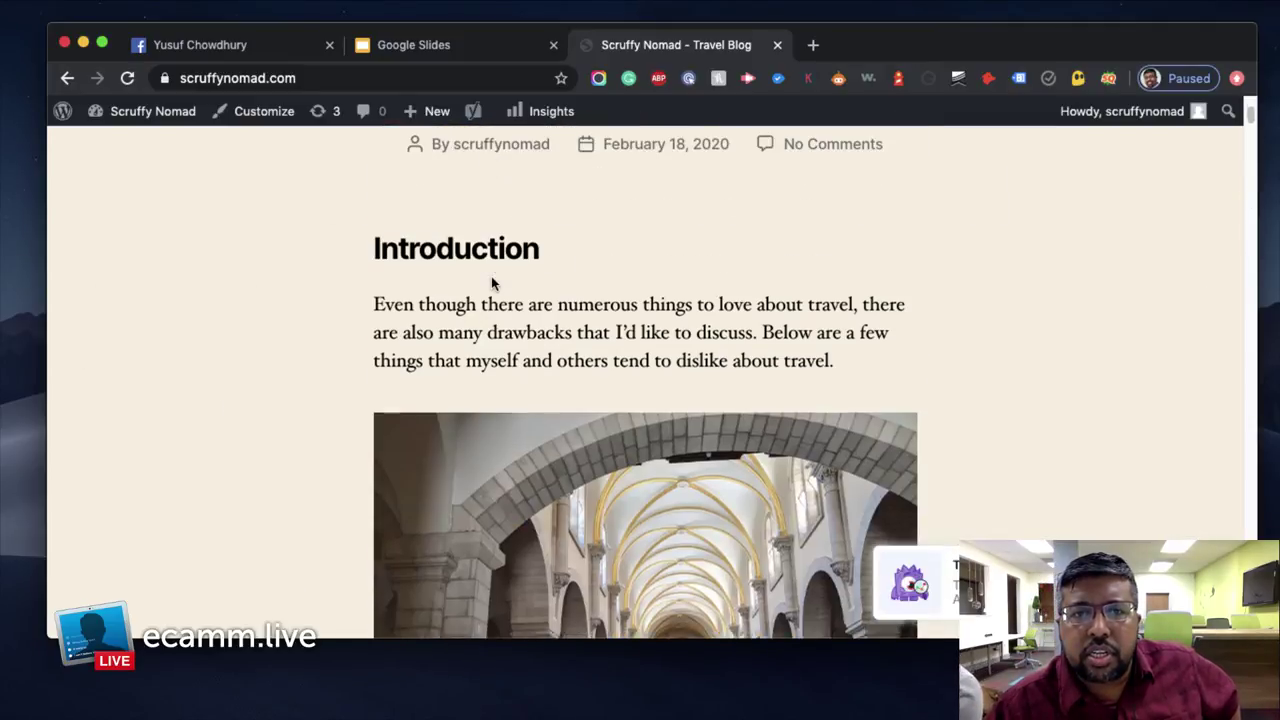
Open the 'Things I Hate About Travel' post and read down to the comments
{"action": "left_click", "coordinate": [551, 243]}
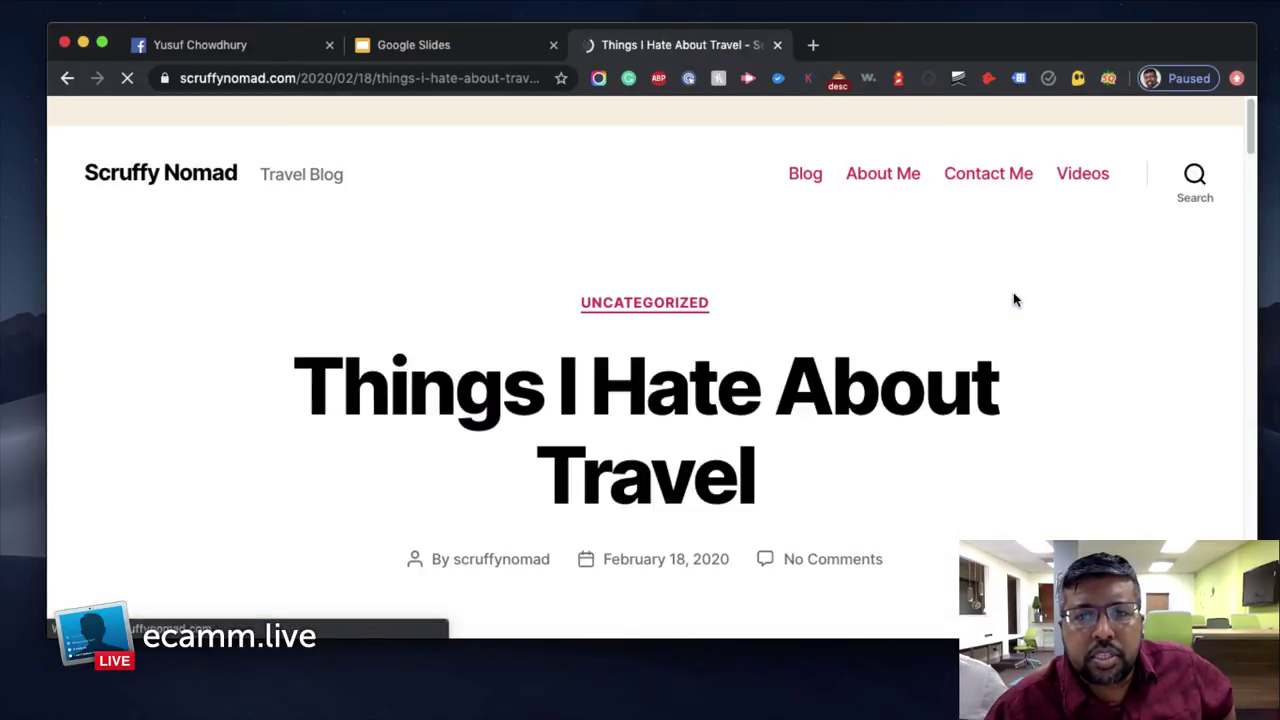
{"action": "scroll", "coordinate": [1013, 292], "scroll_direction": "down", "scroll_amount": 6}
{"action": "scroll", "coordinate": [1013, 299], "scroll_direction": "down", "scroll_amount": 20}
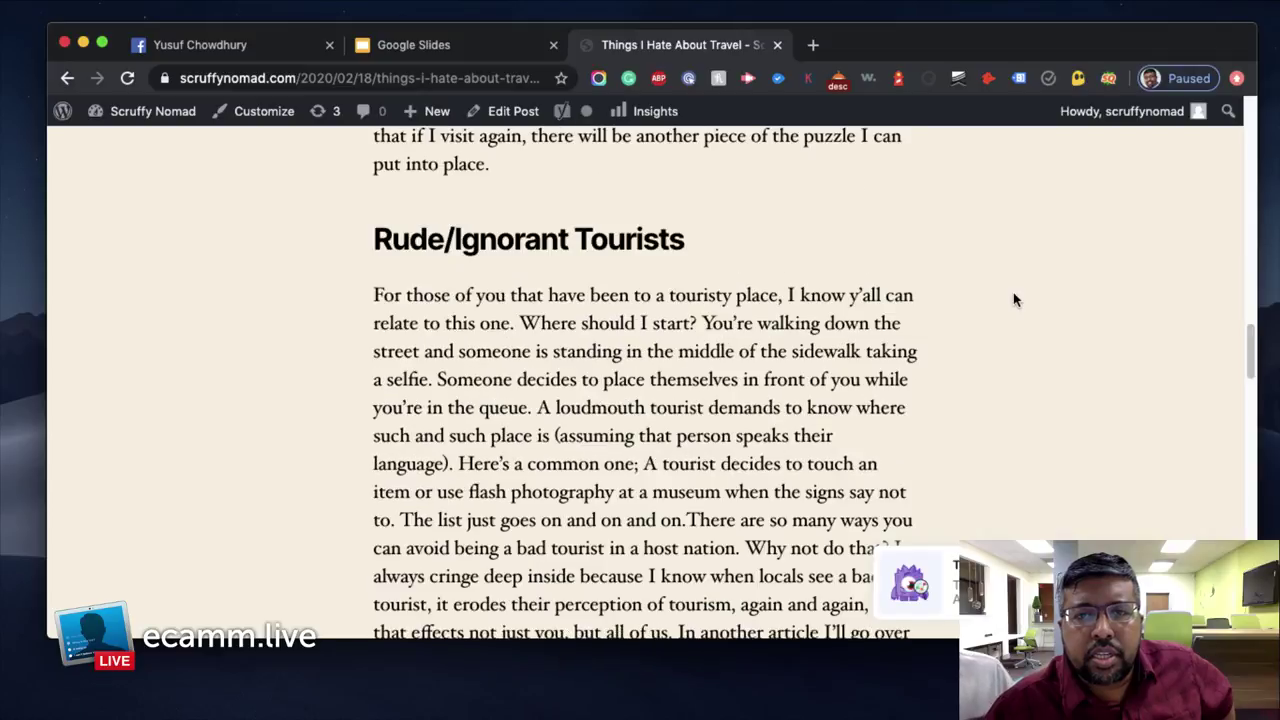
{"action": "scroll", "coordinate": [1013, 299], "scroll_direction": "down", "scroll_amount": 2}
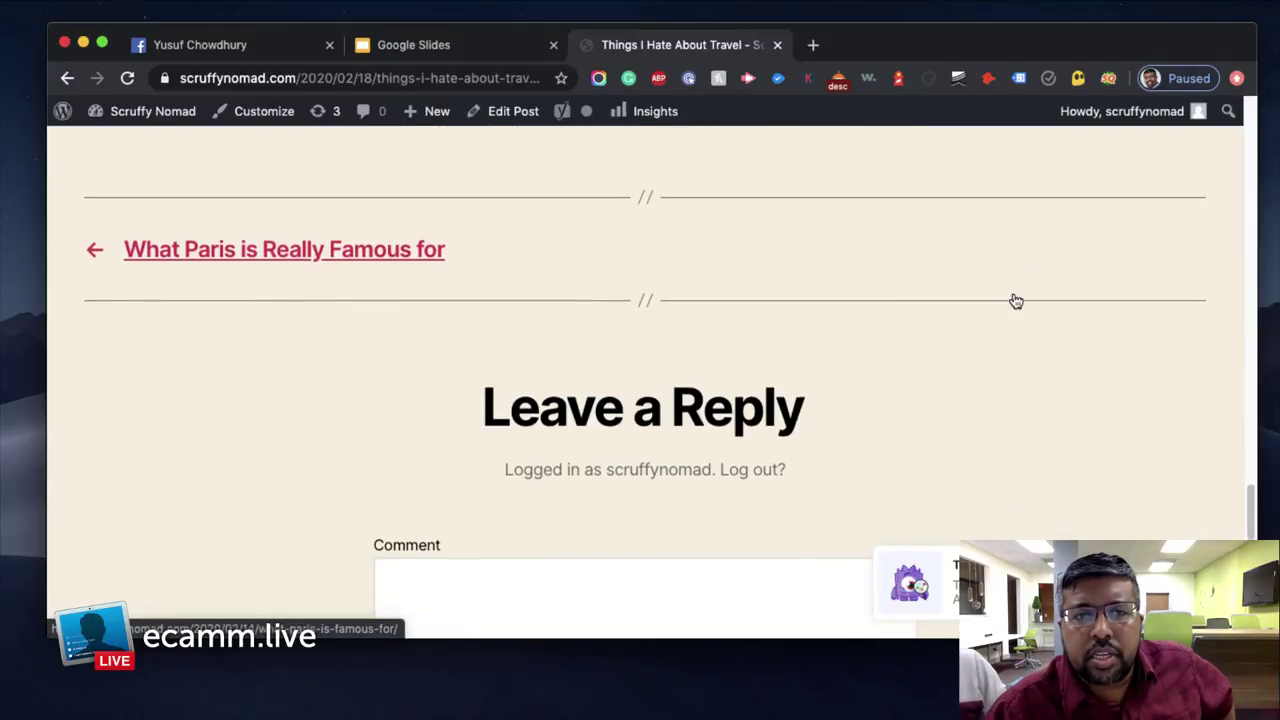
{"action": "scroll", "coordinate": [1013, 299], "scroll_direction": "up", "scroll_amount": 20}
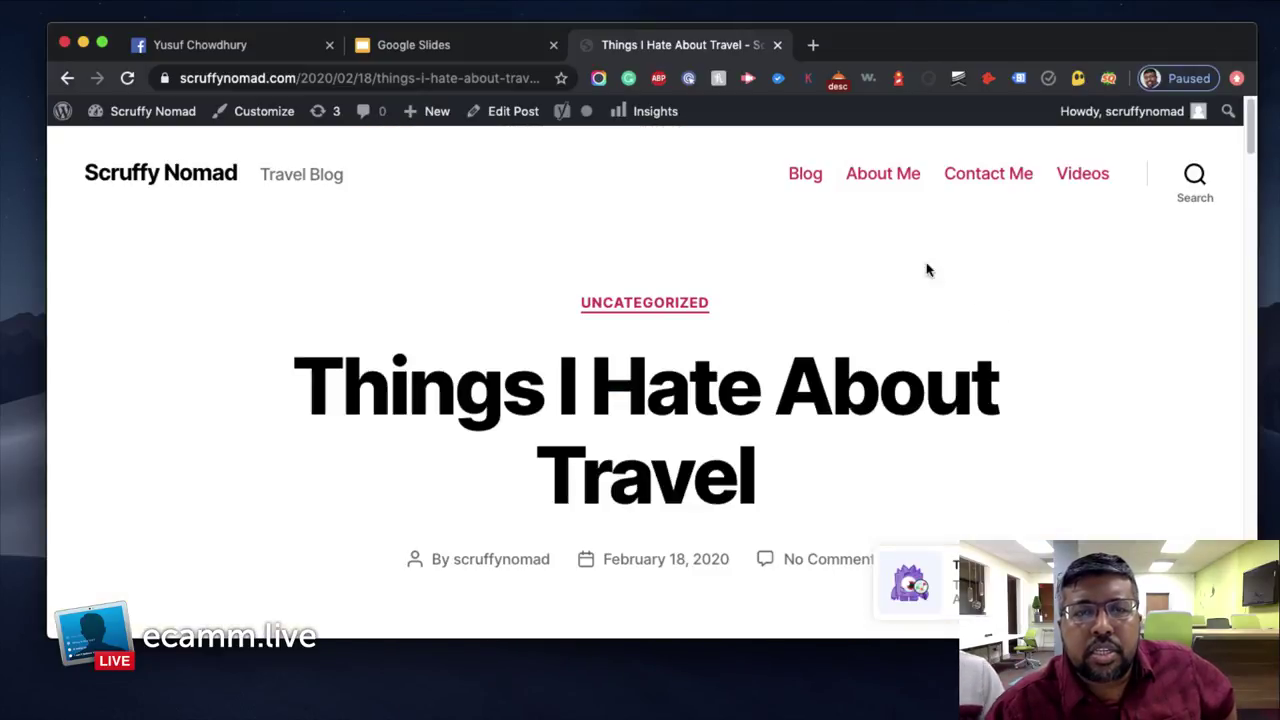
{"action": "mouse_move", "coordinate": [118, 114]}
{"action": "left_click", "coordinate": [143, 145]}
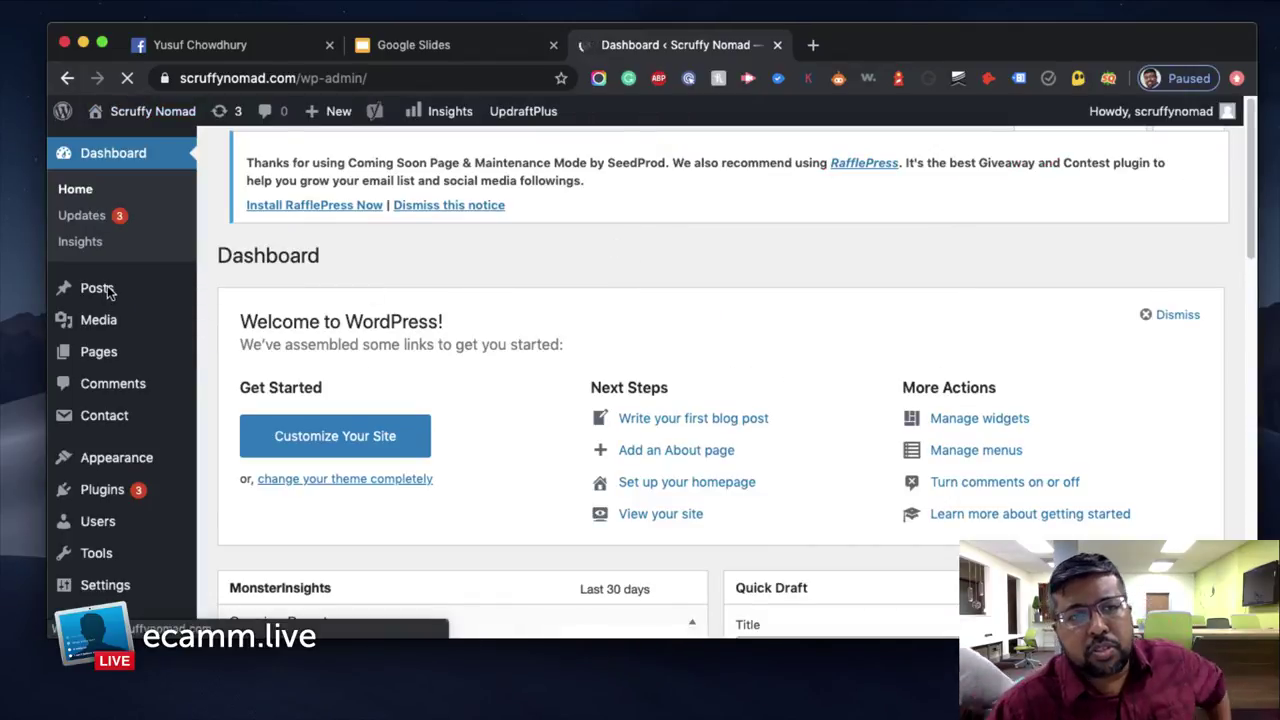
Open 'Things I Hate About Travel' from All Posts and dismiss the SeedProd notice
{"action": "mouse_move", "coordinate": [110, 292]}
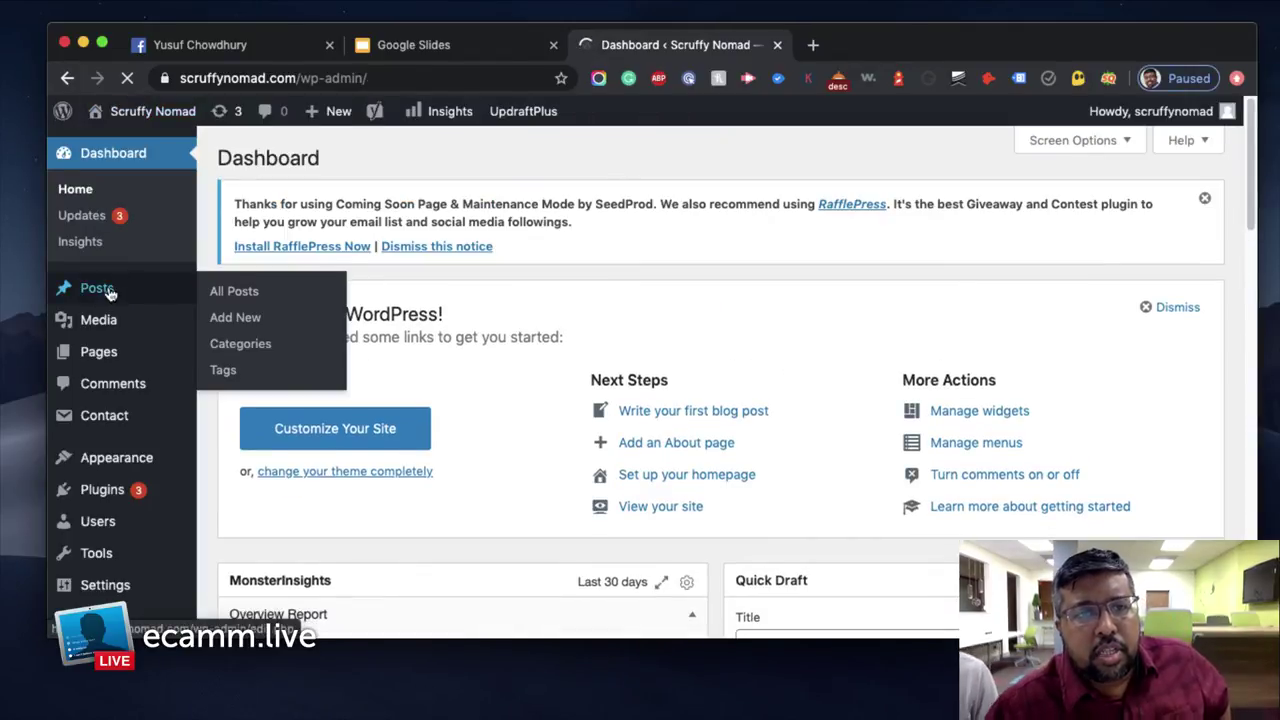
{"action": "left_click", "coordinate": [248, 292]}
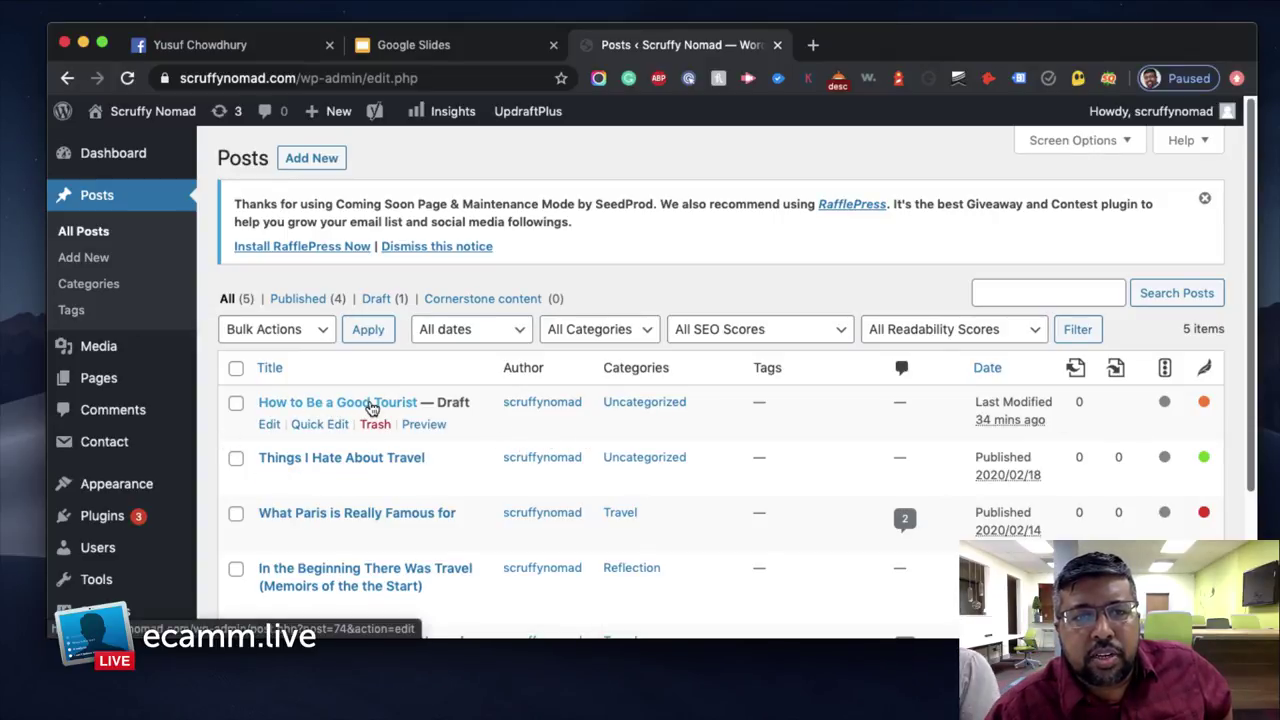
{"action": "left_click", "coordinate": [363, 460]}
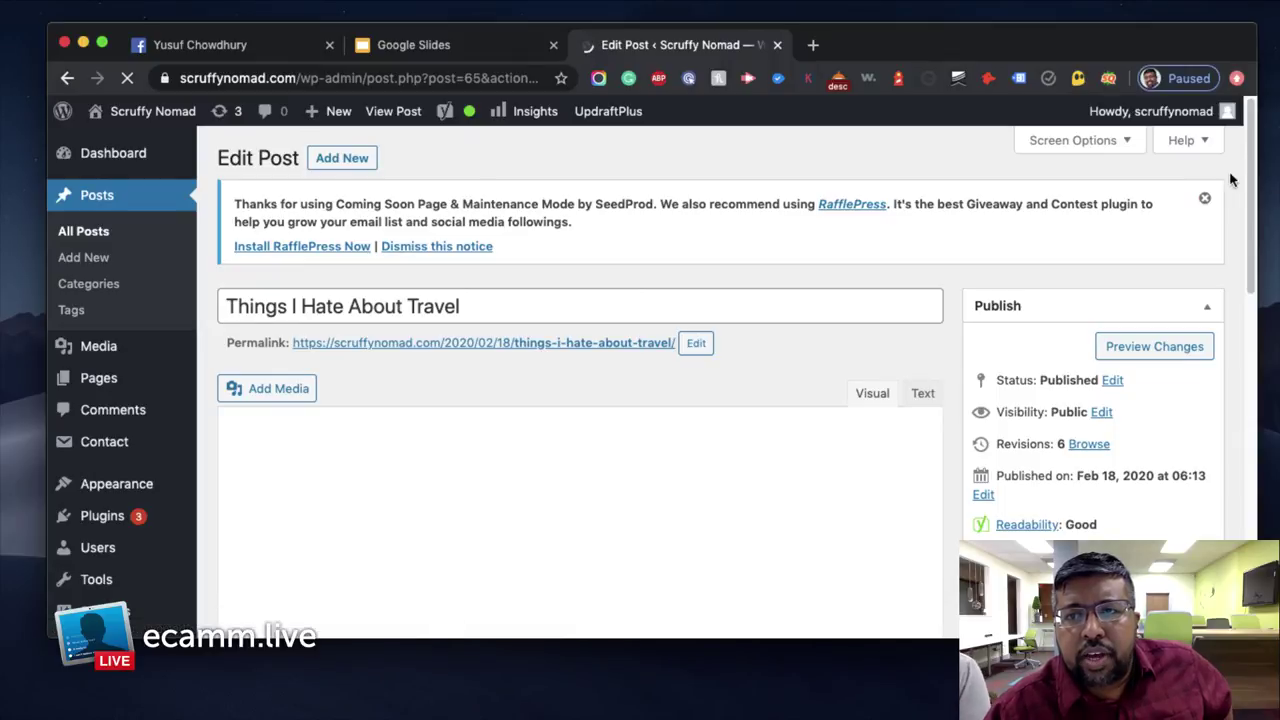
{"action": "left_click", "coordinate": [1204, 198]}
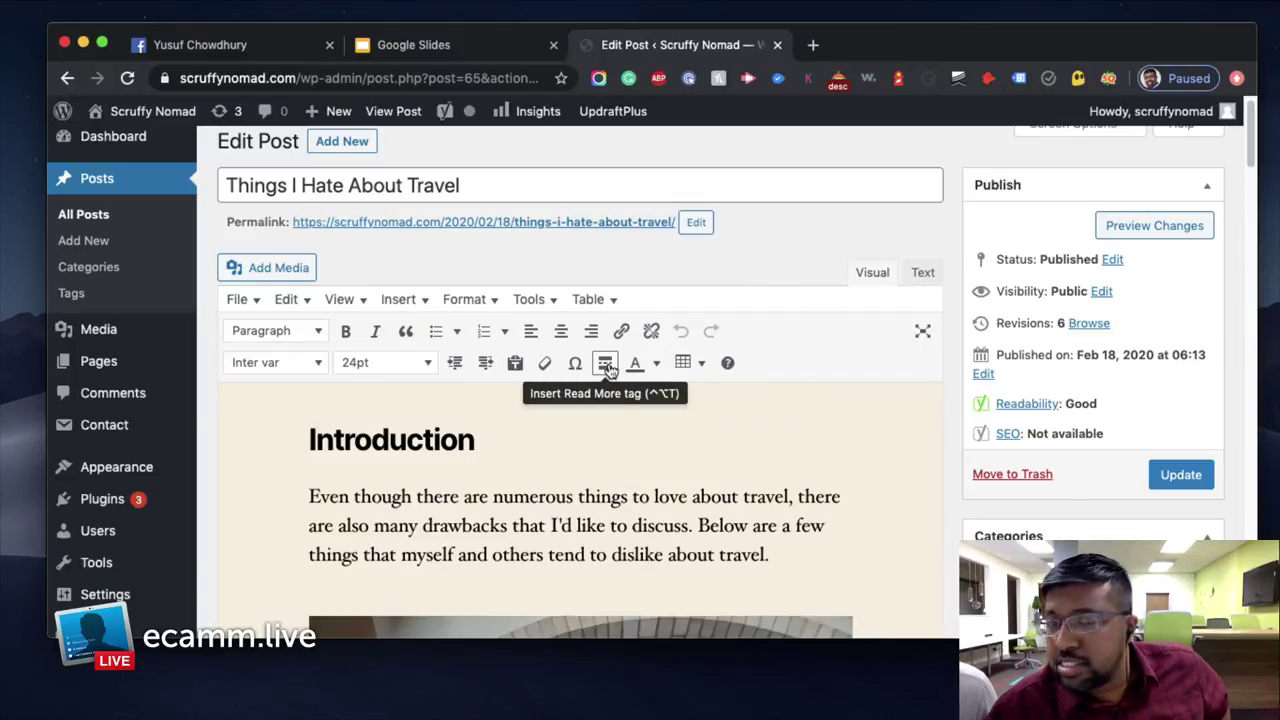
{"action": "scroll", "coordinate": [780, 380], "scroll_direction": "down", "scroll_amount": 10}
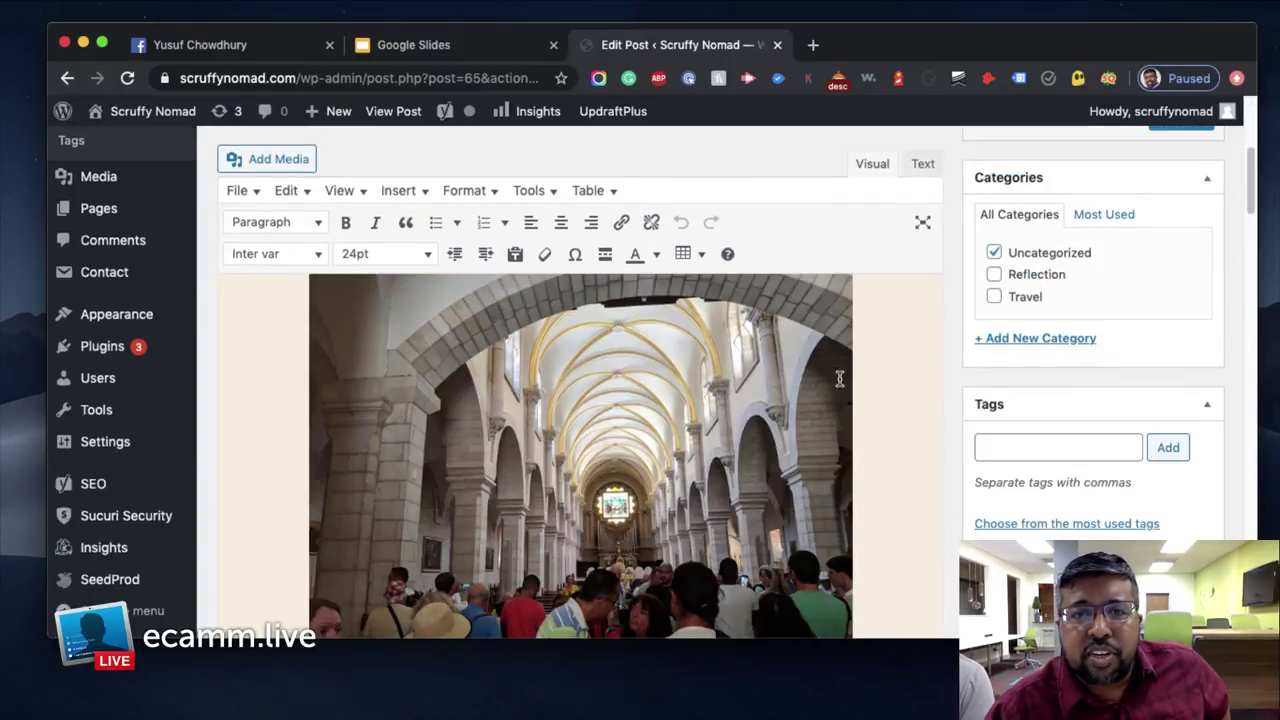
{"action": "scroll", "coordinate": [840, 378], "scroll_direction": "down", "scroll_amount": 3}
{"action": "scroll", "coordinate": [840, 378], "scroll_direction": "up", "scroll_amount": 12}
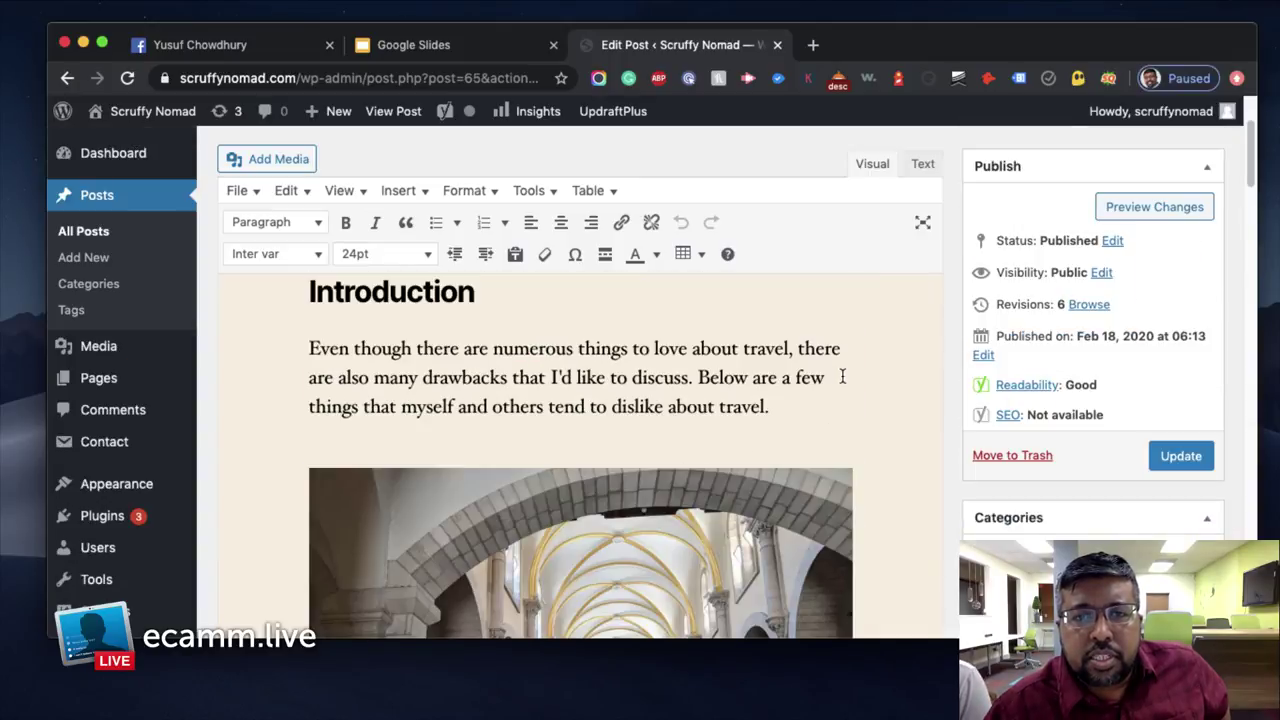
Insert a Read More tag before 'others' in the introduction and update the post
{"action": "scroll", "coordinate": [842, 376], "scroll_direction": "up", "scroll_amount": 3}
{"action": "scroll", "coordinate": [842, 376], "scroll_direction": "down", "scroll_amount": 10}
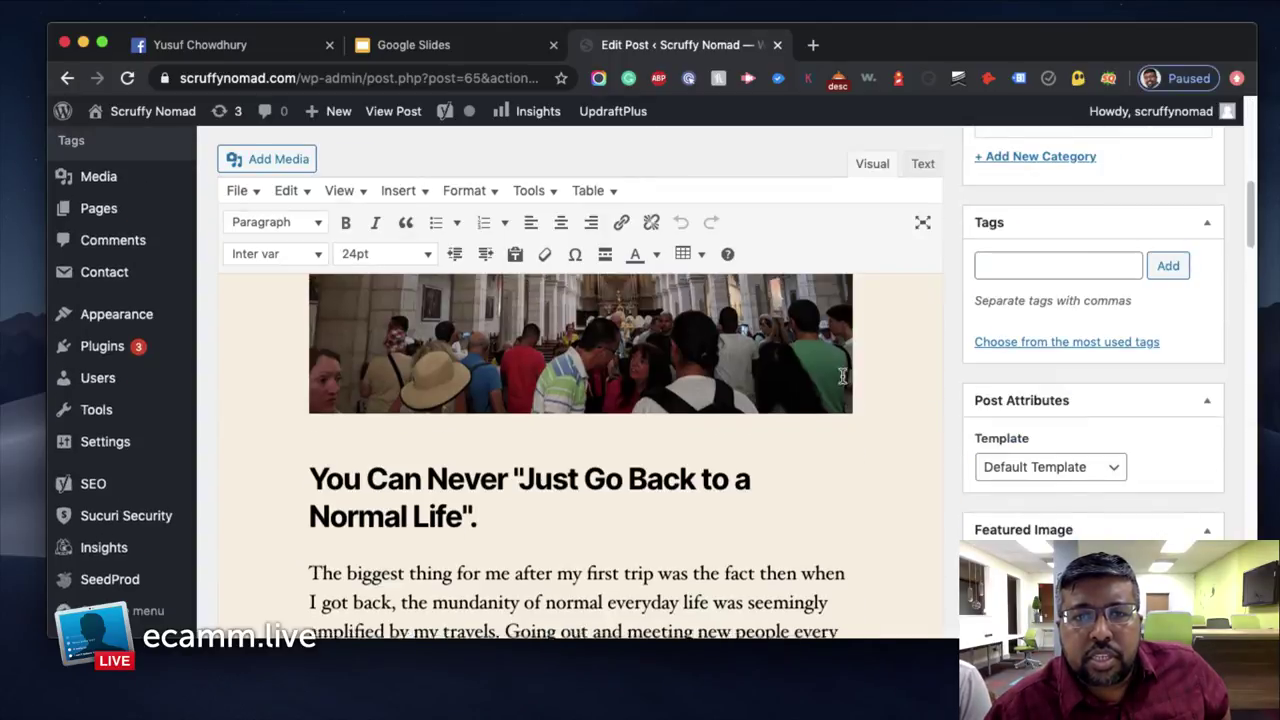
{"action": "scroll", "coordinate": [842, 376], "scroll_direction": "up", "scroll_amount": 10}
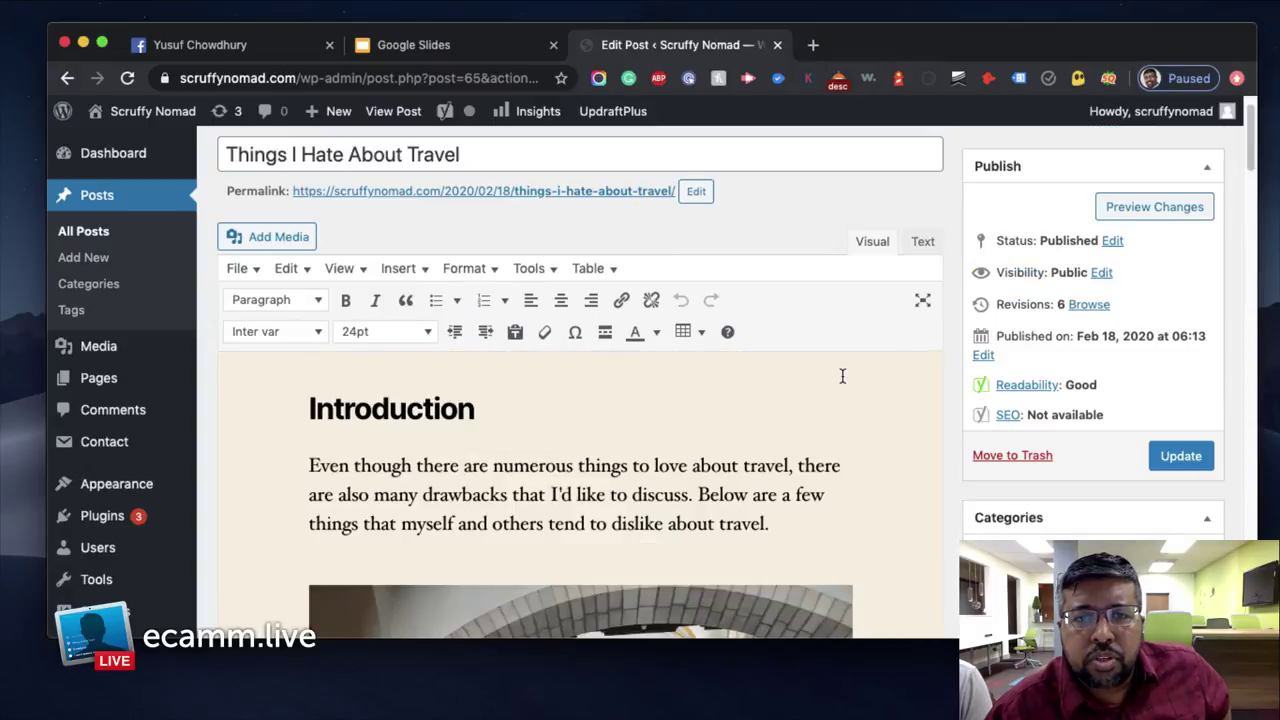
{"action": "scroll", "coordinate": [376, 541], "scroll_direction": "down", "scroll_amount": 2}
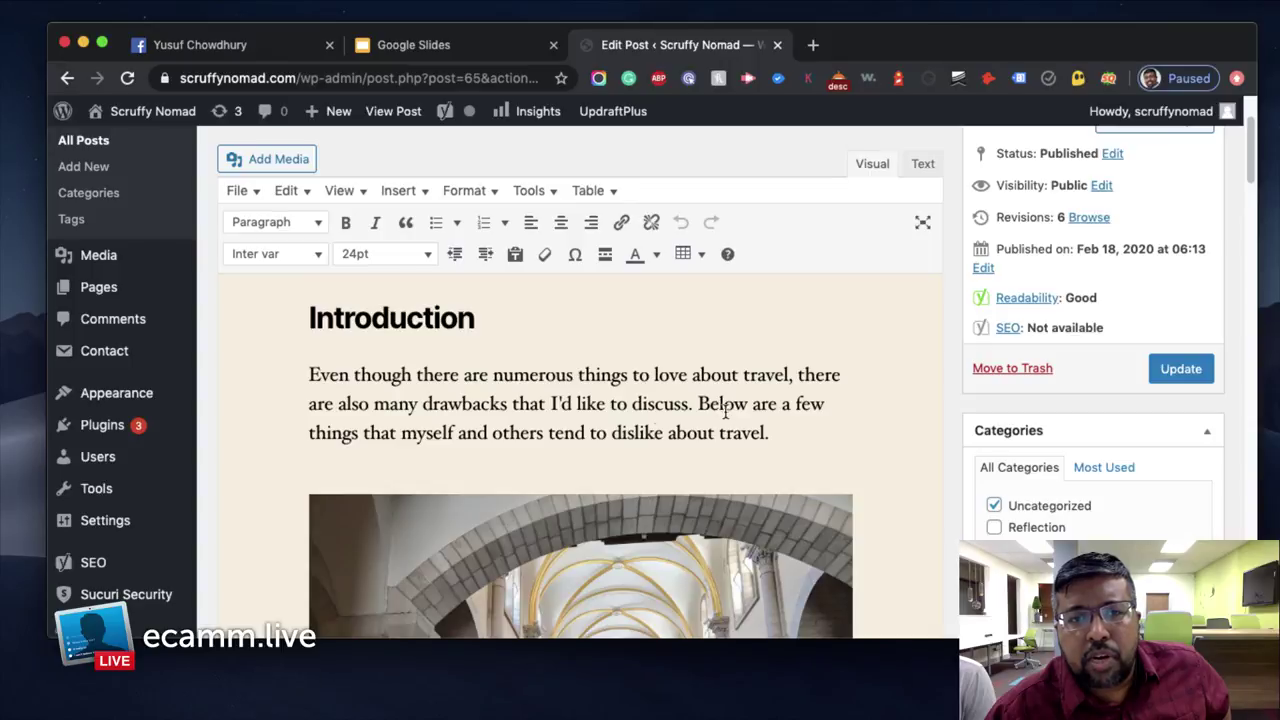
{"action": "left_click", "coordinate": [493, 433]}
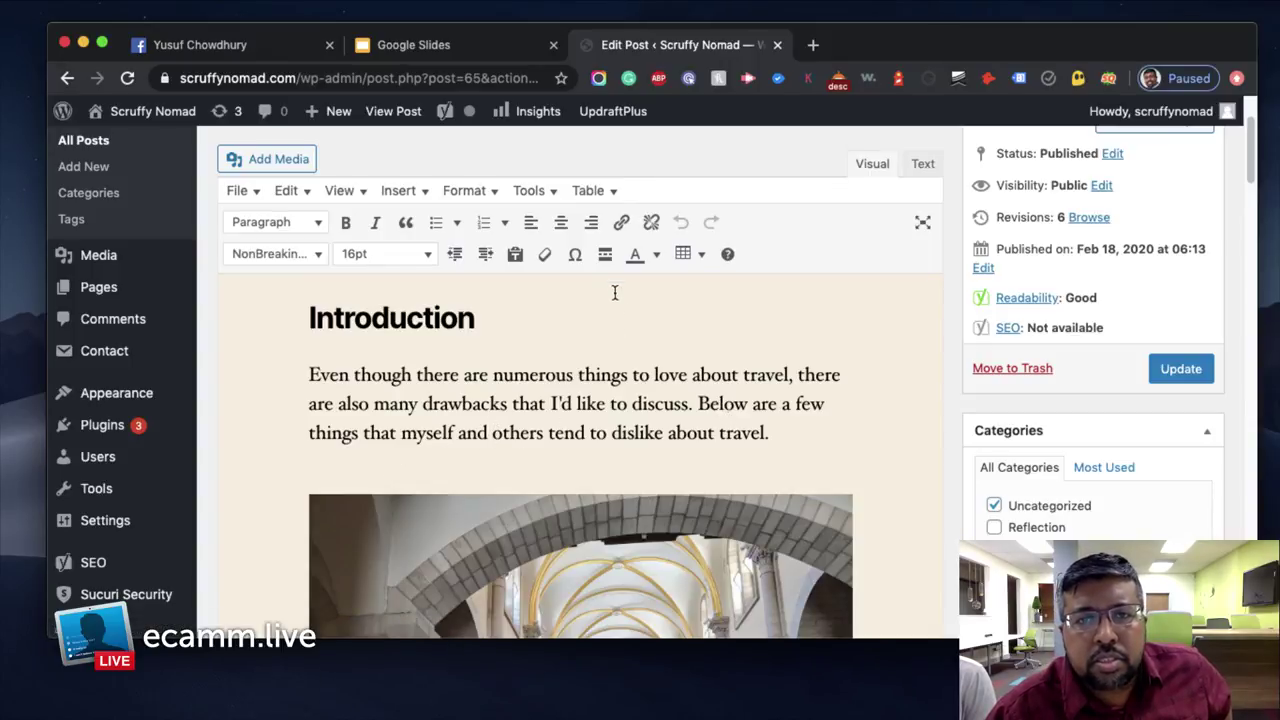
{"action": "left_click", "coordinate": [606, 254]}
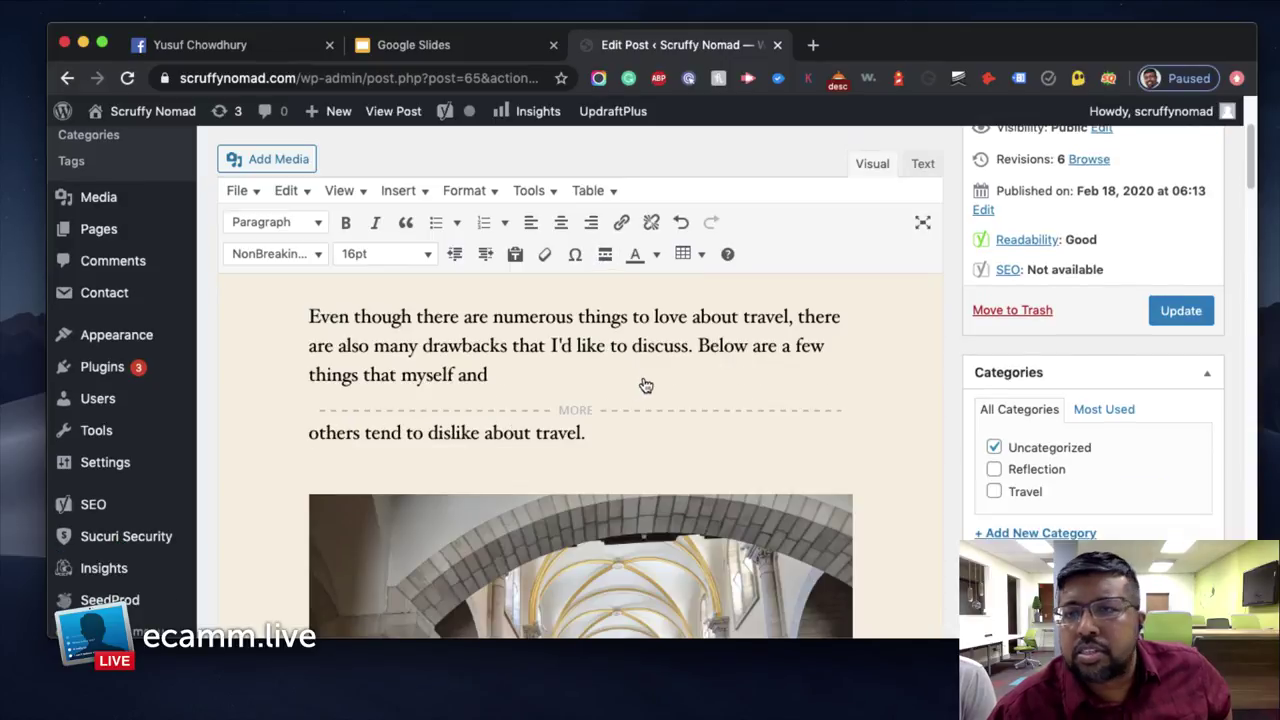
{"action": "left_click", "coordinate": [1180, 312]}
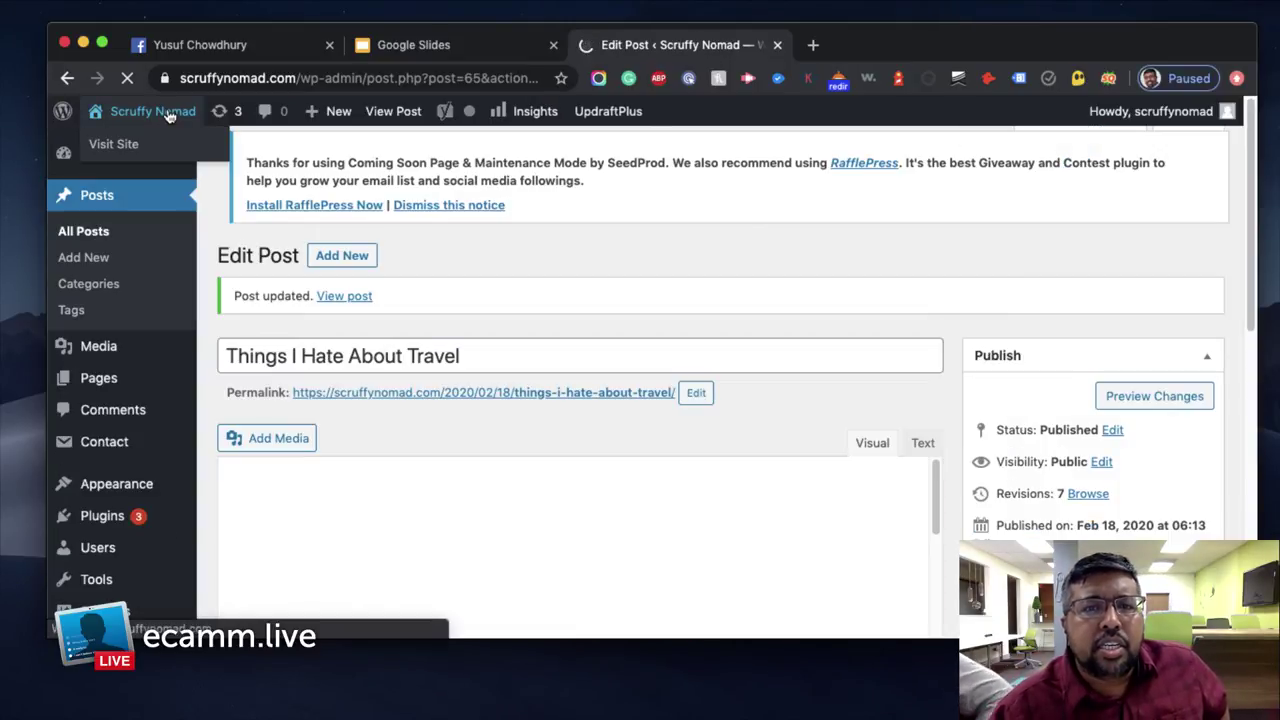
Open the Scruffy Nomad homepage in a new tab and check the post stops at Continue Reading
{"action": "right_click", "coordinate": [168, 114]}
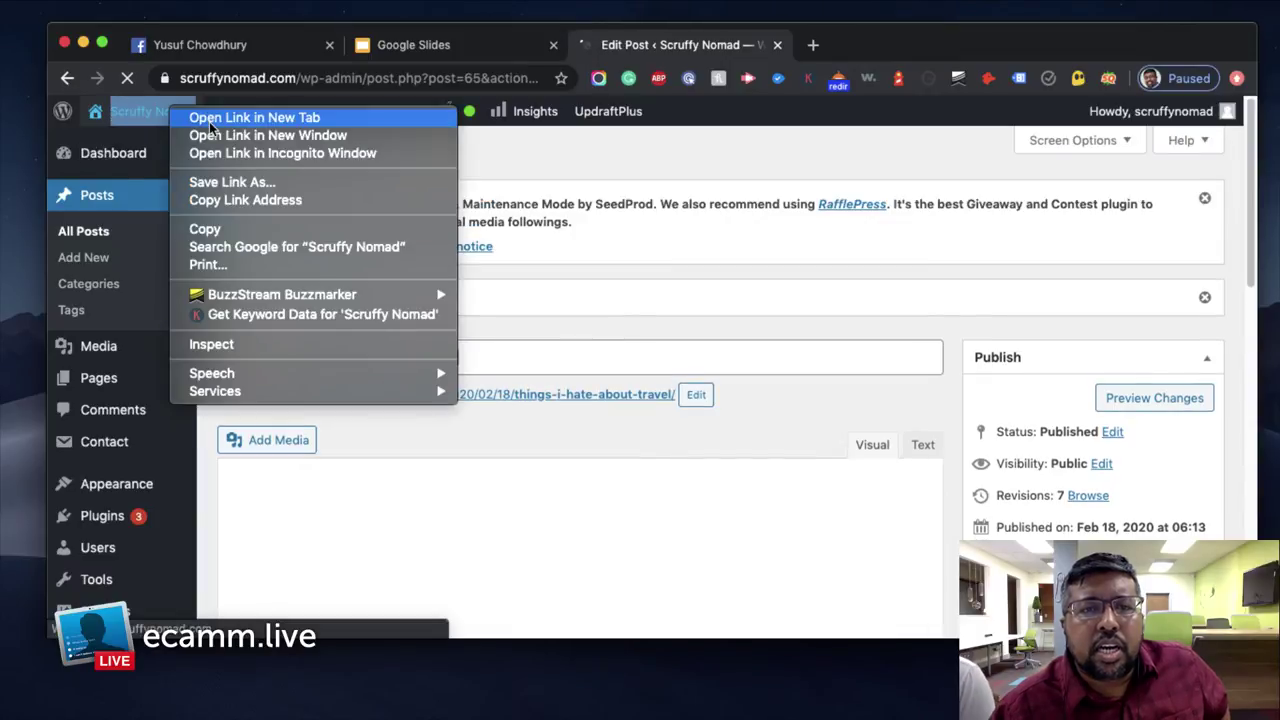
{"action": "left_click", "coordinate": [250, 117]}
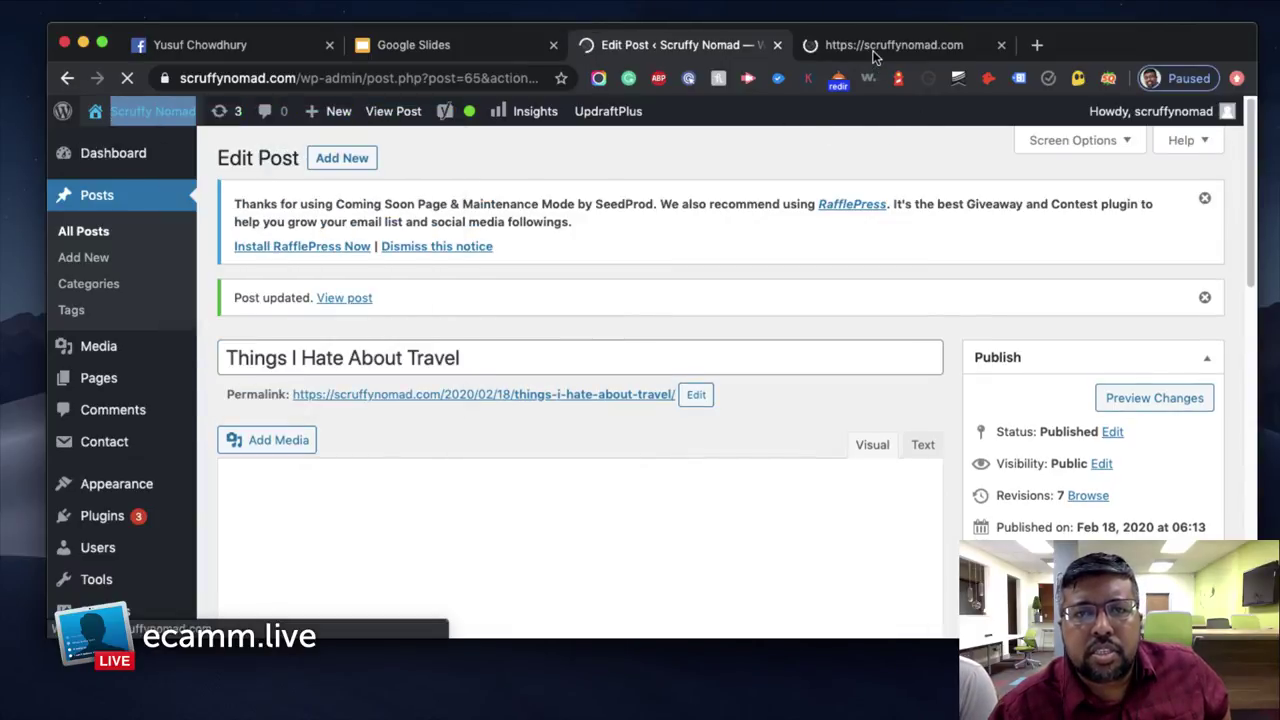
{"action": "key", "text": "ctrl+Tab"}
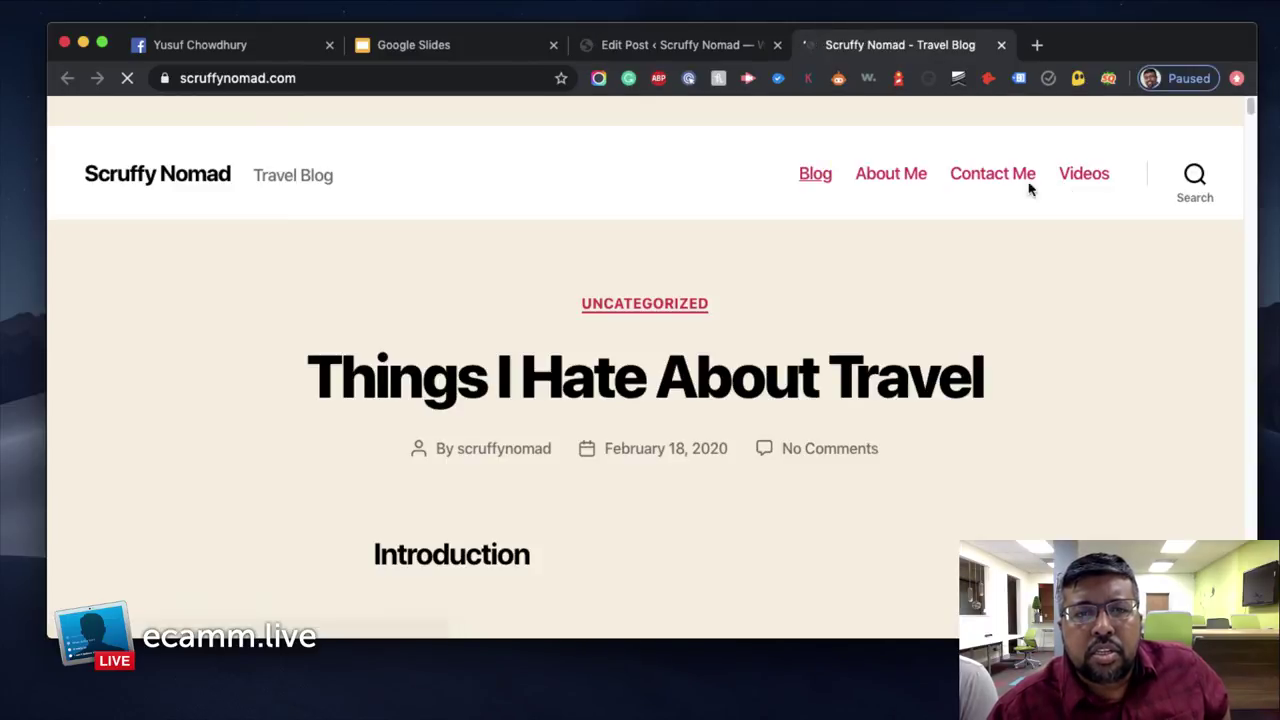
{"action": "scroll", "coordinate": [1018, 311], "scroll_direction": "down", "scroll_amount": 4}
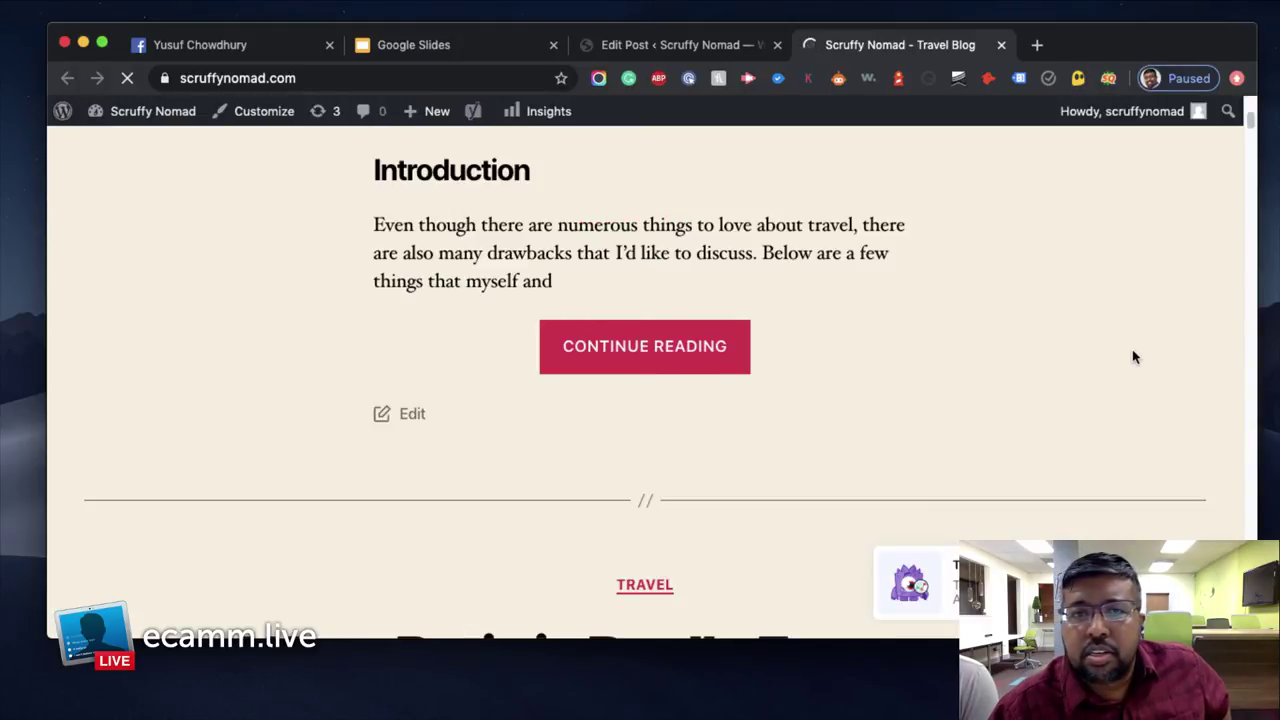
{"action": "scroll", "coordinate": [1132, 350], "scroll_direction": "up", "scroll_amount": 5}
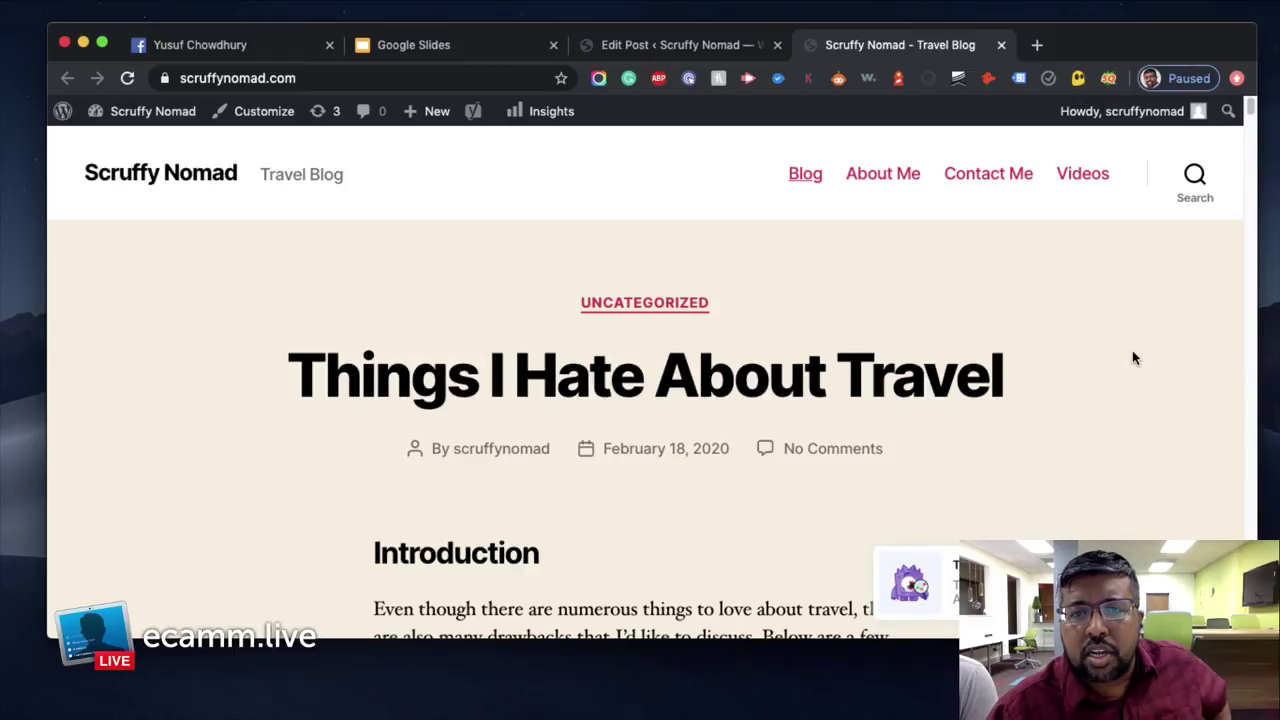
Recheck the live blog, then return to the post editor and open the Featured Image Media Library
{"action": "left_click", "coordinate": [660, 45]}
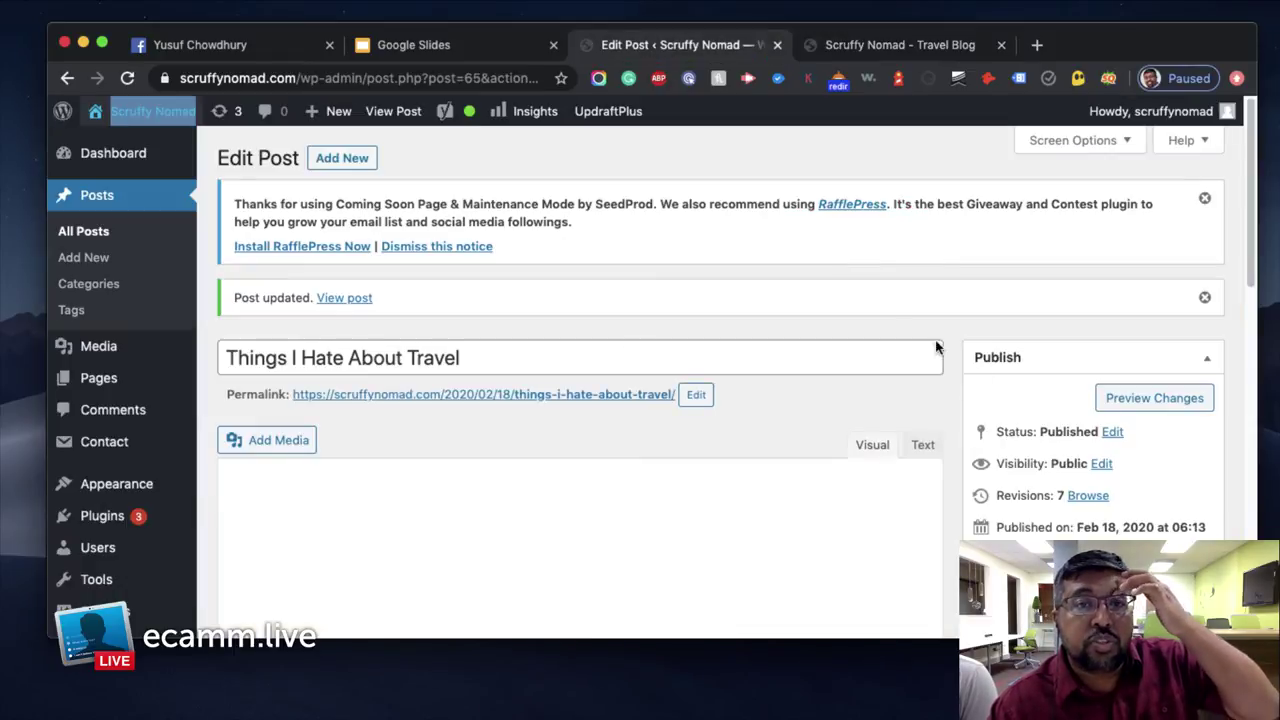
{"action": "scroll", "coordinate": [922, 408], "scroll_direction": "down", "scroll_amount": 10}
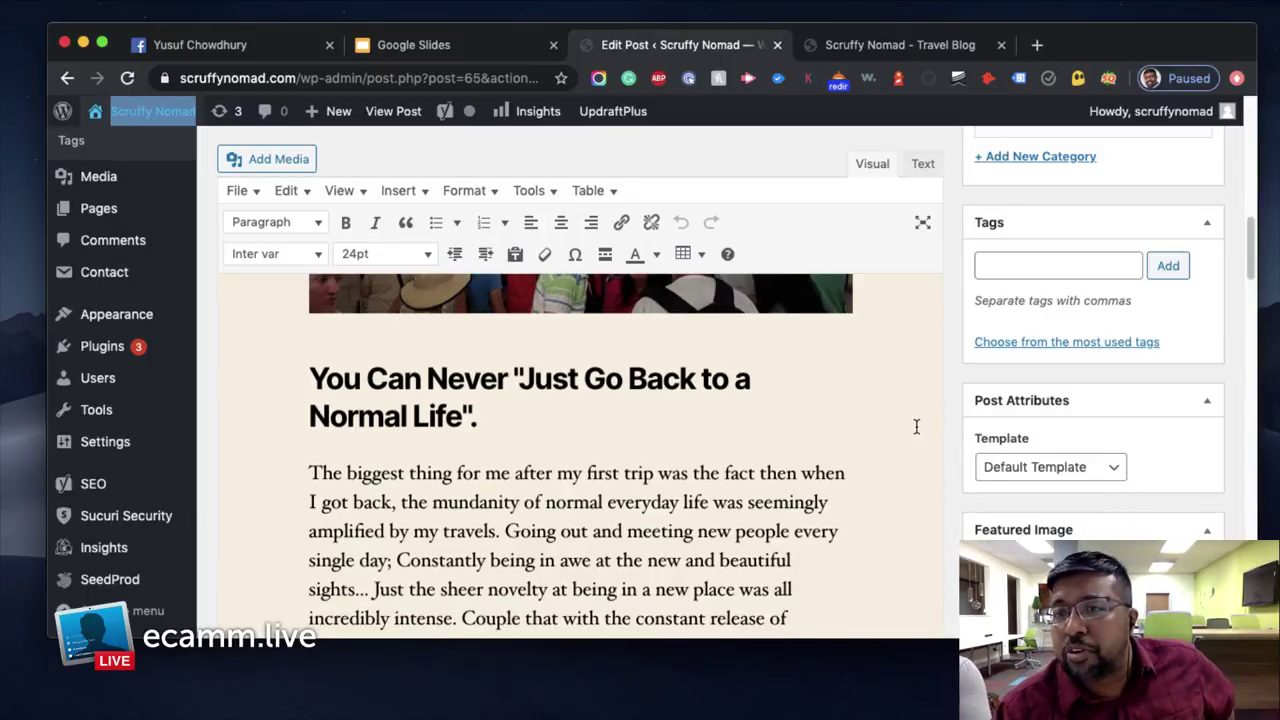
{"action": "left_click", "coordinate": [846, 51]}
{"action": "scroll", "coordinate": [703, 430], "scroll_direction": "down", "scroll_amount": 4}
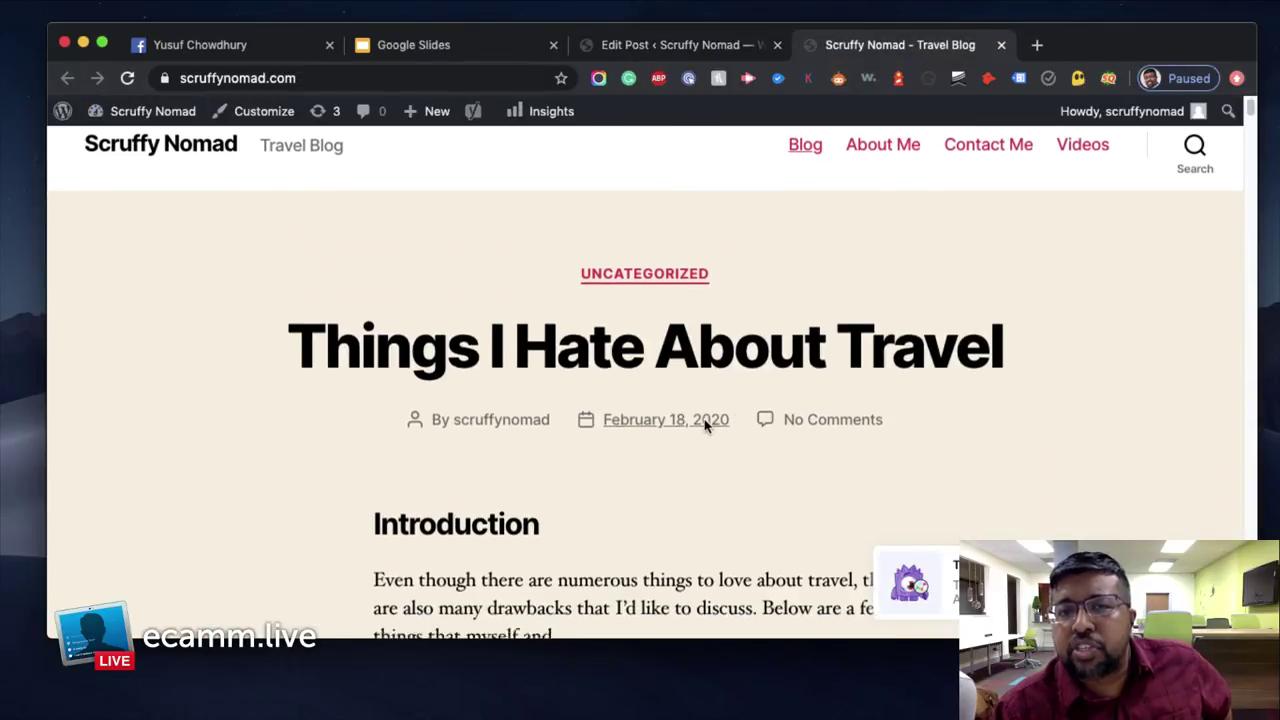
{"action": "scroll", "coordinate": [684, 407], "scroll_direction": "down", "scroll_amount": 10}
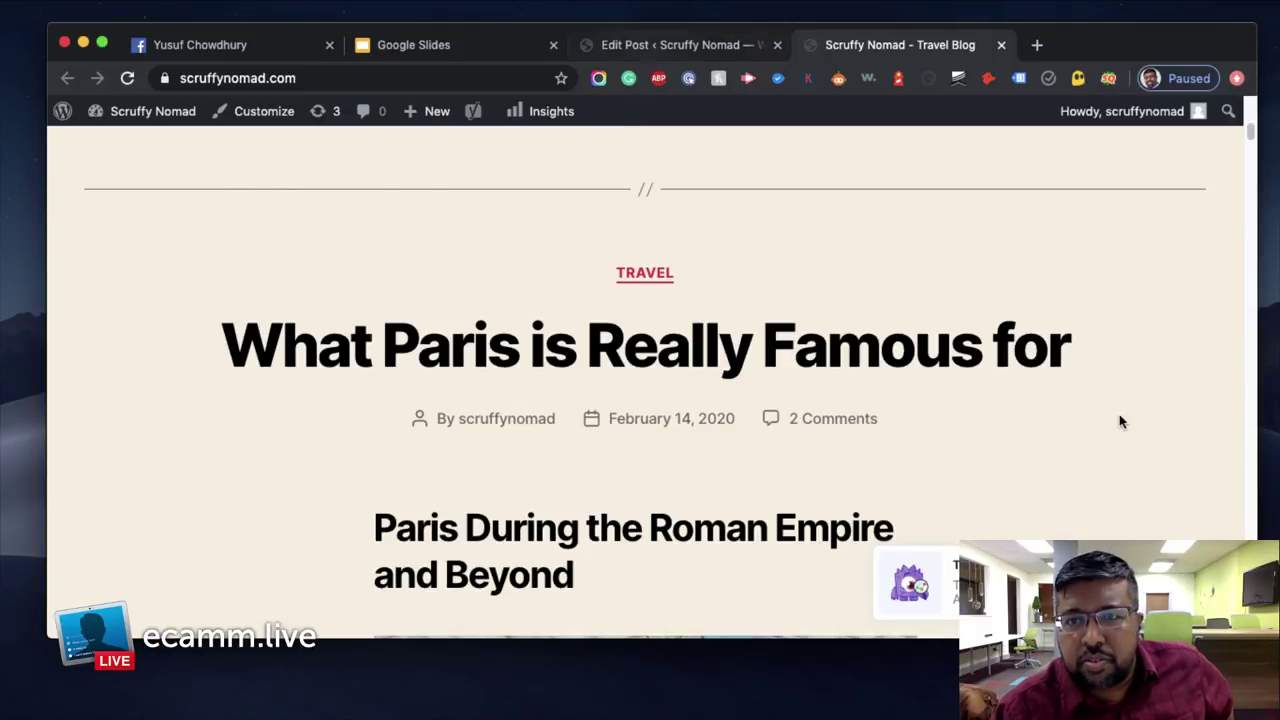
{"action": "key", "text": "ctrl+shift+Tab"}
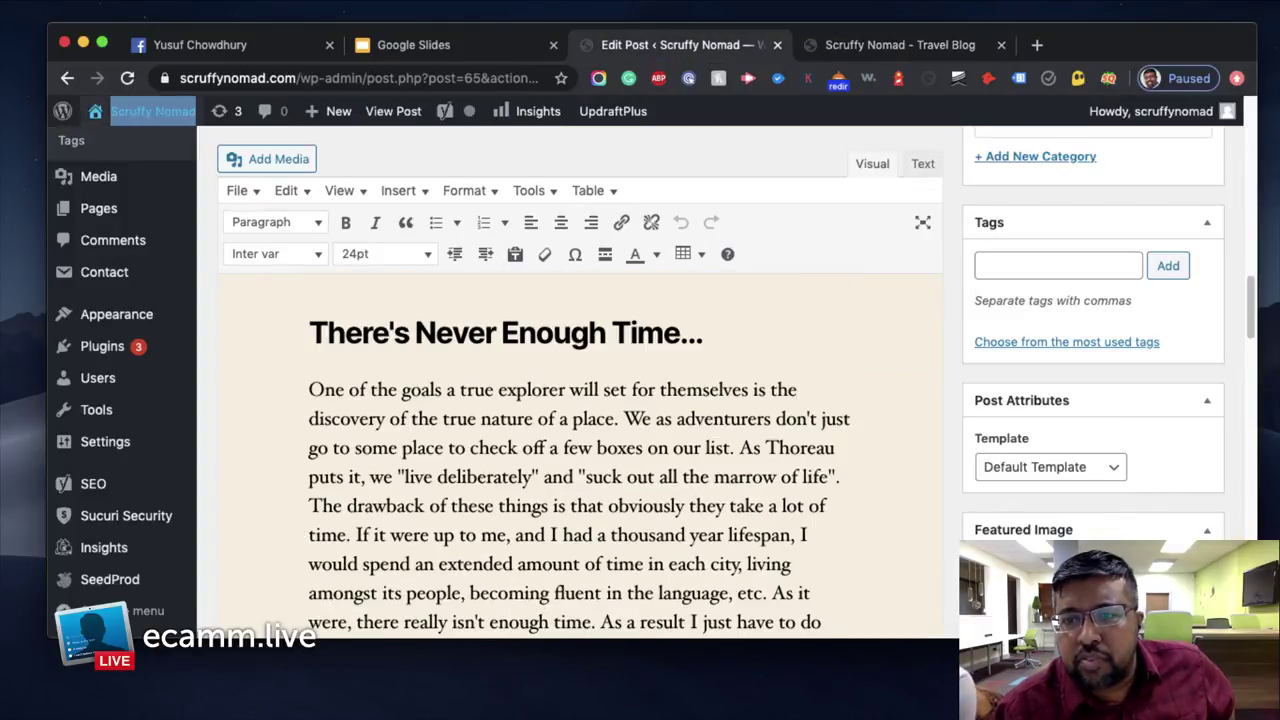
{"action": "left_click", "coordinate": [1010, 562]}
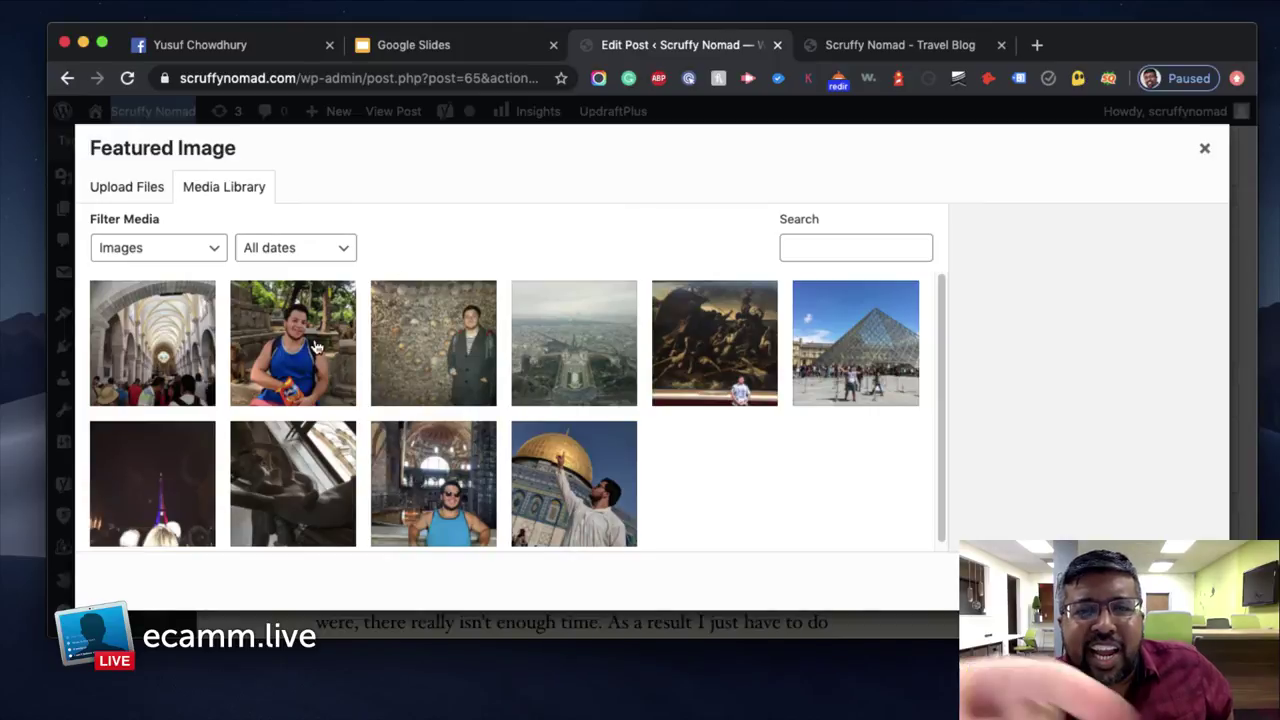
Set the crowds.jpg church interior photo as the post's featured image
{"action": "left_click", "coordinate": [140, 345]}
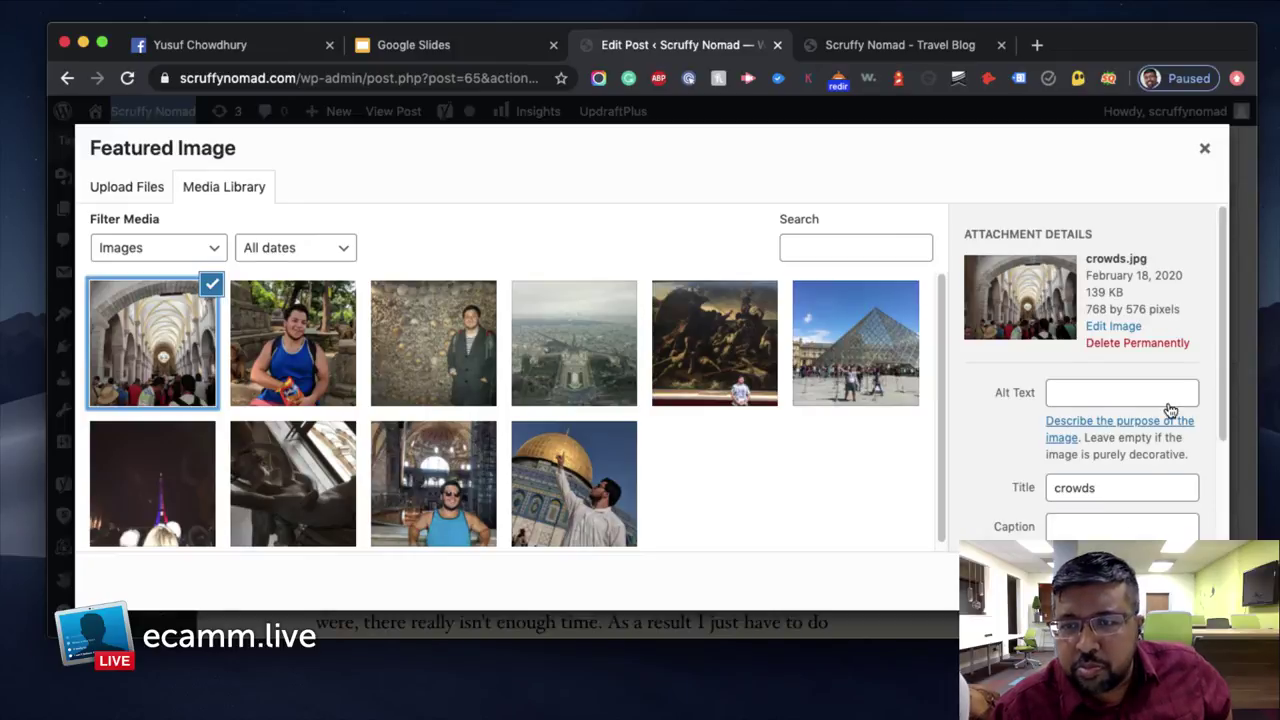
{"action": "scroll", "coordinate": [1173, 412], "scroll_direction": "down", "scroll_amount": 1}
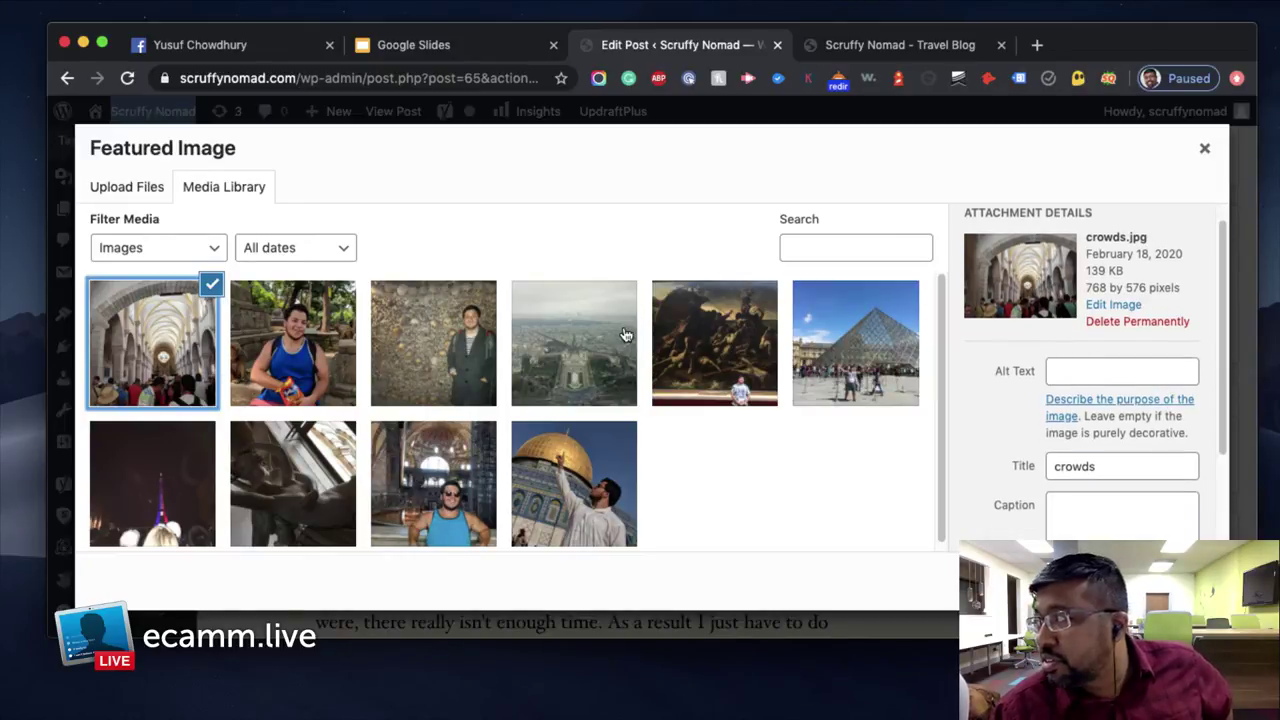
{"action": "left_click", "coordinate": [1066, 371]}
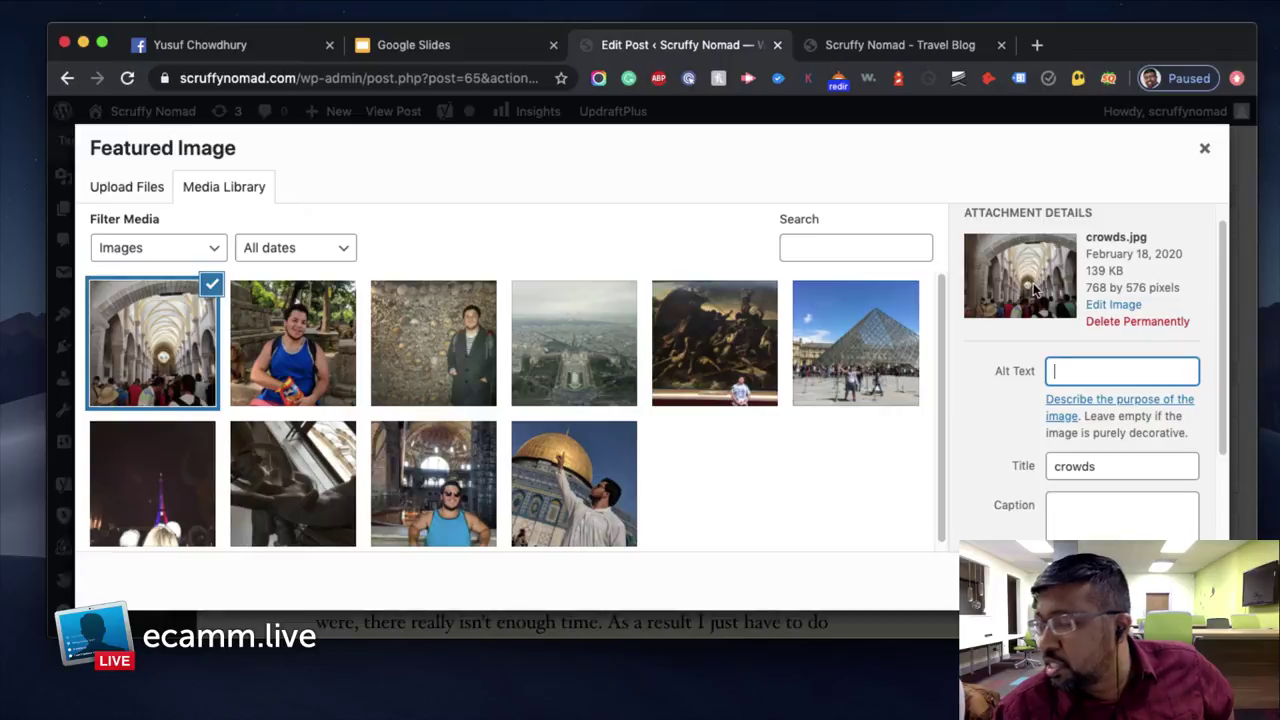
{"action": "scroll", "coordinate": [1150, 470], "scroll_direction": "down", "scroll_amount": 2}
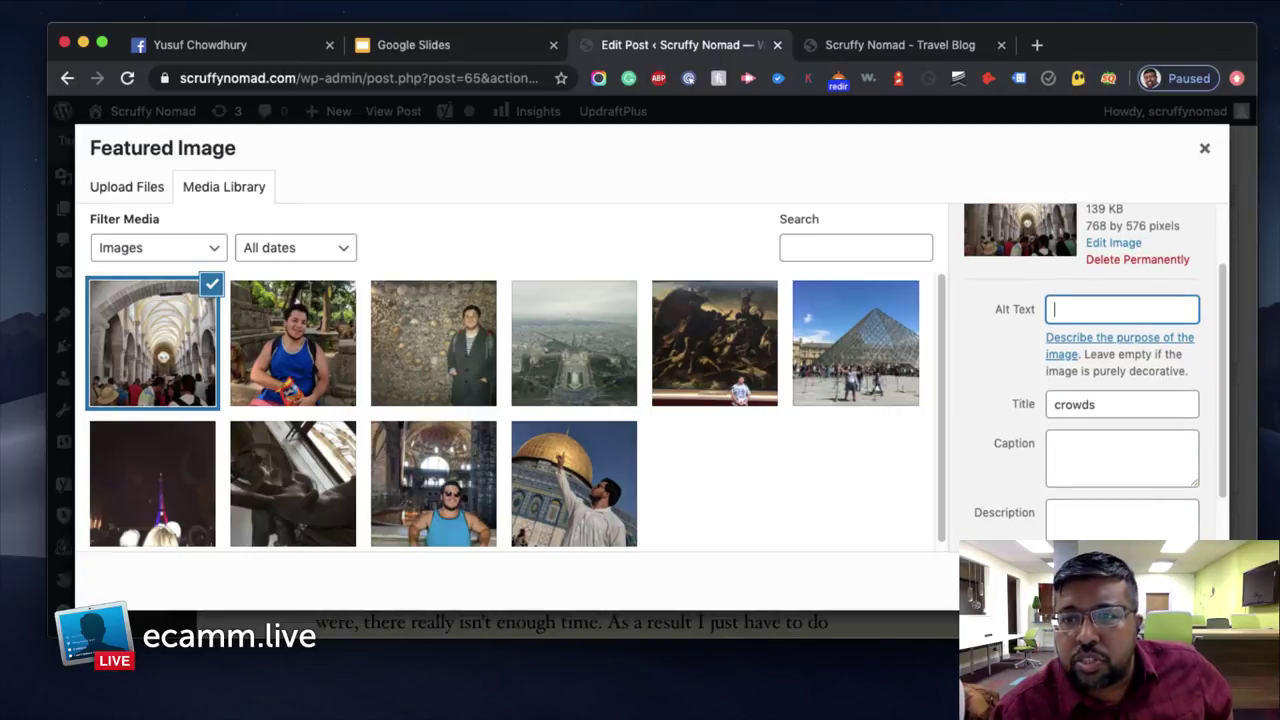
{"action": "left_click", "coordinate": [1150, 580]}
Update the Things I Hate About Travel post to save the featured image
{"action": "scroll", "coordinate": [1160, 535], "scroll_direction": "down", "scroll_amount": 5}
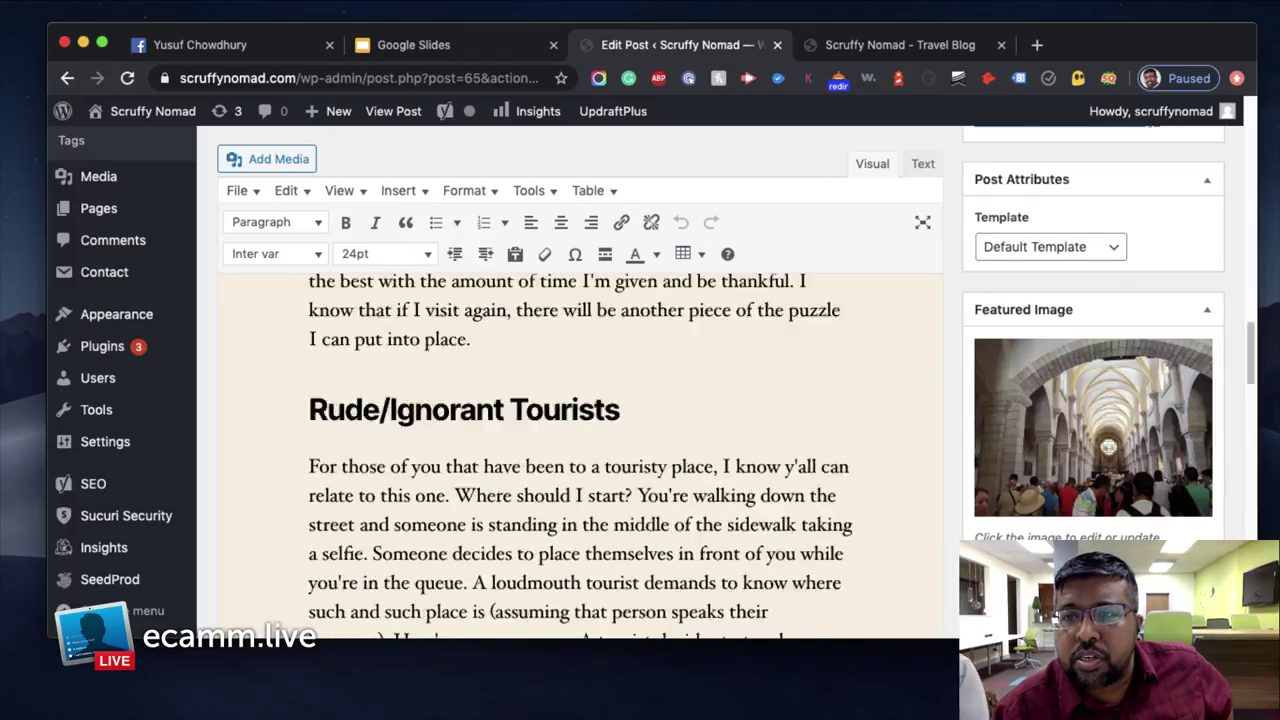
{"action": "scroll", "coordinate": [1160, 535], "scroll_direction": "up", "scroll_amount": 10}
{"action": "scroll", "coordinate": [1160, 530], "scroll_direction": "up", "scroll_amount": 3}
{"action": "scroll", "coordinate": [1177, 529], "scroll_direction": "down", "scroll_amount": 6}
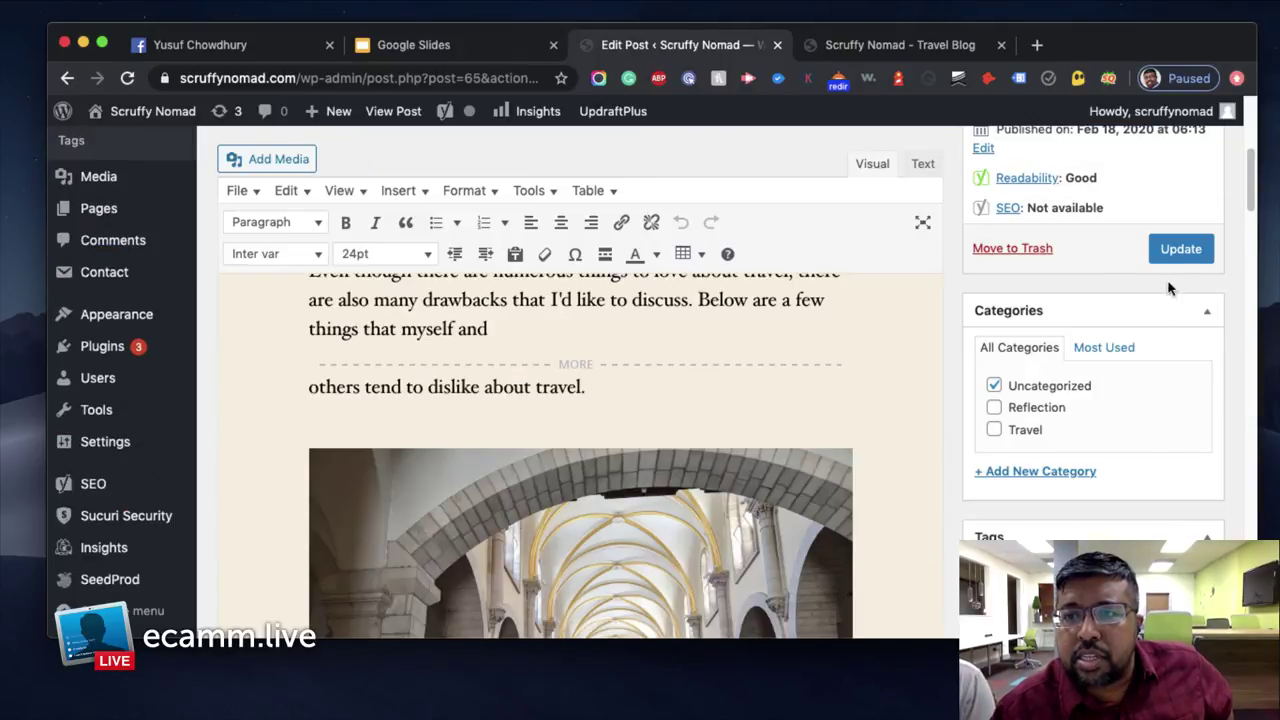
{"action": "left_click", "coordinate": [1180, 250]}
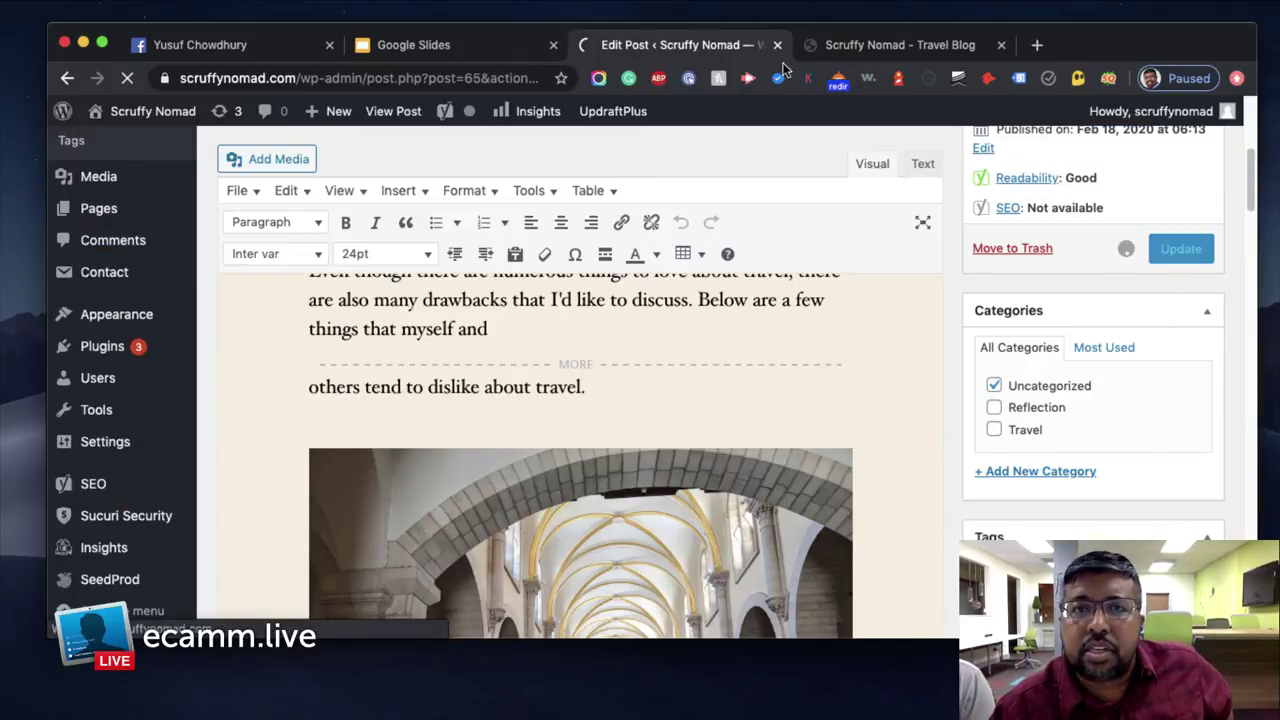
Reload the live blog, confirm the church photo and Continue Reading break, then return to the editor
{"action": "left_click", "coordinate": [870, 45]}
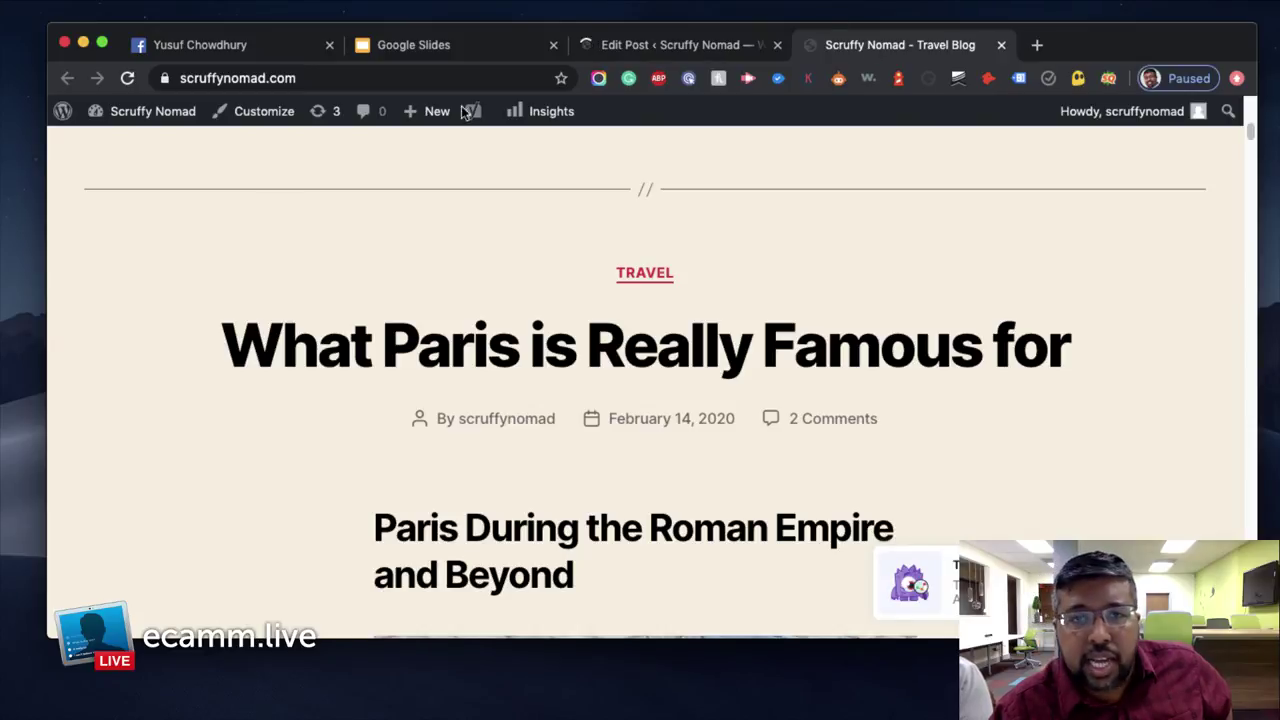
{"action": "left_click", "coordinate": [127, 80]}
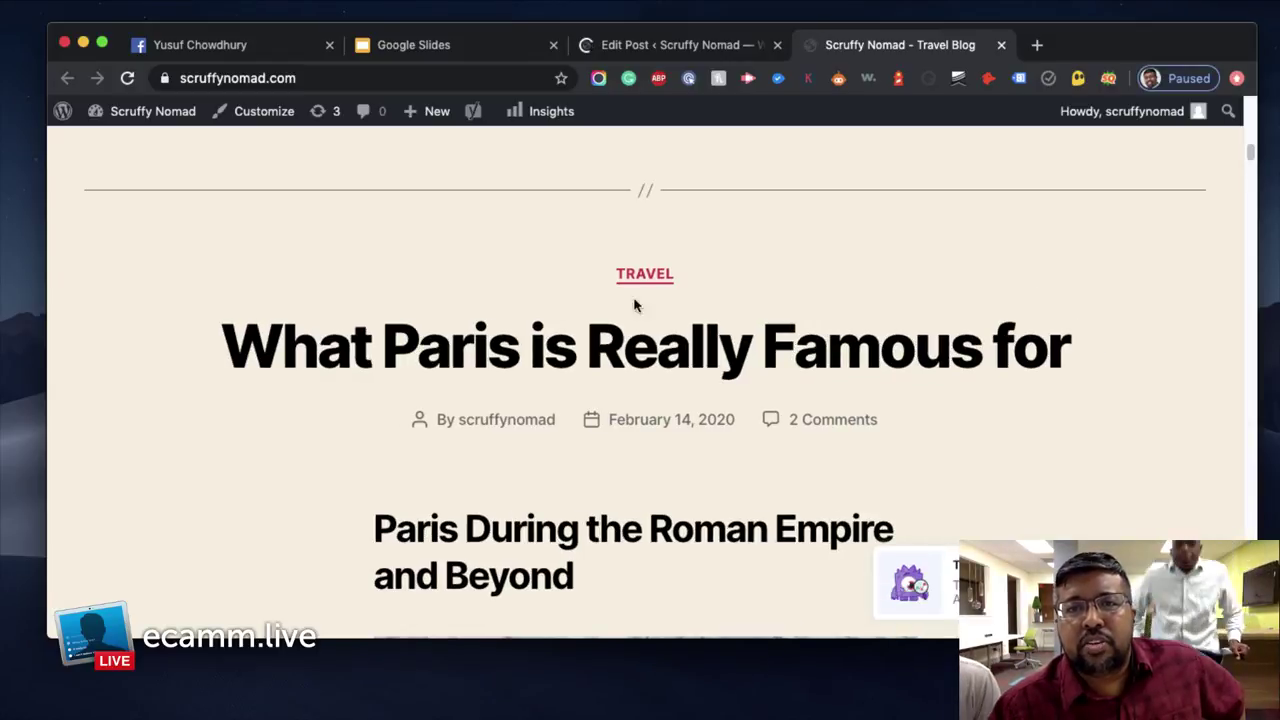
{"action": "scroll", "coordinate": [1033, 335], "scroll_direction": "down", "scroll_amount": 5}
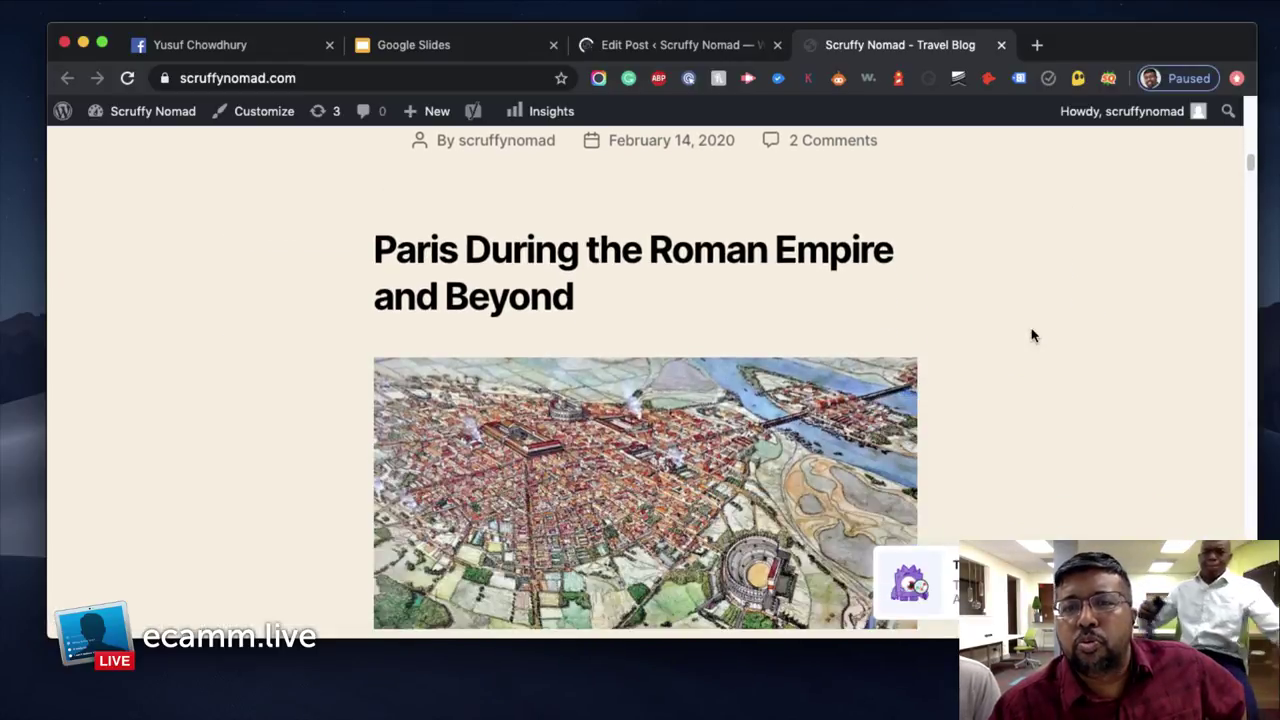
{"action": "scroll", "coordinate": [1033, 335], "scroll_direction": "down", "scroll_amount": 2}
{"action": "scroll", "coordinate": [1033, 335], "scroll_direction": "up", "scroll_amount": 8}
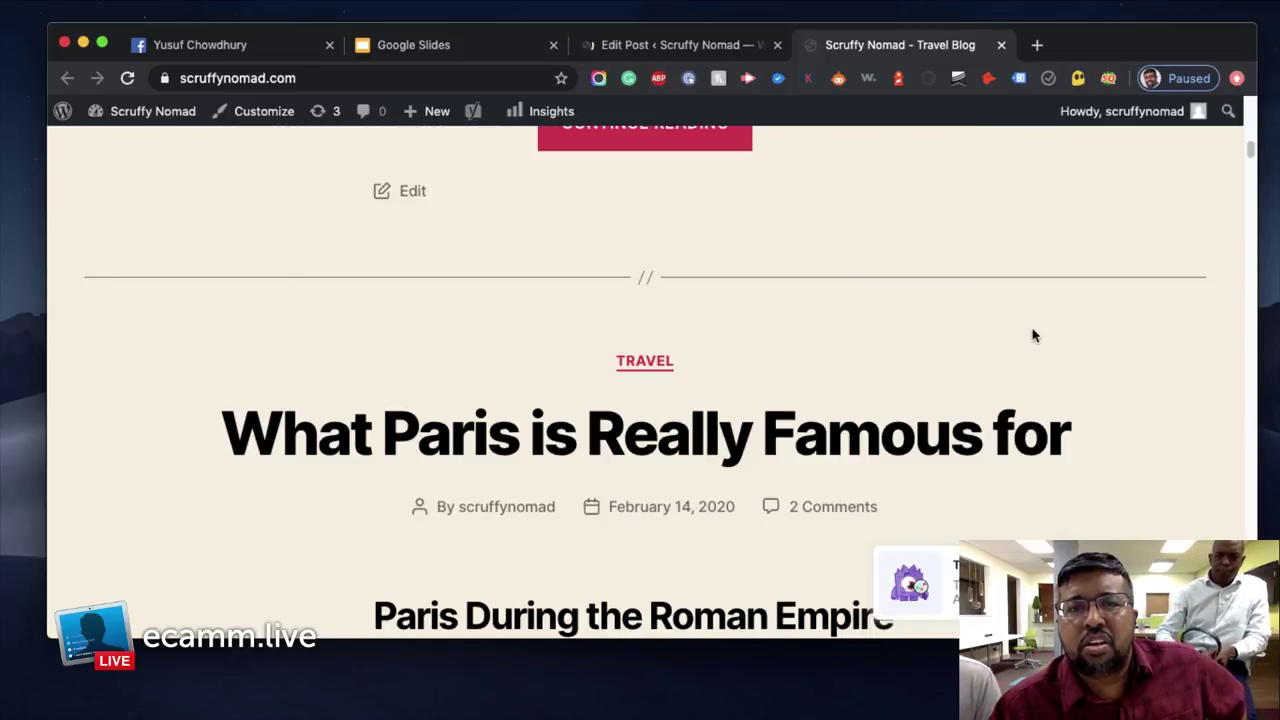
{"action": "scroll", "coordinate": [1033, 335], "scroll_direction": "up", "scroll_amount": 20}
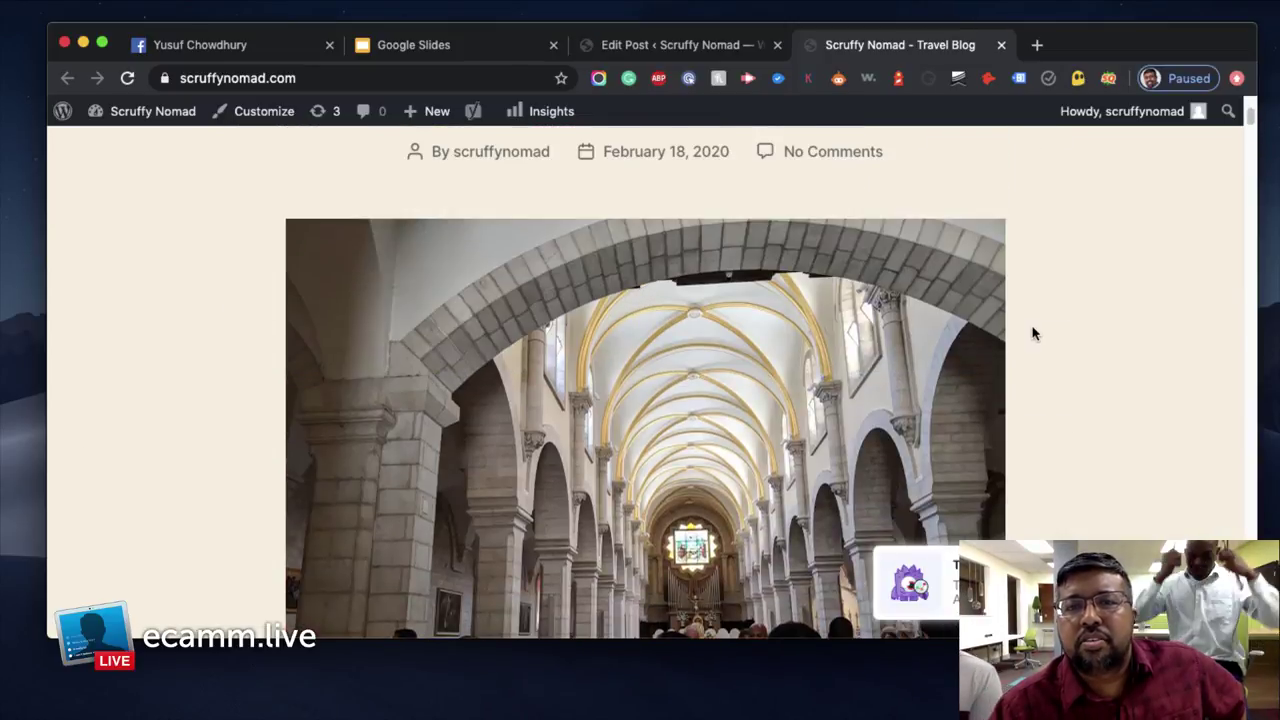
{"action": "scroll", "coordinate": [1033, 335], "scroll_direction": "down", "scroll_amount": 10}
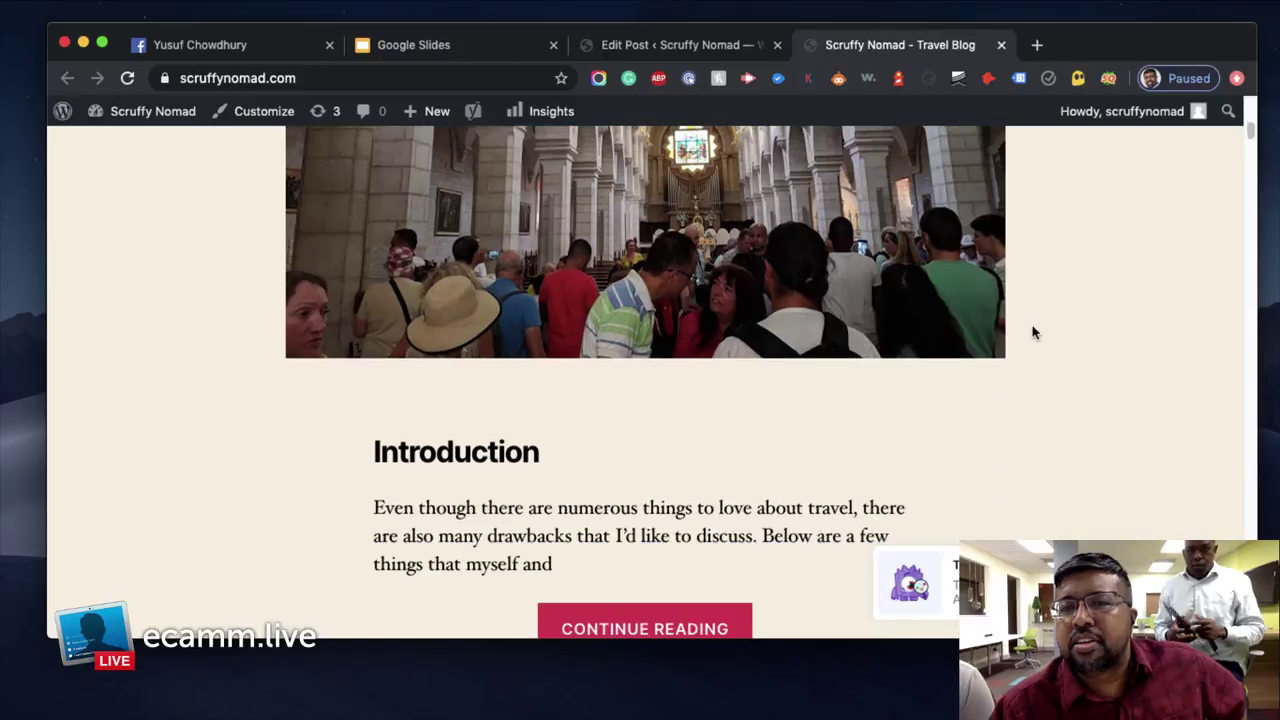
{"action": "scroll", "coordinate": [1033, 333], "scroll_direction": "down", "scroll_amount": 10}
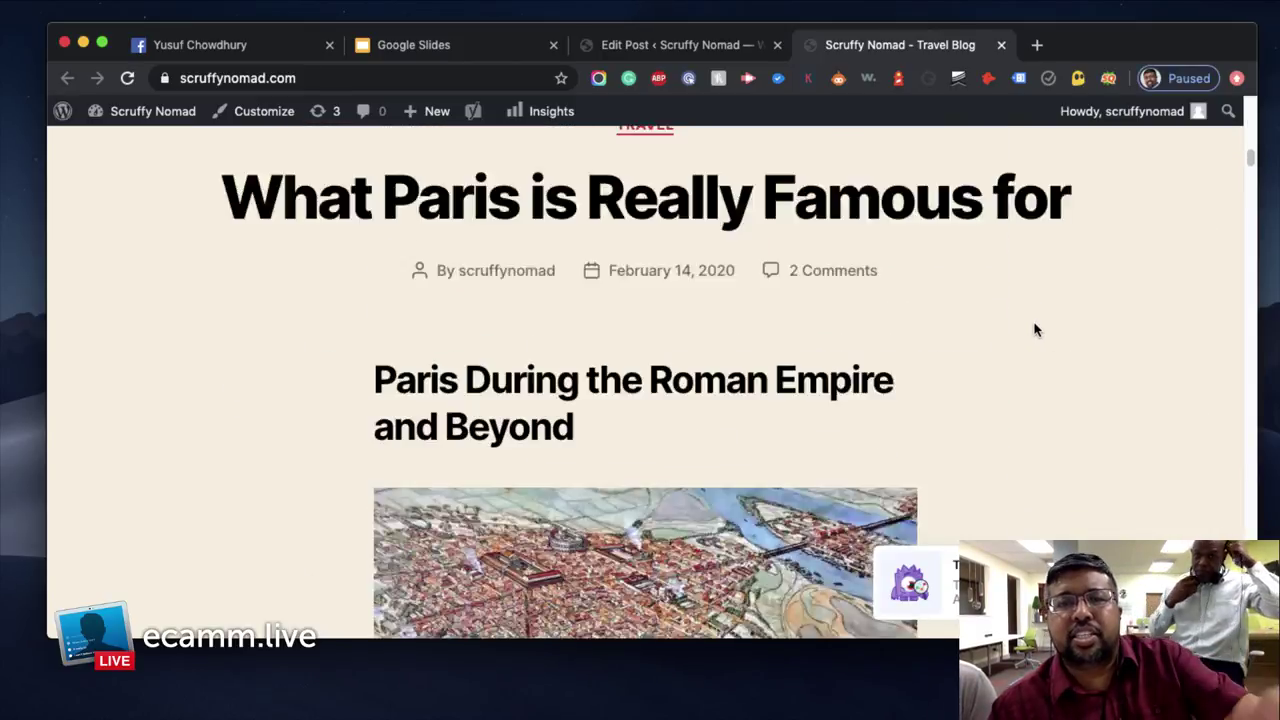
{"action": "scroll", "coordinate": [1035, 330], "scroll_direction": "down", "scroll_amount": 10}
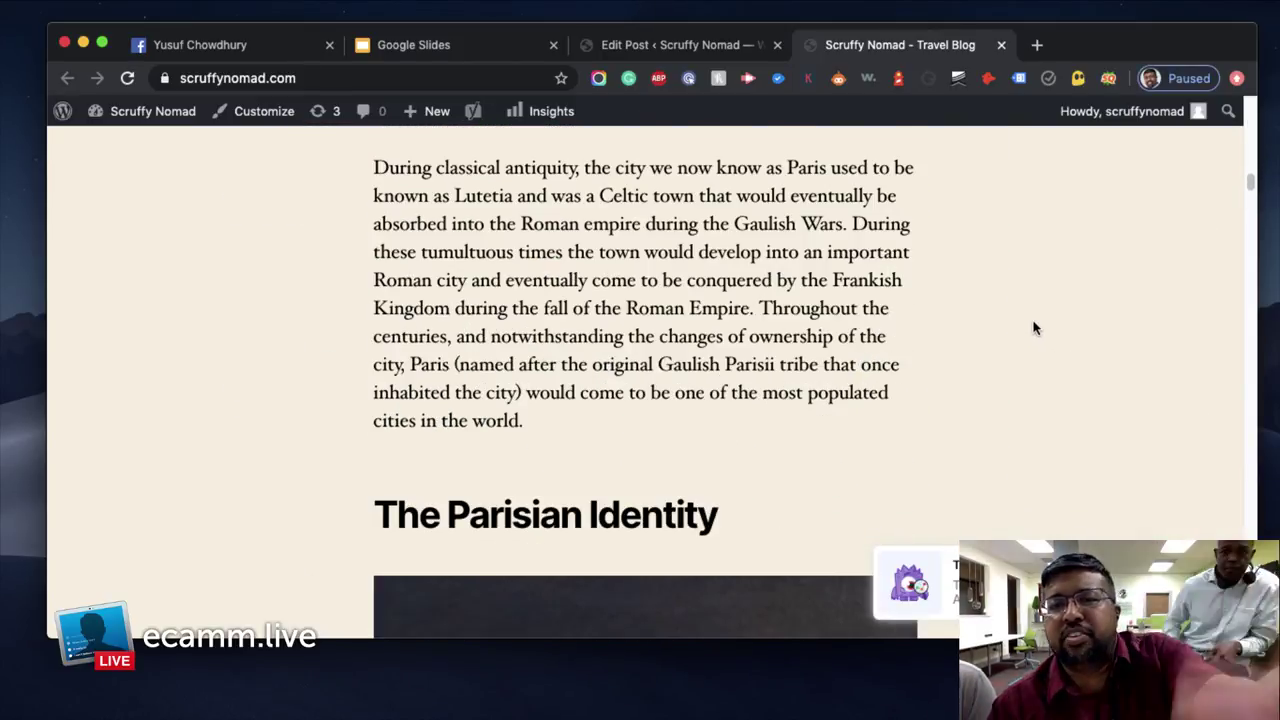
{"action": "scroll", "coordinate": [1035, 315], "scroll_direction": "down", "scroll_amount": 10}
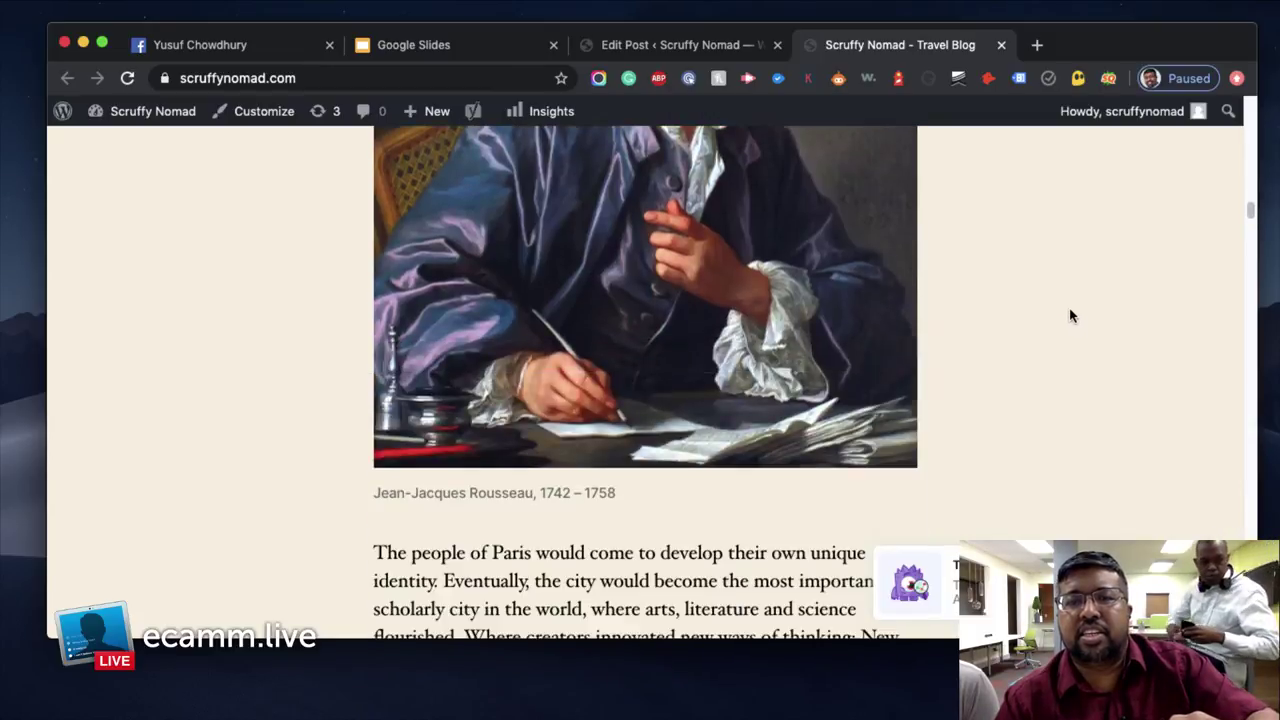
{"action": "scroll", "coordinate": [1075, 312], "scroll_direction": "down", "scroll_amount": 10}
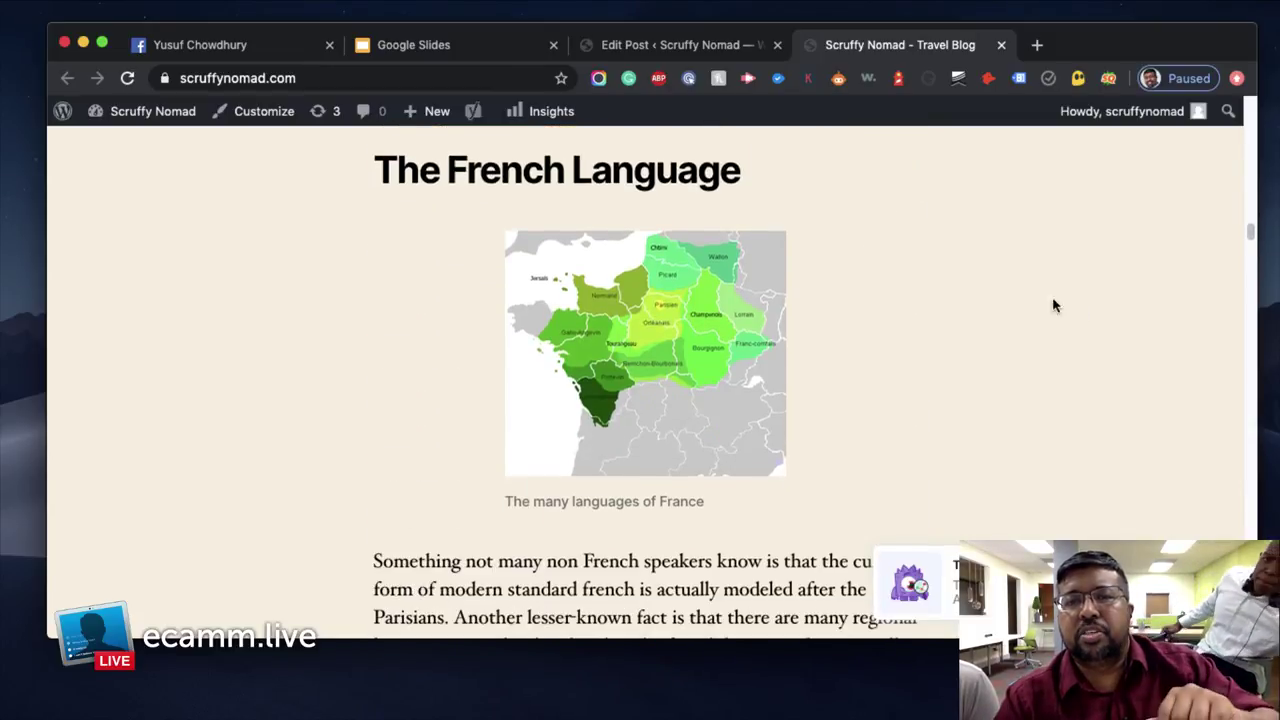
{"action": "scroll", "coordinate": [1035, 340], "scroll_direction": "up", "scroll_amount": 20}
{"action": "scroll", "coordinate": [1033, 340], "scroll_direction": "up", "scroll_amount": 10}
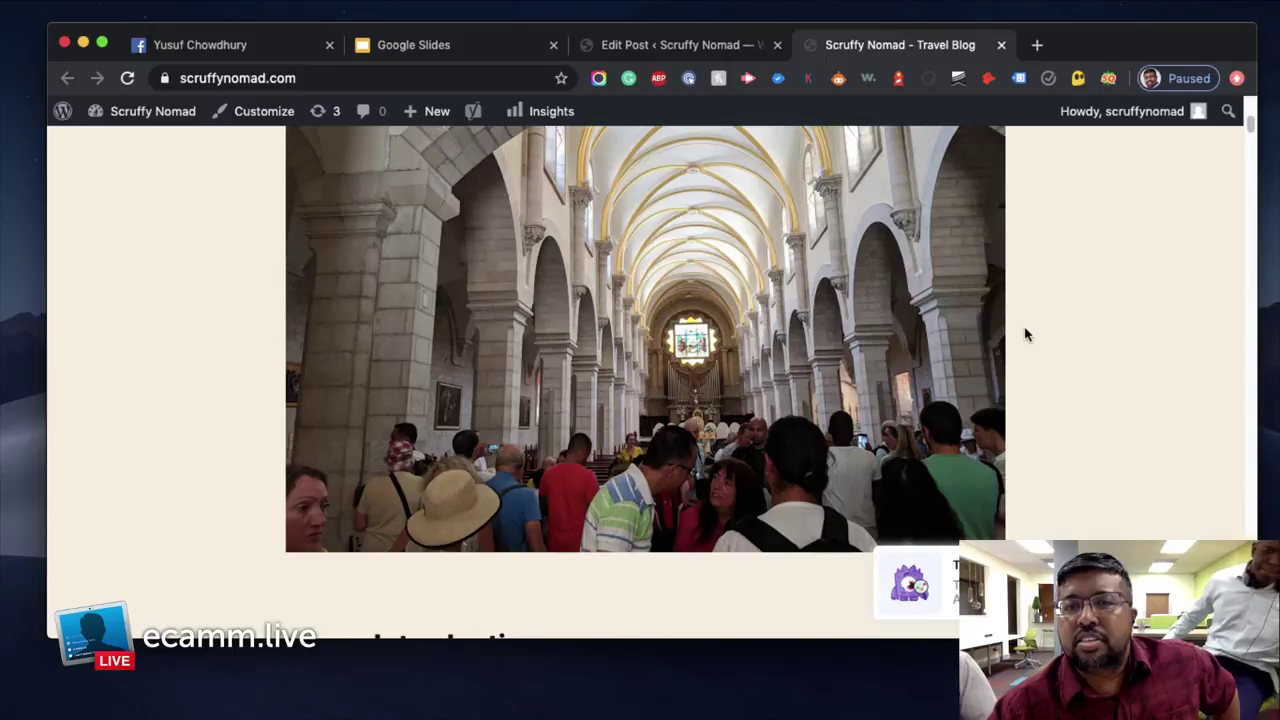
{"action": "scroll", "coordinate": [1028, 333], "scroll_direction": "up", "scroll_amount": 5}
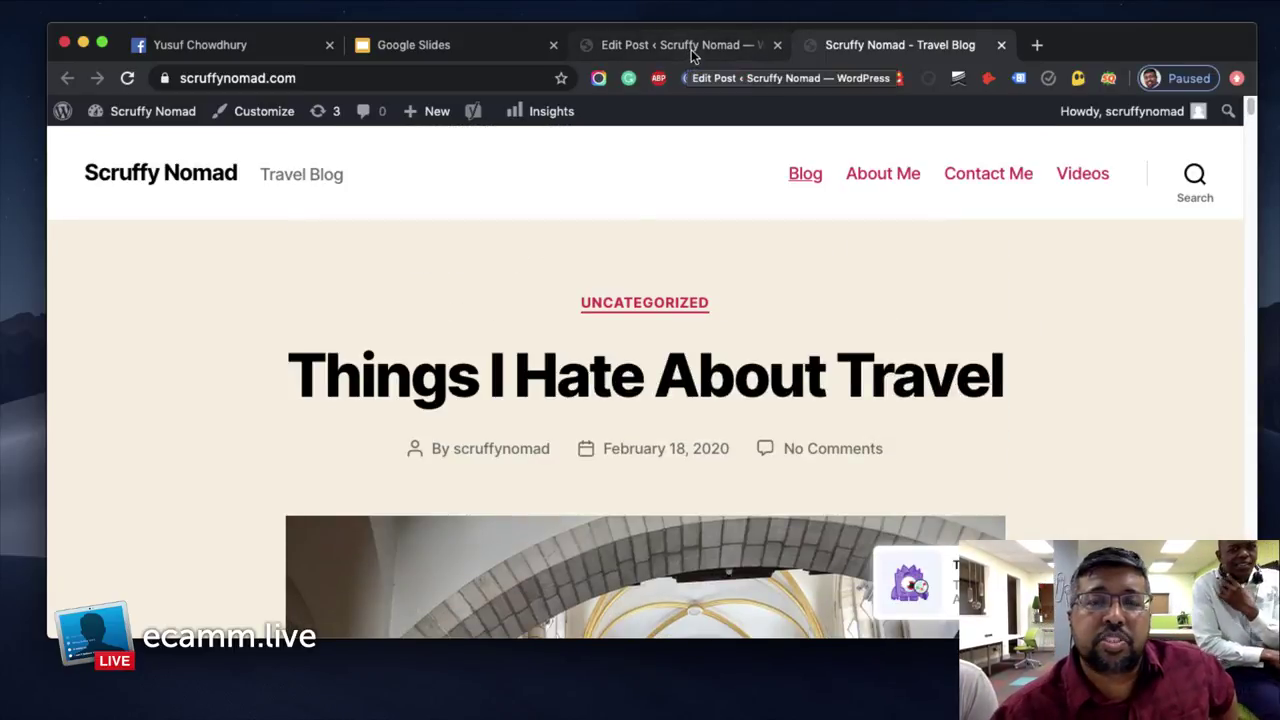
{"action": "left_click", "coordinate": [691, 49]}
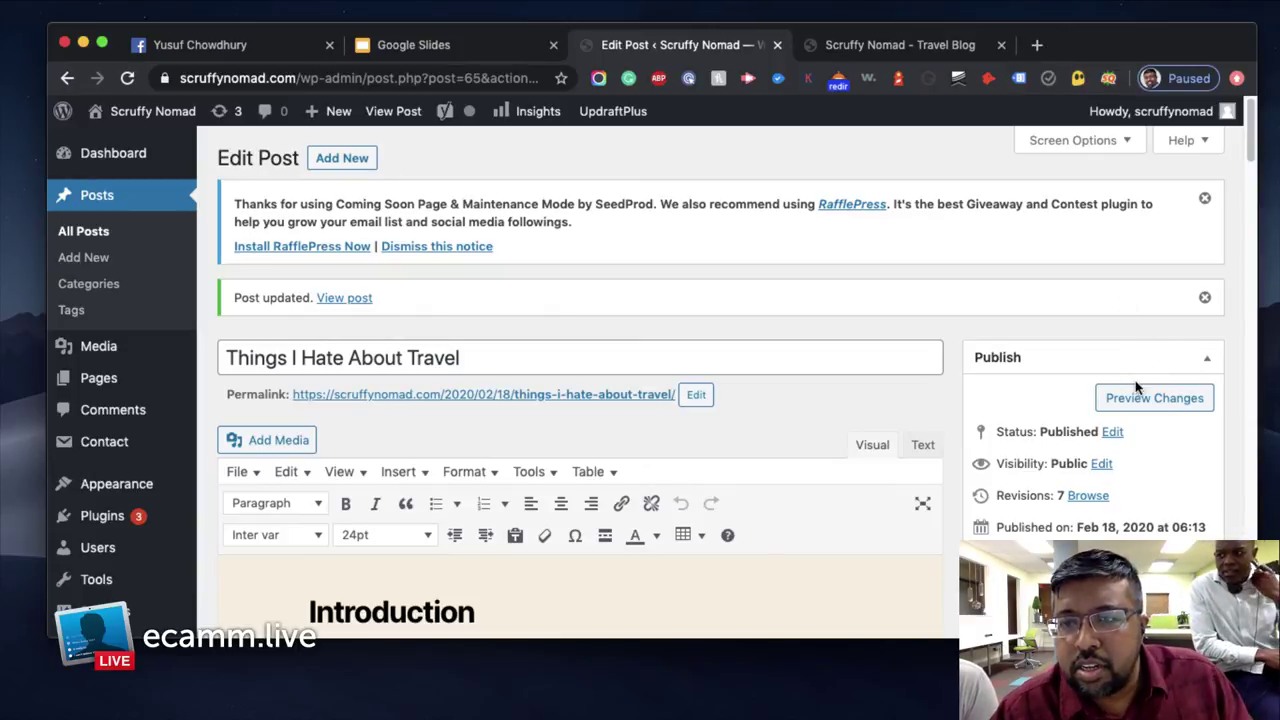
Switch to the Facebook profile, reload it, and scroll to the digital marketing live-stream post
{"action": "left_click", "coordinate": [245, 50]}
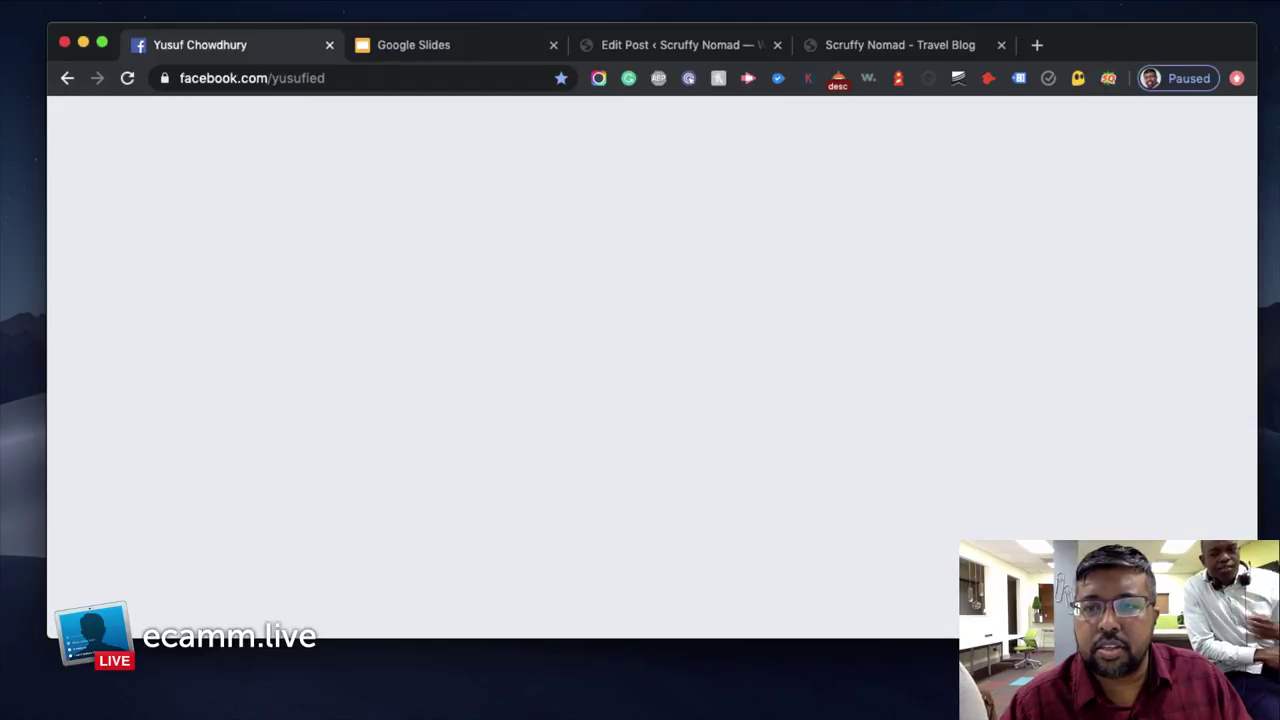
{"action": "scroll", "coordinate": [1093, 460], "scroll_direction": "down", "scroll_amount": 3}
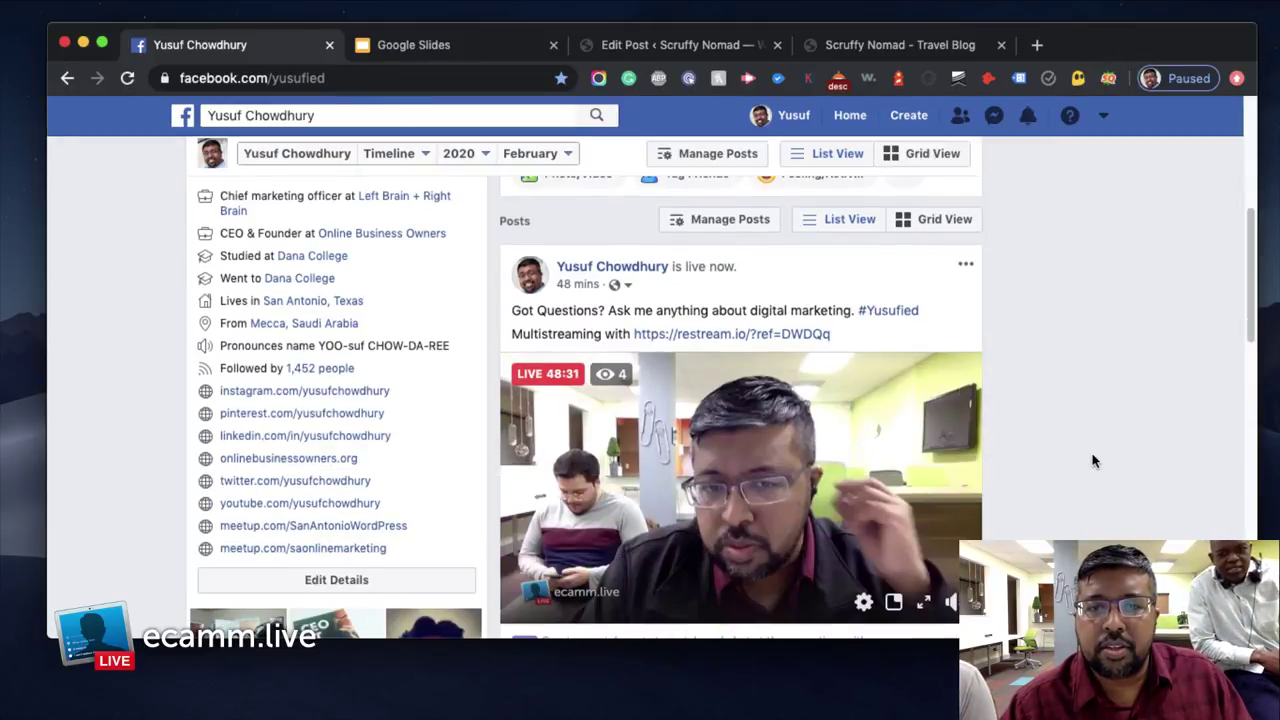
{"action": "scroll", "coordinate": [1095, 455], "scroll_direction": "down", "scroll_amount": 2}
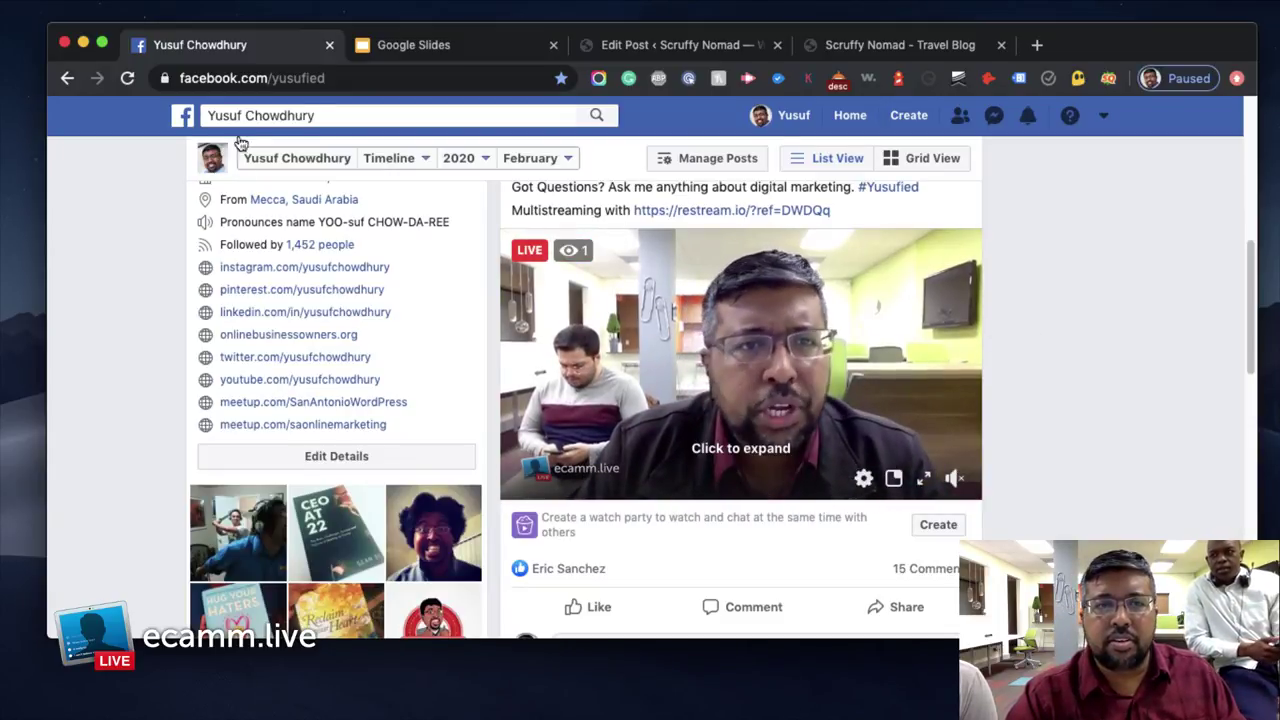
{"action": "left_click", "coordinate": [127, 77]}
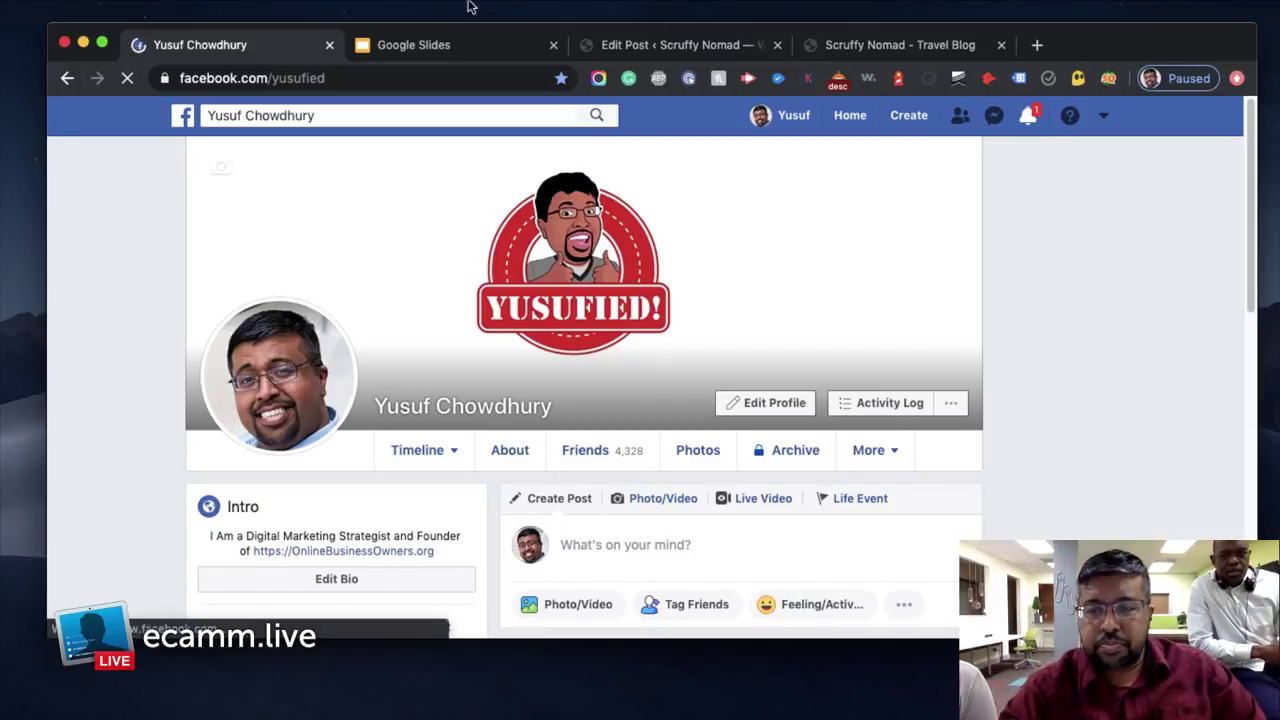
{"action": "scroll", "coordinate": [1054, 206], "scroll_direction": "down", "scroll_amount": 1}
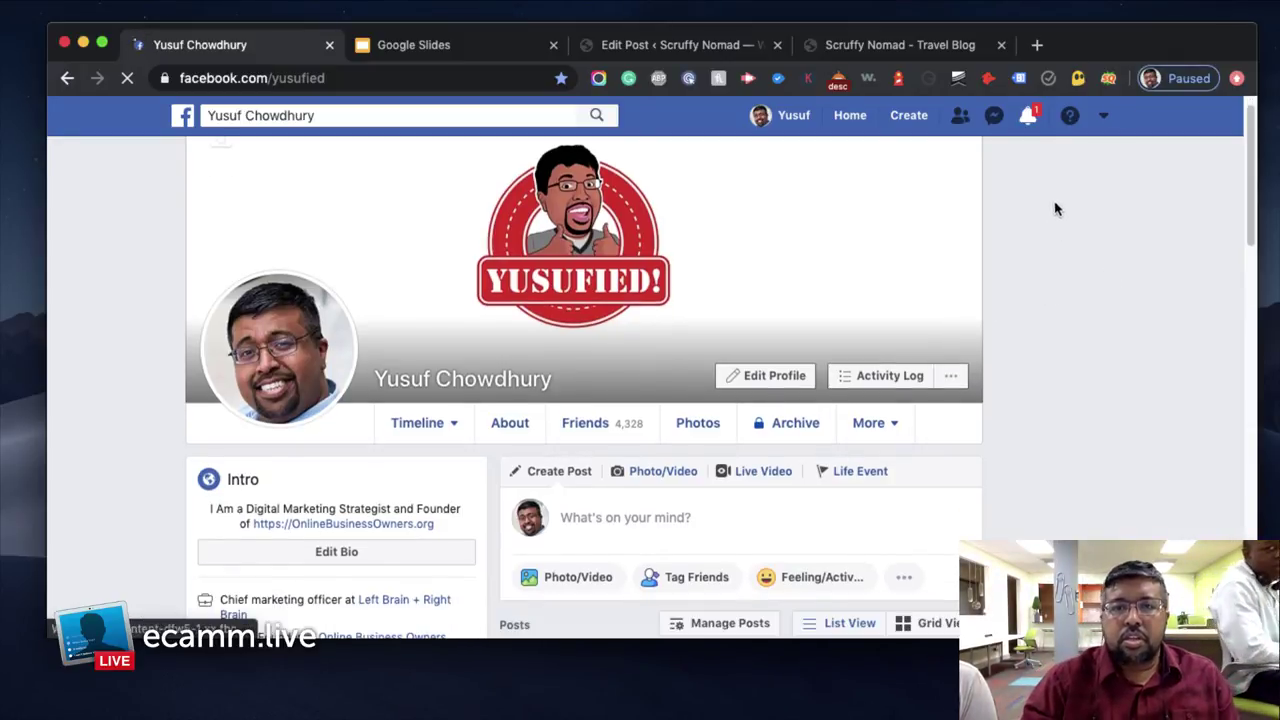
{"action": "scroll", "coordinate": [1124, 533], "scroll_direction": "down", "scroll_amount": 5}
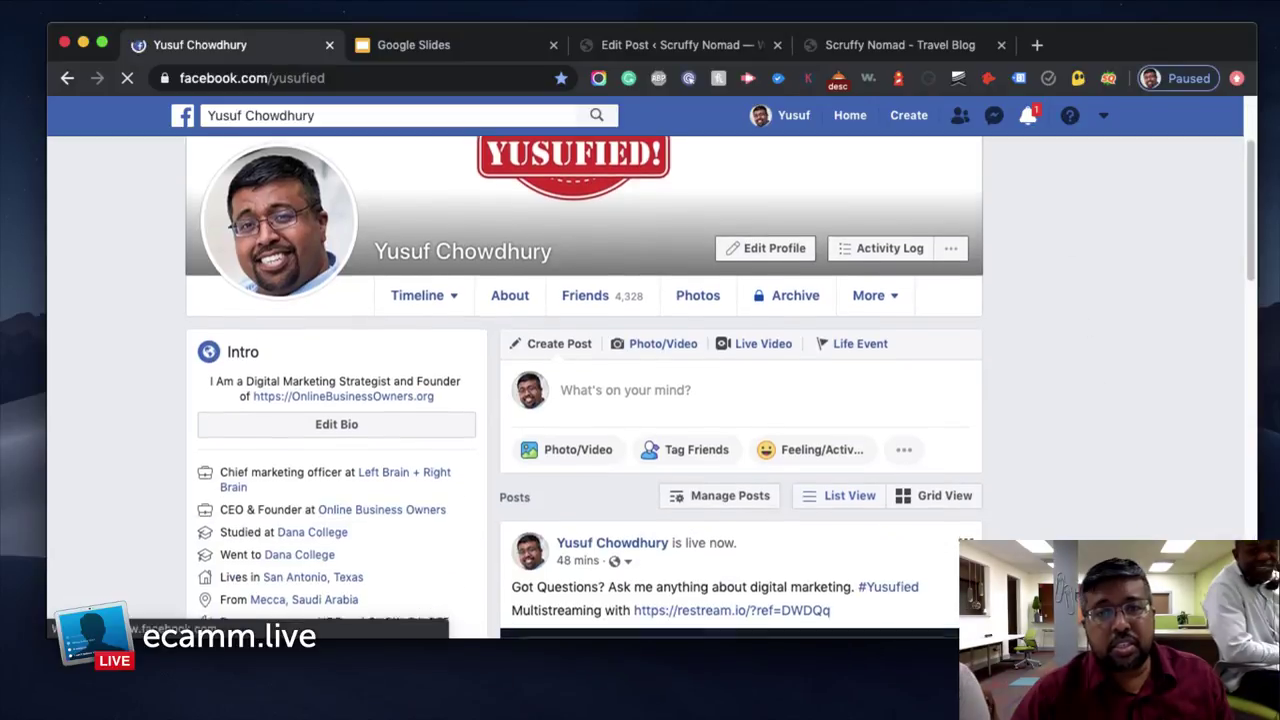
{"action": "scroll", "coordinate": [1140, 540], "scroll_direction": "down", "scroll_amount": 3}
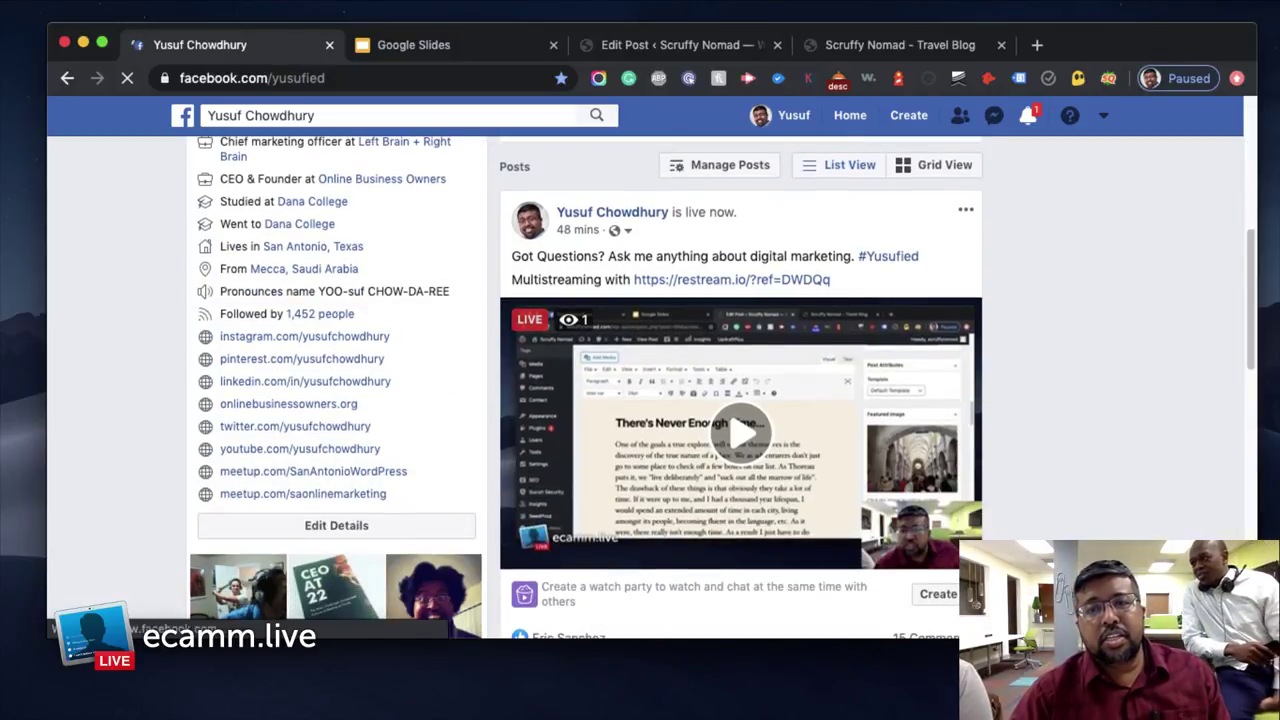
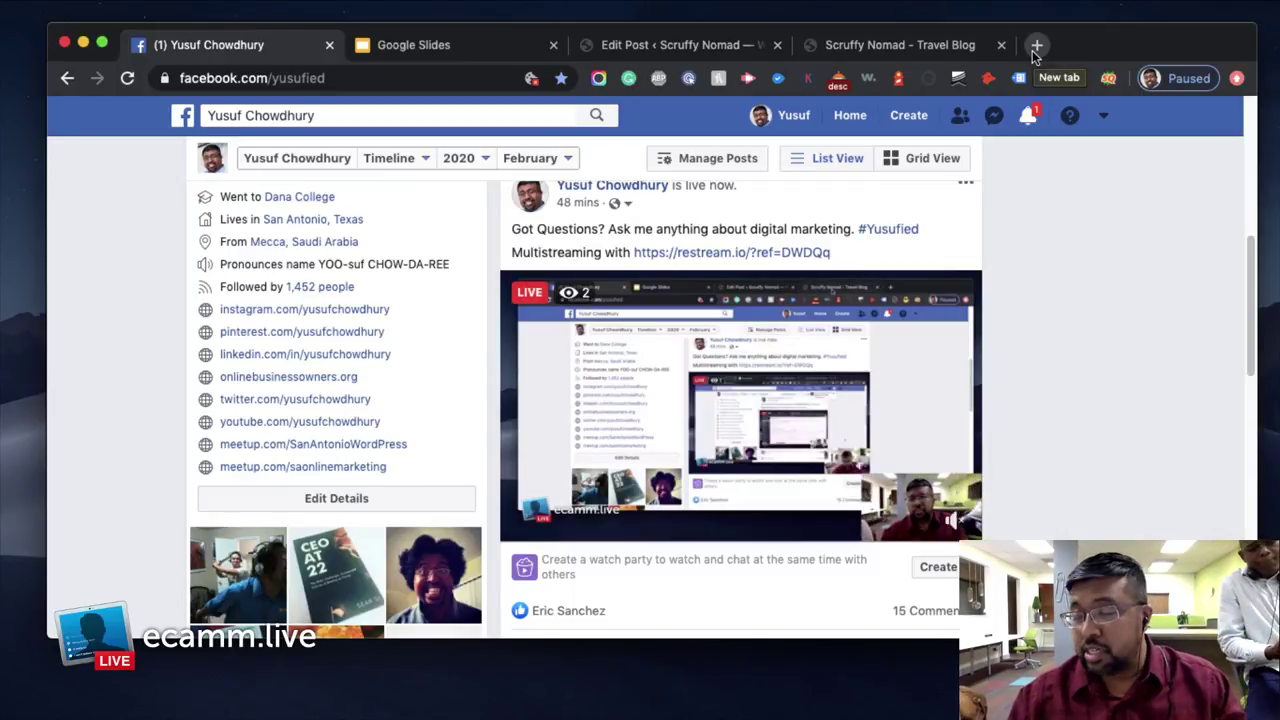
Load mailerlite.com in a new browser tab
{"action": "left_click", "coordinate": [1037, 47]}
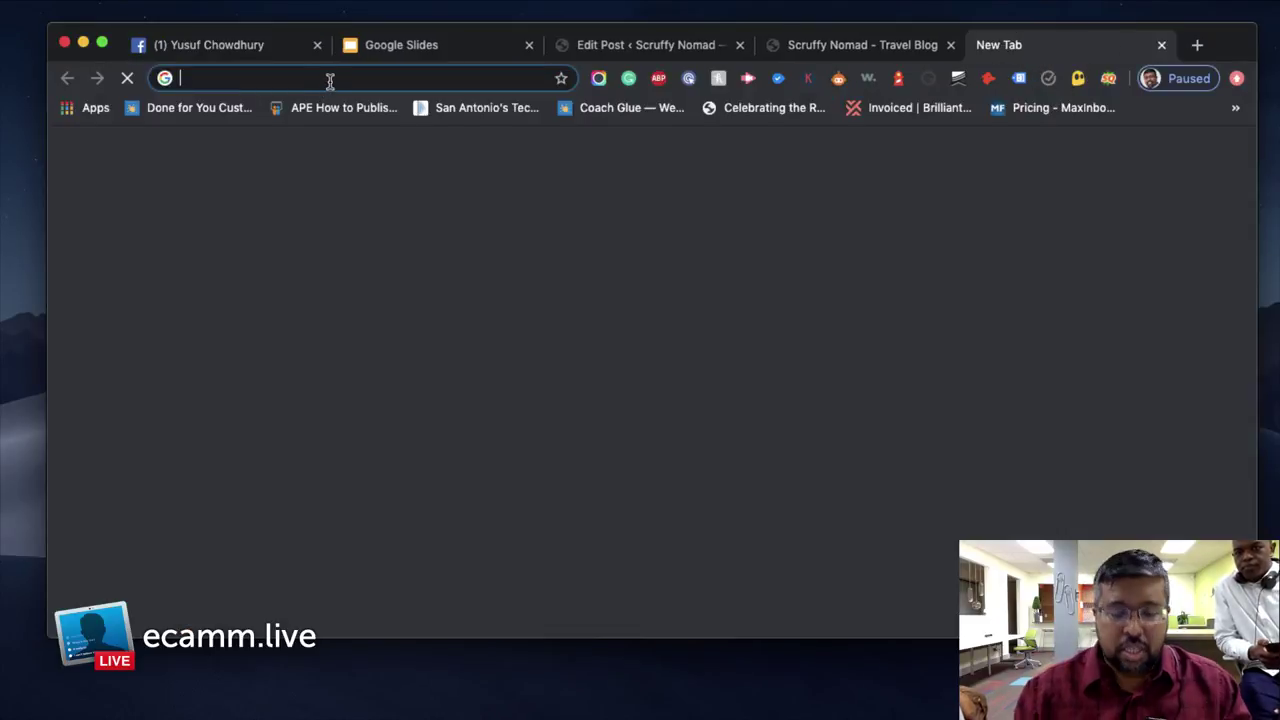
{"action": "type", "text": "mail"}
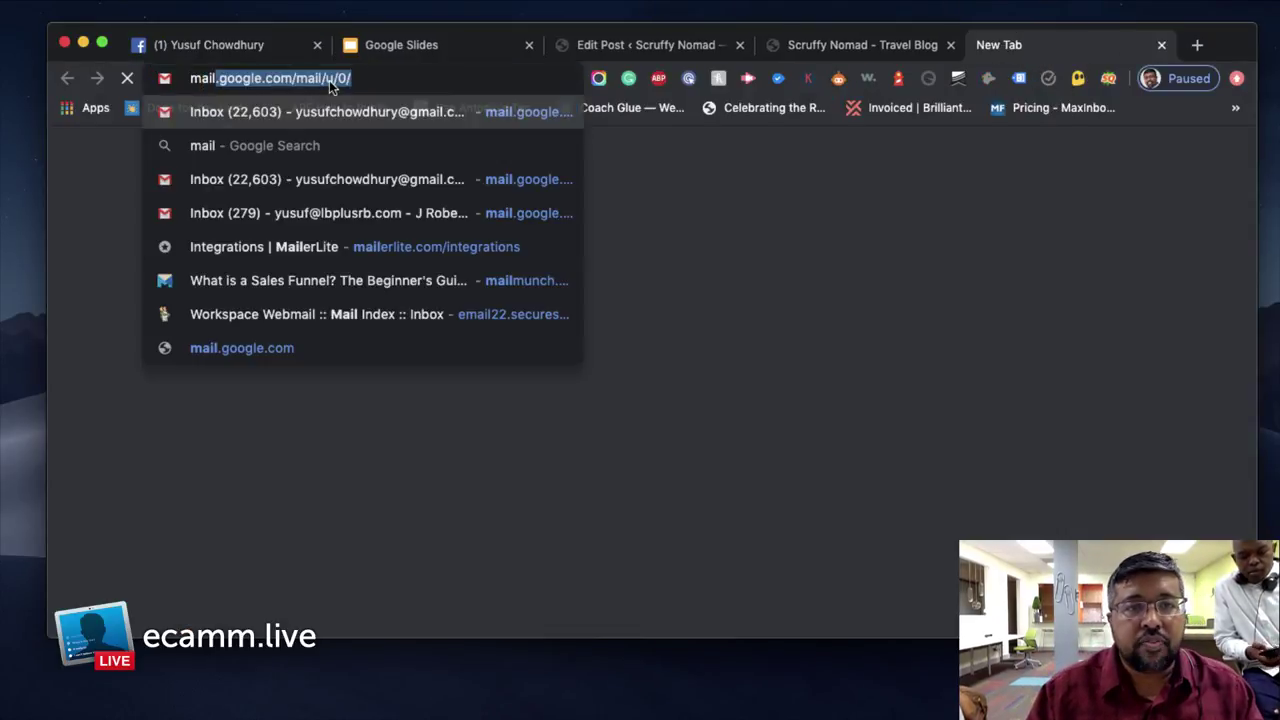
{"action": "type", "text": "erlite.c"}
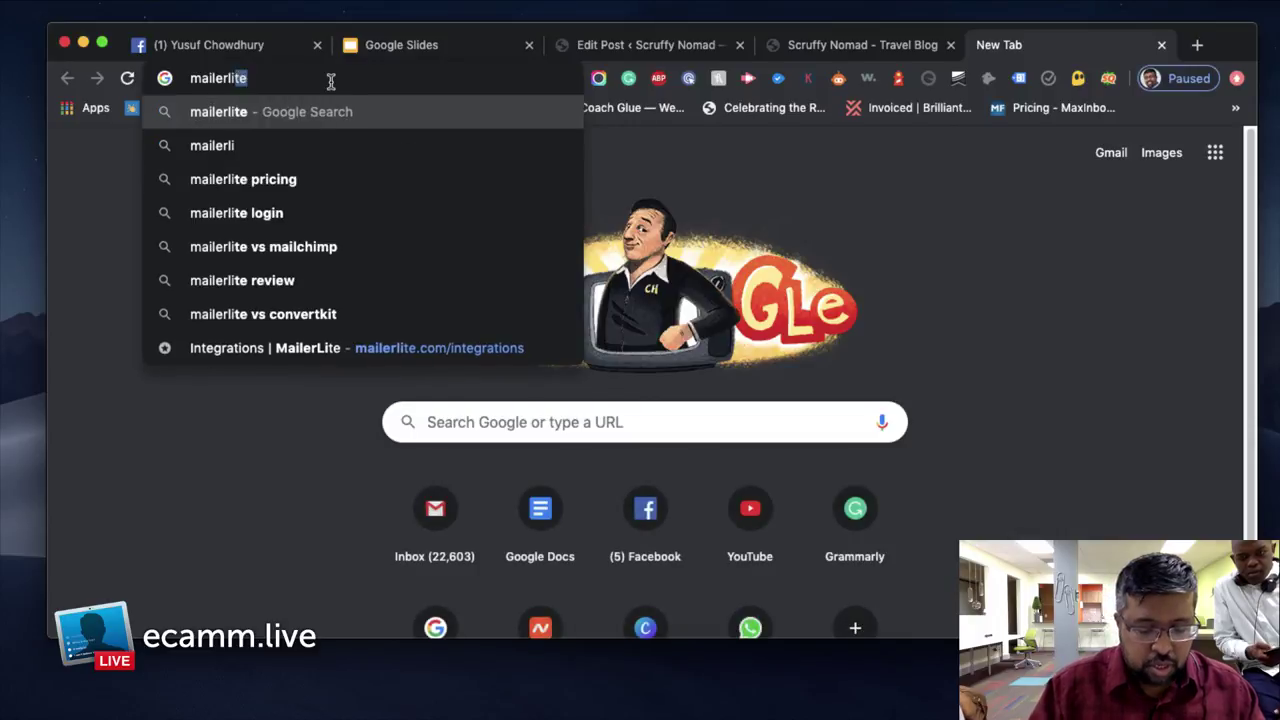
{"action": "type", "text": "om"}
{"action": "key", "text": "Return"}
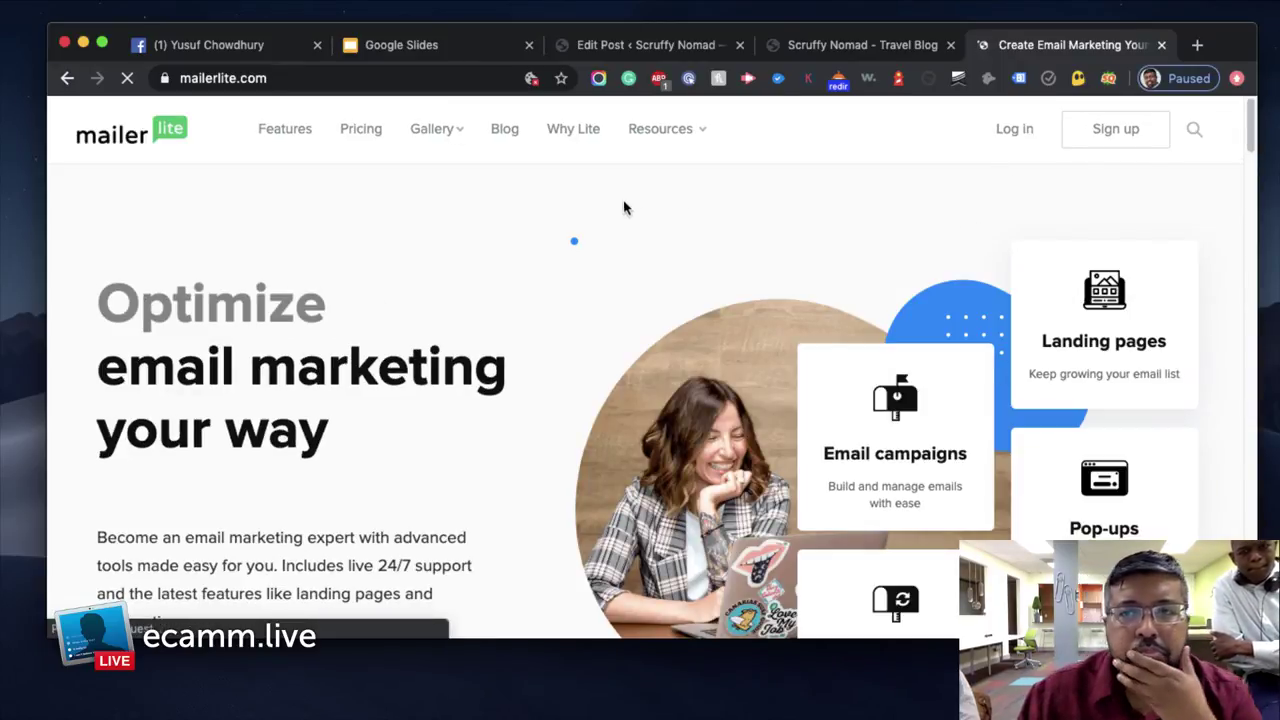
Dismiss MailerLite's cookie notice and go to its Pricing page
{"action": "scroll", "coordinate": [540, 268], "scroll_direction": "down", "scroll_amount": 3}
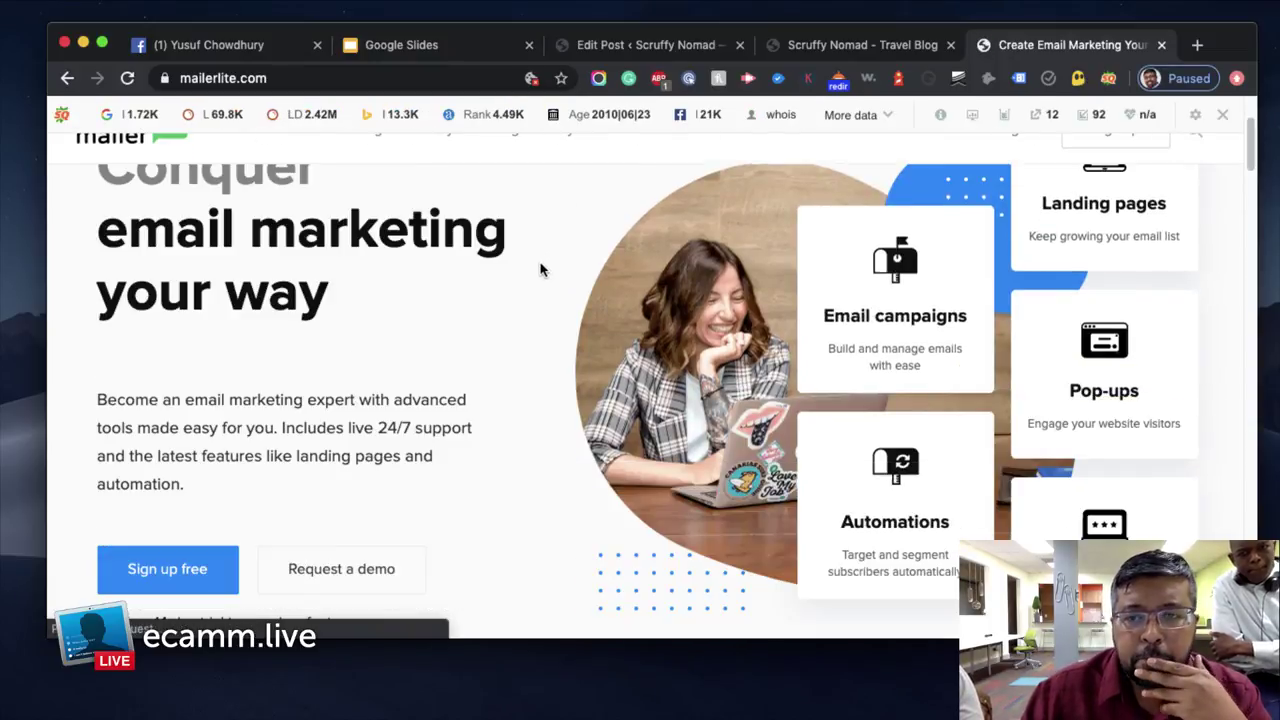
{"action": "scroll", "coordinate": [540, 268], "scroll_direction": "down", "scroll_amount": 2}
{"action": "left_click", "coordinate": [340, 562]}
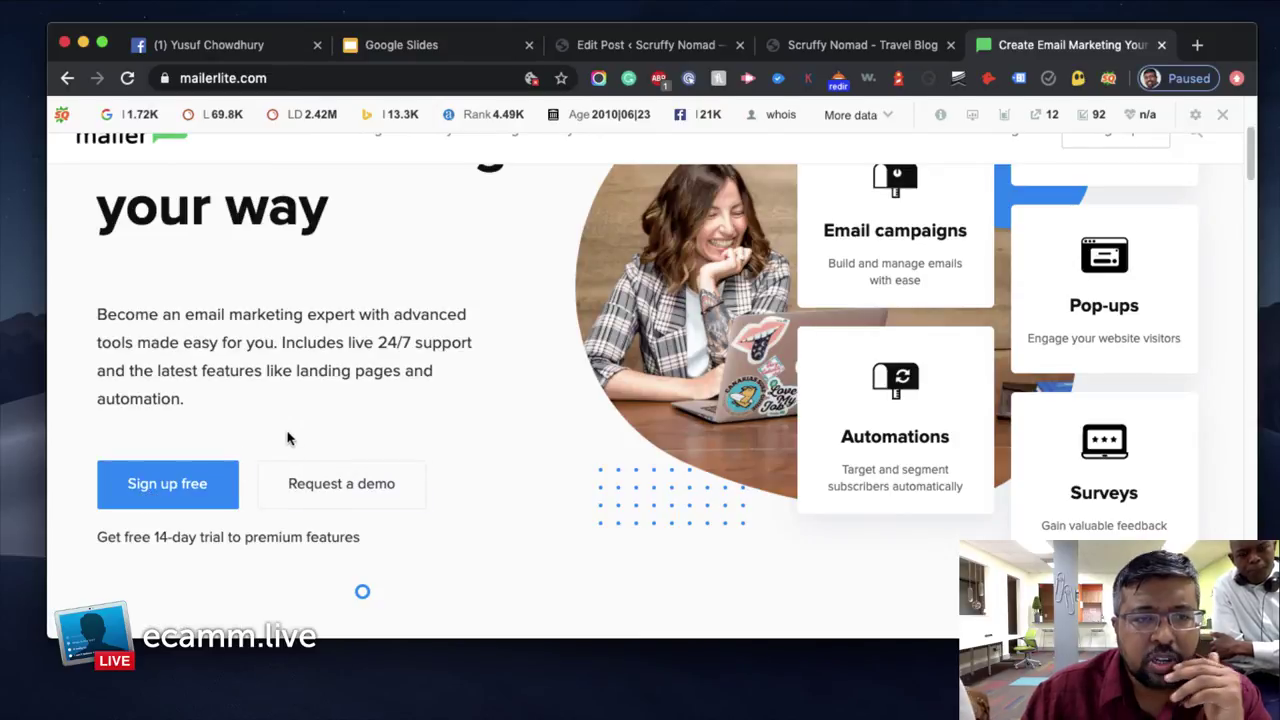
{"action": "scroll", "coordinate": [287, 438], "scroll_direction": "up", "scroll_amount": 5}
{"action": "left_click", "coordinate": [366, 168]}
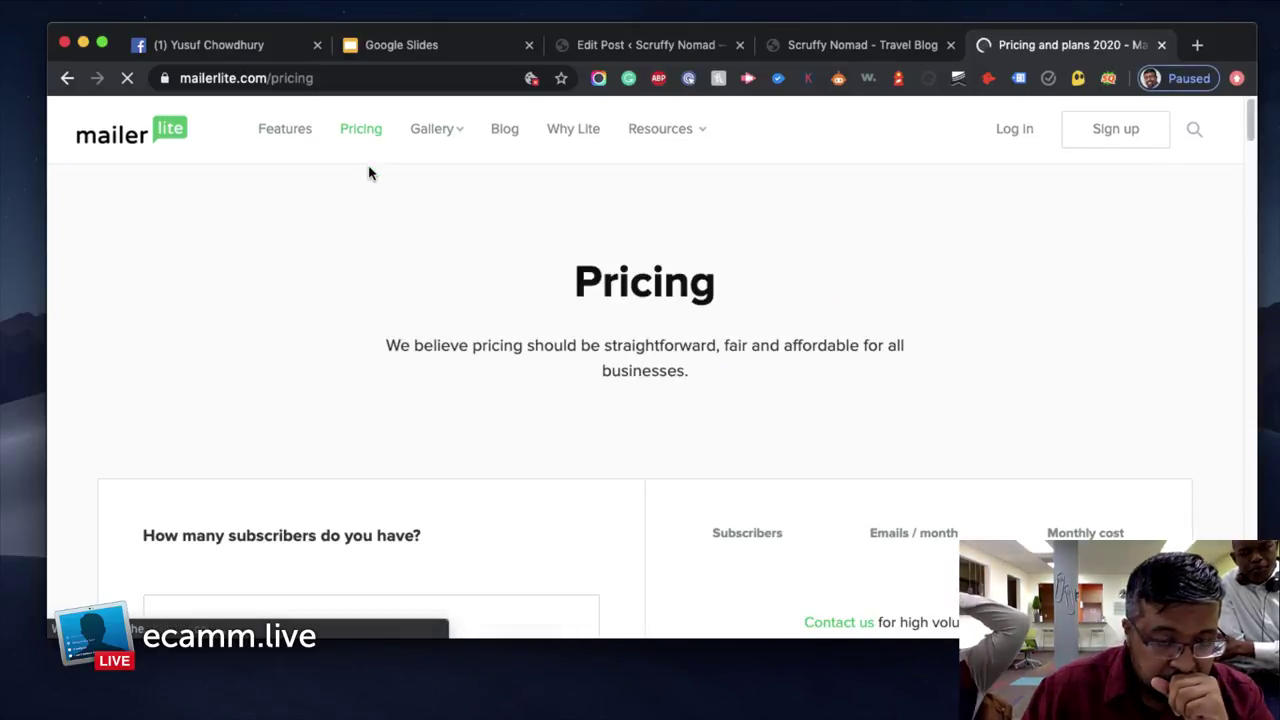
{"action": "scroll", "coordinate": [722, 310], "scroll_direction": "down", "scroll_amount": 3}
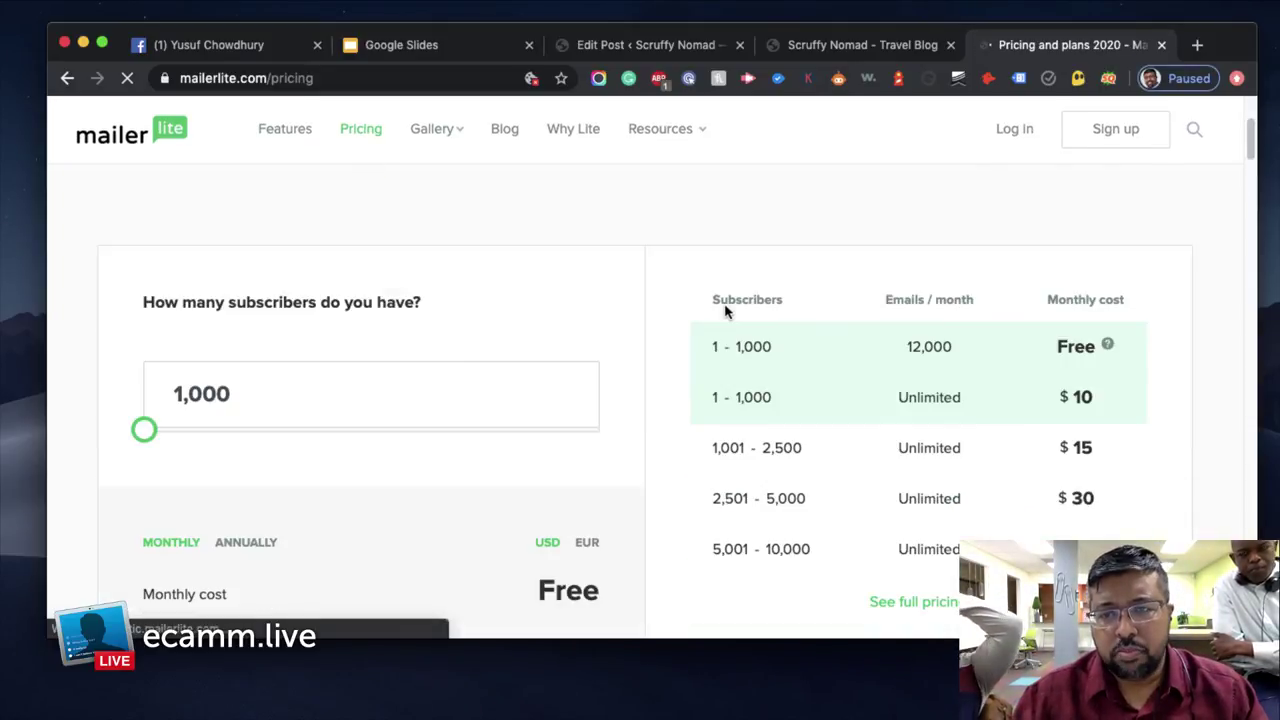
{"action": "scroll", "coordinate": [735, 310], "scroll_direction": "down", "scroll_amount": 2}
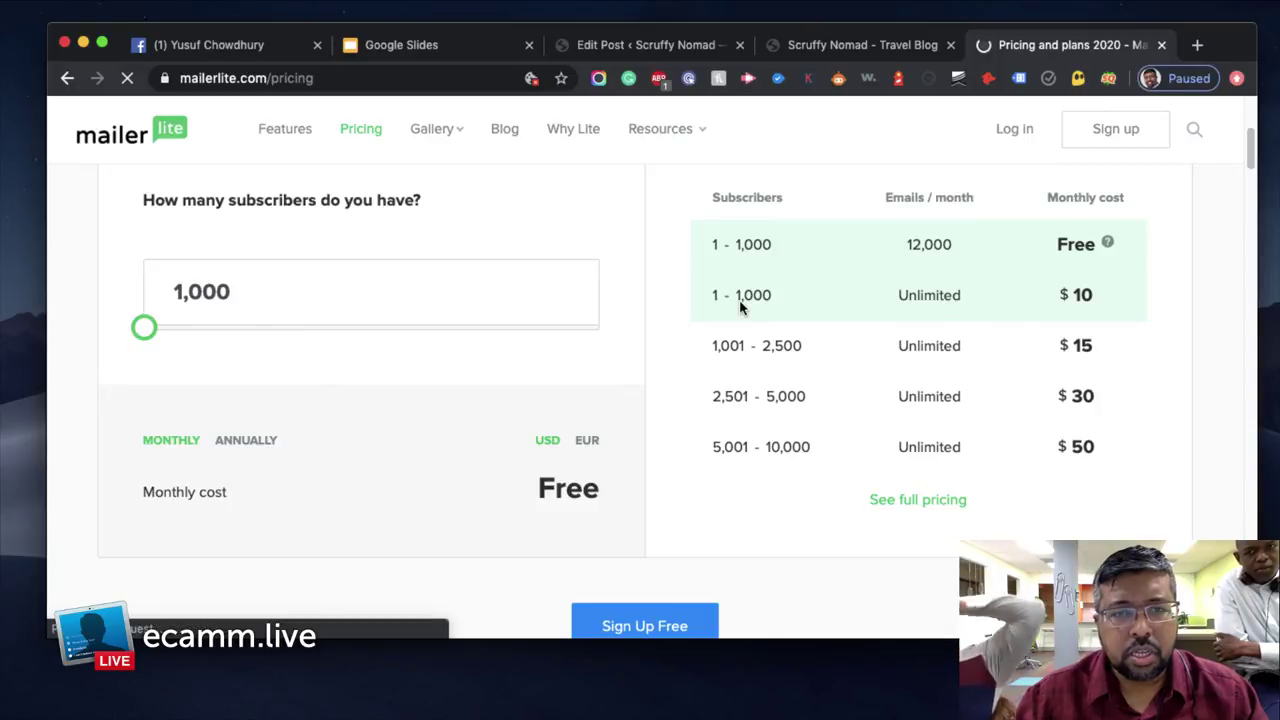
{"action": "left_click_drag", "start_coordinate": [141, 368], "coordinate": [114, 364]}
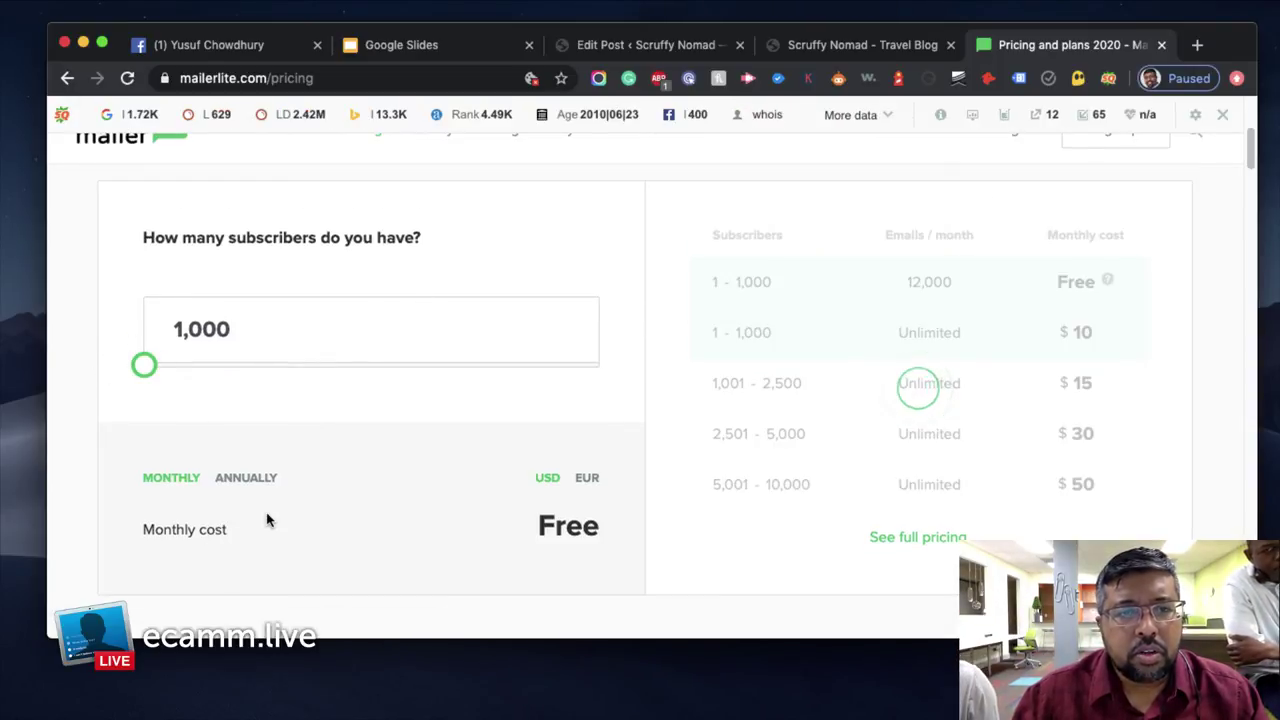
{"action": "scroll", "coordinate": [250, 530], "scroll_direction": "down", "scroll_amount": 1}
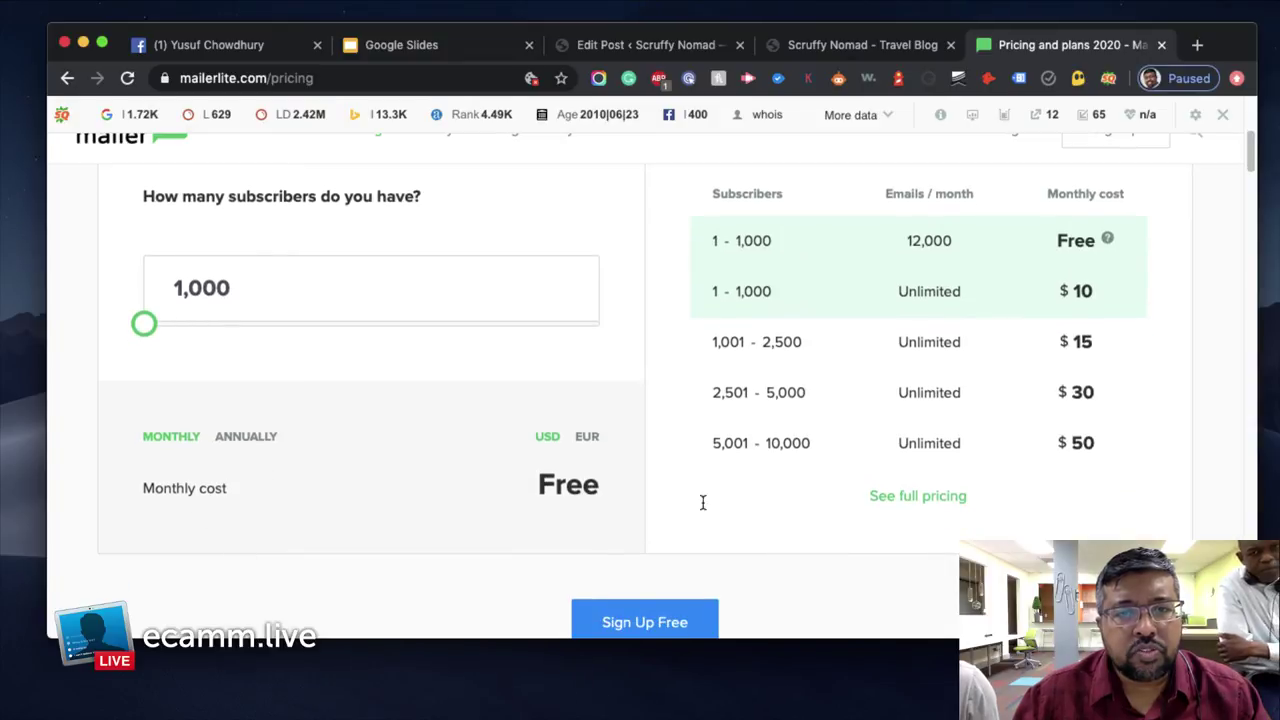
{"action": "left_click_drag", "start_coordinate": [155, 335], "coordinate": [144, 324]}
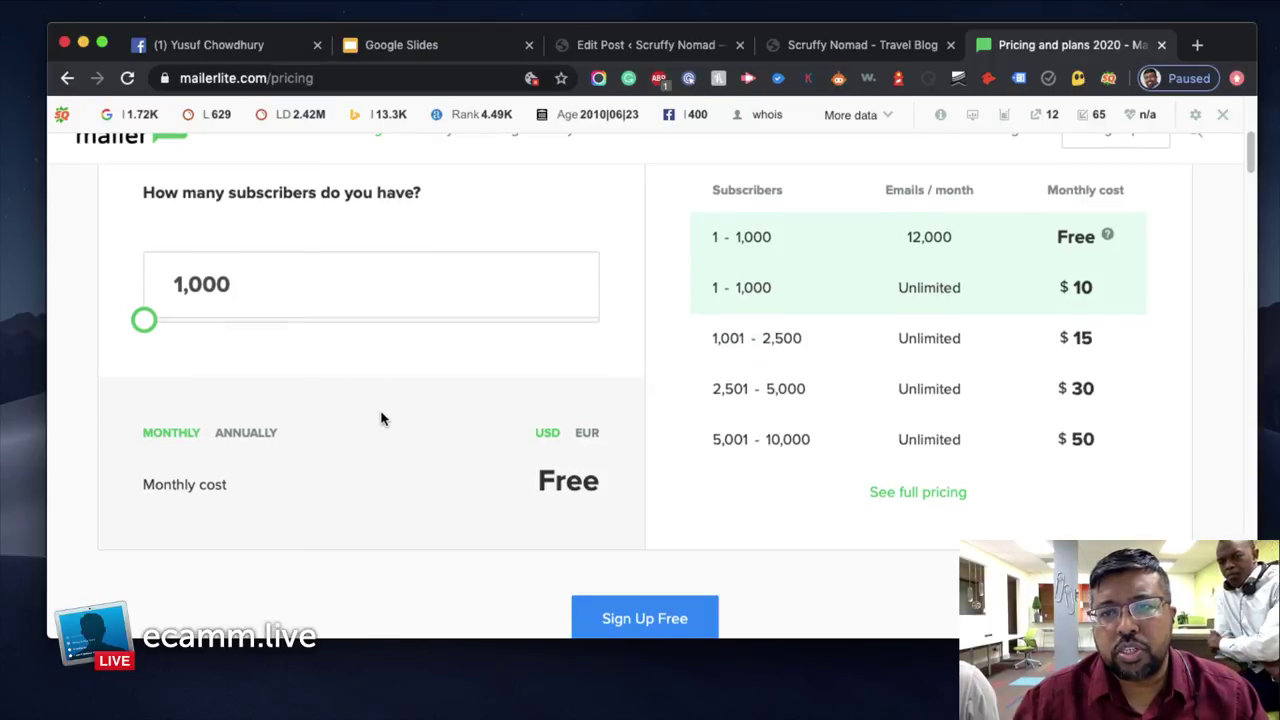
{"action": "scroll", "coordinate": [381, 418], "scroll_direction": "down", "scroll_amount": 2}
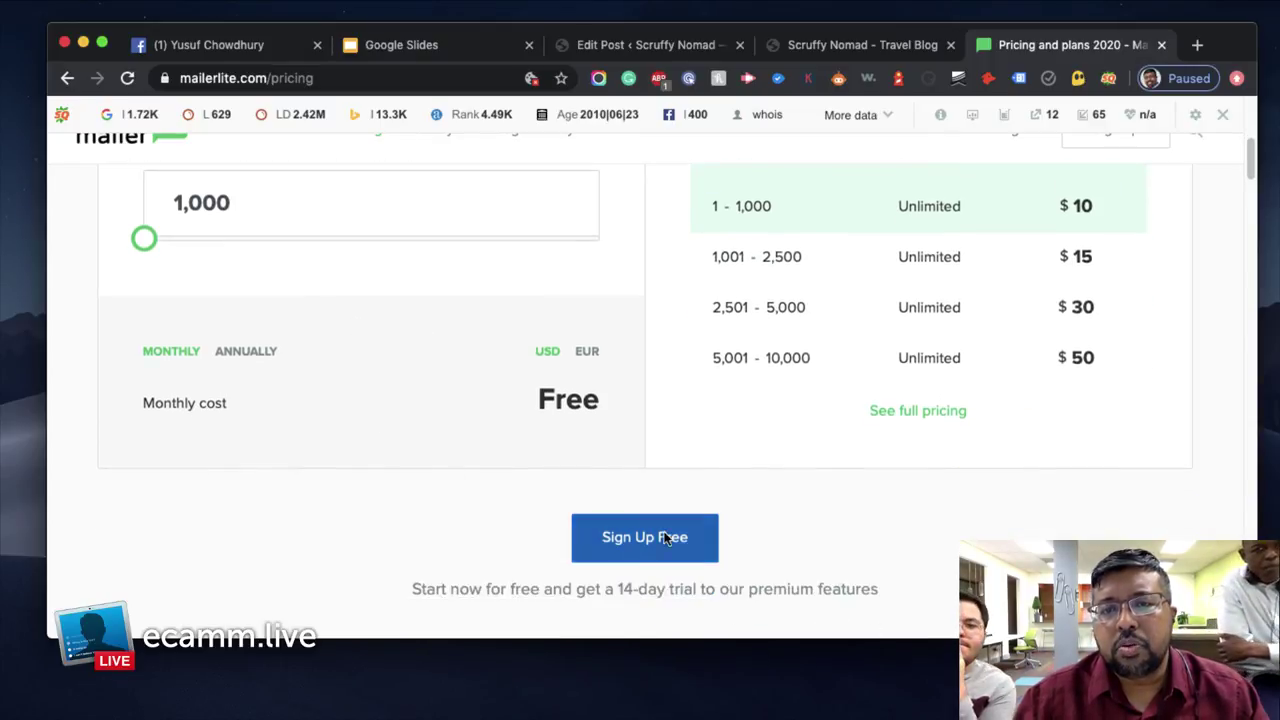
{"action": "scroll", "coordinate": [524, 460], "scroll_direction": "up", "scroll_amount": 5}
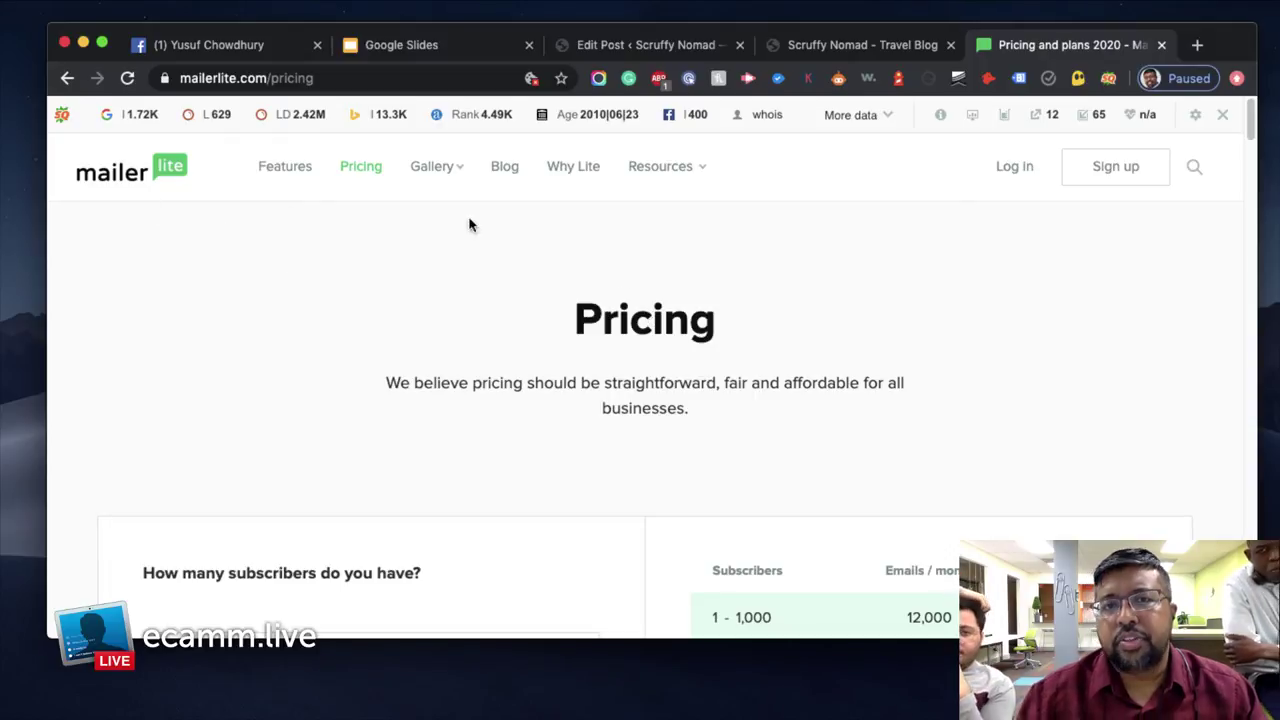
{"action": "left_click", "coordinate": [654, 44]}
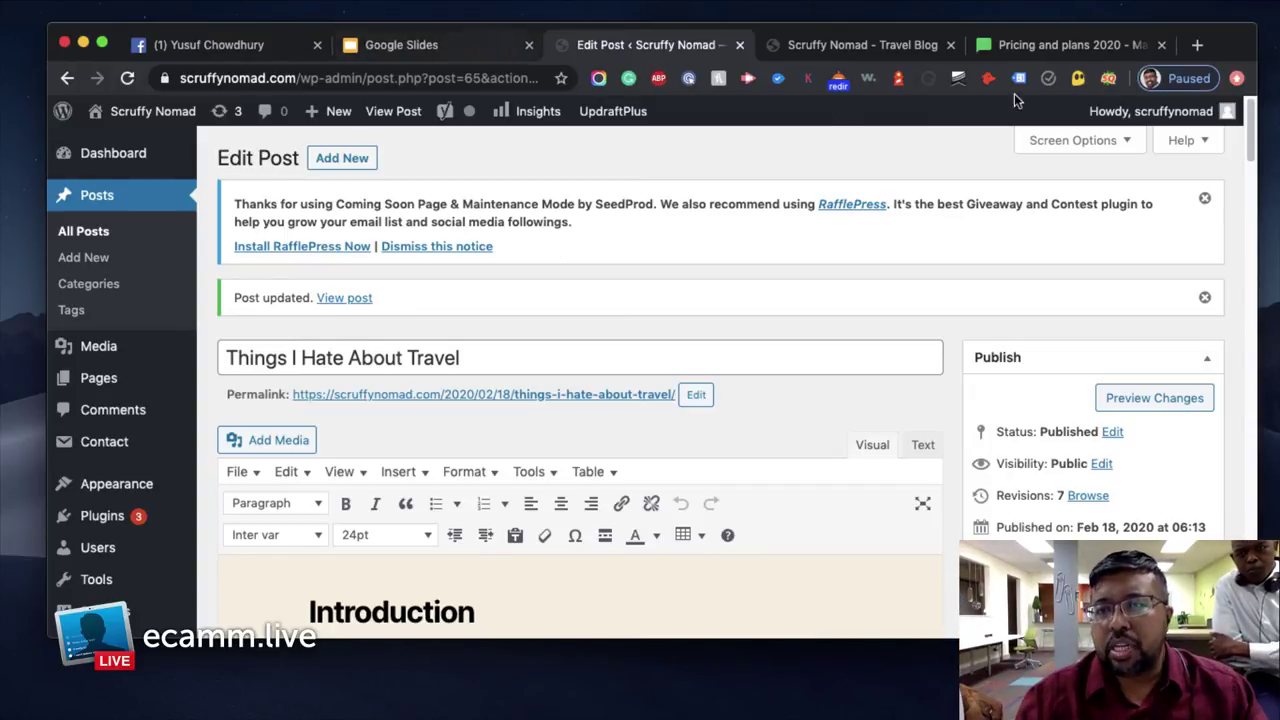
{"action": "left_click", "coordinate": [1041, 45]}
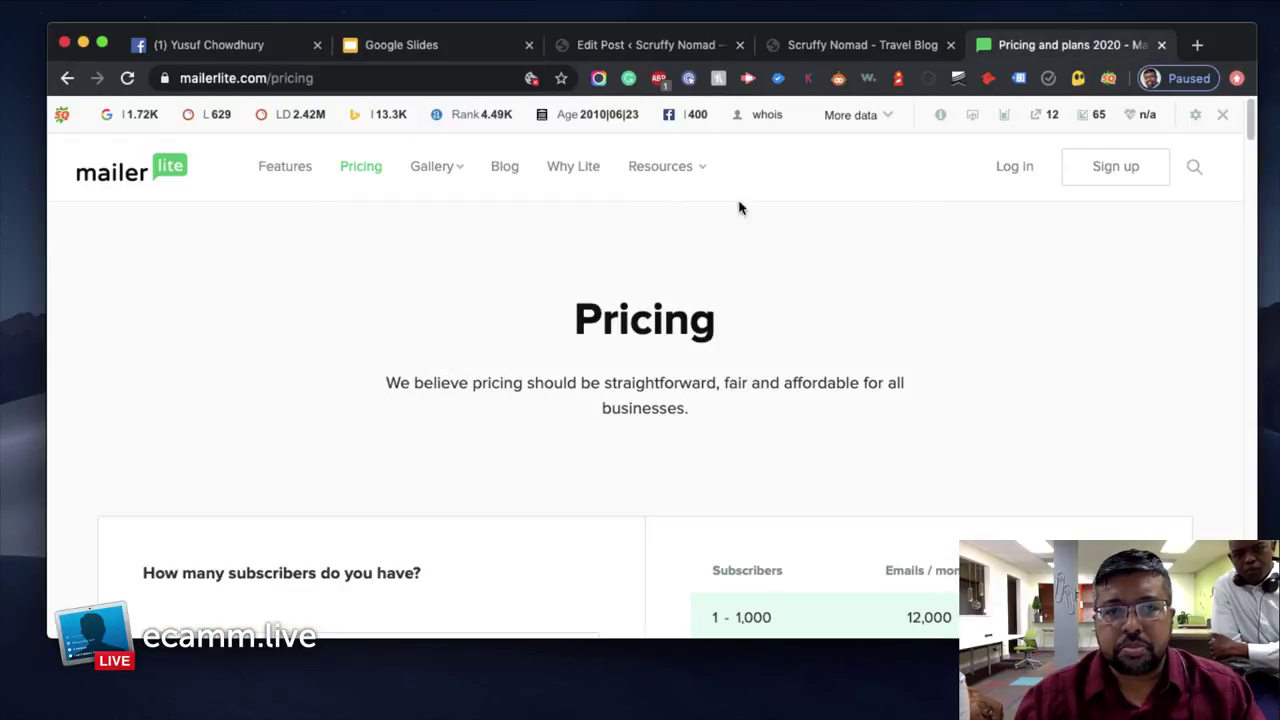
Disable the SEObar for this domain and return to the 'Things I Hate About Travel' editor
{"action": "left_click", "coordinate": [83, 44]}
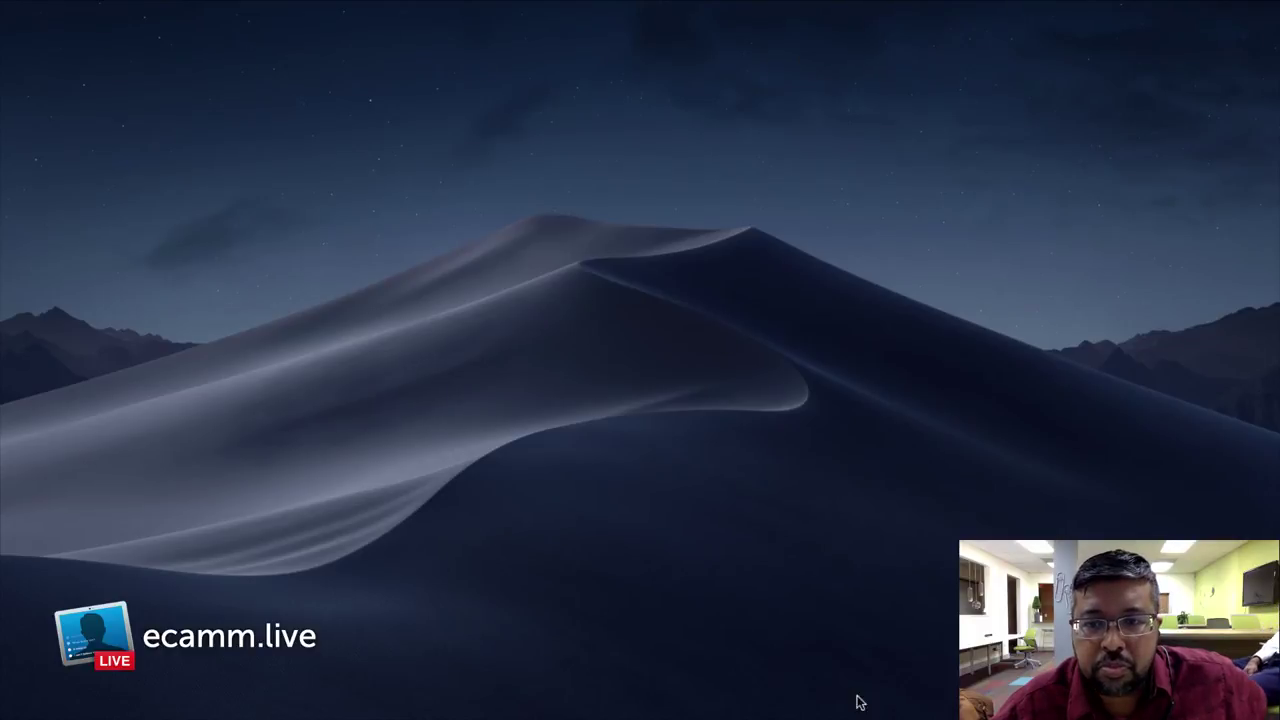
{"action": "key", "text": "F11"}
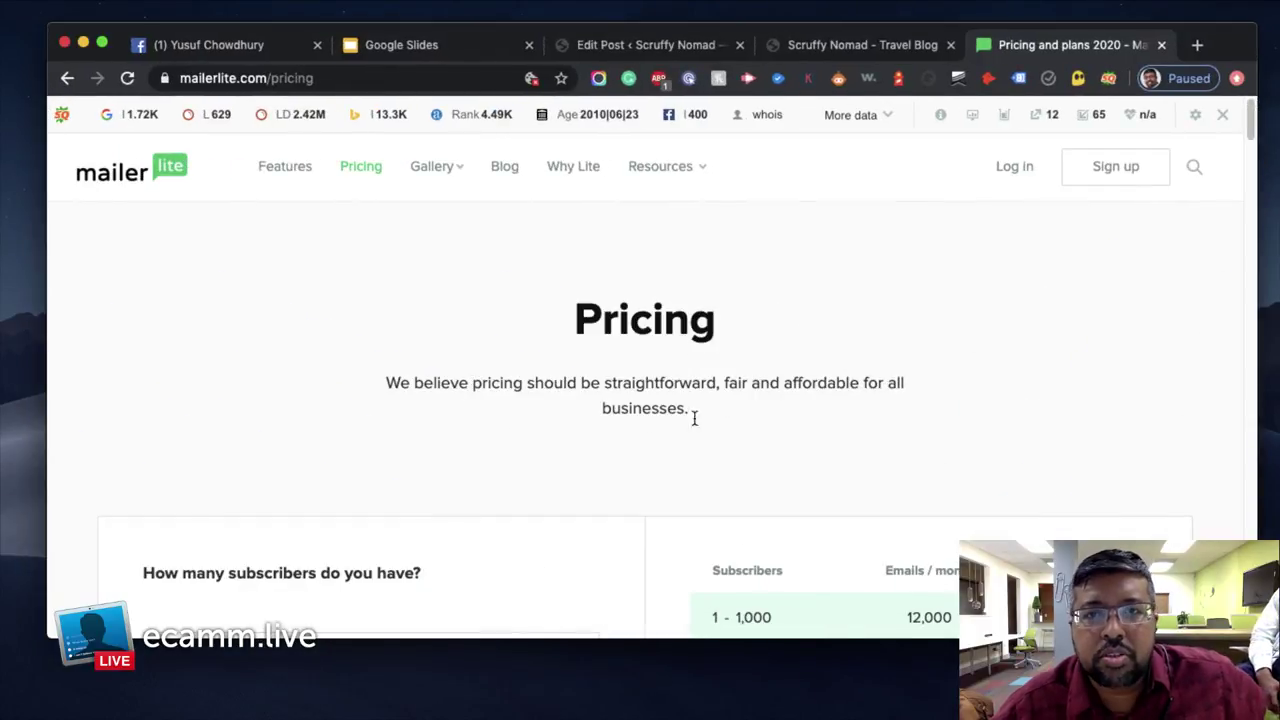
{"action": "left_click", "coordinate": [1224, 116]}
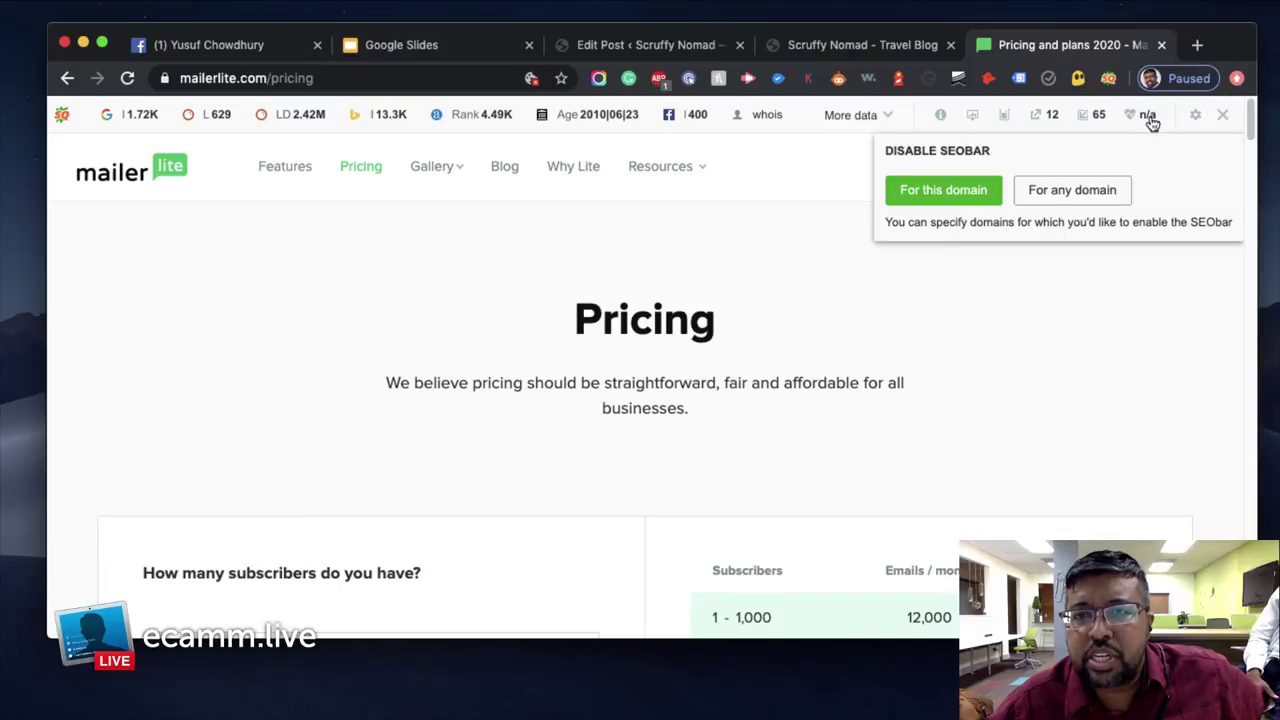
{"action": "left_click", "coordinate": [900, 192]}
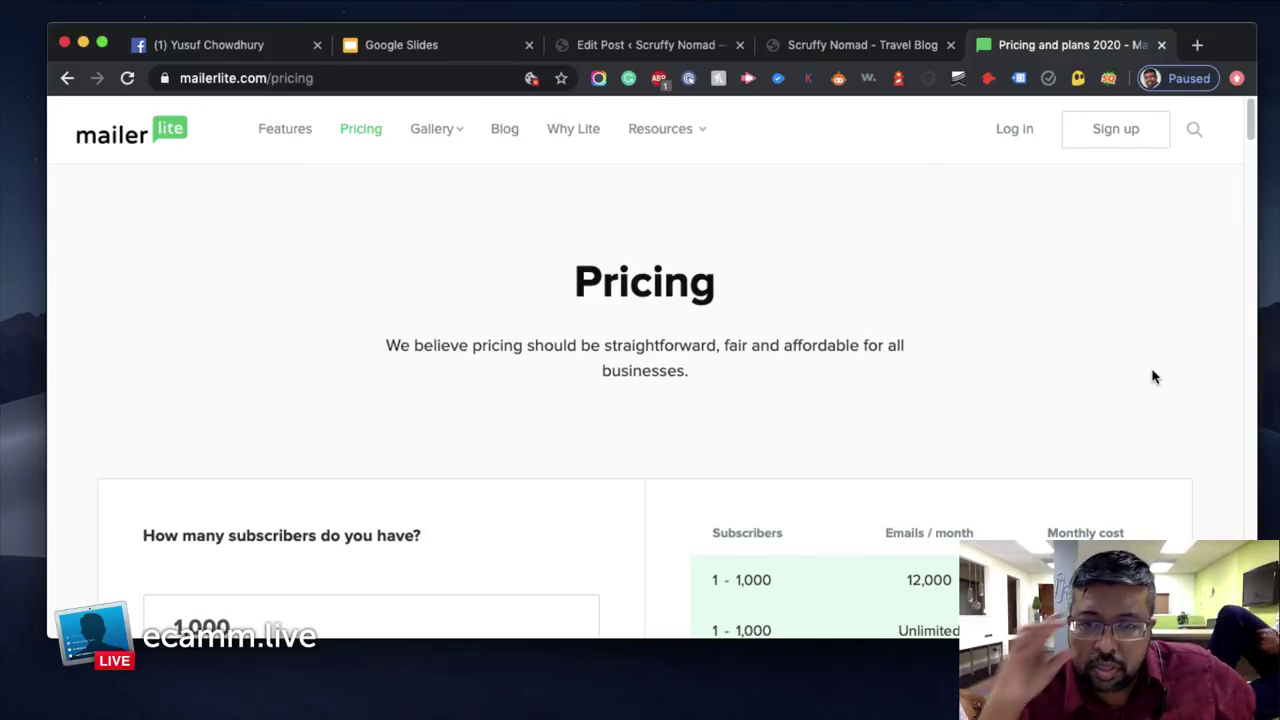
{"action": "left_click", "coordinate": [803, 47]}
{"action": "left_click", "coordinate": [635, 53]}
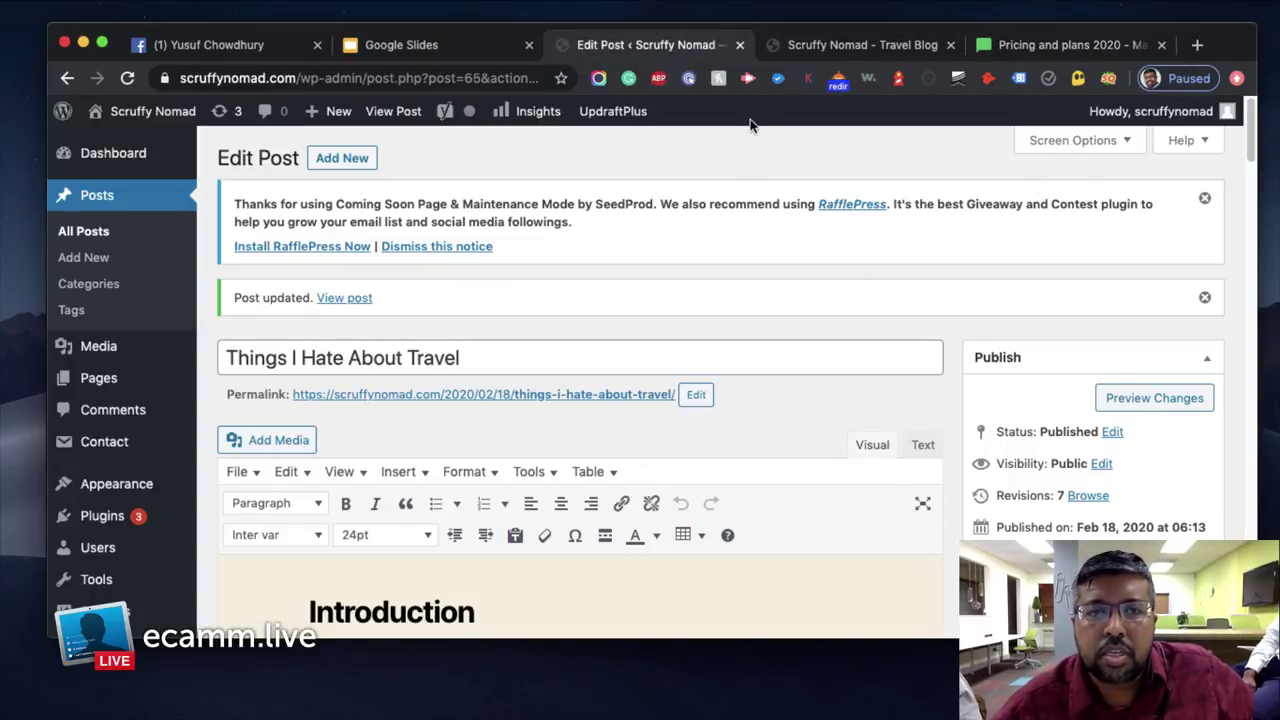
Go to Settings > Reading in the WordPress admin sidebar
{"action": "mouse_move", "coordinate": [143, 497]}
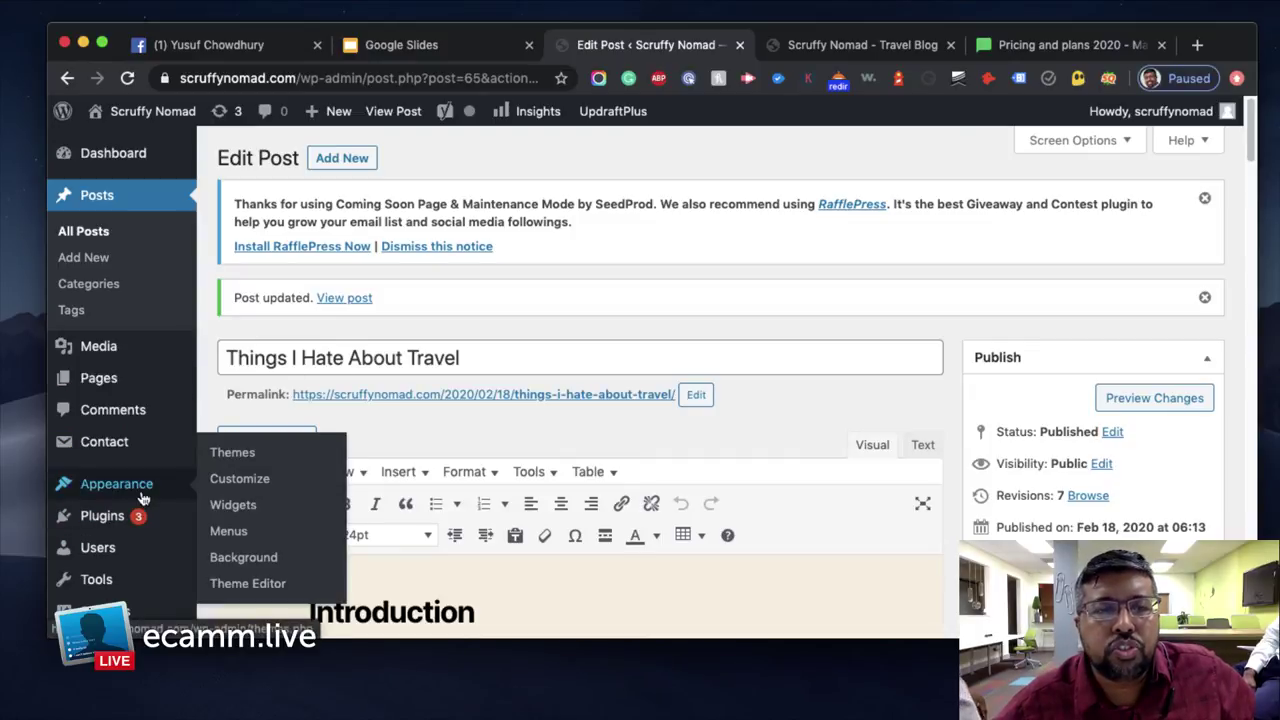
{"action": "scroll", "coordinate": [143, 497], "scroll_direction": "down", "scroll_amount": 3}
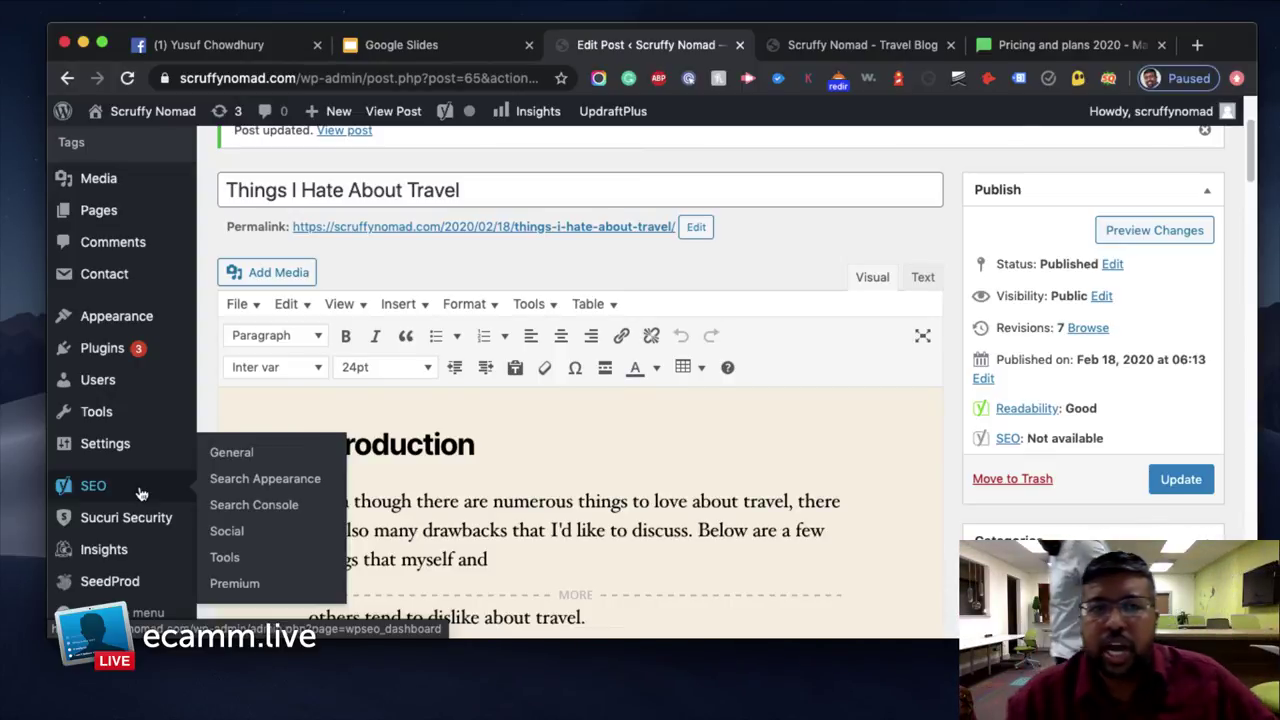
{"action": "mouse_move", "coordinate": [124, 470]}
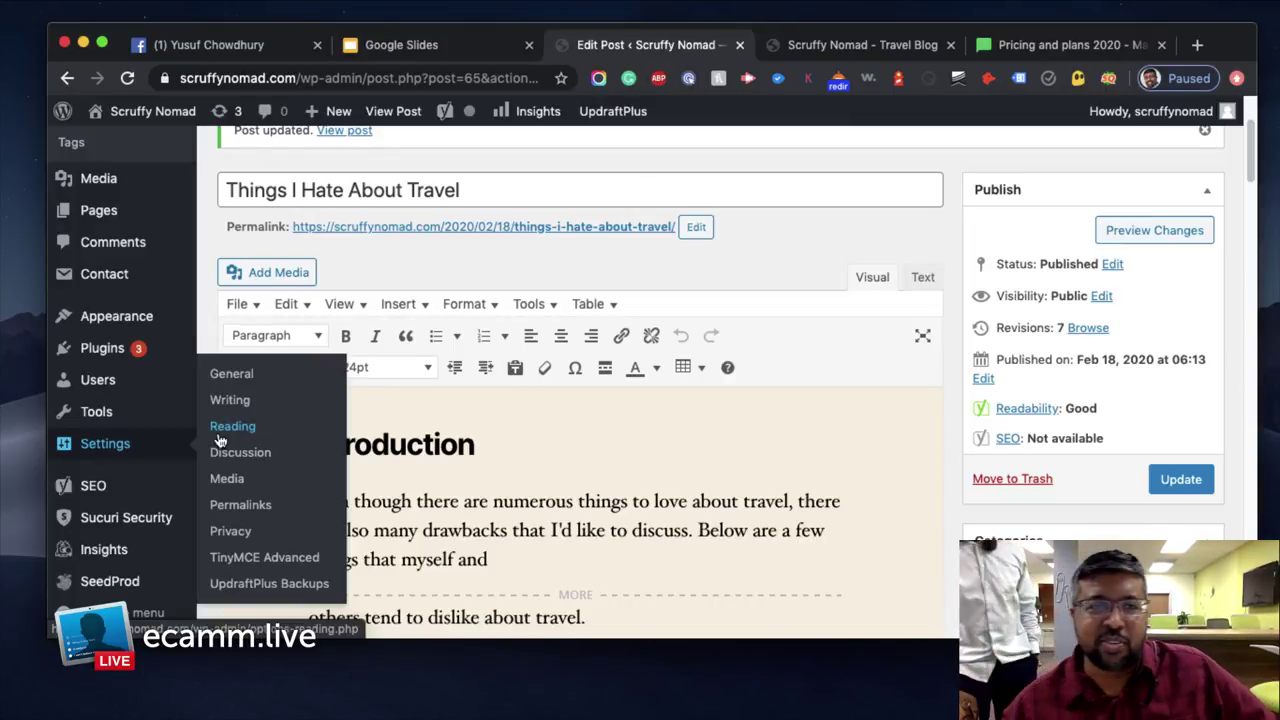
{"action": "left_click", "coordinate": [221, 430]}
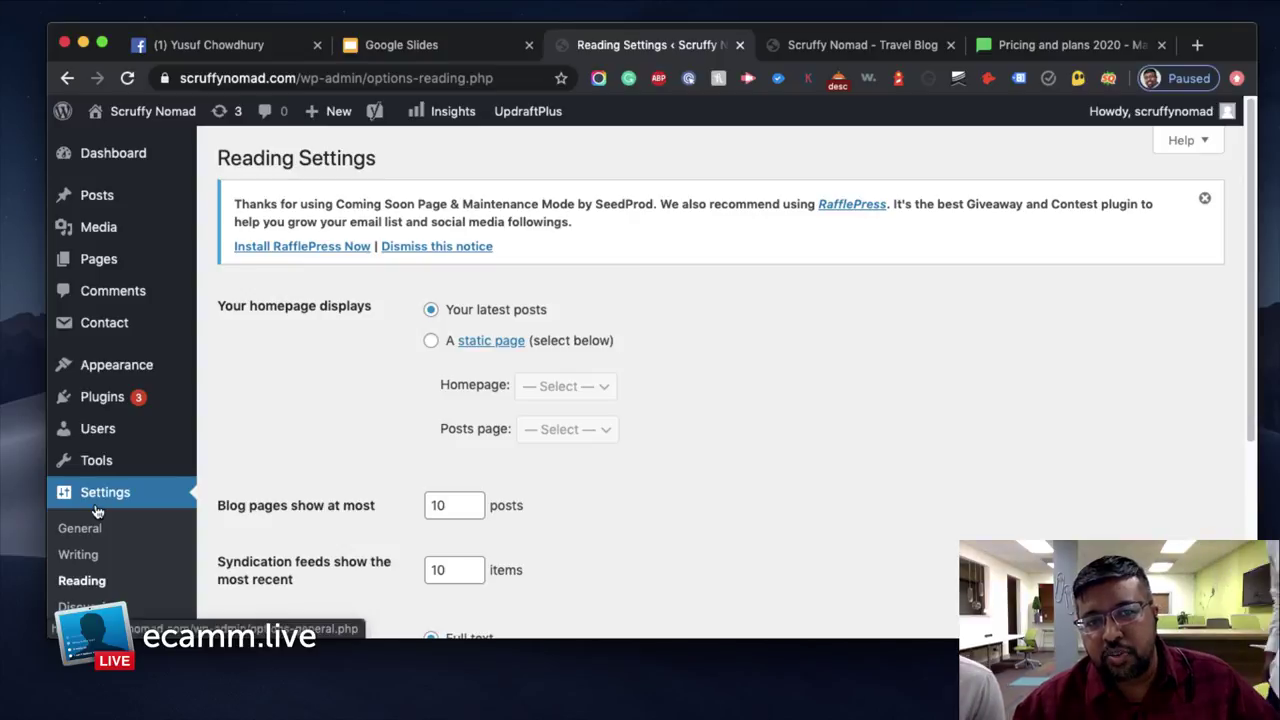
Choose 'A static page' with About as the homepage and save the Reading settings
{"action": "scroll", "coordinate": [650, 350], "scroll_direction": "down", "scroll_amount": 1}
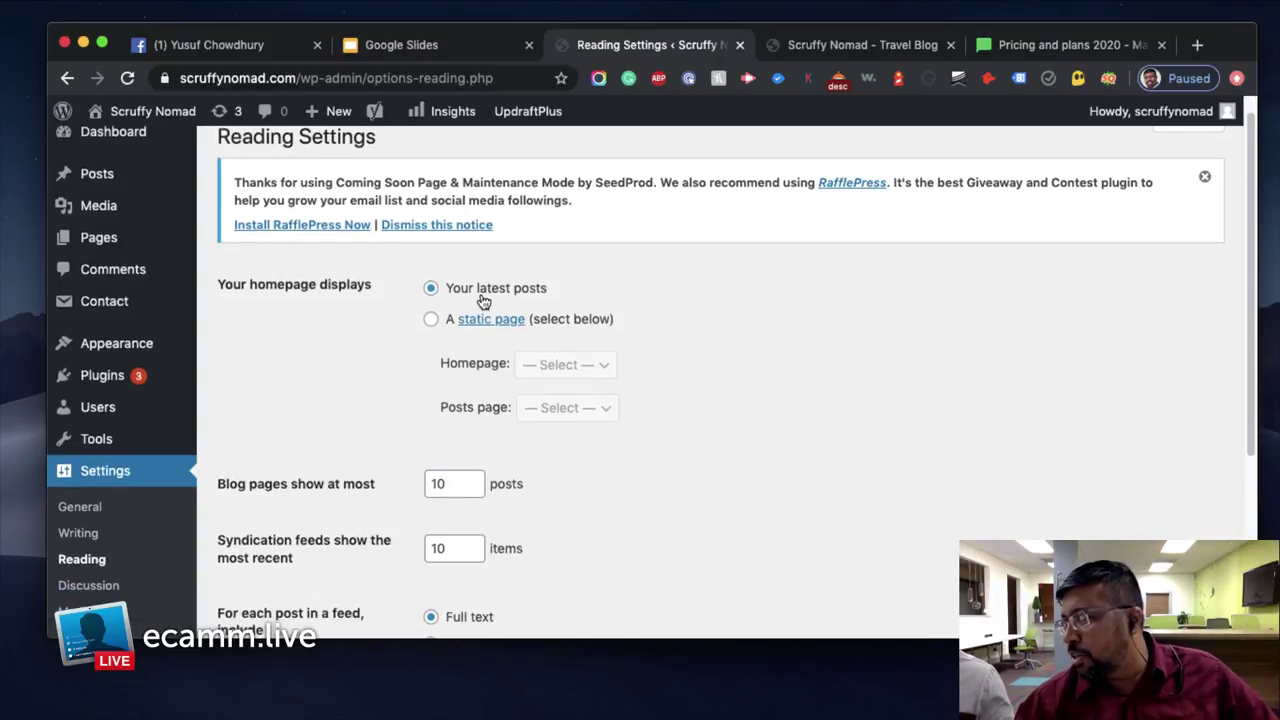
{"action": "left_click", "coordinate": [431, 320]}
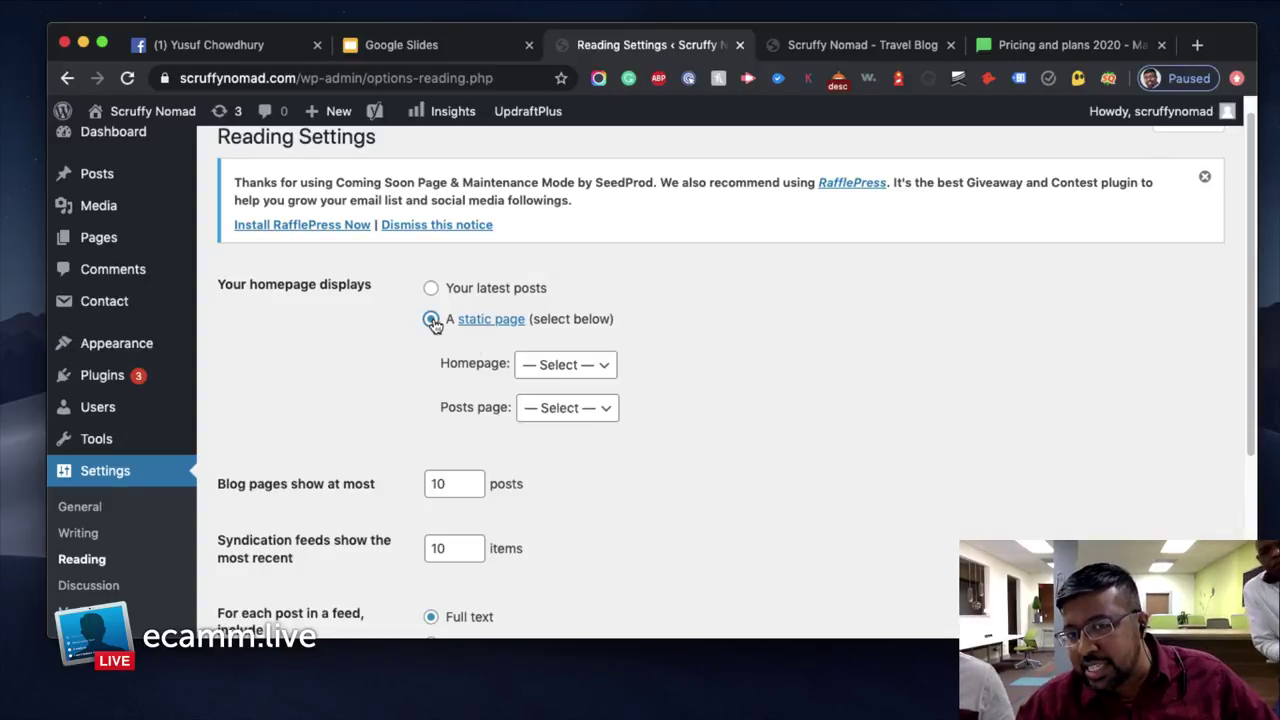
{"action": "left_click", "coordinate": [595, 370]}
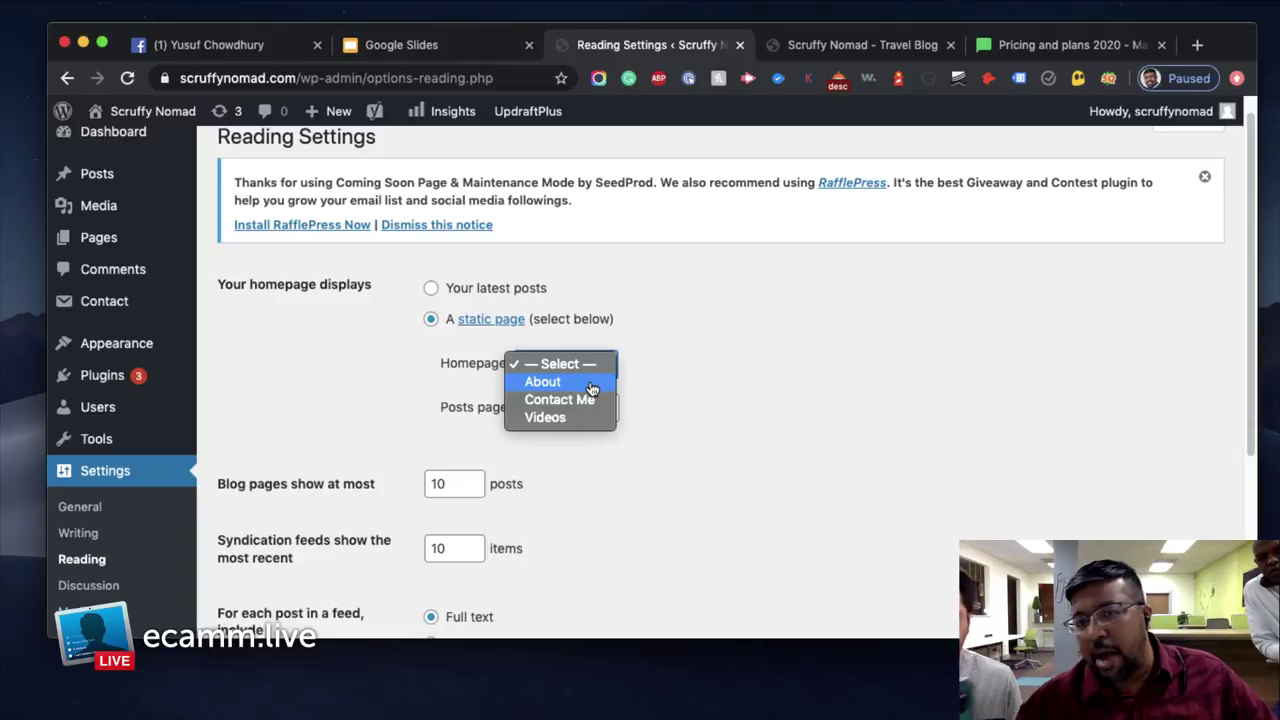
{"action": "left_click", "coordinate": [591, 385]}
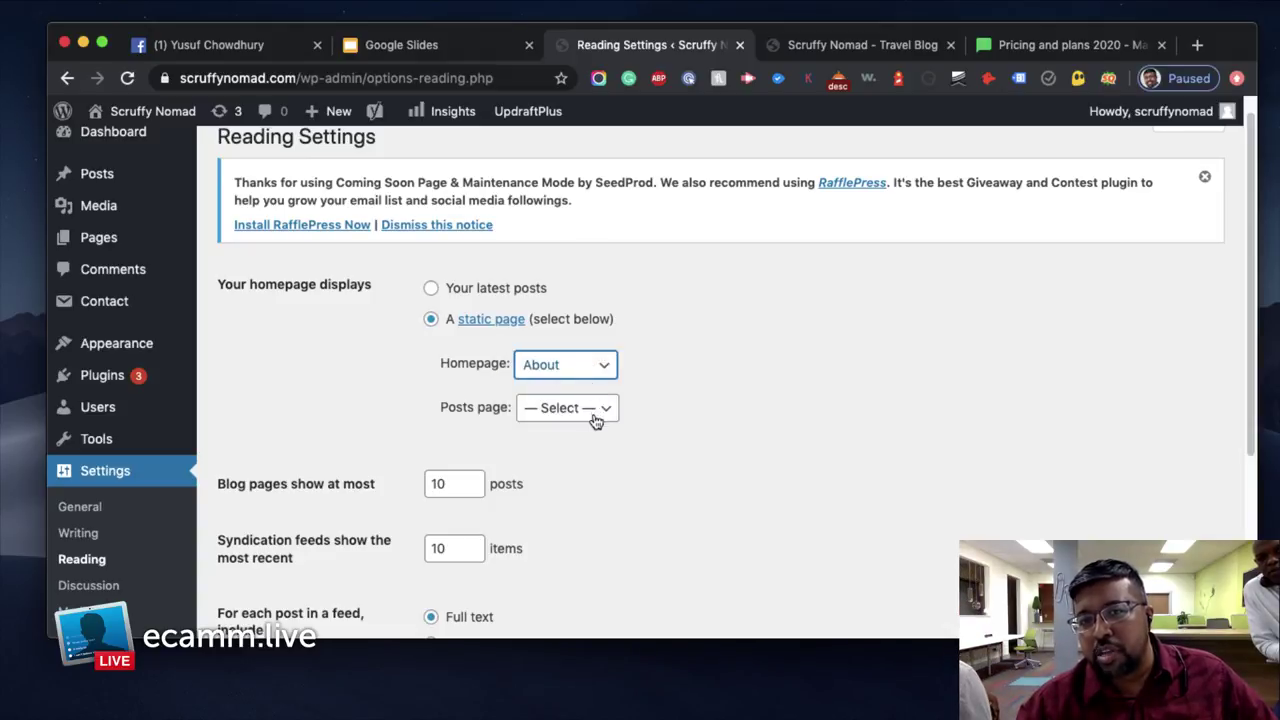
{"action": "left_click", "coordinate": [598, 410]}
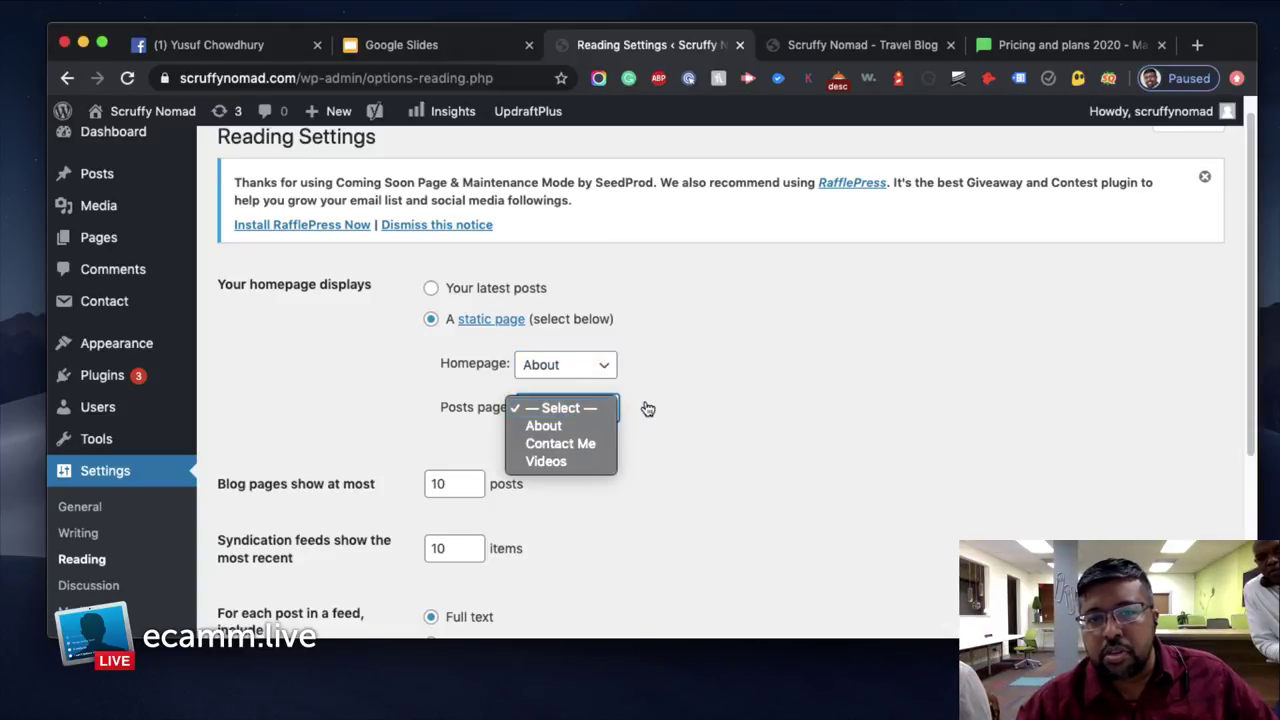
{"action": "left_click", "coordinate": [657, 408]}
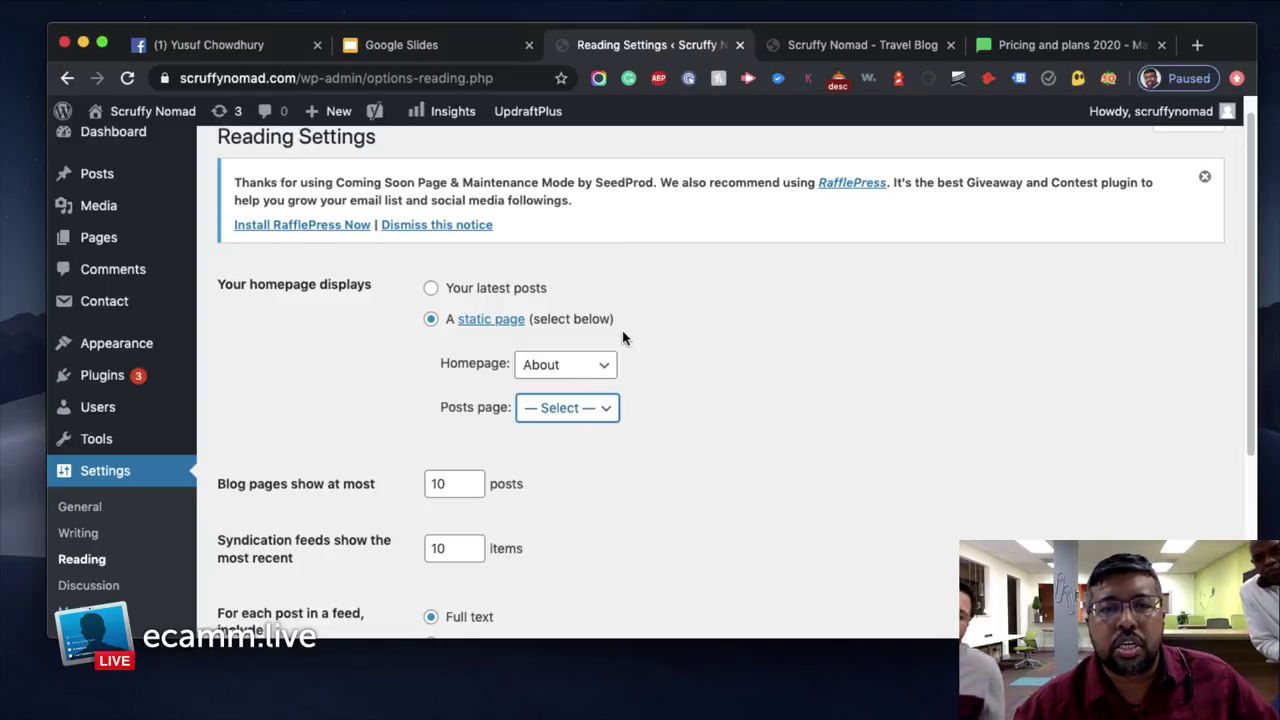
{"action": "left_click", "coordinate": [603, 409]}
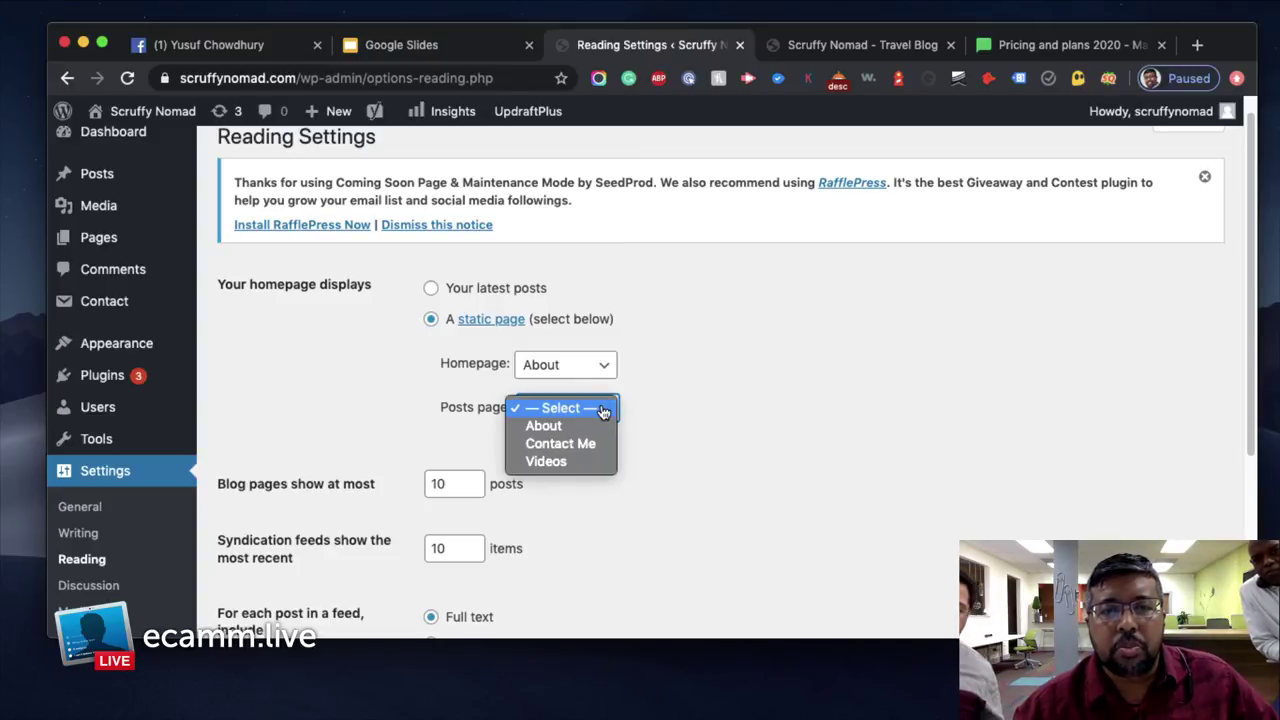
{"action": "left_click", "coordinate": [683, 383]}
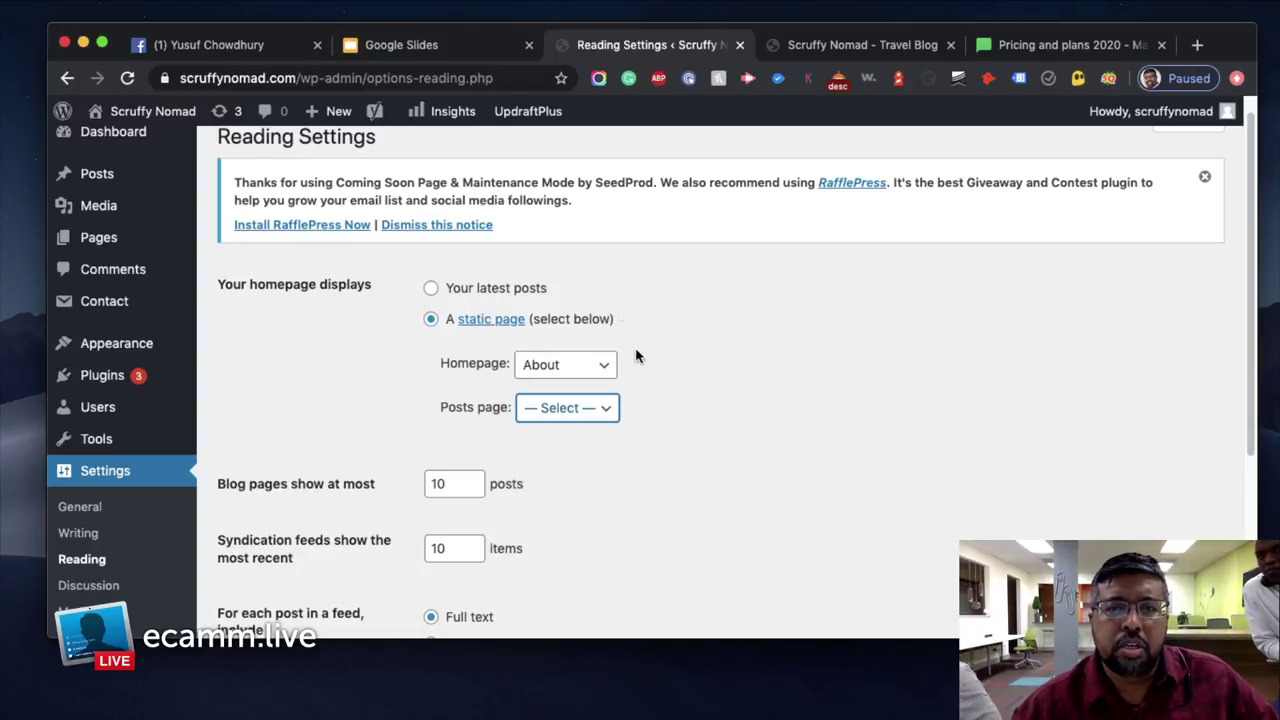
{"action": "scroll", "coordinate": [340, 430], "scroll_direction": "down", "scroll_amount": 5}
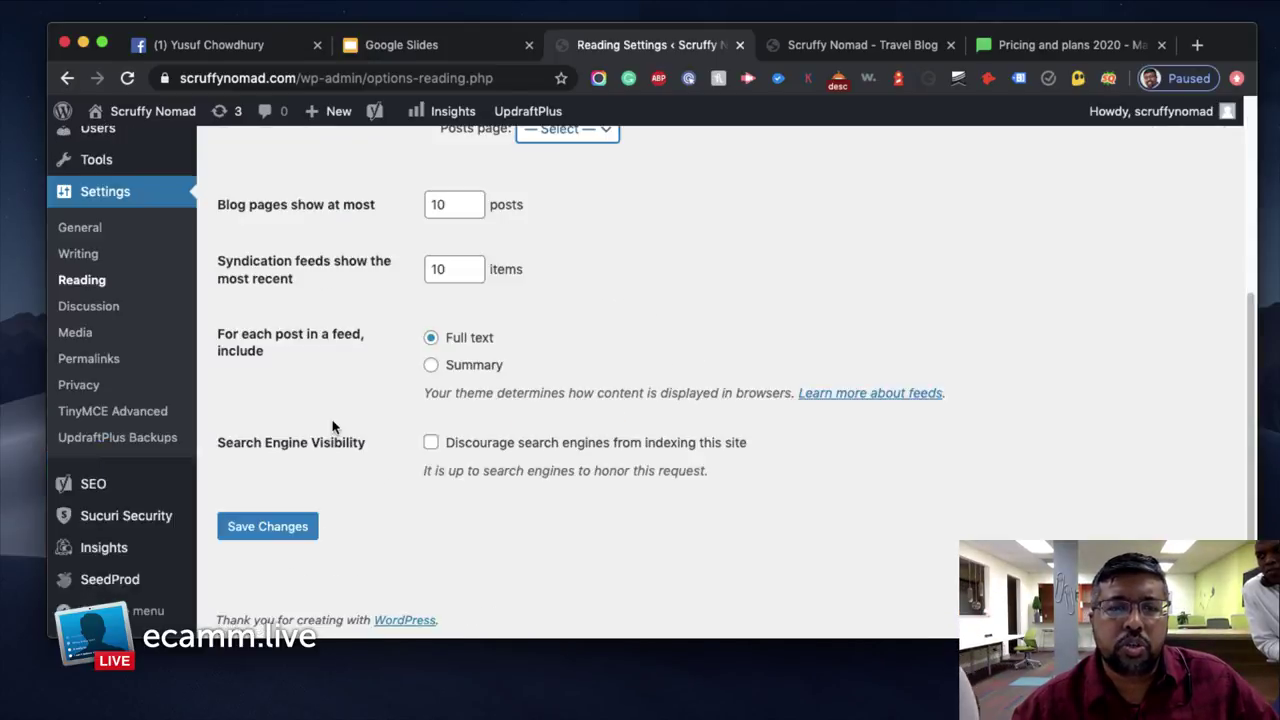
{"action": "left_click", "coordinate": [267, 526]}
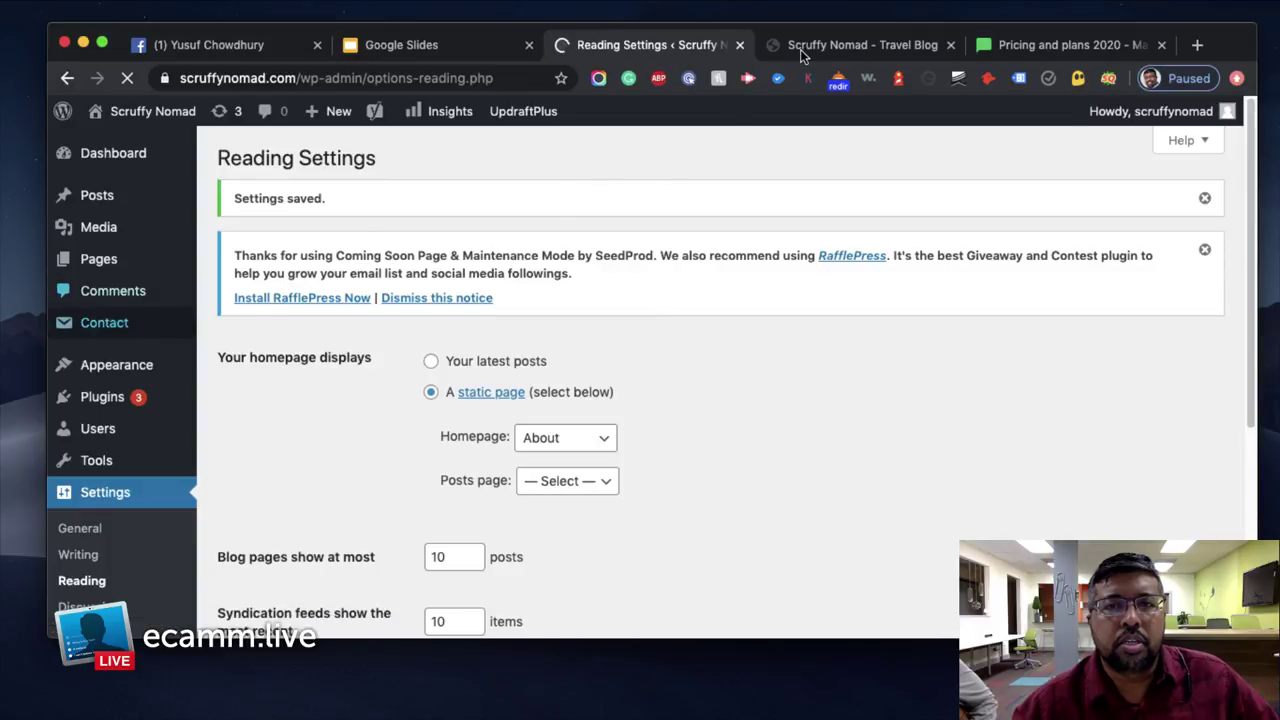
{"action": "left_click", "coordinate": [800, 49]}
{"action": "left_click", "coordinate": [127, 80]}
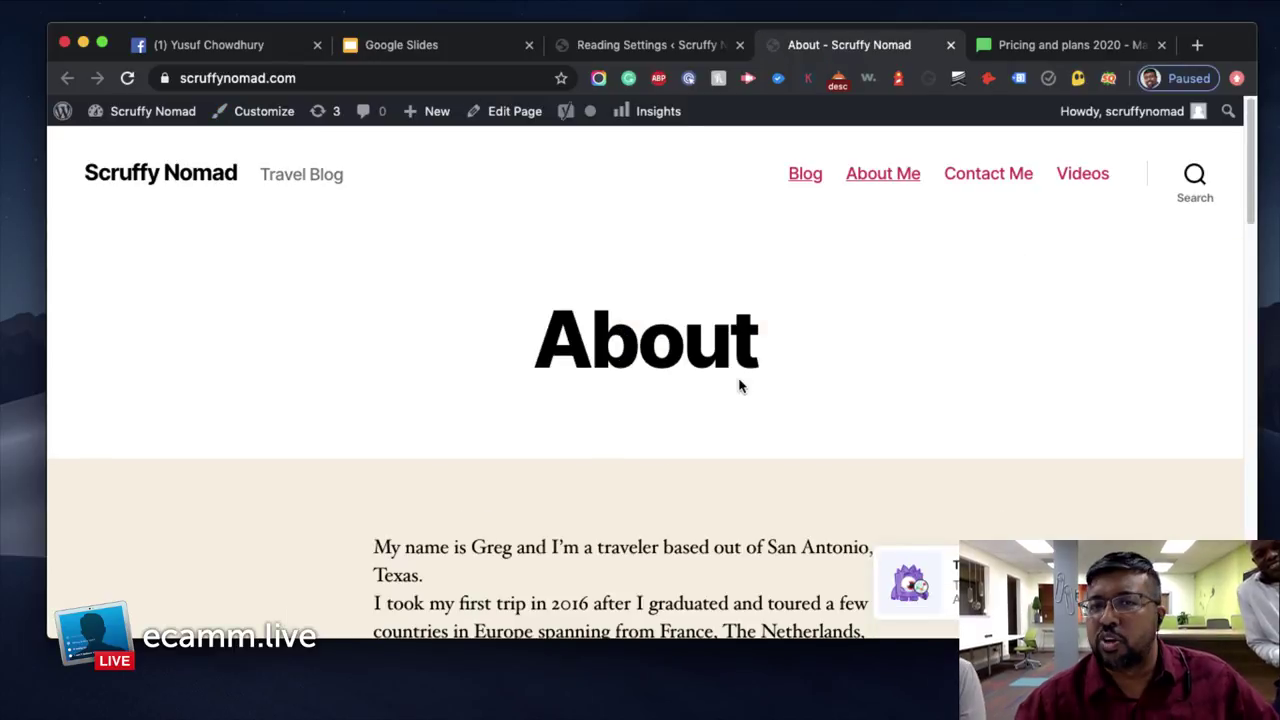
{"action": "scroll", "coordinate": [714, 374], "scroll_direction": "down", "scroll_amount": 6}
{"action": "scroll", "coordinate": [712, 374], "scroll_direction": "down", "scroll_amount": 2}
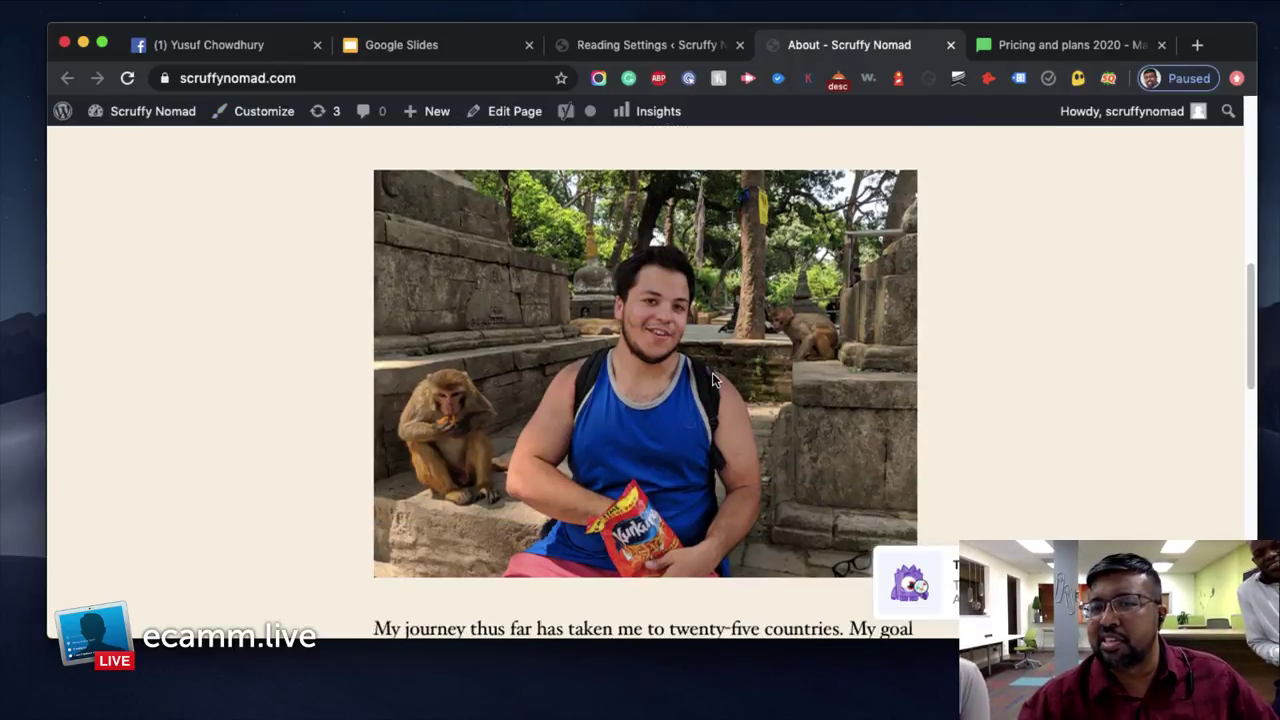
{"action": "scroll", "coordinate": [712, 374], "scroll_direction": "down", "scroll_amount": 1}
{"action": "scroll", "coordinate": [762, 378], "scroll_direction": "down", "scroll_amount": 1}
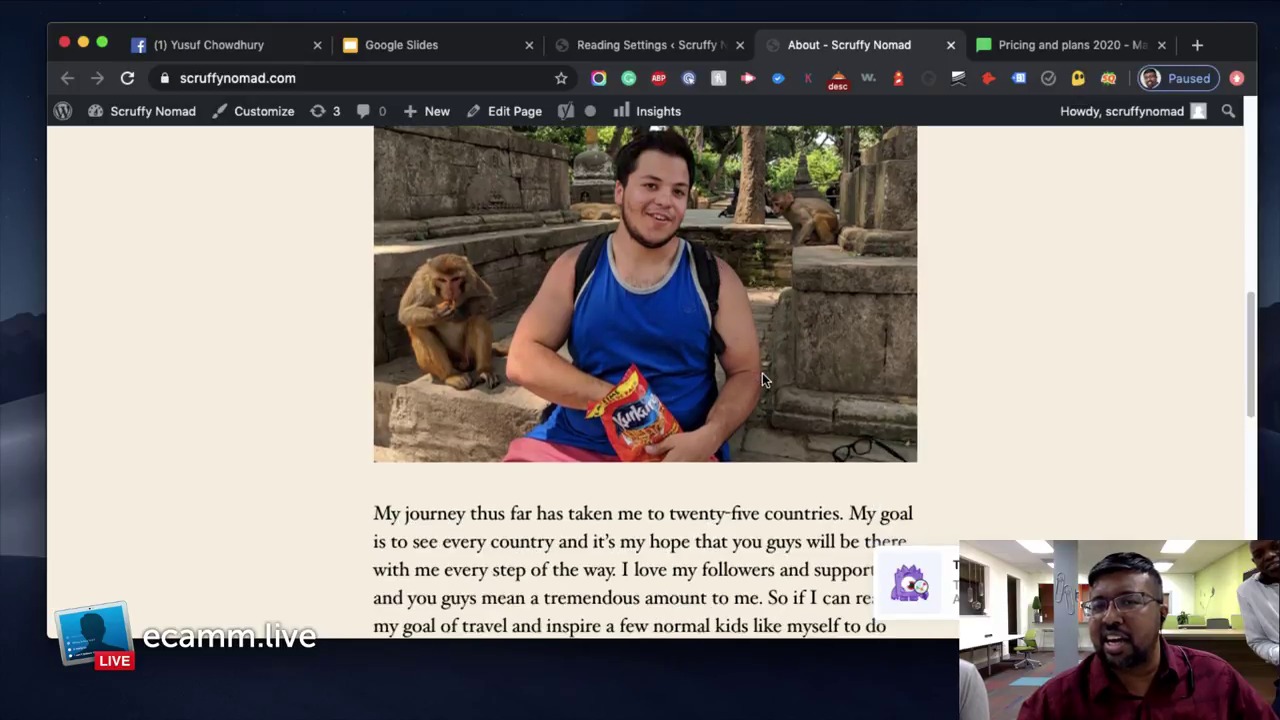
{"action": "scroll", "coordinate": [734, 340], "scroll_direction": "down", "scroll_amount": 5}
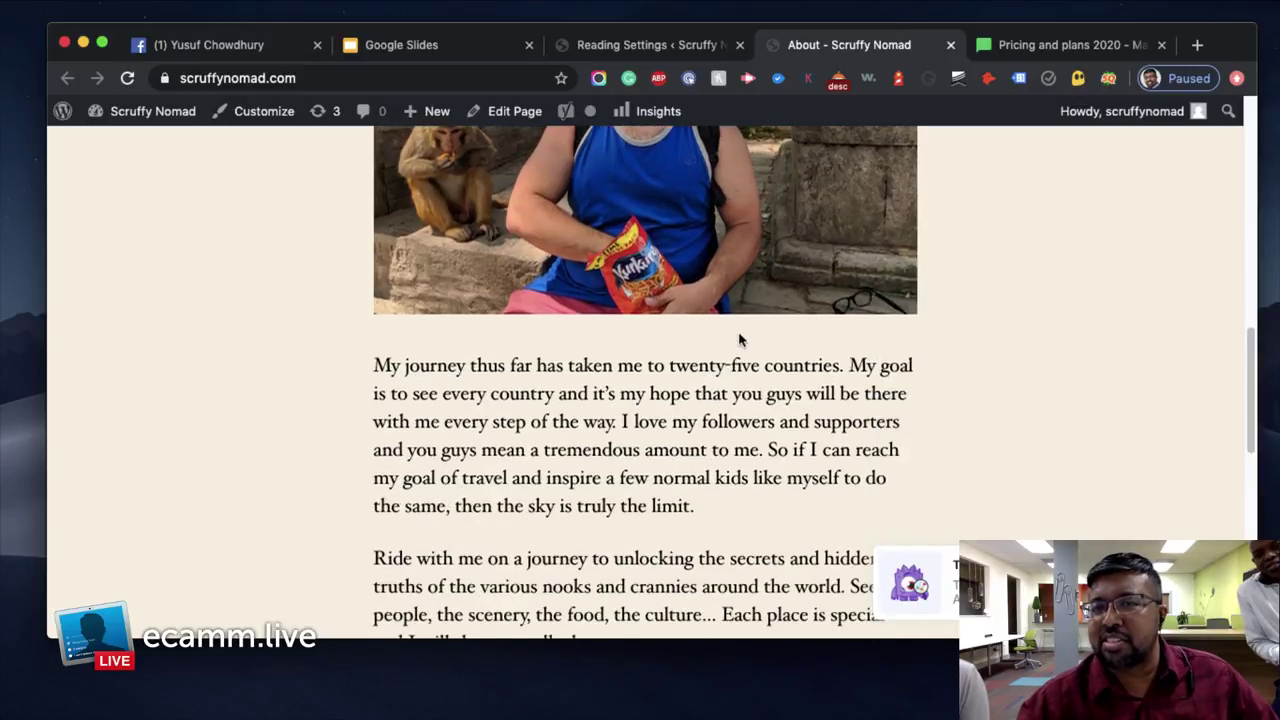
{"action": "key", "text": "Home"}
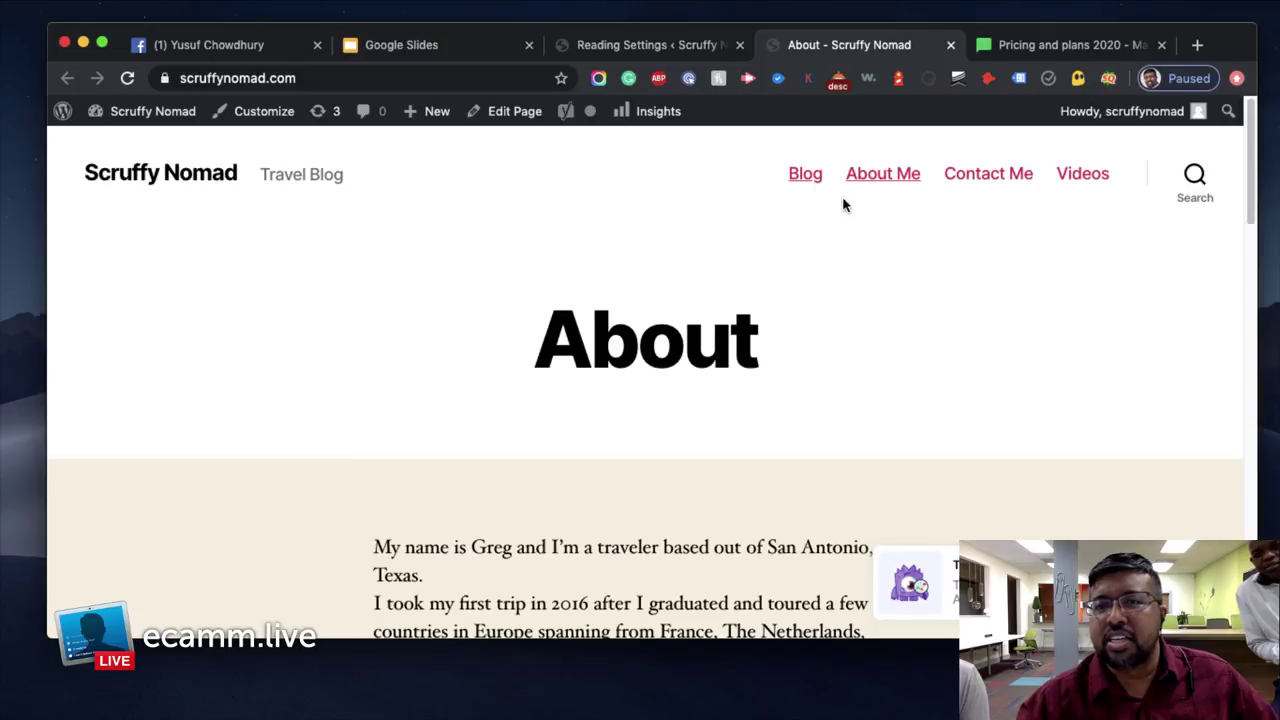
{"action": "left_click", "coordinate": [808, 177]}
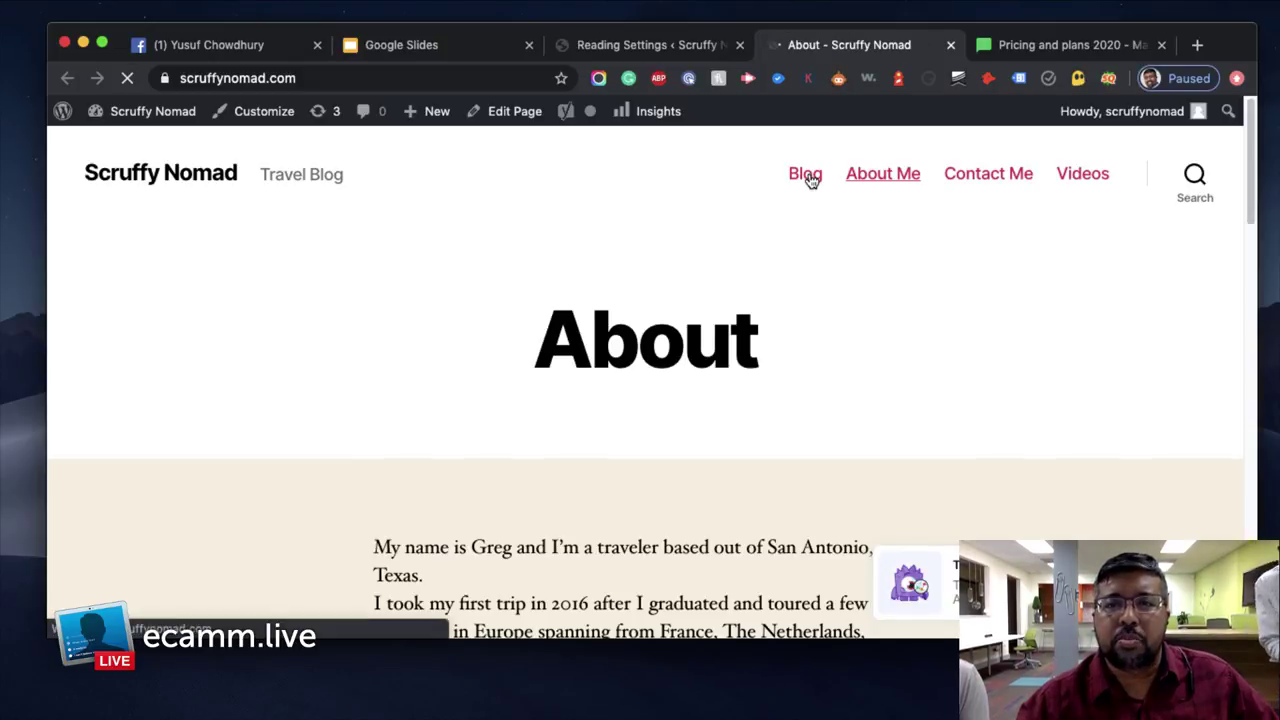
{"action": "left_click", "coordinate": [648, 47]}
{"action": "scroll", "coordinate": [669, 449], "scroll_direction": "down", "scroll_amount": 2}
{"action": "left_click", "coordinate": [574, 380]}
Save the Reading settings again, leaving the posts page unchanged
{"action": "left_click", "coordinate": [579, 452]}
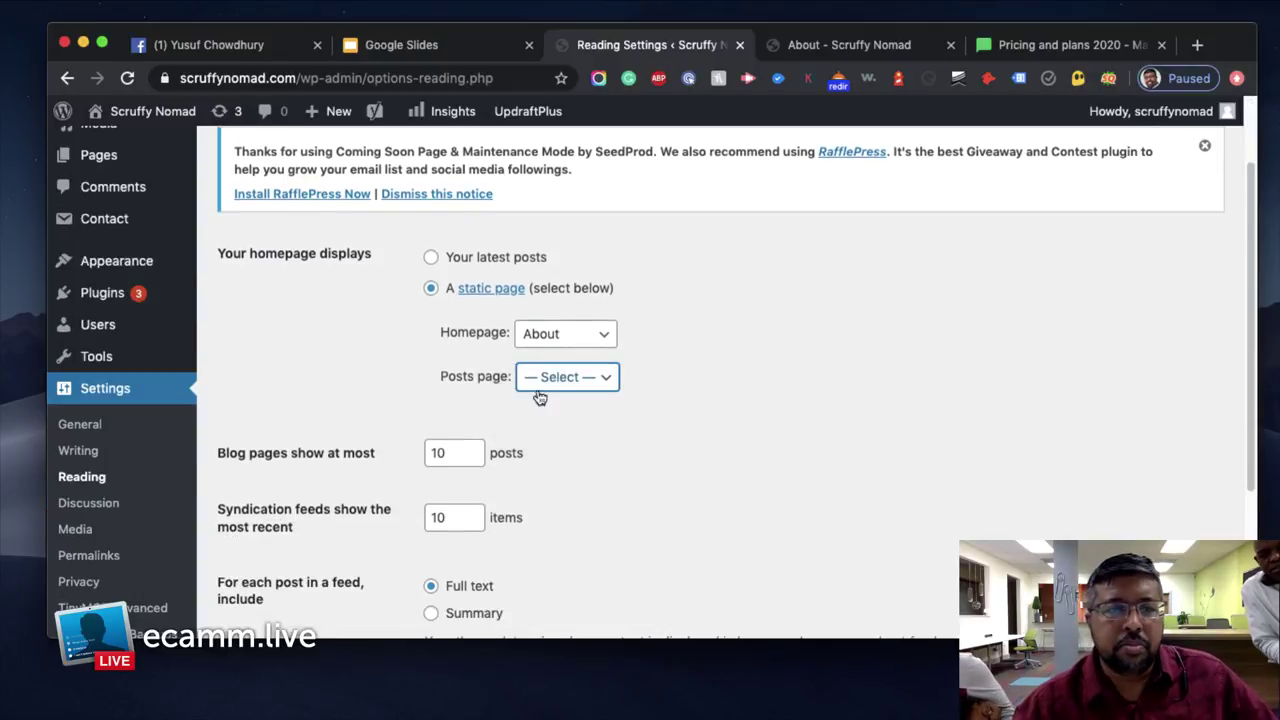
{"action": "scroll", "coordinate": [149, 437], "scroll_direction": "down", "scroll_amount": 2}
{"action": "scroll", "coordinate": [150, 437], "scroll_direction": "down", "scroll_amount": 3}
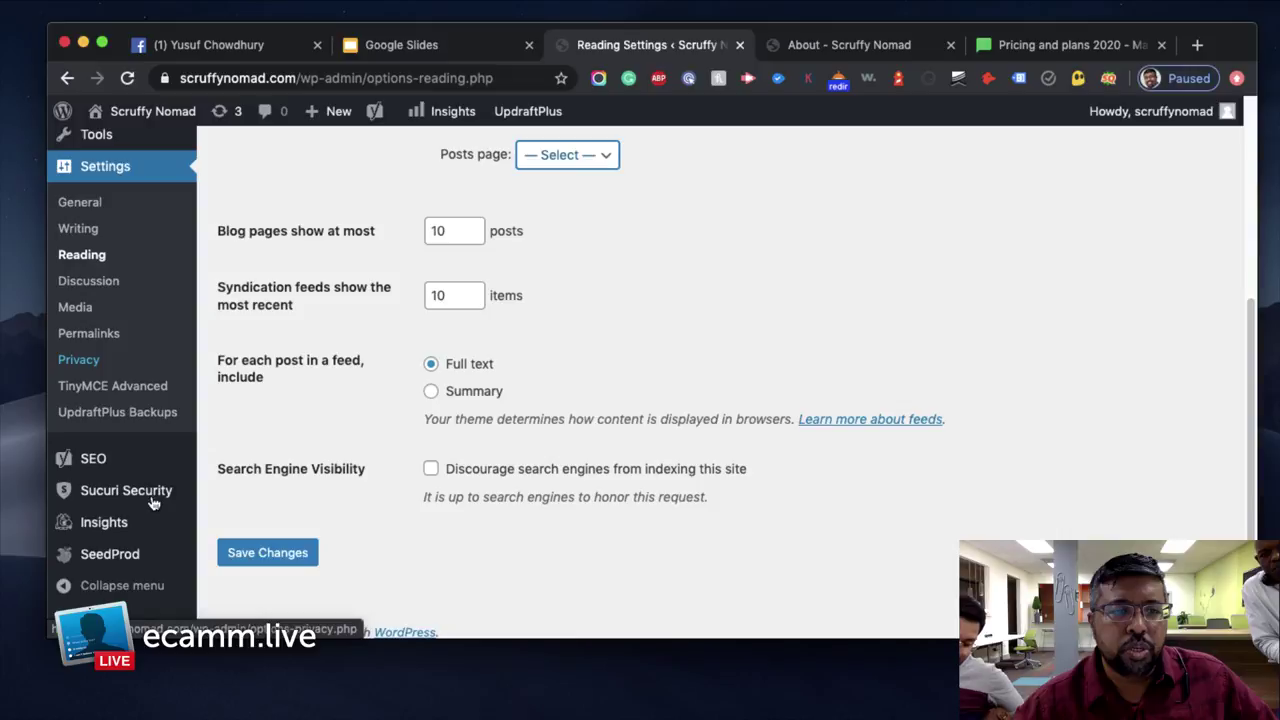
{"action": "left_click", "coordinate": [266, 551]}
In Appearance > Menus, remove the Blog custom link from Menu 1 and save
{"action": "mouse_move", "coordinate": [163, 374]}
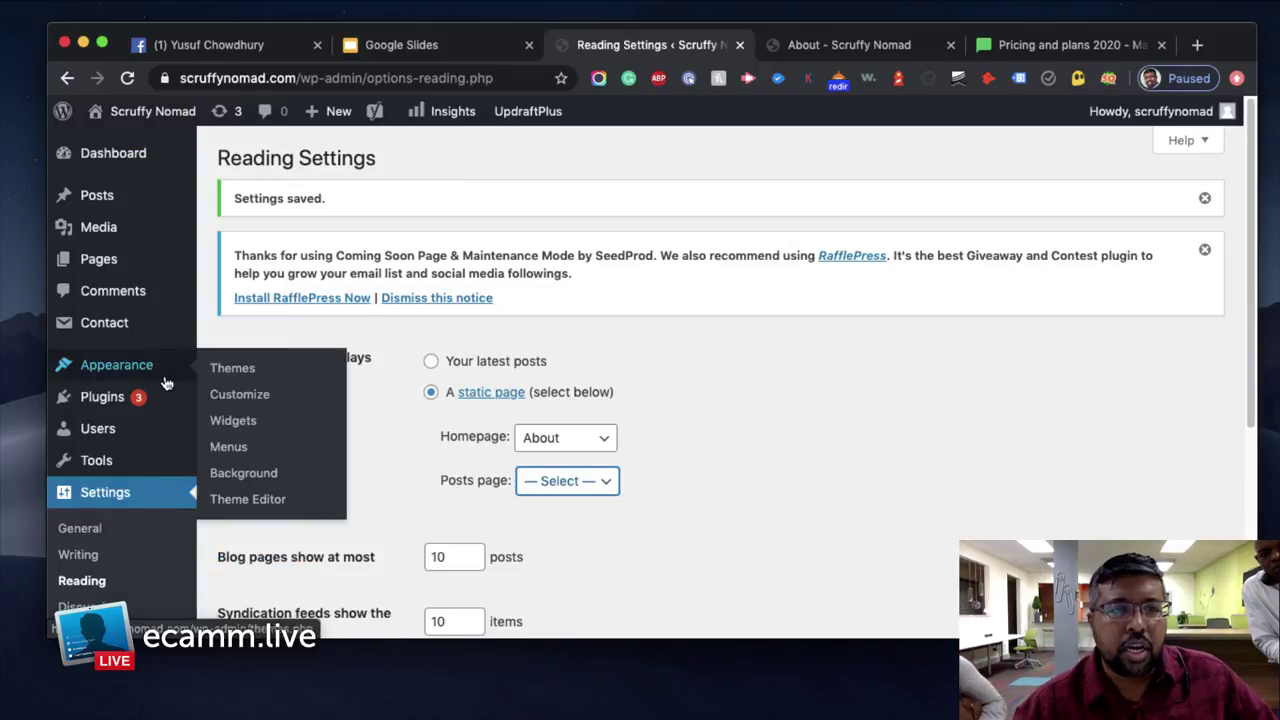
{"action": "left_click", "coordinate": [230, 447]}
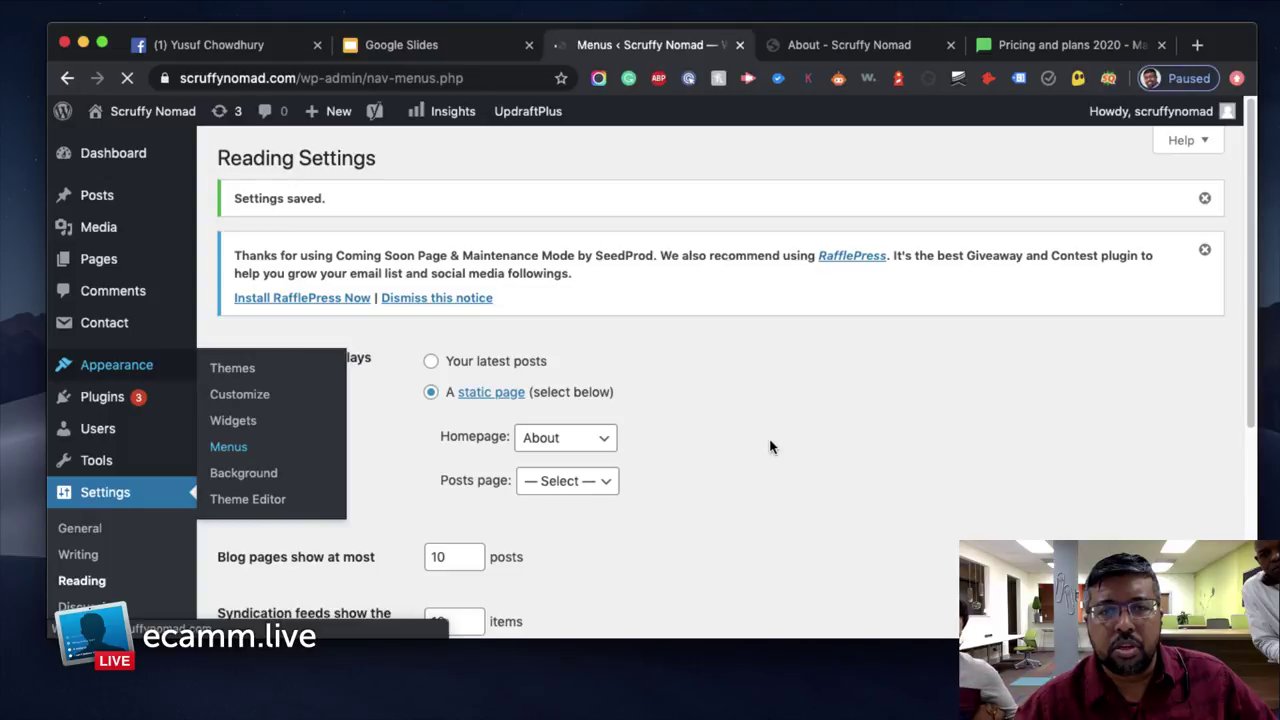
{"action": "scroll", "coordinate": [770, 446], "scroll_direction": "down", "scroll_amount": 5}
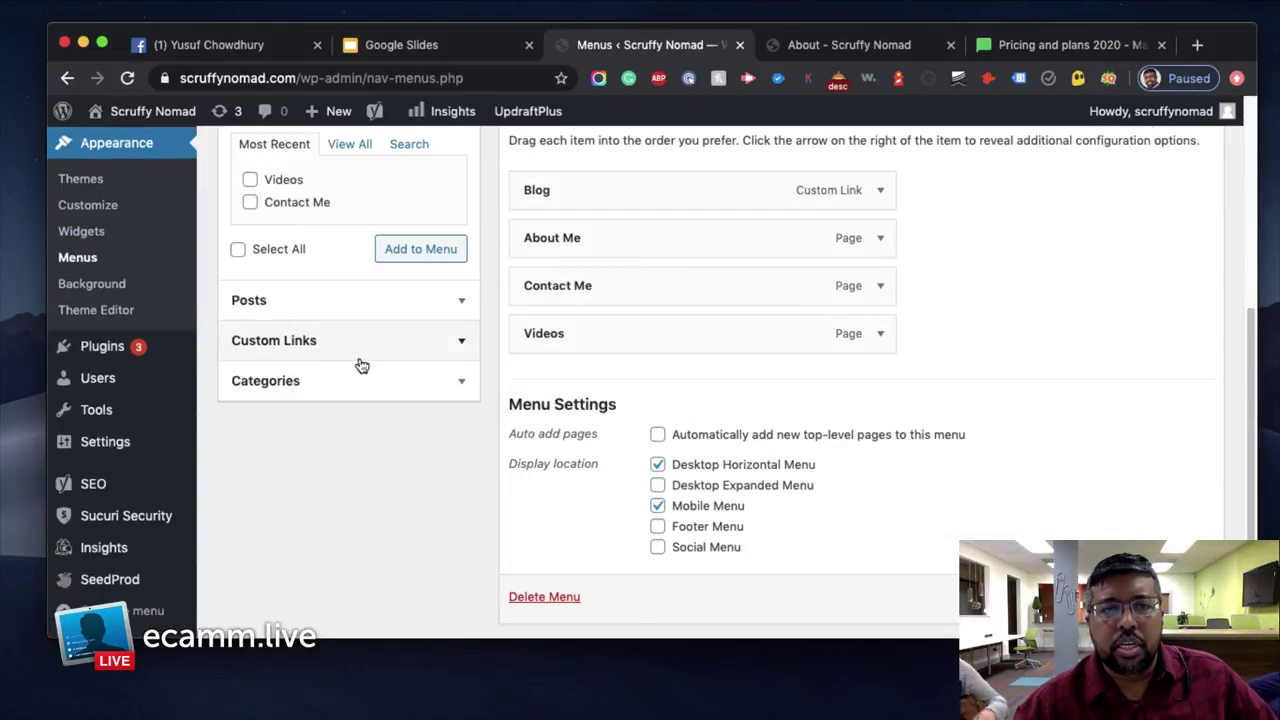
{"action": "scroll", "coordinate": [400, 370], "scroll_direction": "up", "scroll_amount": 1}
{"action": "left_click", "coordinate": [338, 174]}
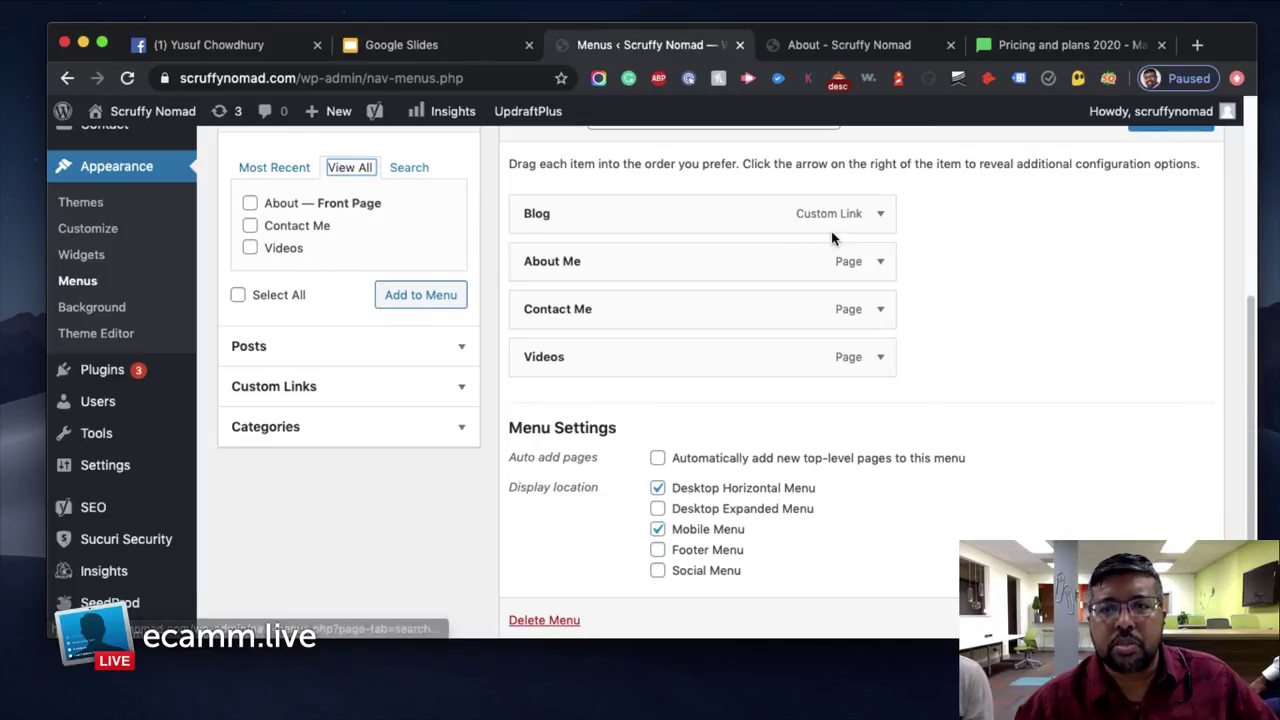
{"action": "left_click", "coordinate": [881, 216]}
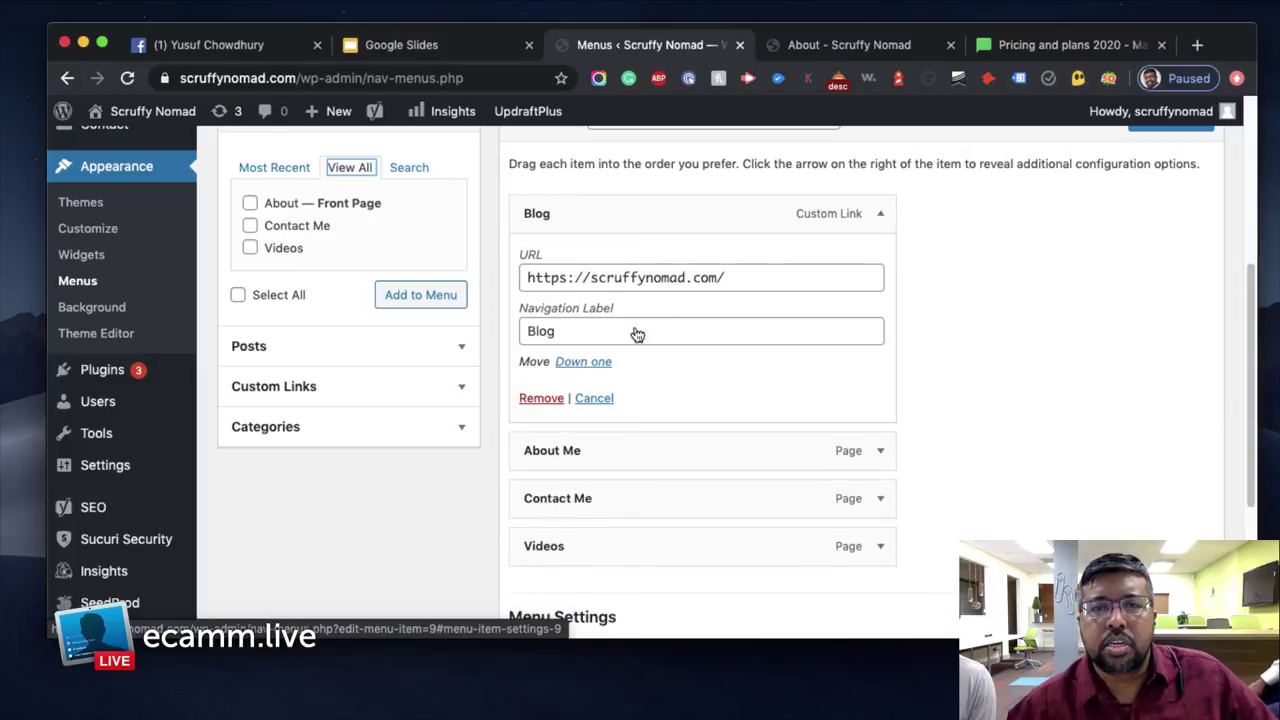
{"action": "left_click", "coordinate": [541, 398]}
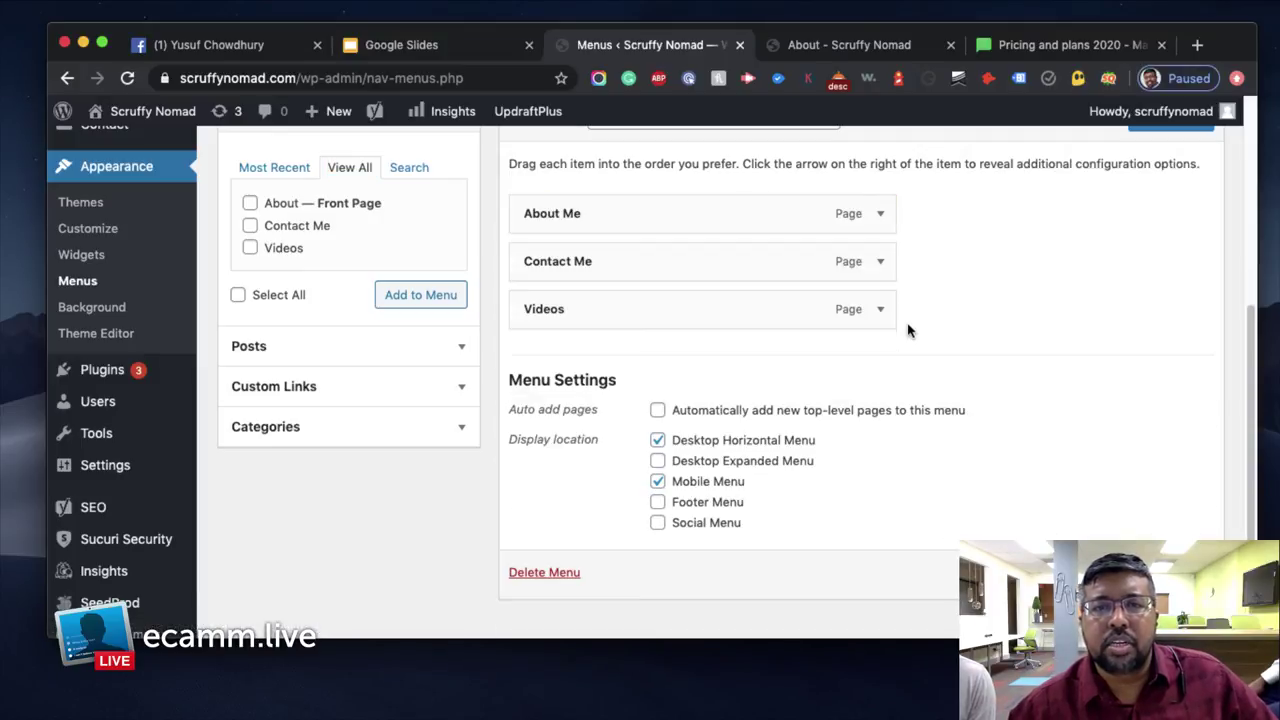
{"action": "scroll", "coordinate": [851, 374], "scroll_direction": "up", "scroll_amount": 5}
{"action": "scroll", "coordinate": [1031, 340], "scroll_direction": "down", "scroll_amount": 3}
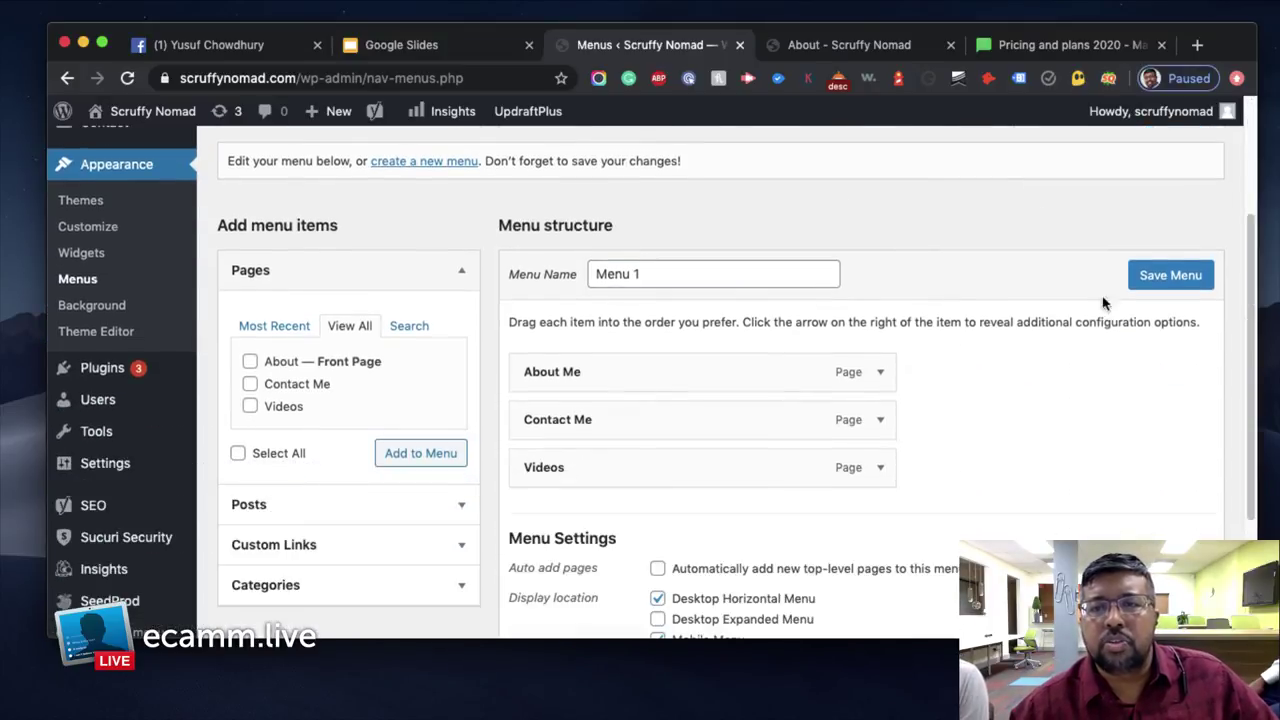
{"action": "left_click", "coordinate": [1180, 277]}
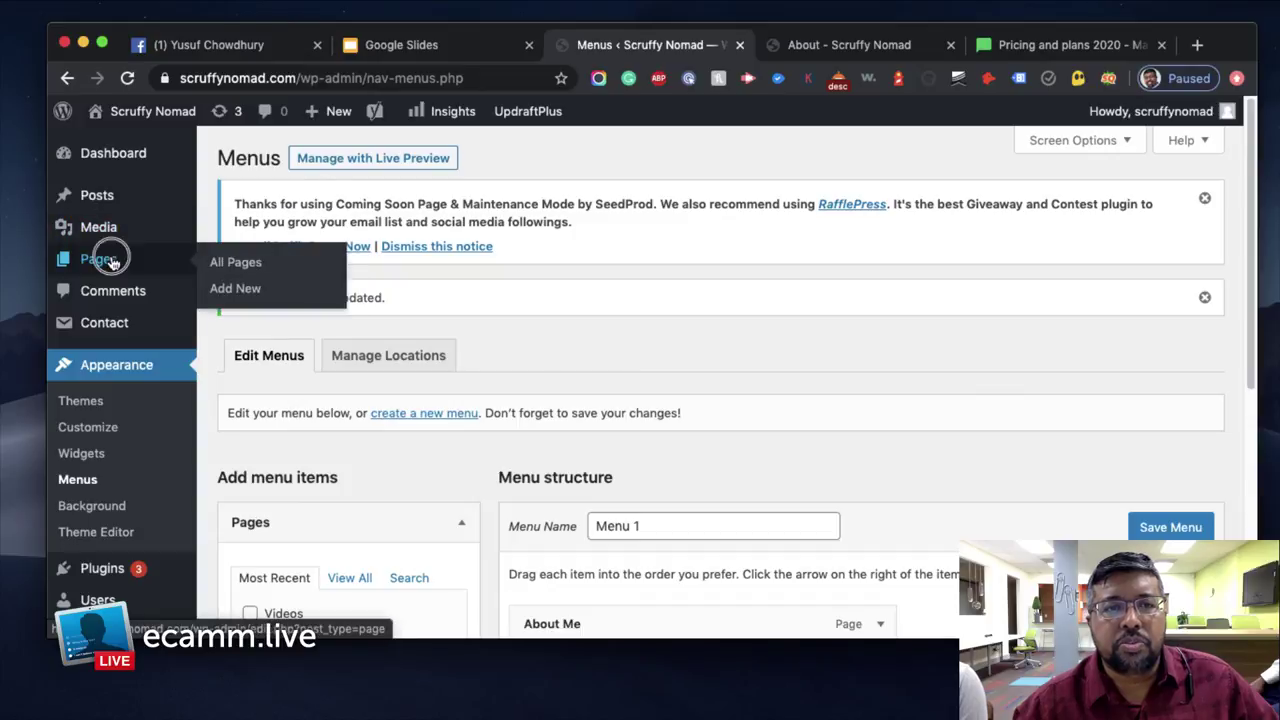
Add a new empty page titled 'Blog' and publish it at /blog/
{"action": "left_click", "coordinate": [113, 261]}
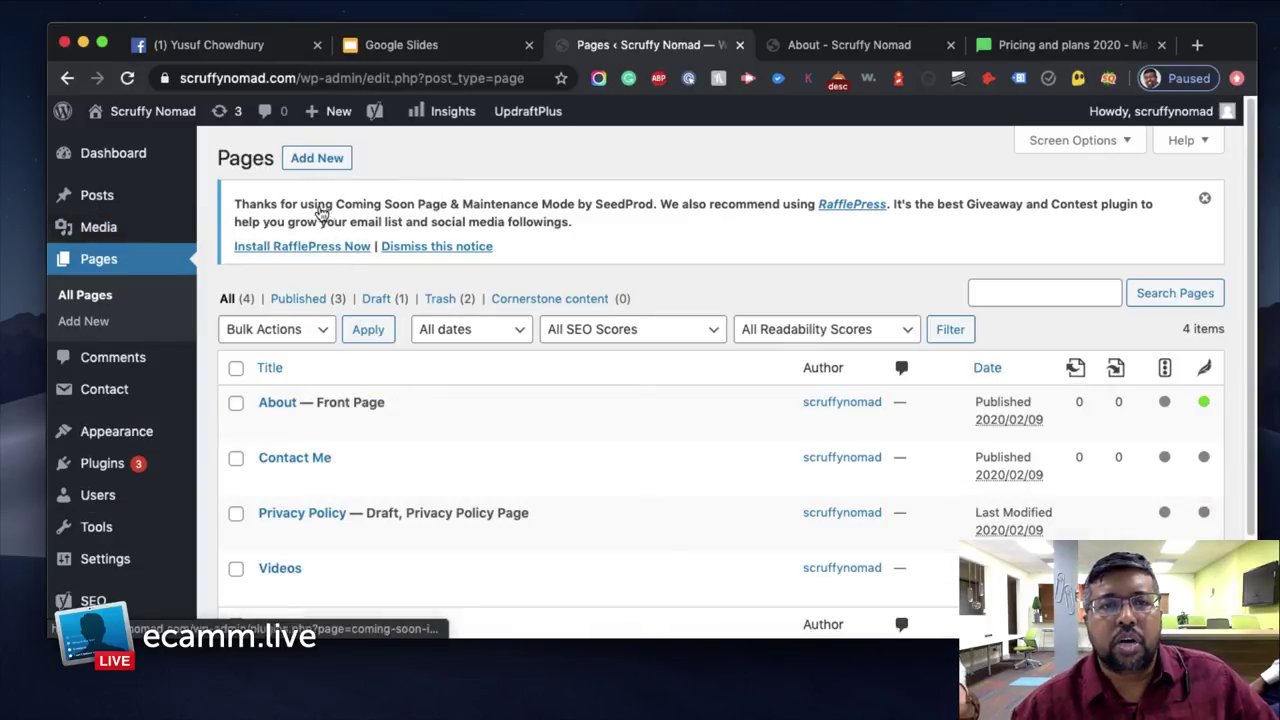
{"action": "left_click", "coordinate": [331, 160]}
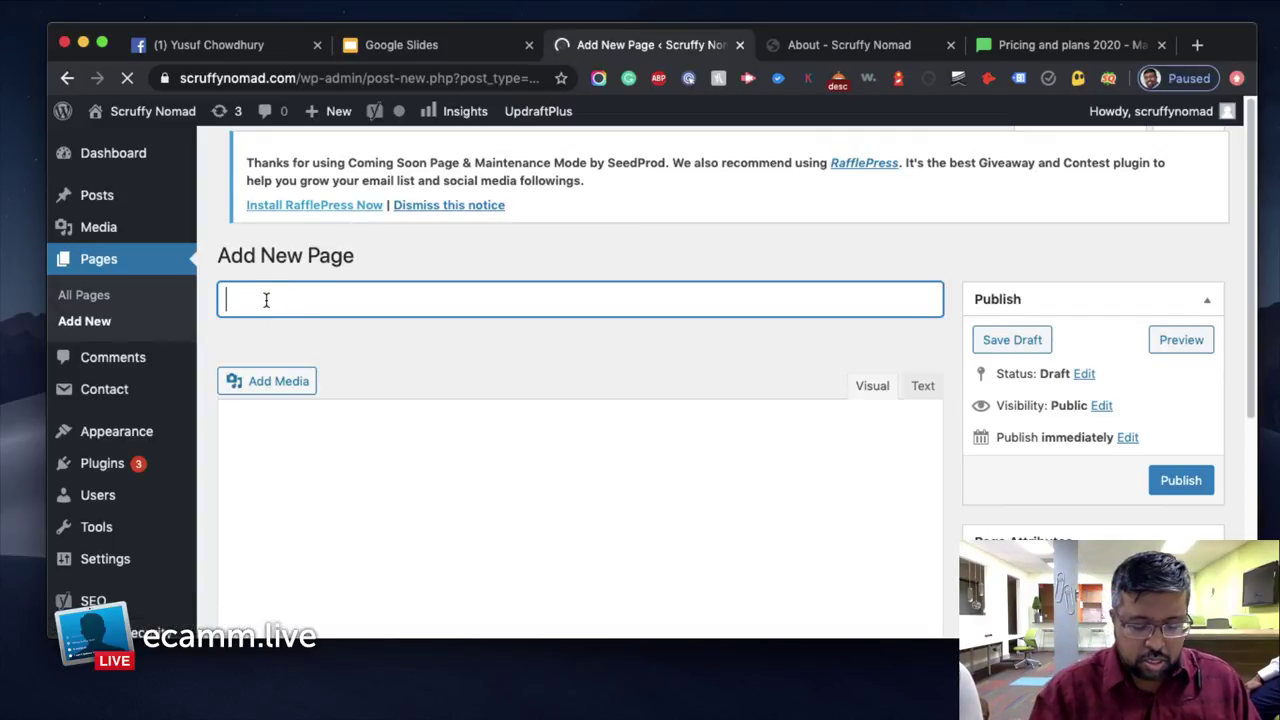
{"action": "type", "text": "Blog"}
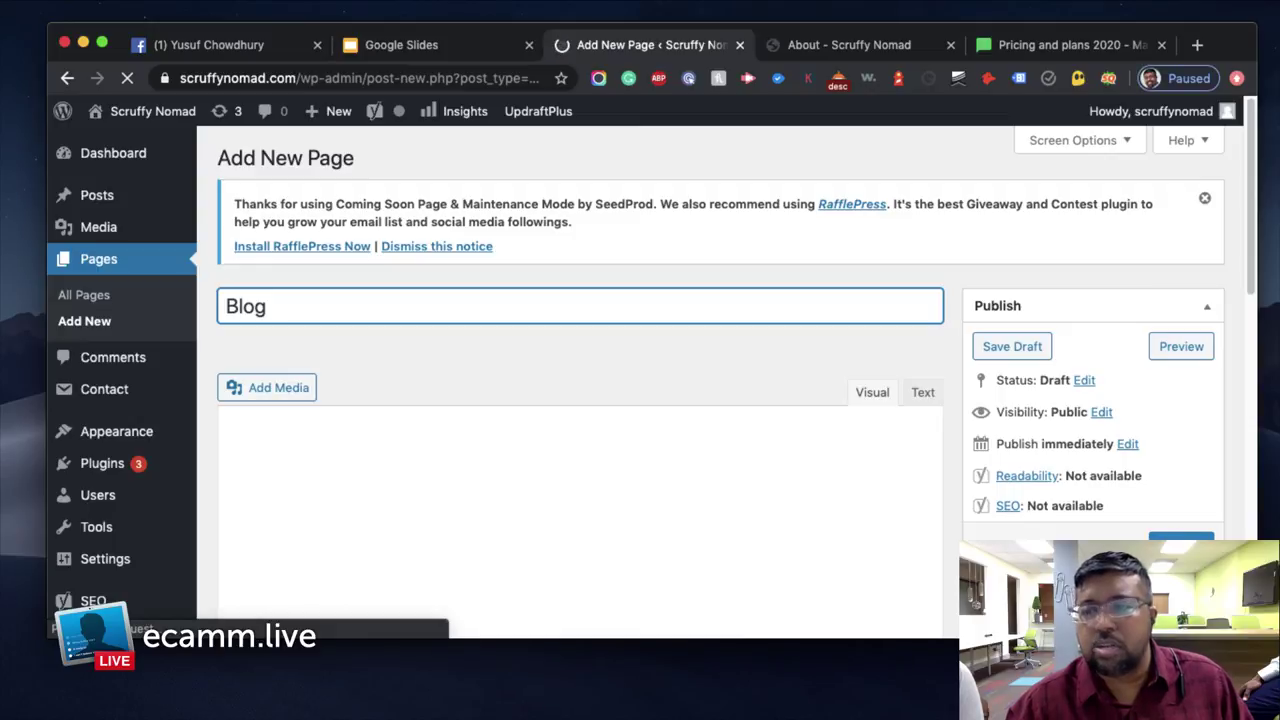
{"action": "left_click", "coordinate": [697, 452]}
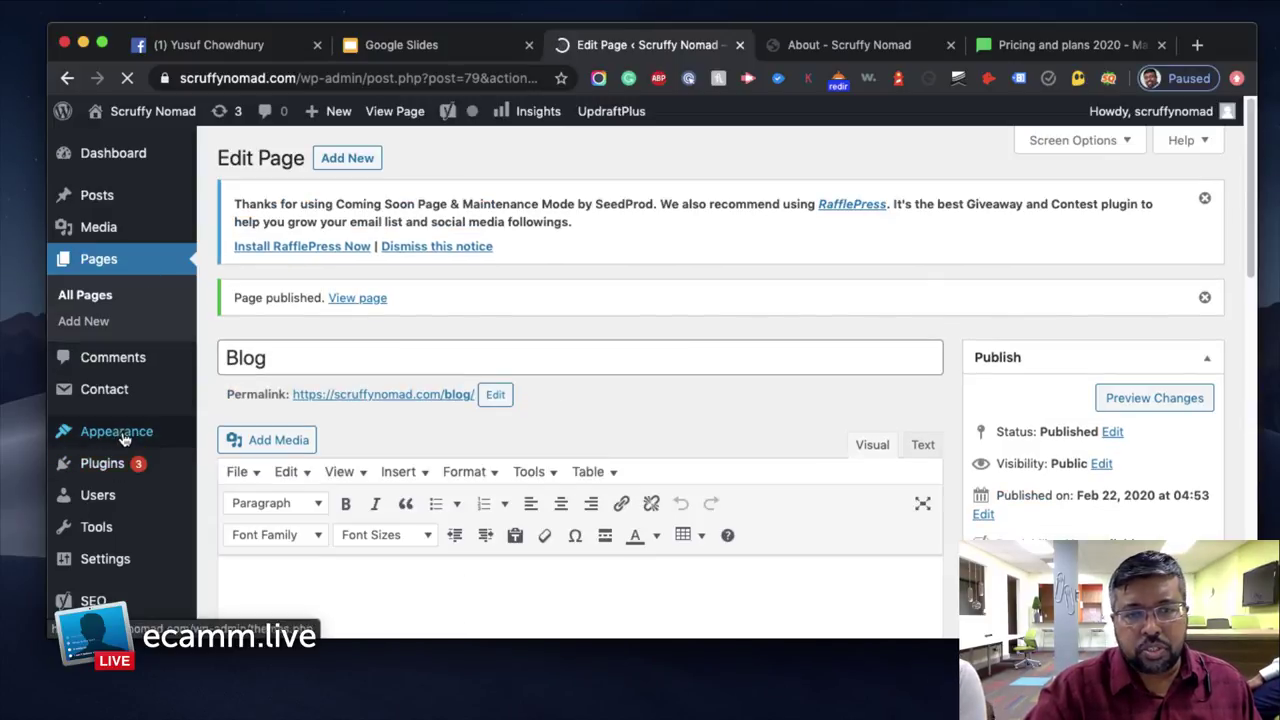
{"action": "mouse_move", "coordinate": [124, 440]}
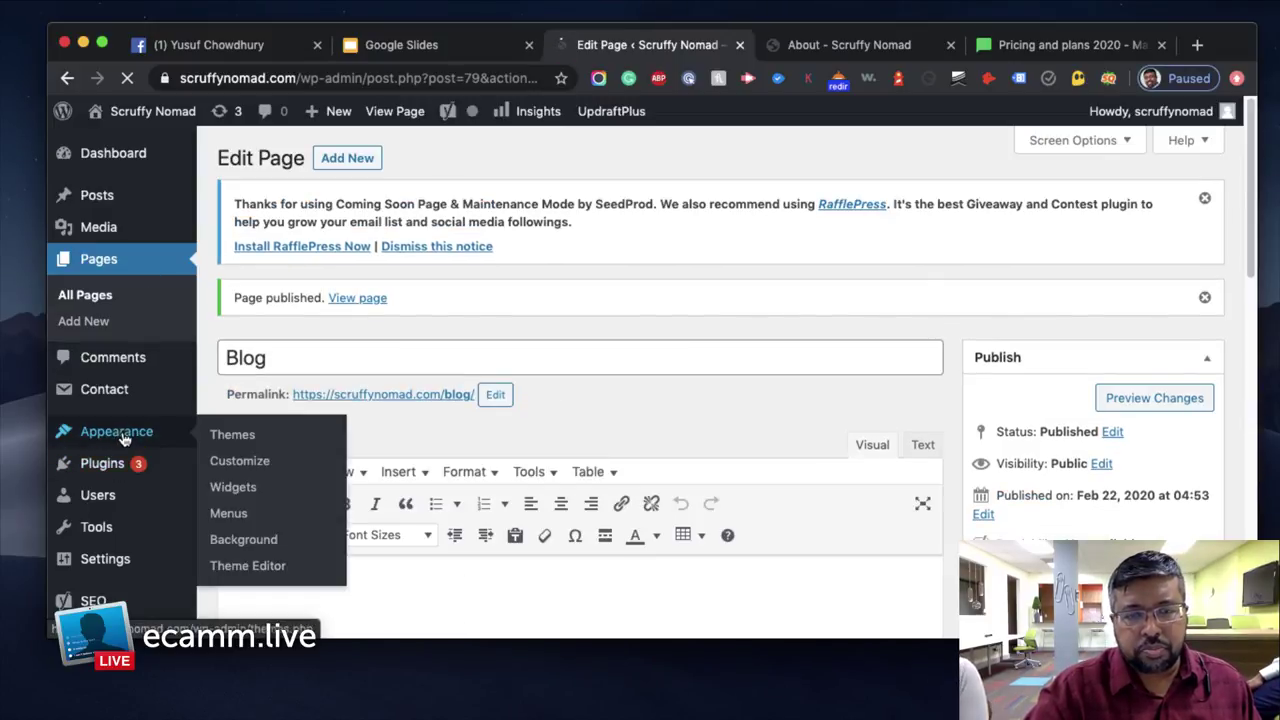
Add the Blog page to Menu 1 between About Me and Contact Me, and save
{"action": "left_click", "coordinate": [229, 513]}
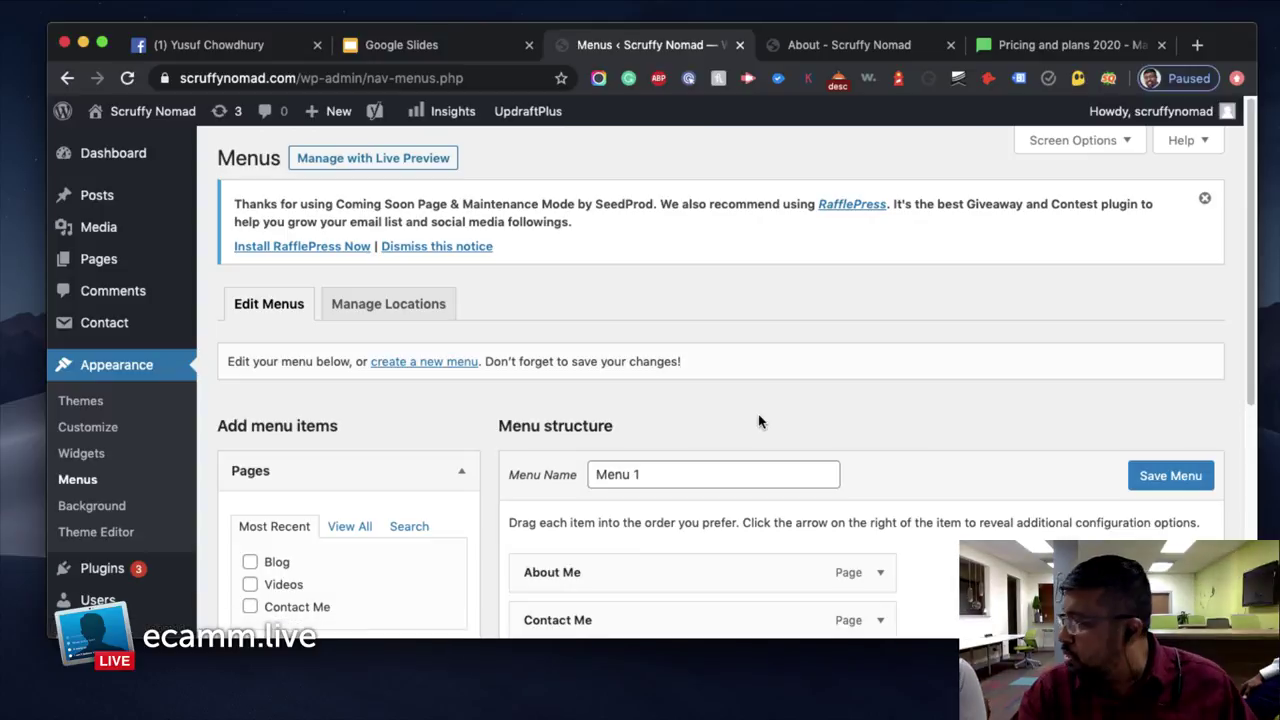
{"action": "scroll", "coordinate": [756, 390], "scroll_direction": "down", "scroll_amount": 5}
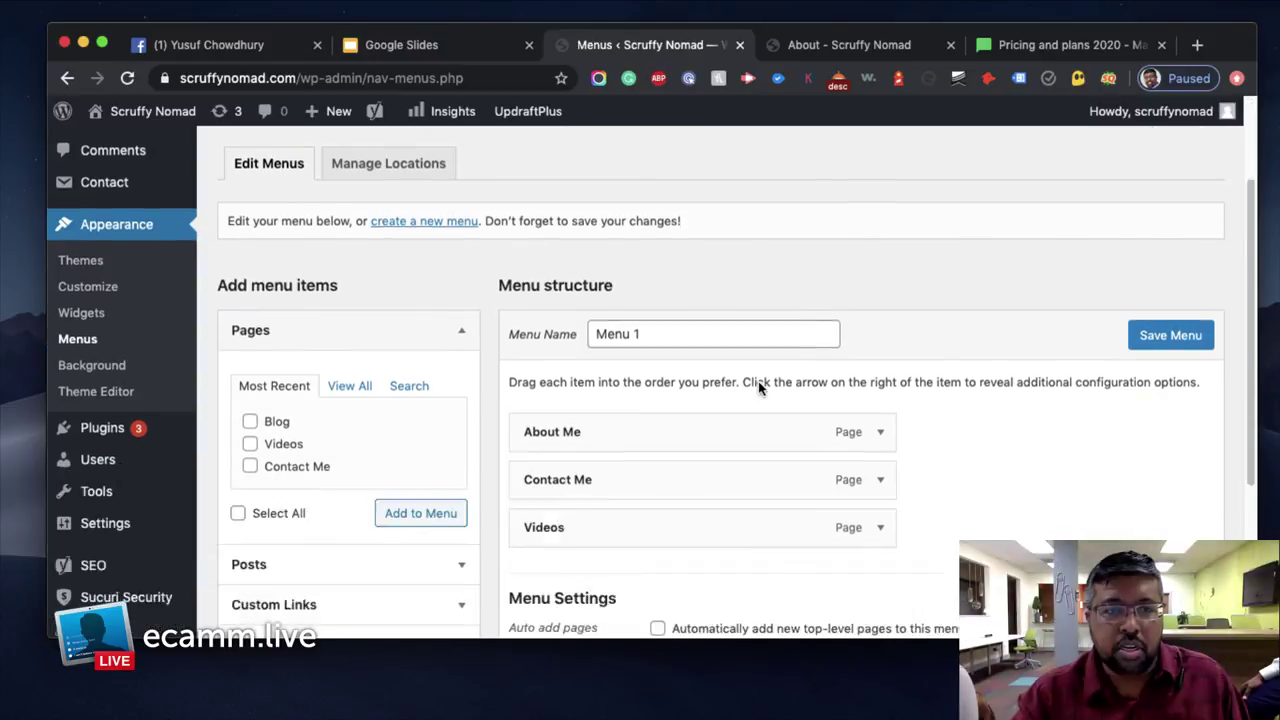
{"action": "left_click", "coordinate": [365, 286]}
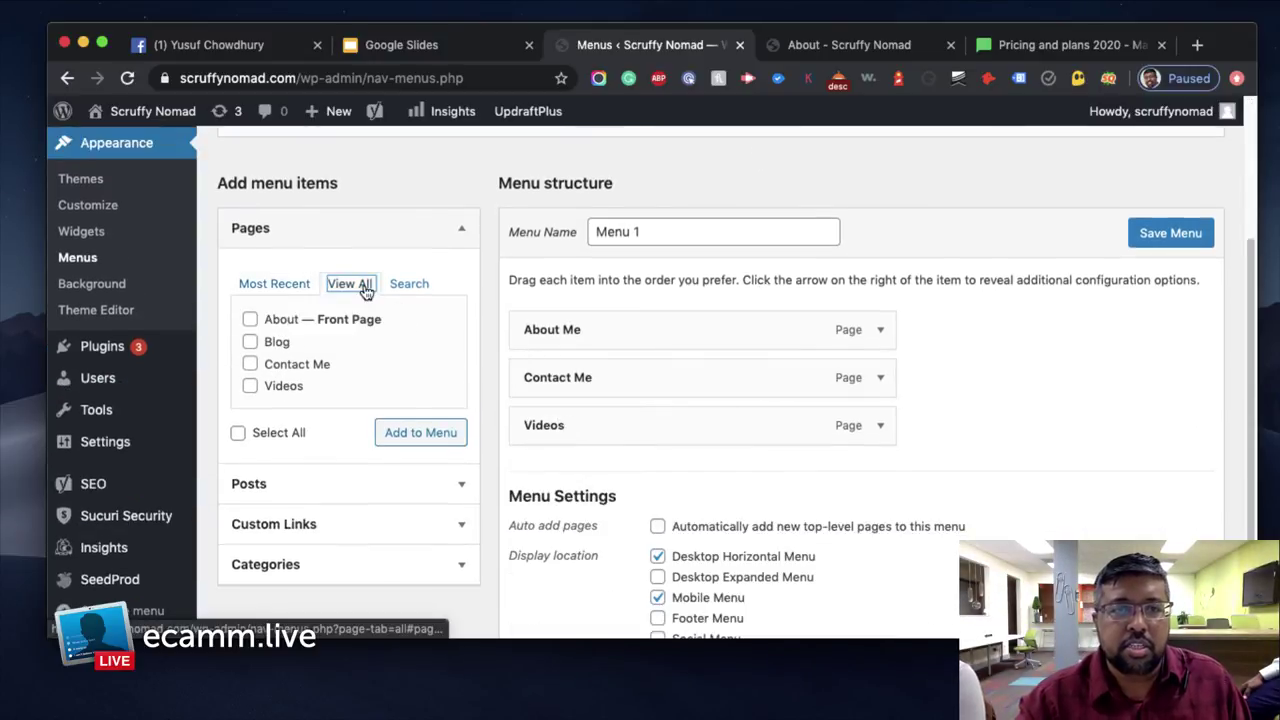
{"action": "left_click", "coordinate": [250, 341]}
{"action": "left_click", "coordinate": [437, 440]}
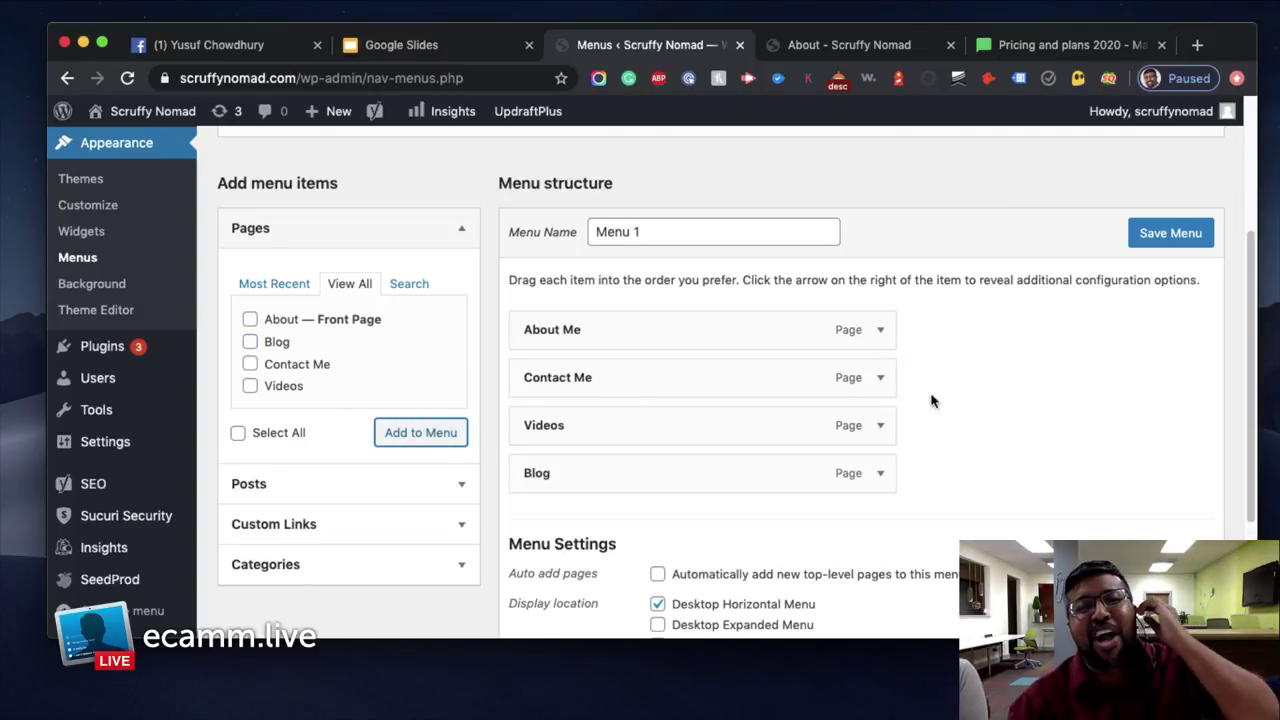
{"action": "left_click_drag", "start_coordinate": [706, 477], "coordinate": [708, 383]}
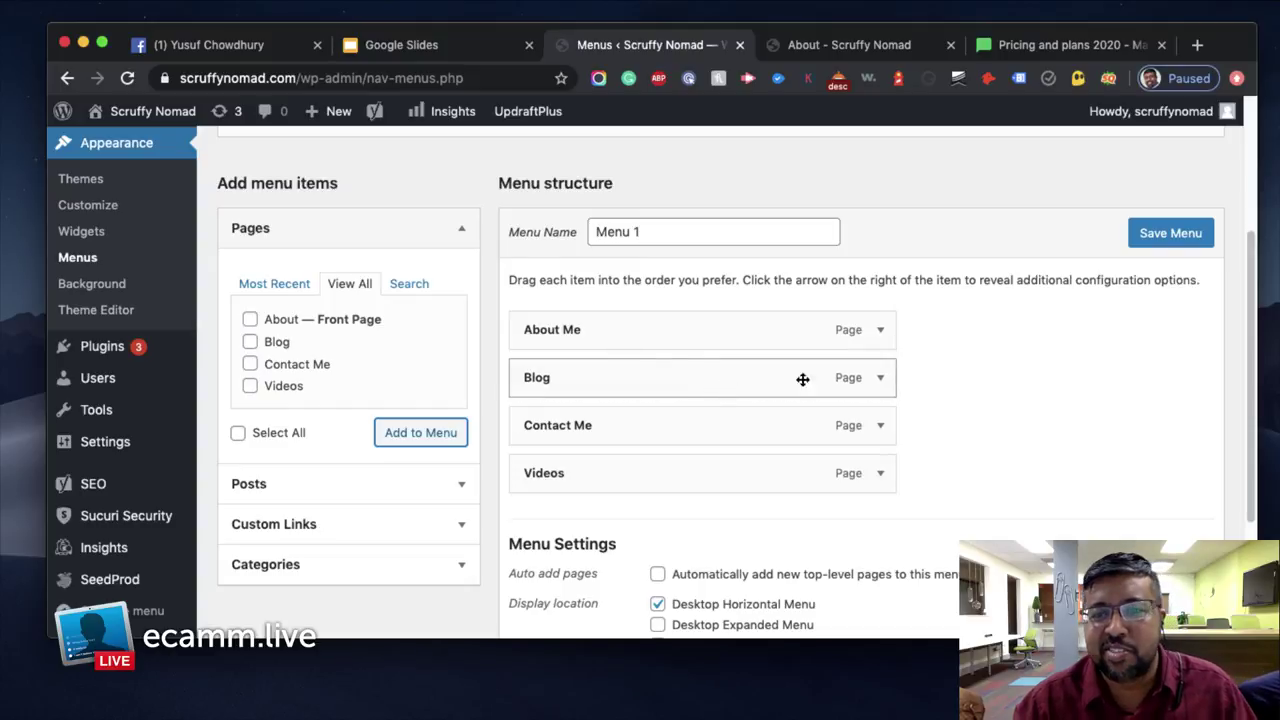
{"action": "left_click", "coordinate": [1165, 240]}
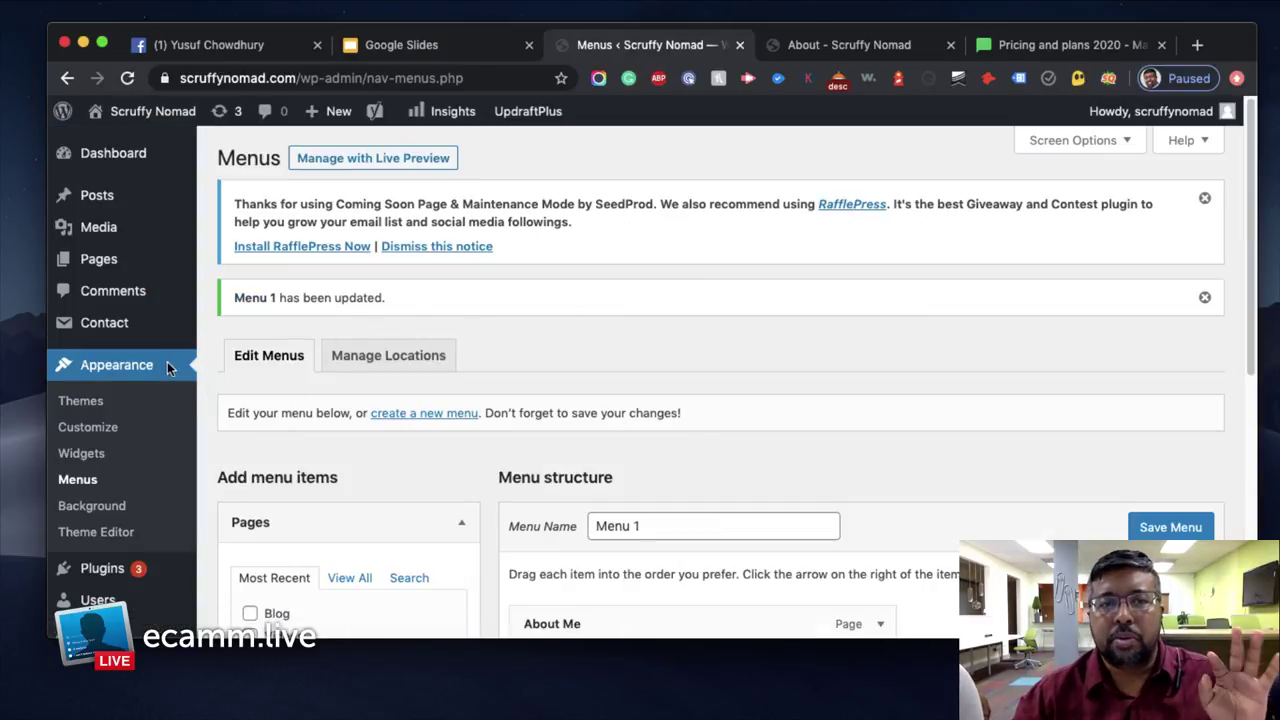
Go to Settings > Reading
{"action": "scroll", "coordinate": [133, 406], "scroll_direction": "down", "scroll_amount": 3}
{"action": "mouse_move", "coordinate": [122, 466]}
{"action": "left_click", "coordinate": [245, 434]}
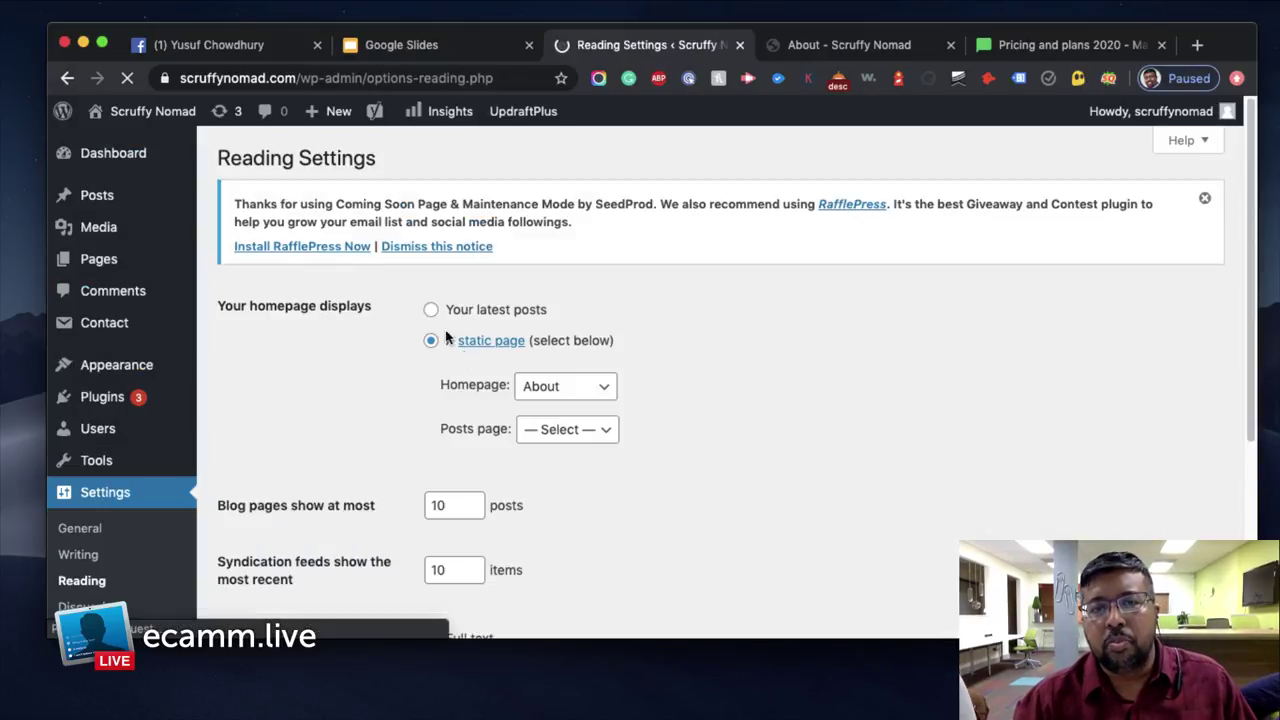
With About still the homepage, pick Blog as the posts page and save
{"action": "left_click", "coordinate": [575, 393]}
{"action": "left_click", "coordinate": [595, 389]}
{"action": "left_click", "coordinate": [595, 390]}
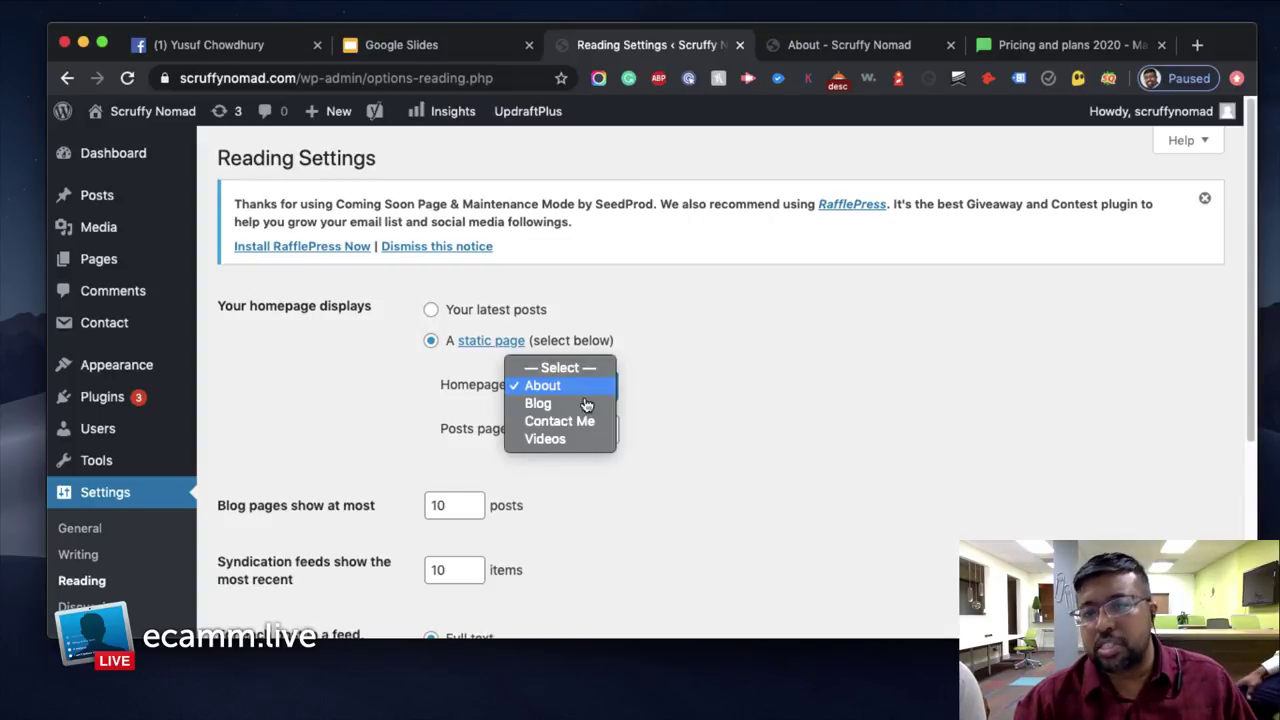
{"action": "left_click", "coordinate": [597, 388]}
{"action": "left_click", "coordinate": [581, 430]}
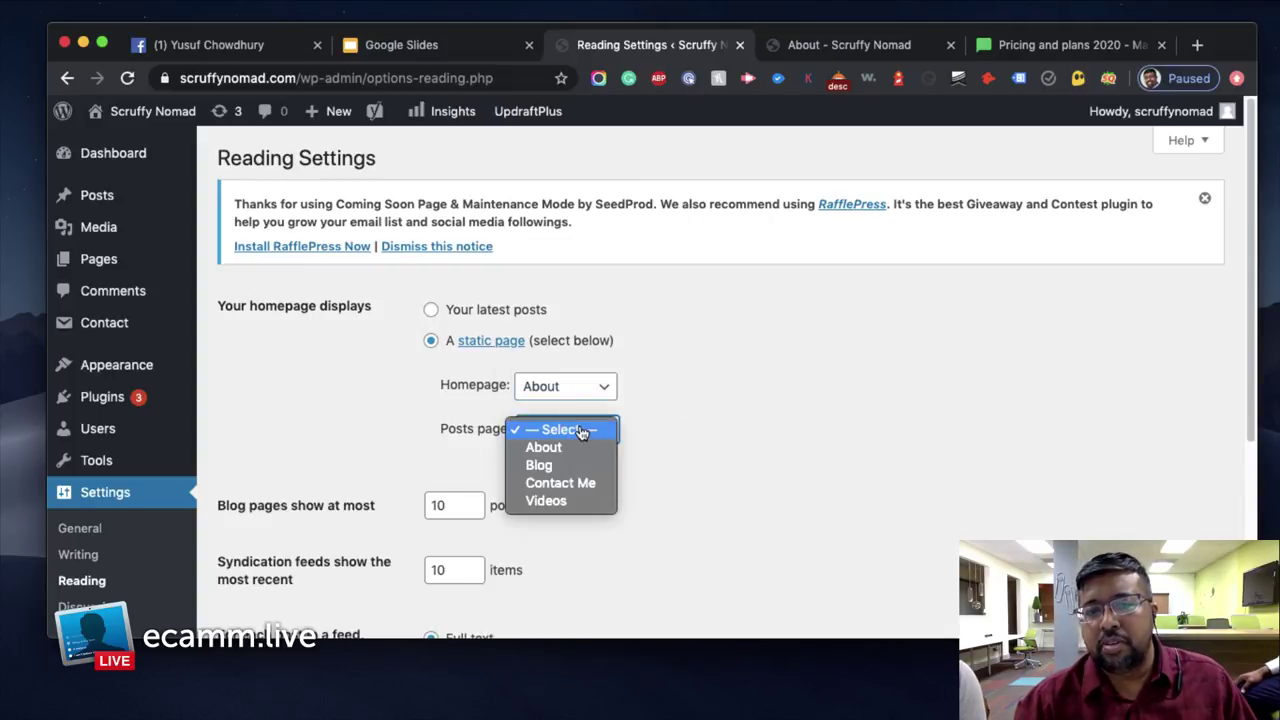
{"action": "left_click", "coordinate": [578, 466]}
{"action": "scroll", "coordinate": [665, 456], "scroll_direction": "down", "scroll_amount": 5}
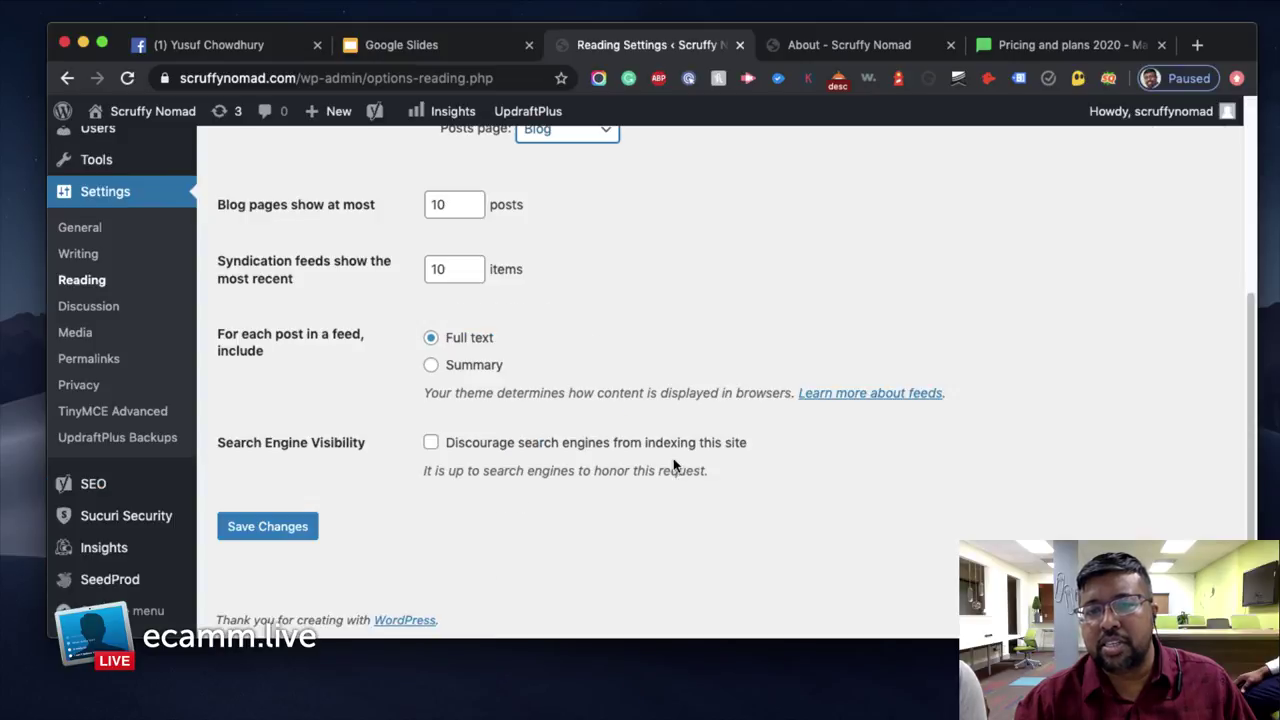
{"action": "left_click", "coordinate": [260, 530]}
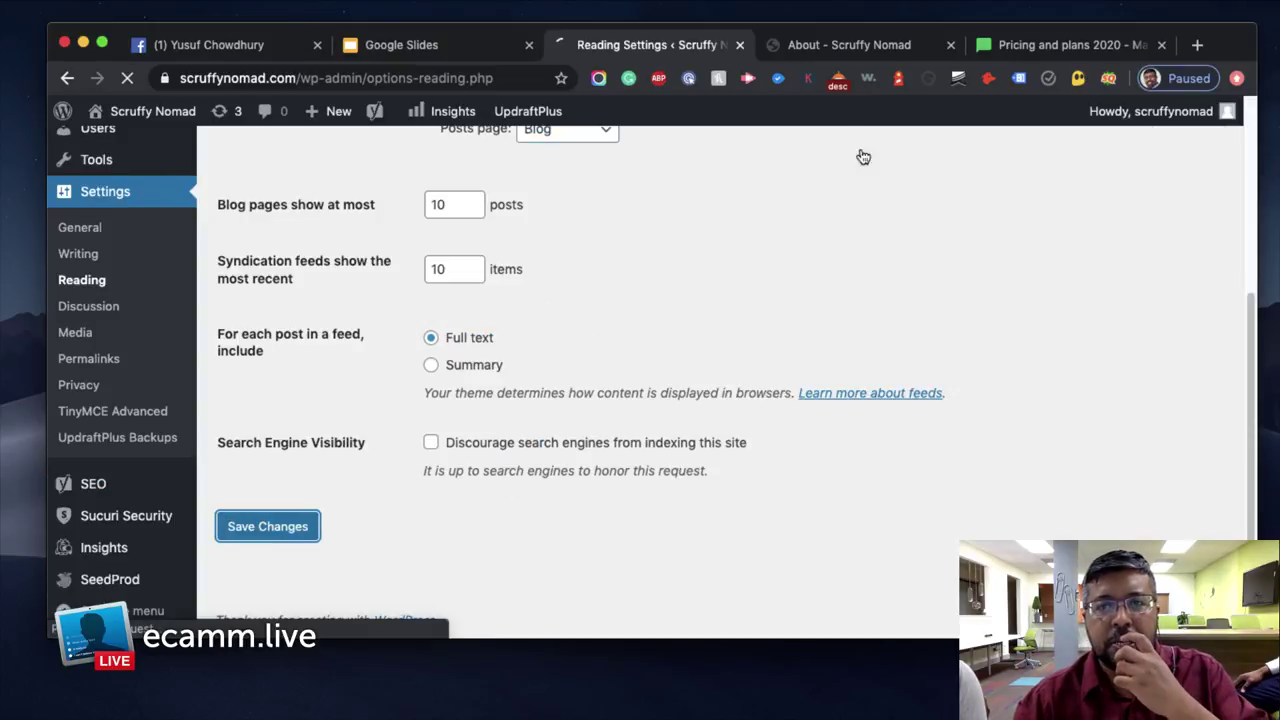
{"action": "left_click", "coordinate": [830, 52]}
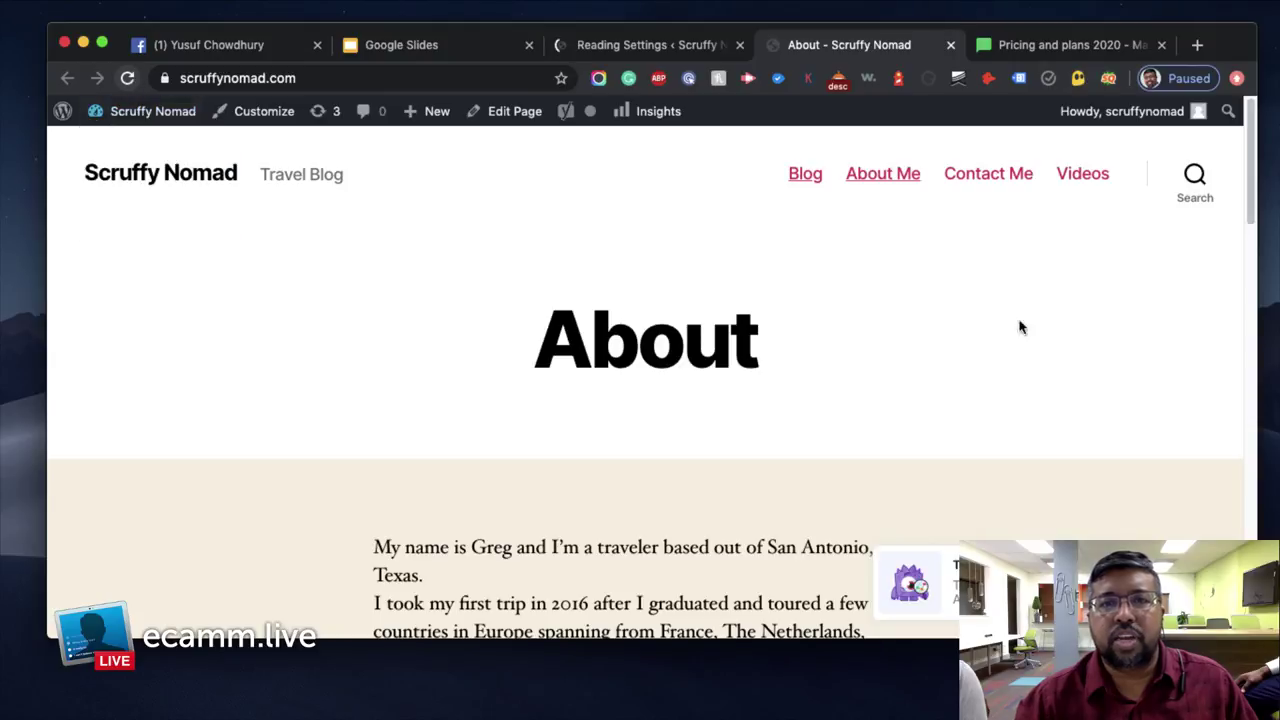
Reload the live site and scroll through the Blog page's list of posts
{"action": "key", "text": "super+r"}
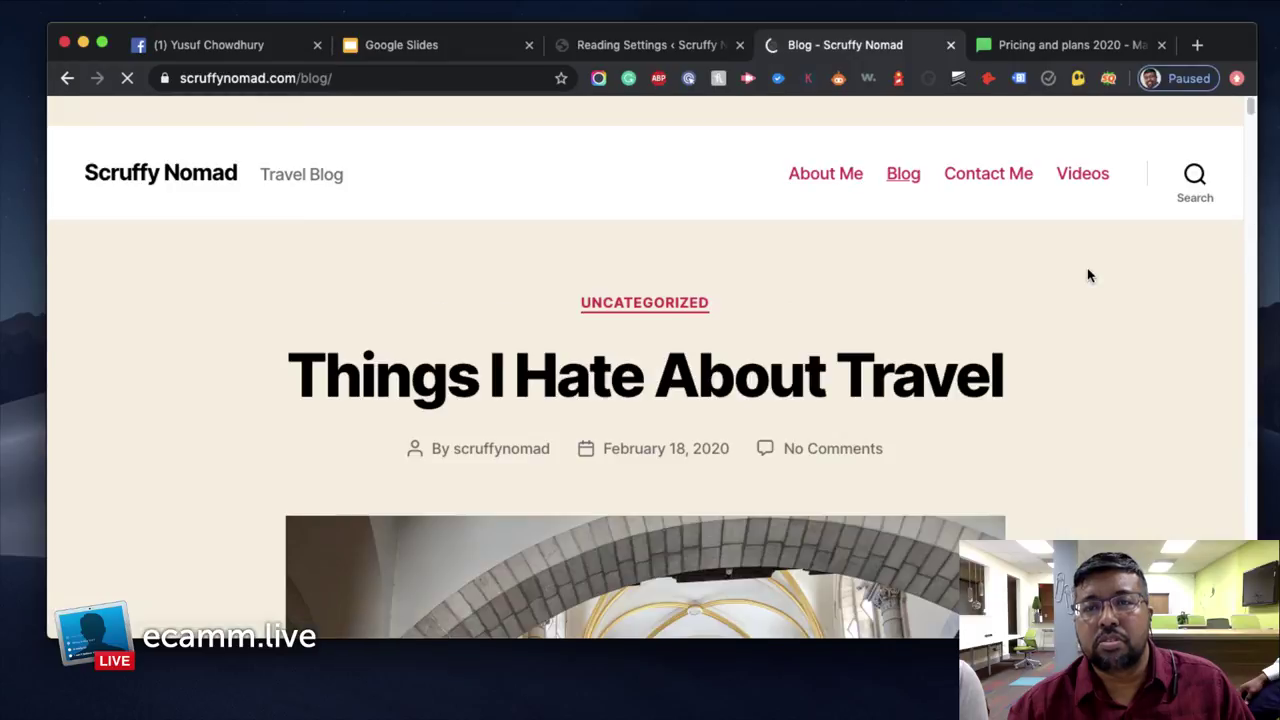
{"action": "scroll", "coordinate": [1090, 275], "scroll_direction": "down", "scroll_amount": 15}
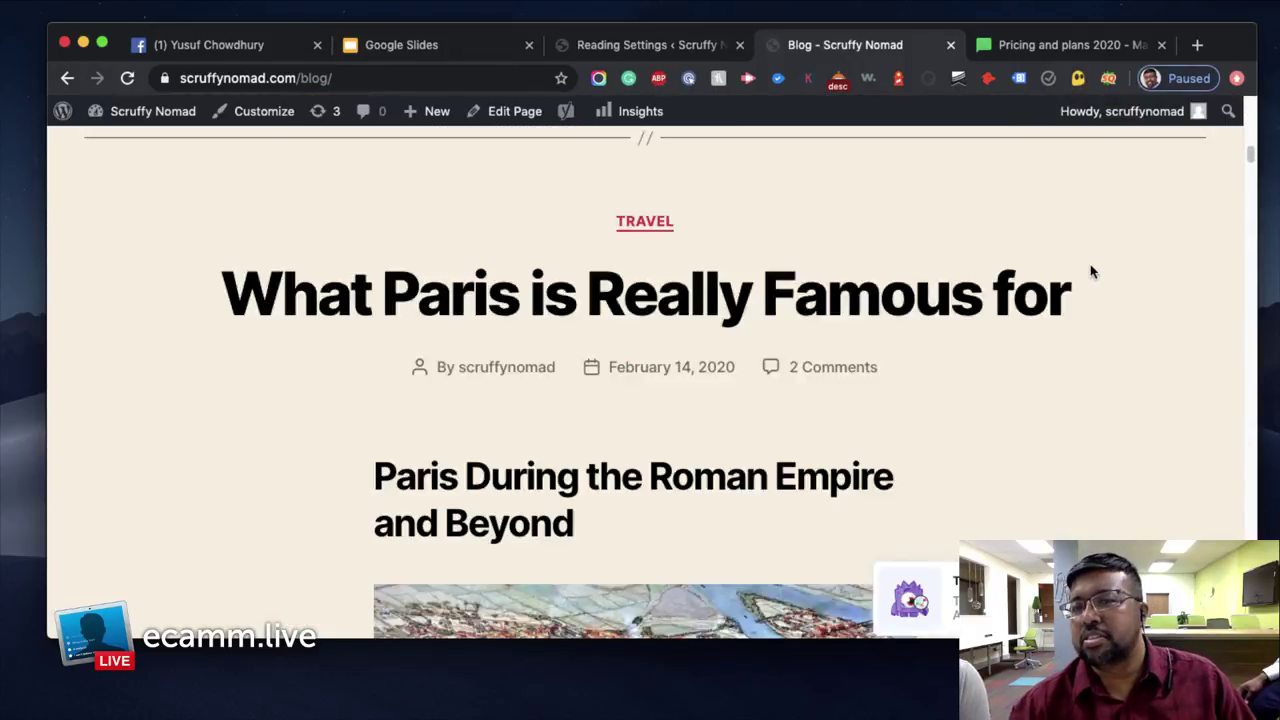
{"action": "scroll", "coordinate": [1090, 272], "scroll_direction": "down", "scroll_amount": 20}
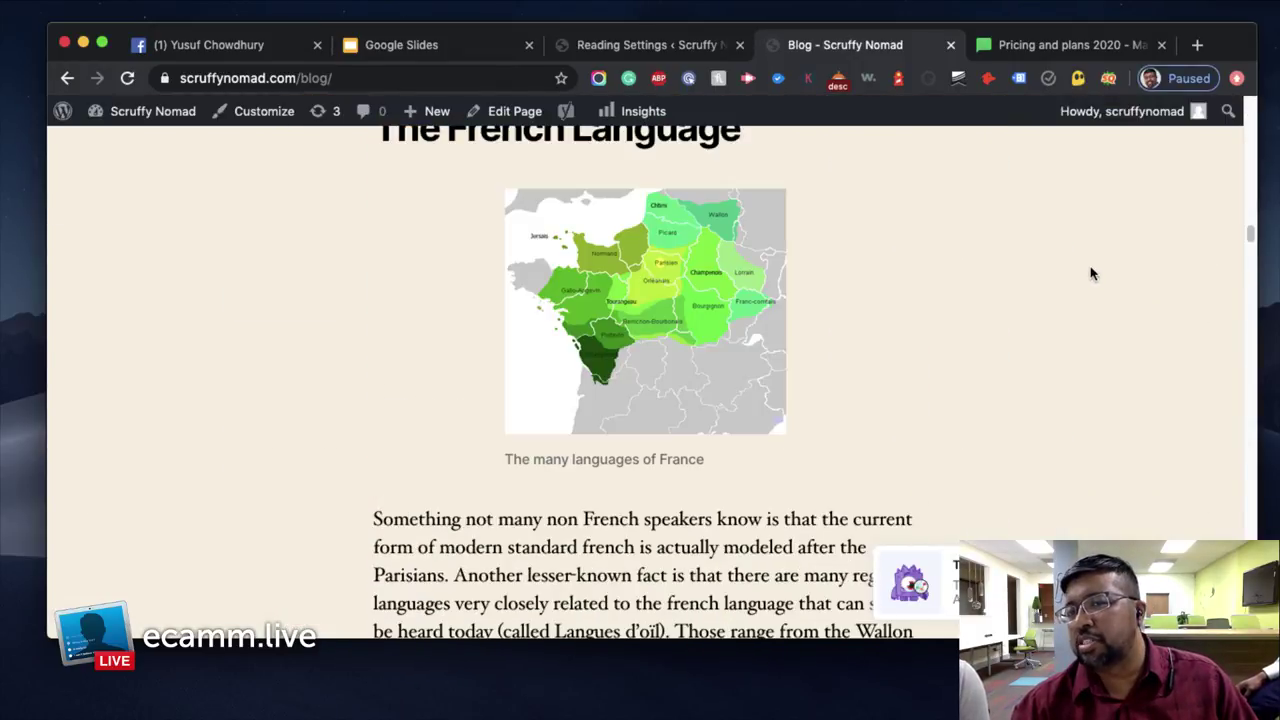
{"action": "scroll", "coordinate": [1091, 270], "scroll_direction": "up", "scroll_amount": 20}
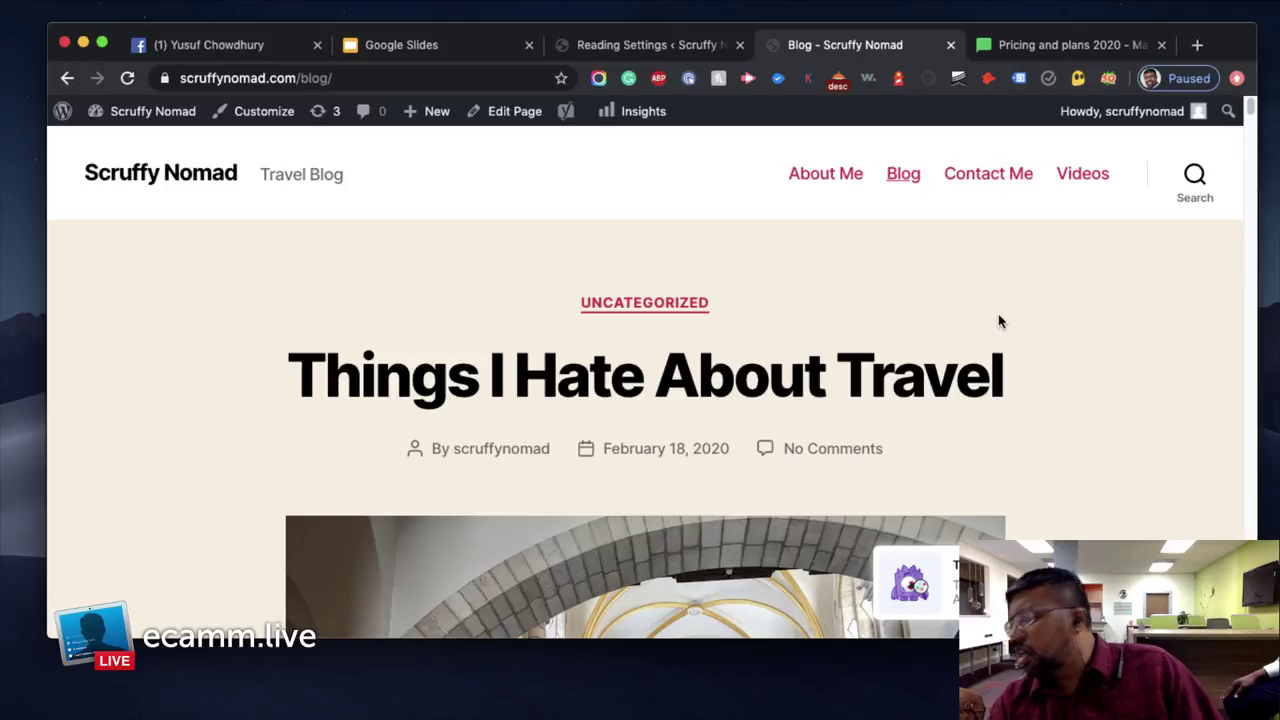
{"action": "scroll", "coordinate": [1029, 324], "scroll_direction": "down", "scroll_amount": 4}
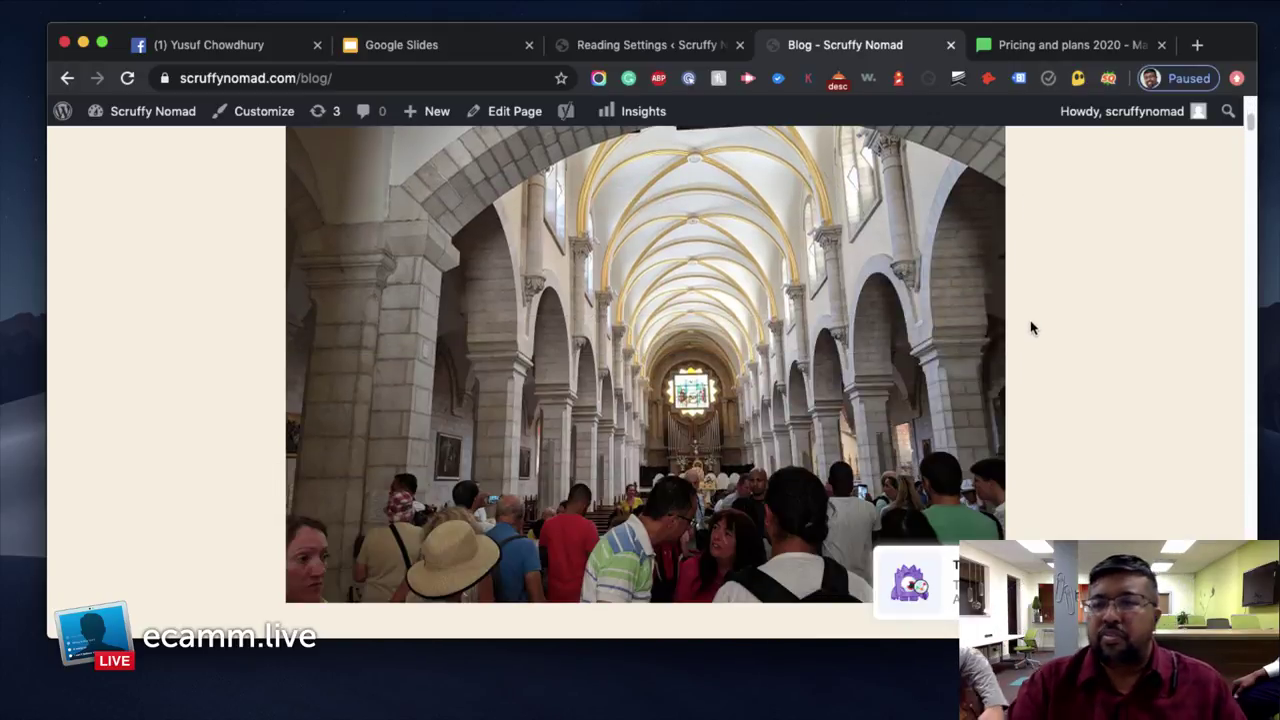
{"action": "scroll", "coordinate": [1032, 330], "scroll_direction": "up", "scroll_amount": 4}
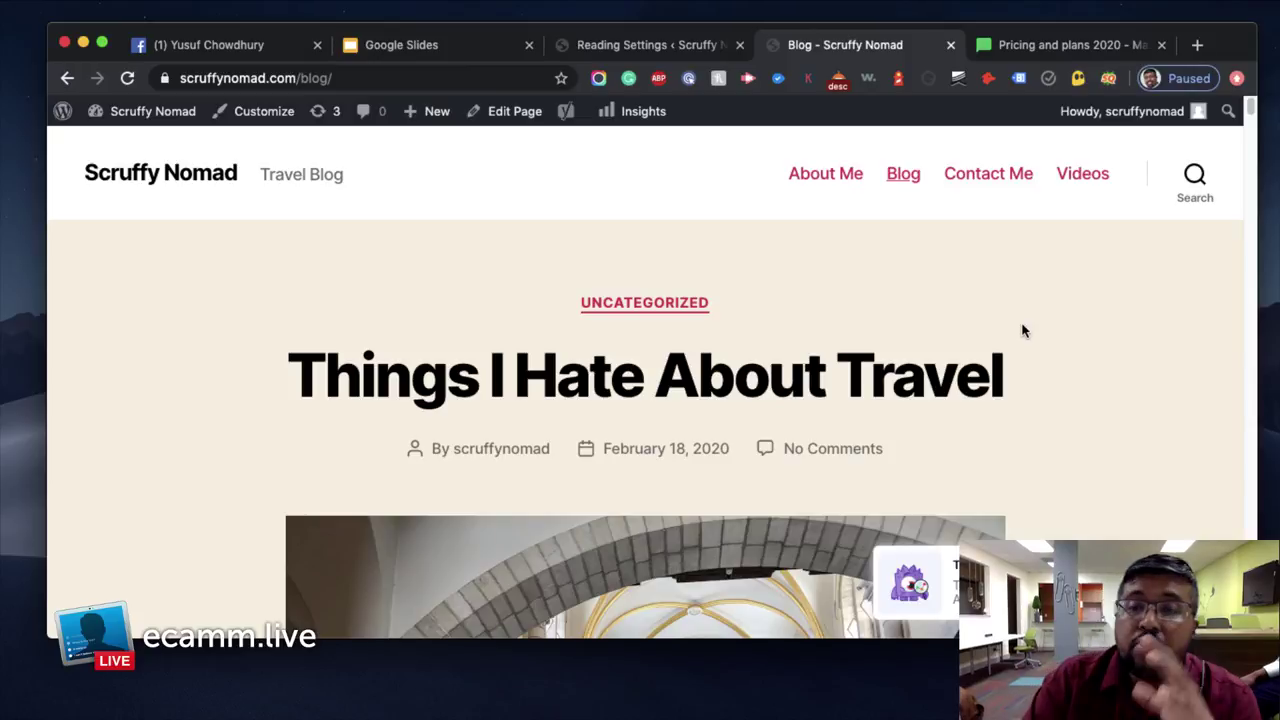